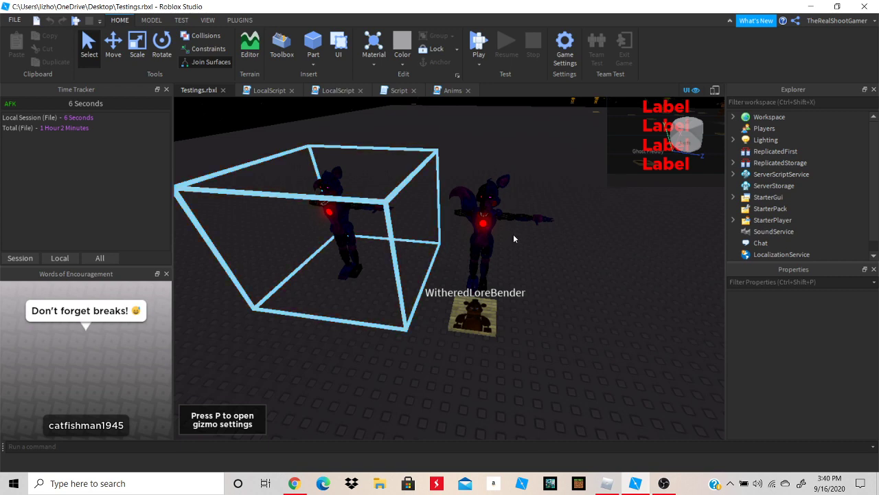
# Switch to OBS and check the Mic/Aux source's device list, keeping Headset Microphone (Realtek(R) Audio)
pyautogui.click(664, 483)
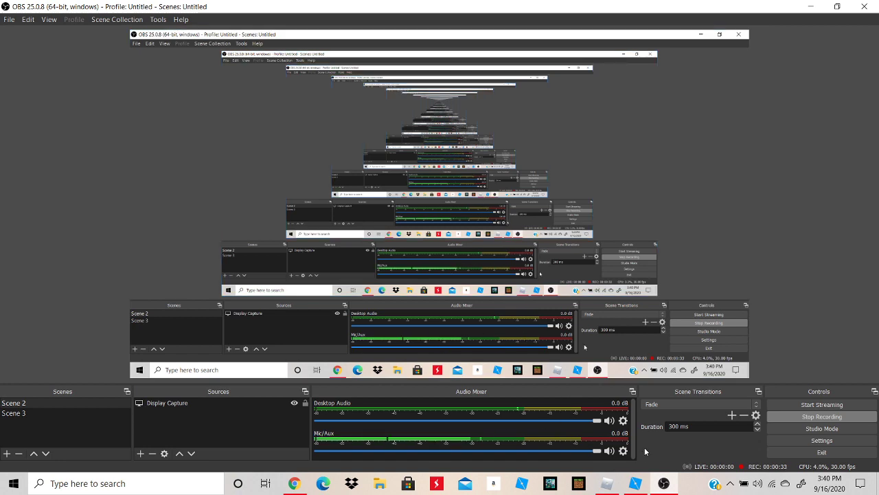
pyautogui.click(623, 451)
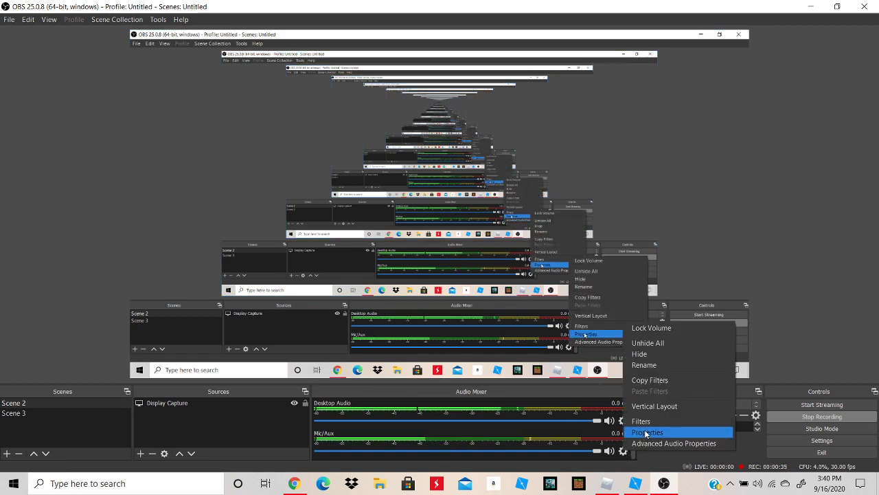
pyautogui.click(650, 430)
pyautogui.click(391, 125)
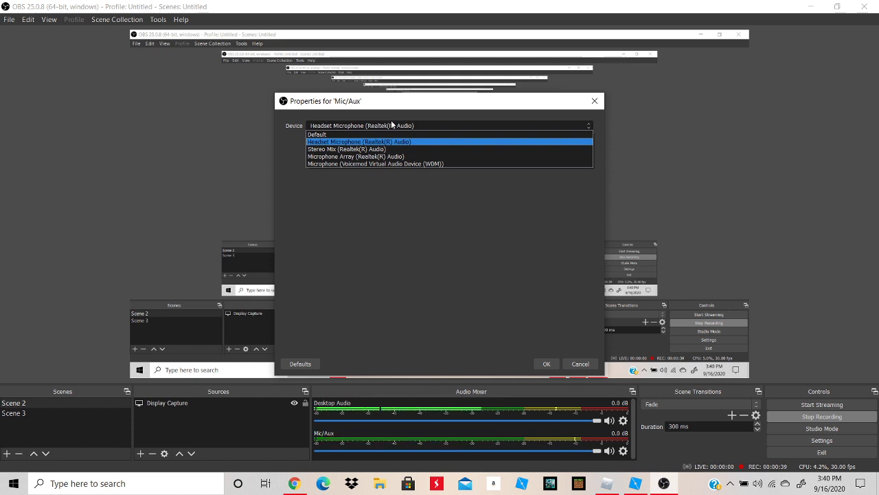
pyautogui.click(535, 246)
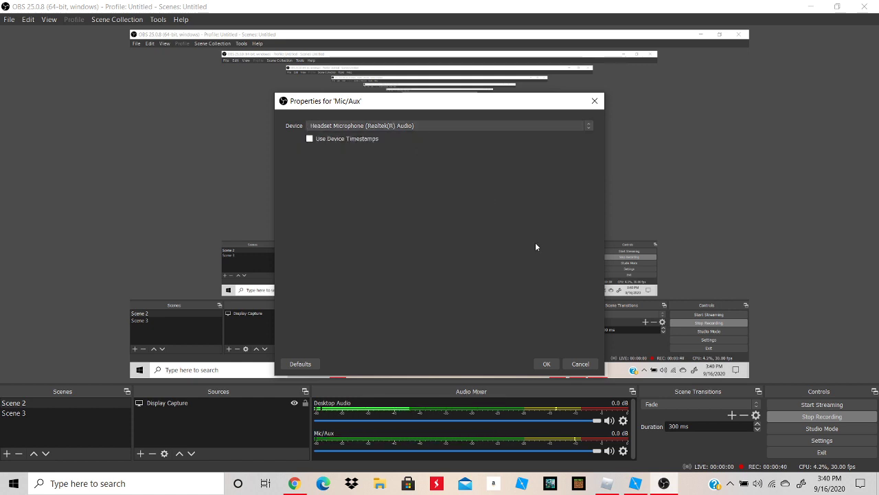
pyautogui.click(546, 368)
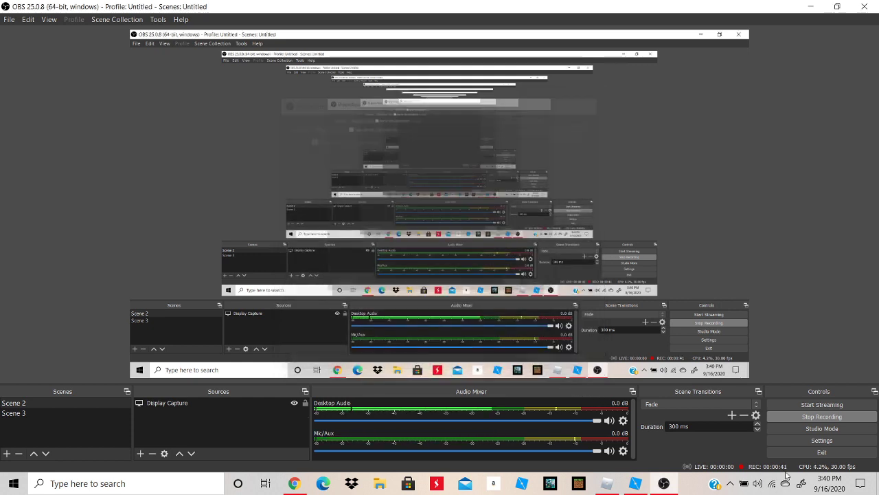
# Switch to the running Roblox game and look over the map around the player's character
pyautogui.click(608, 484)
pyautogui.moveTo(339, 228); pyautogui.dragTo(333, 240, button='right')
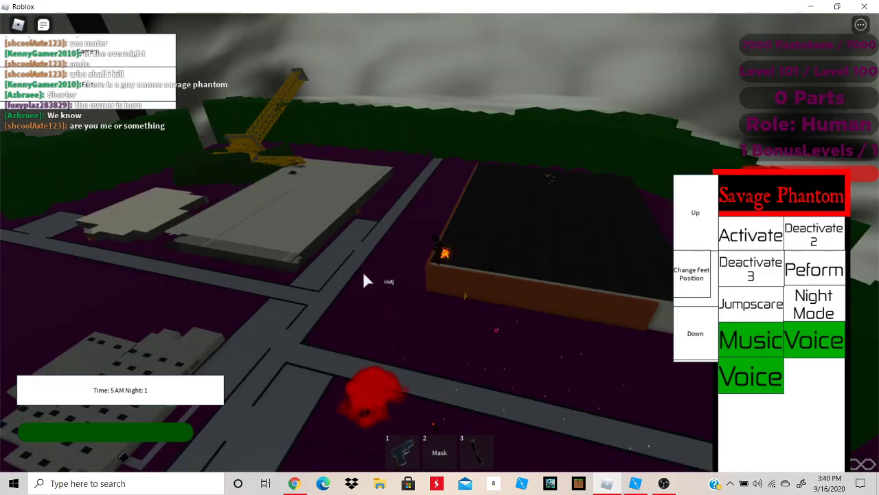
# Switch to Roblox Studio and close the Words of Encouragement panel
pyautogui.click(634, 483)
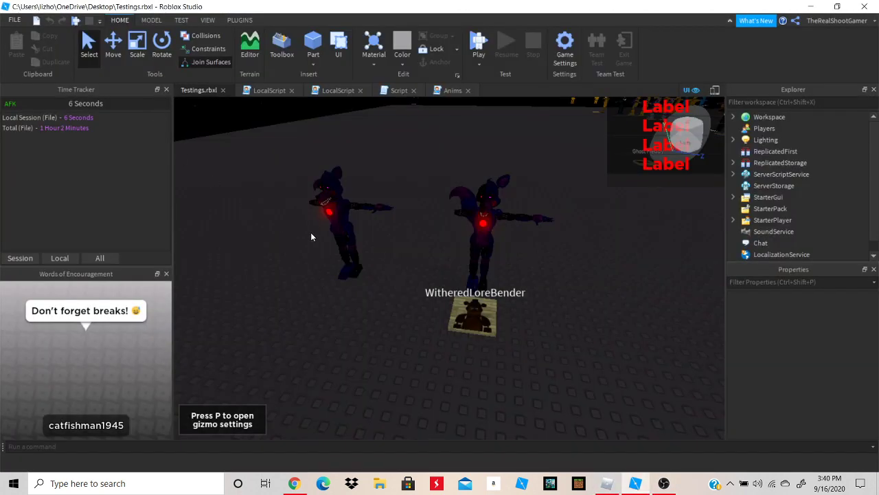
pyautogui.moveTo(312, 233); pyautogui.dragTo(313, 228, button='right')
pyautogui.press('a')
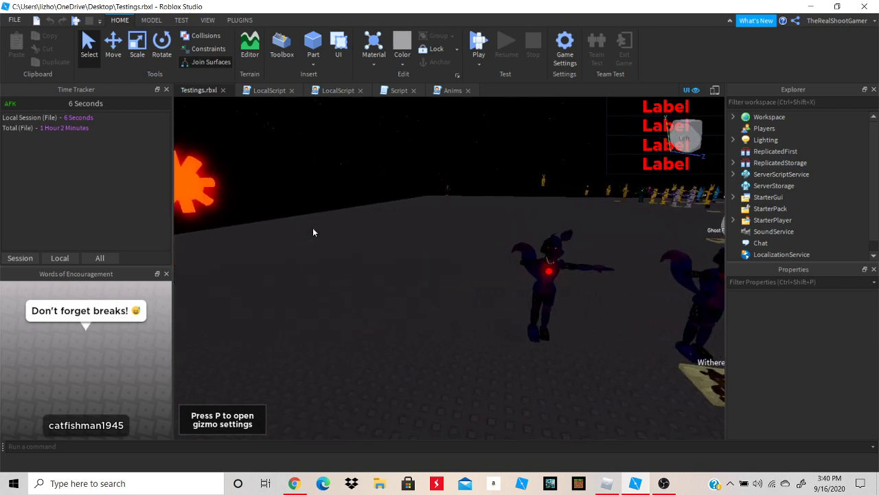
pyautogui.press('w')
pyautogui.click(166, 274)
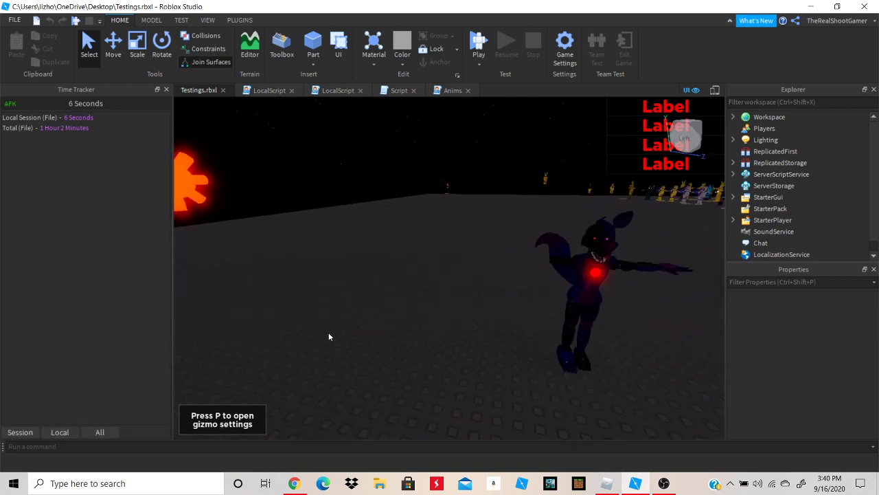
# Switch back to the Roblox game and examine the player's character up close and from a distance
pyautogui.click(599, 488)
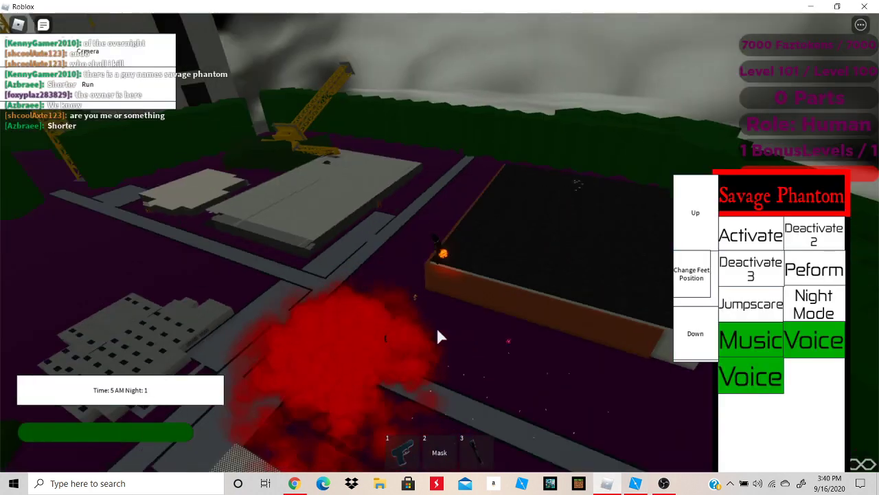
pyautogui.scroll(8, 437, 330)
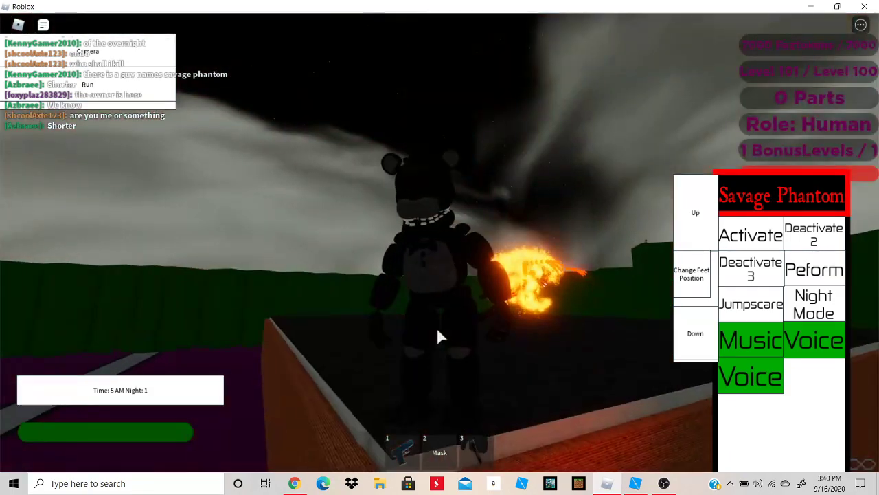
pyautogui.moveTo(438, 330); pyautogui.dragTo(437, 329, button='right')
pyautogui.scroll(-4, 437, 330)
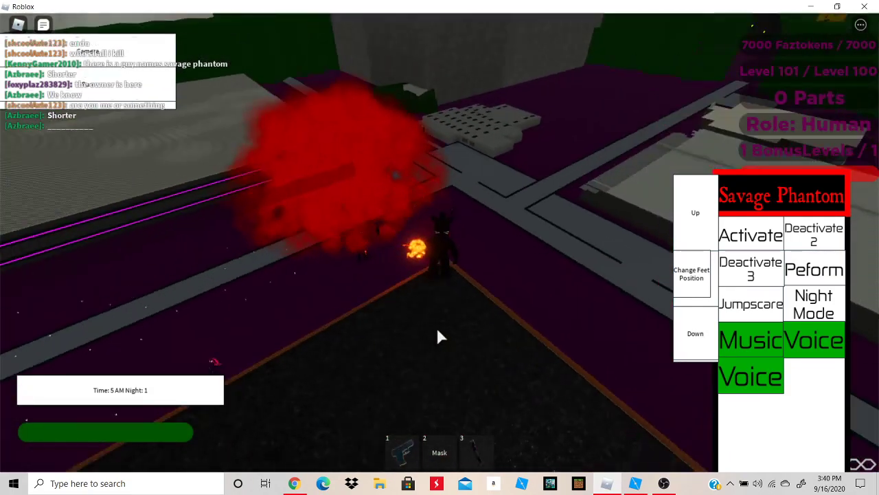
pyautogui.scroll(-3, 505, 358)
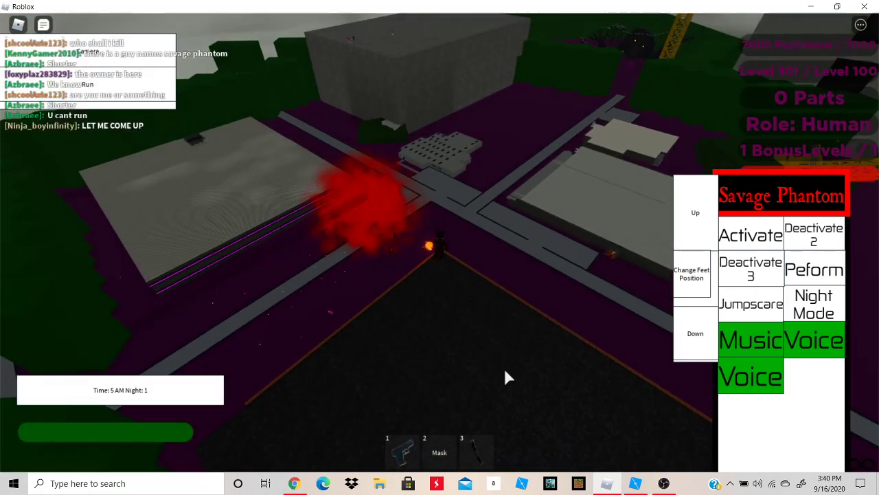
# Switch to Roblox Studio and examine the two WitheredLoreBender models in the Testings.rbxl place
pyautogui.click(634, 483)
pyautogui.moveTo(410, 245); pyautogui.dragTo(415, 265, button='right')
pyautogui.press('w')
pyautogui.press('a')
pyautogui.press('s')
pyautogui.press('s')
pyautogui.press('d')
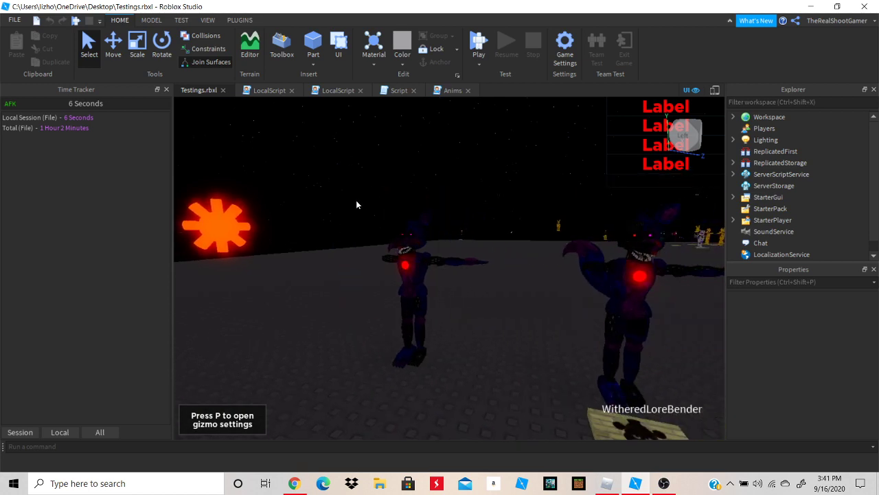
pyautogui.moveTo(356, 201); pyautogui.dragTo(355, 200, button='right')
pyautogui.press('s')
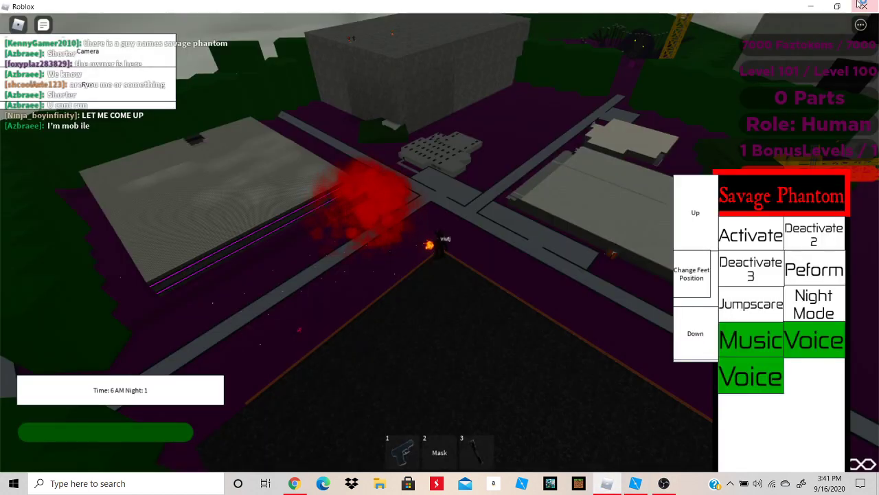
# Close the running Roblox game client and return to the WitheredLoreBender models in Roblox Studio
pyautogui.click(862, 6)
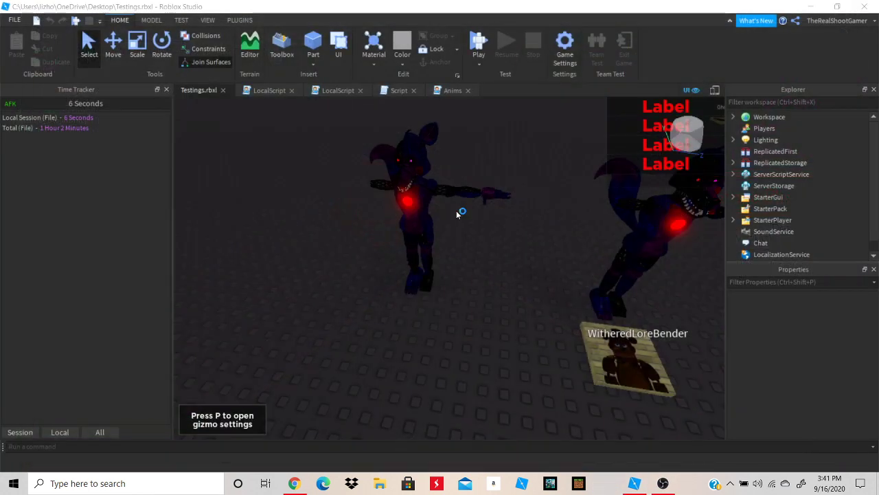
pyautogui.press('w')
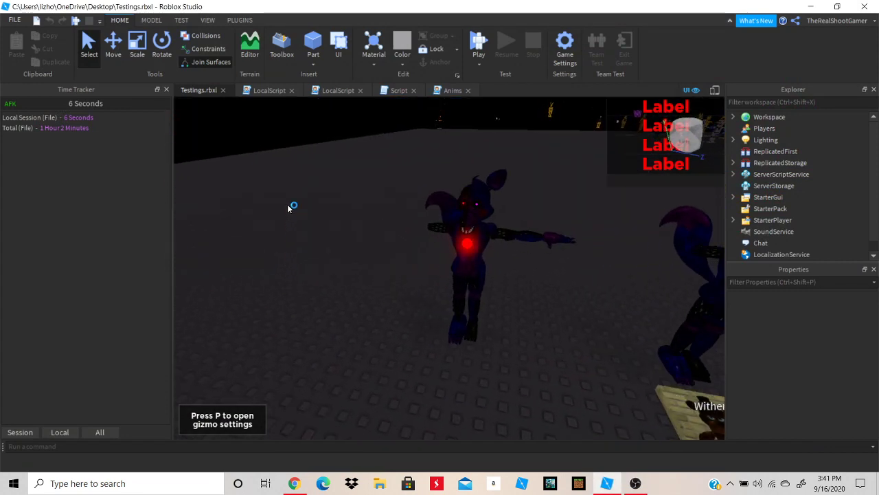
pyautogui.press('s')
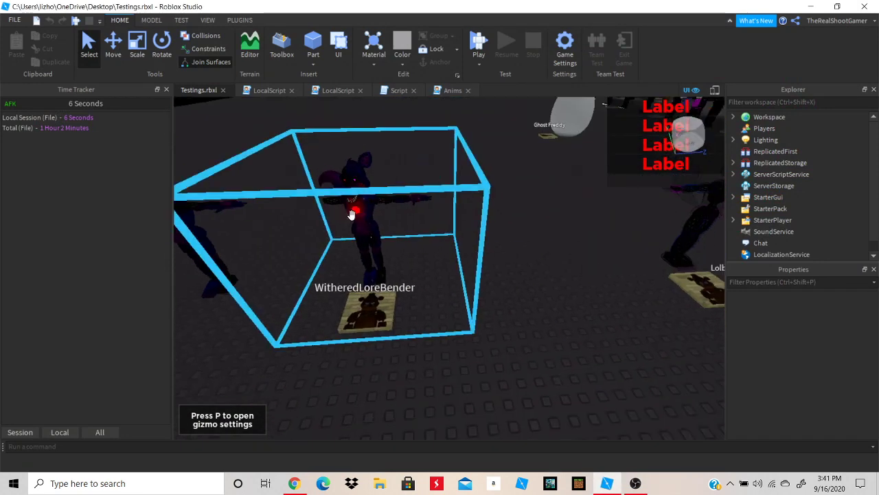
# Start a Play Here test near the WitheredLoreBender models and close the Words of Encouragement panel
pyautogui.click(478, 63)
pyautogui.click(498, 88)
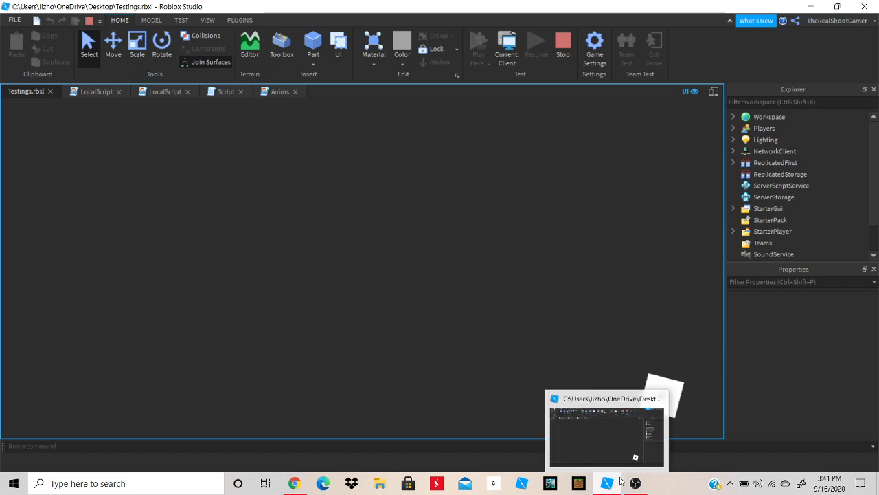
pyautogui.moveTo(632, 484)
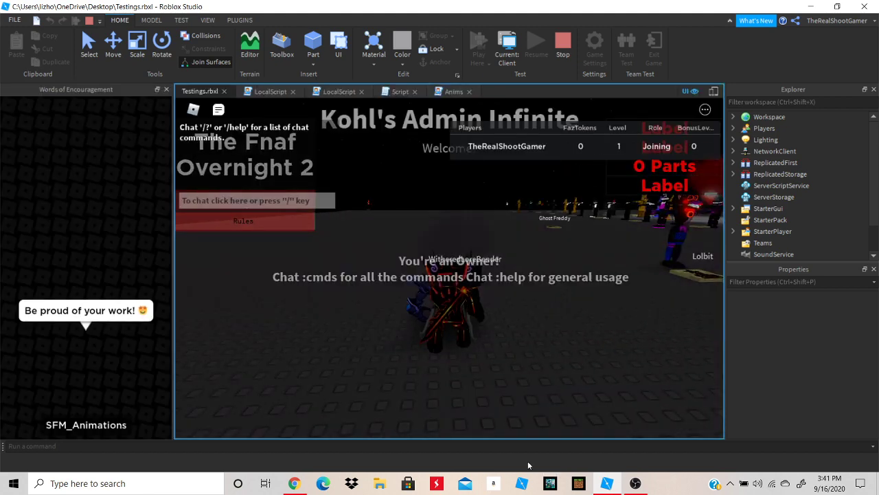
pyautogui.click(166, 90)
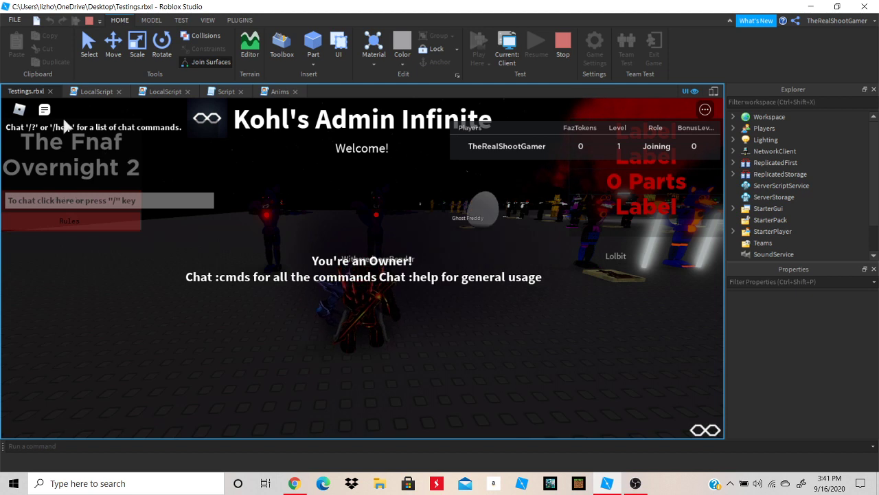
# Hide the chat in the playtest and enter the roleplay with the Human option from the character selection
pyautogui.click(45, 112)
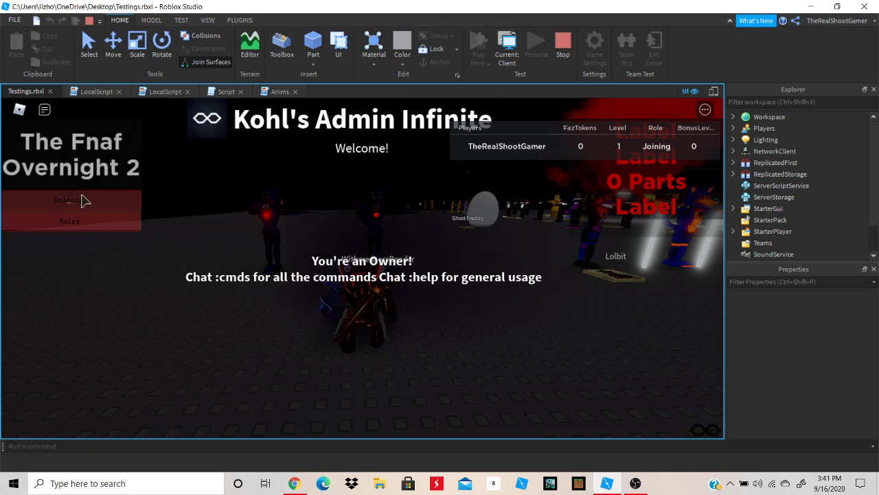
pyautogui.click(81, 200)
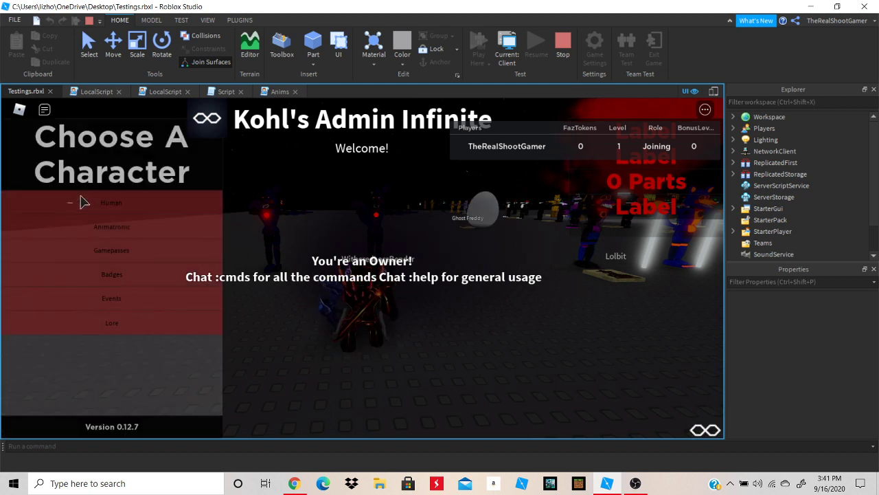
pyautogui.click(127, 203)
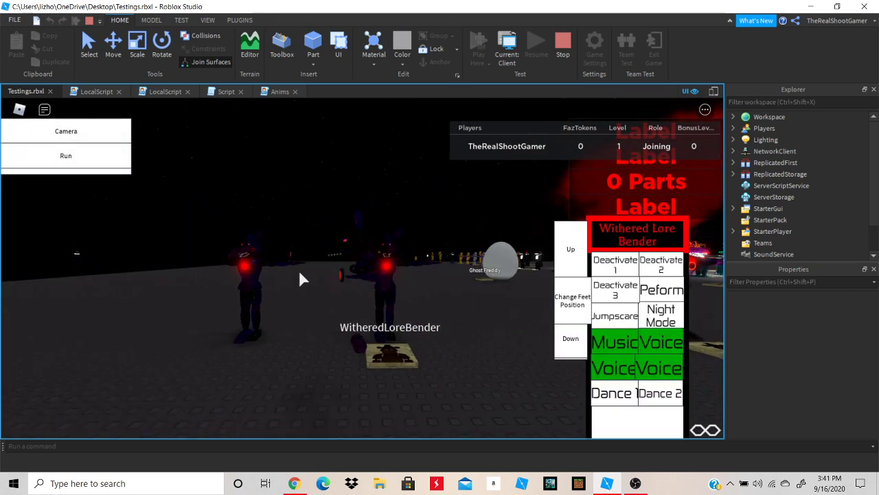
# Move the Withered Lore Bender character around in the playtest and examine its model up close
pyautogui.scroll(3, 298, 270)
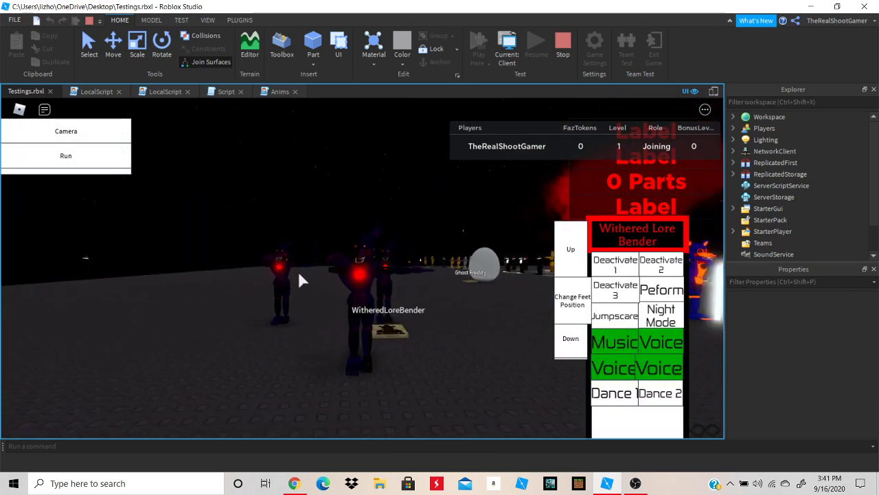
pyautogui.press('a')
pyautogui.press('d')
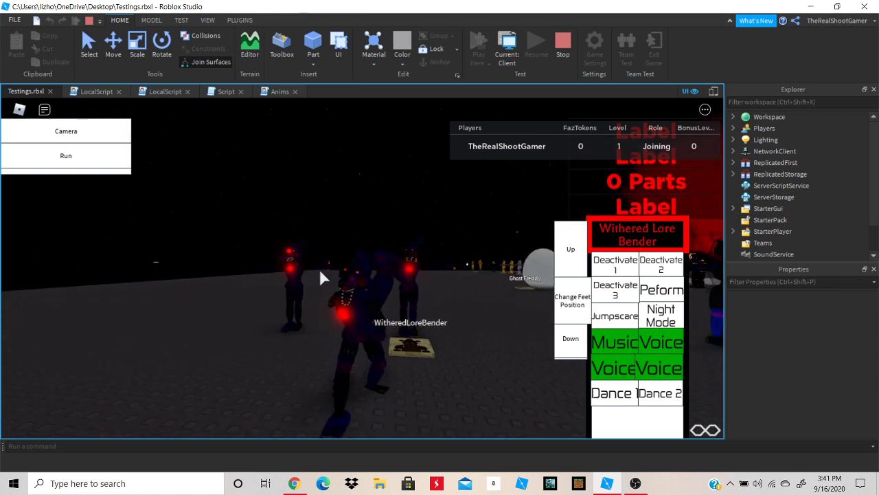
pyautogui.scroll(3, 319, 268)
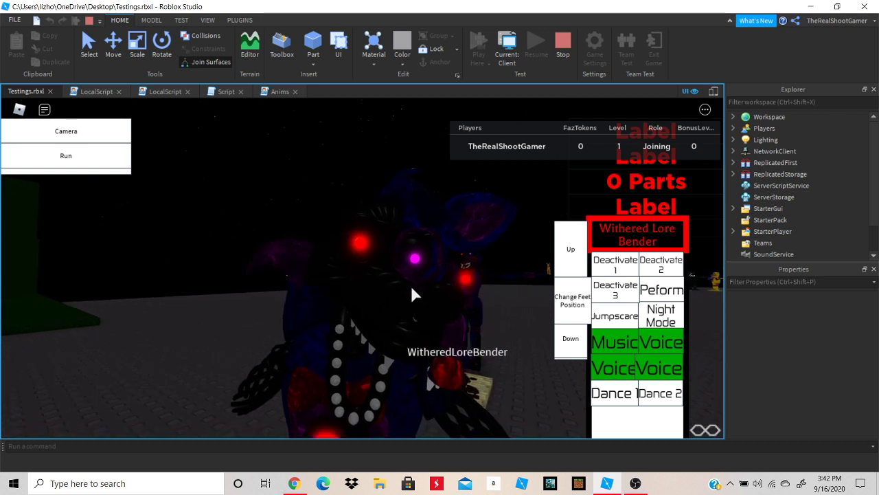
# Try the Withered Lore Bender's Deactivate 1 action and stop the playtest
pyautogui.click(606, 264)
pyautogui.click(615, 261)
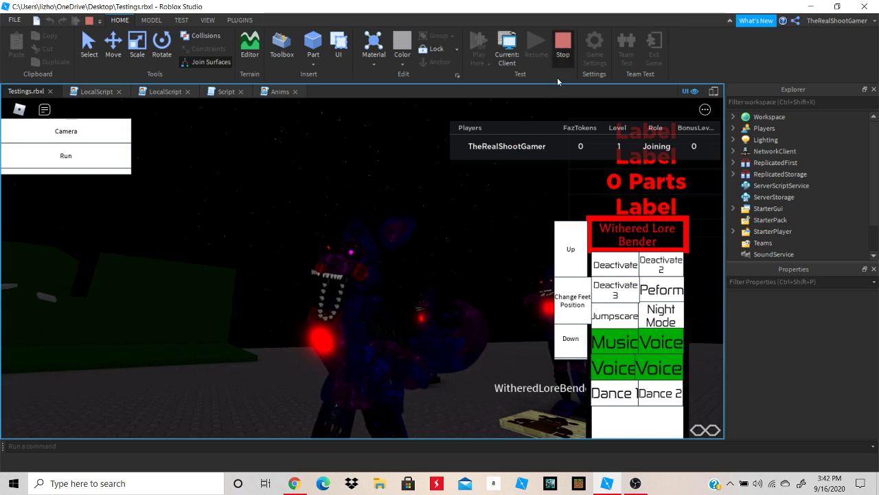
pyautogui.click(562, 47)
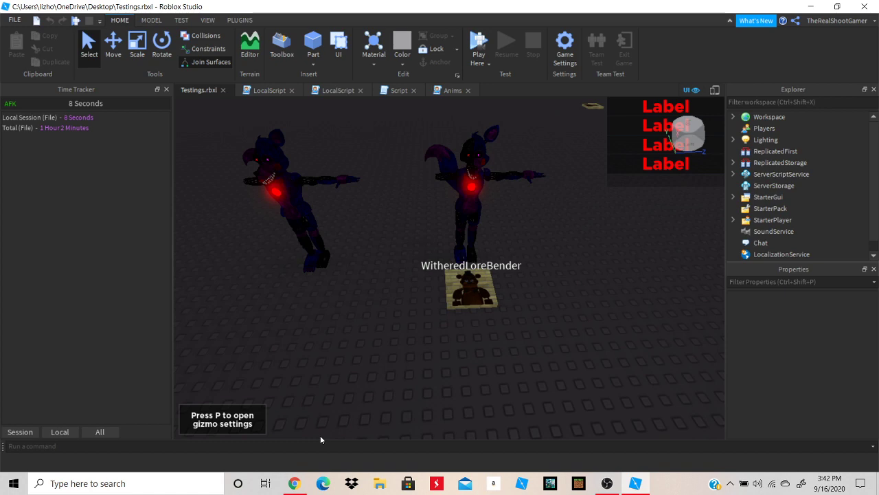
# View The Fnaf Overnight ll Roleplay game page in Chrome and return to Roblox Studio
pyautogui.click(300, 485)
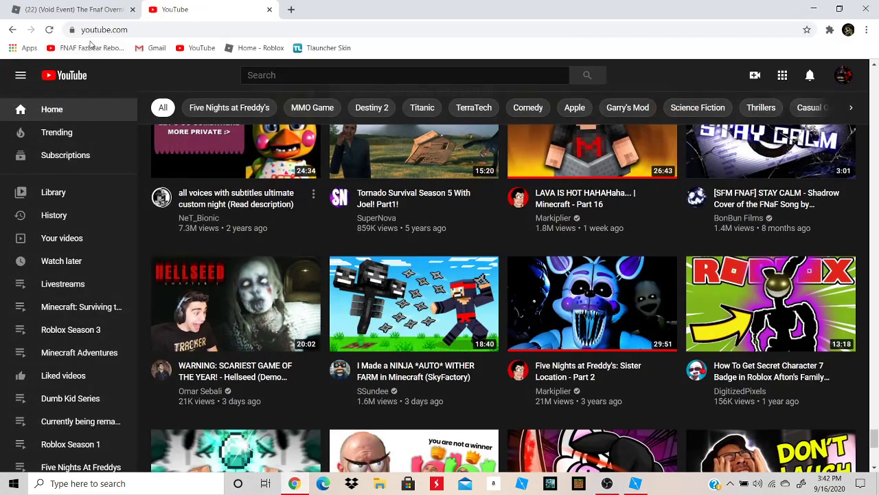
pyautogui.click(58, 4)
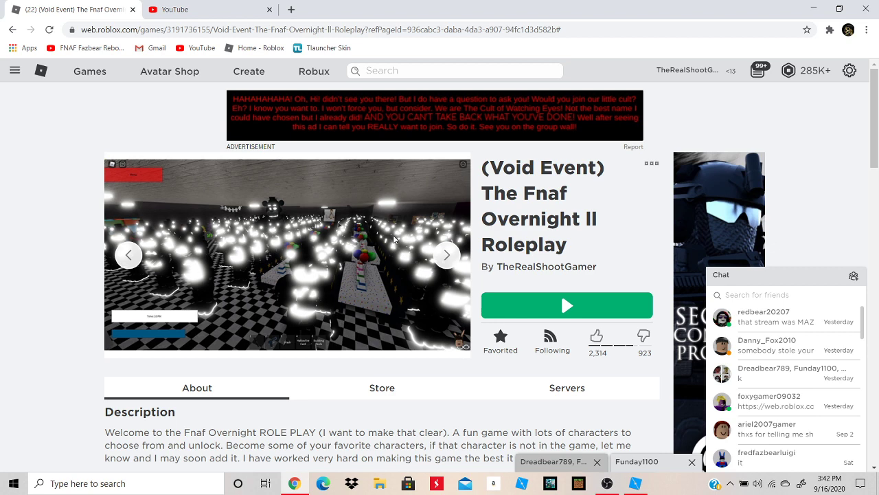
pyautogui.click(628, 485)
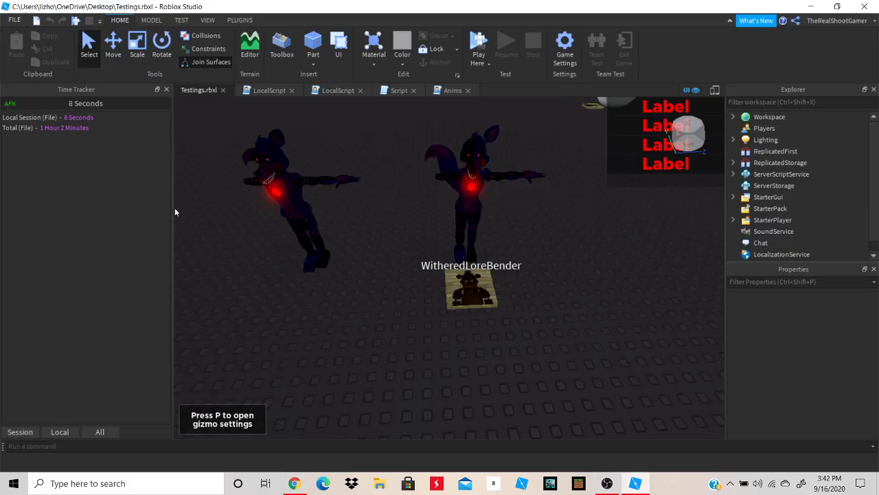
# Open the Animation Editor plugin for animating the WitheredLoreBender rig
pyautogui.moveTo(363, 257); pyautogui.dragTo(361, 255, button='right')
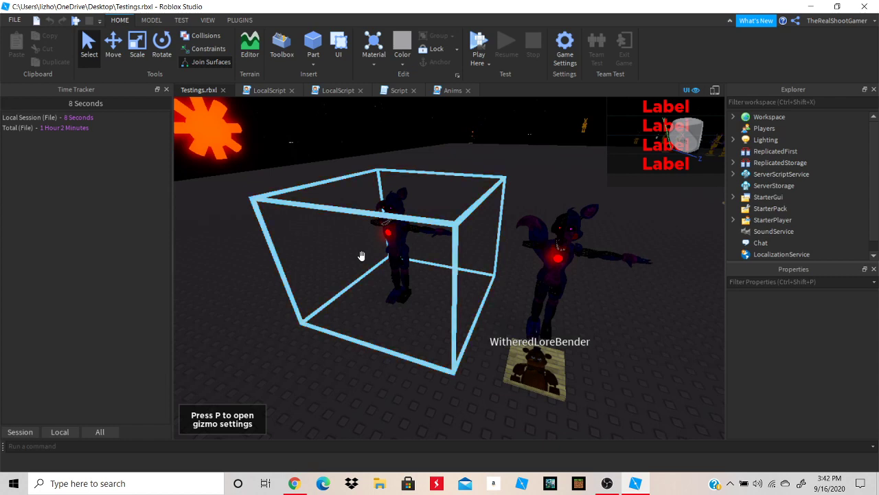
pyautogui.scroll(4, 361, 256)
pyautogui.scroll(-5, 361, 256)
pyautogui.click(240, 20)
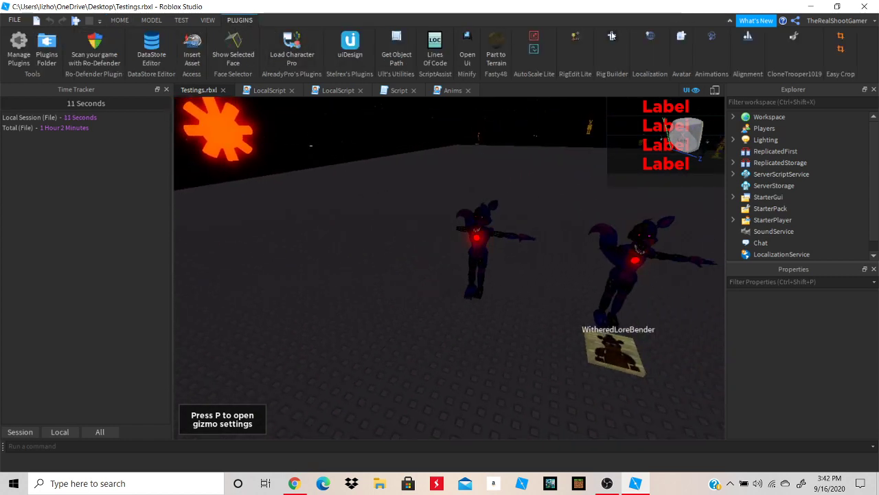
pyautogui.moveTo(390, 213); pyautogui.dragTo(410, 356, button='right')
pyautogui.scroll(4, 385, 356)
pyautogui.scroll(-5, 384, 357)
pyautogui.scroll(3, 384, 357)
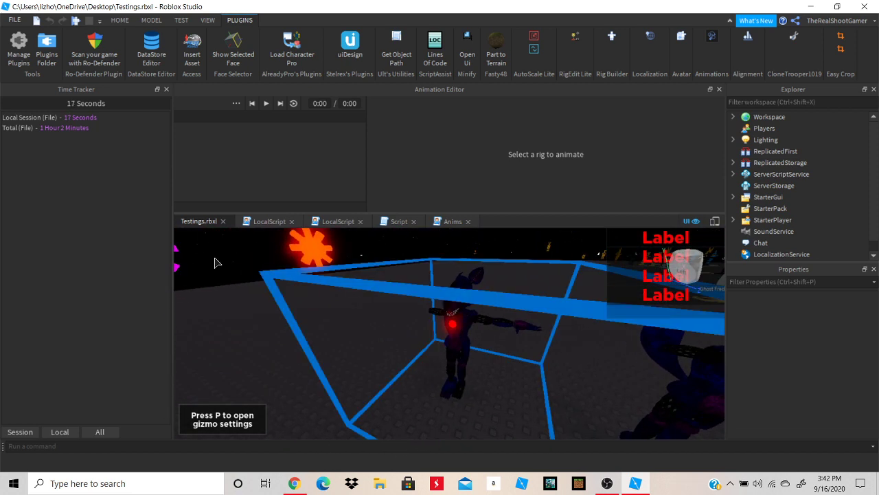
# Select the WitheredLoreBender rig for animating and examine the pose of its loaded idle animation
pyautogui.scroll(5, 499, 348)
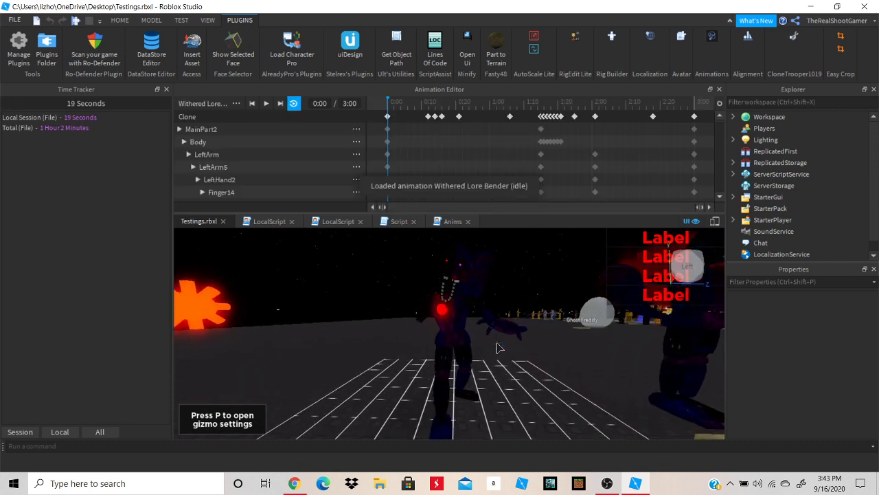
pyautogui.scroll(4, 497, 343)
pyautogui.moveTo(498, 343); pyautogui.dragTo(497, 343, button='right')
pyautogui.scroll(-5, 497, 342)
pyautogui.scroll(4, 497, 343)
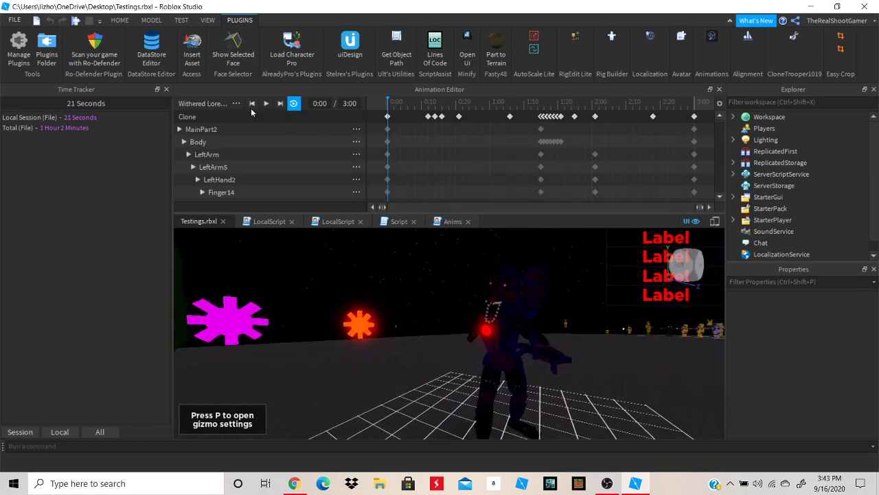
# Create a new animation for the rig named "Withered Lore Bender (walk)"
pyautogui.click(236, 103)
pyautogui.click(275, 179)
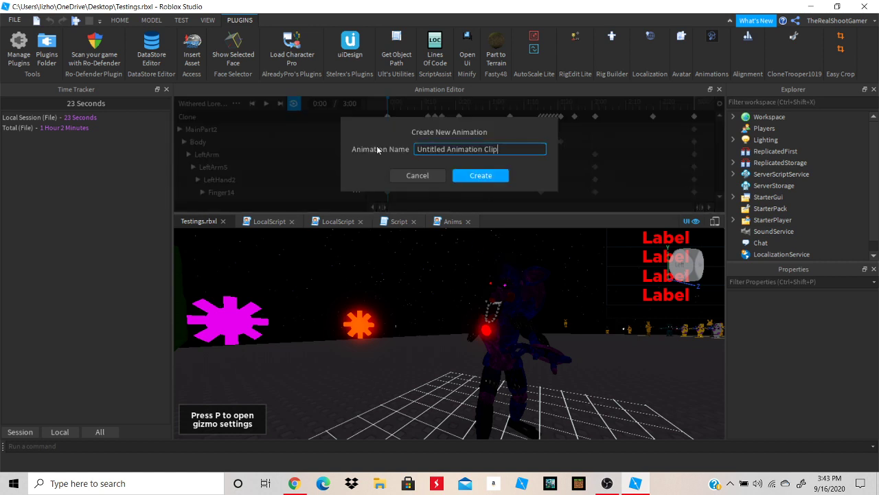
pyautogui.moveTo(502, 149); pyautogui.dragTo(280, 150)
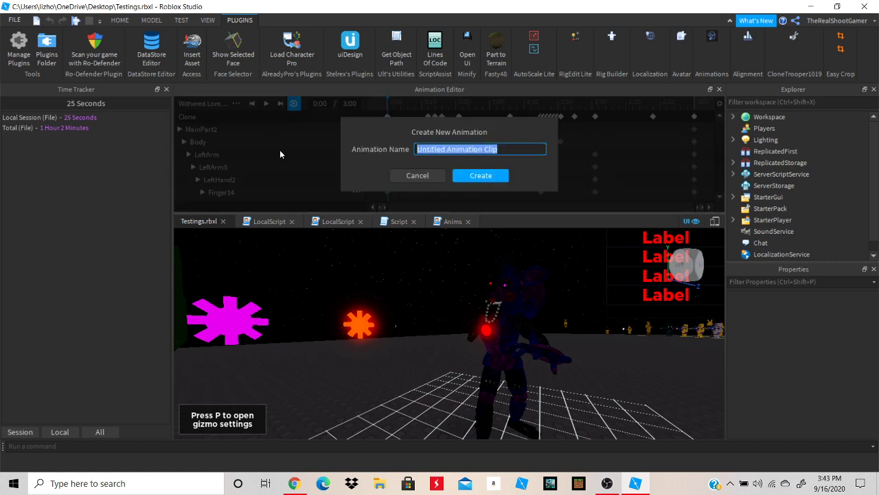
pyautogui.write('Withered Lore Bender (walk')
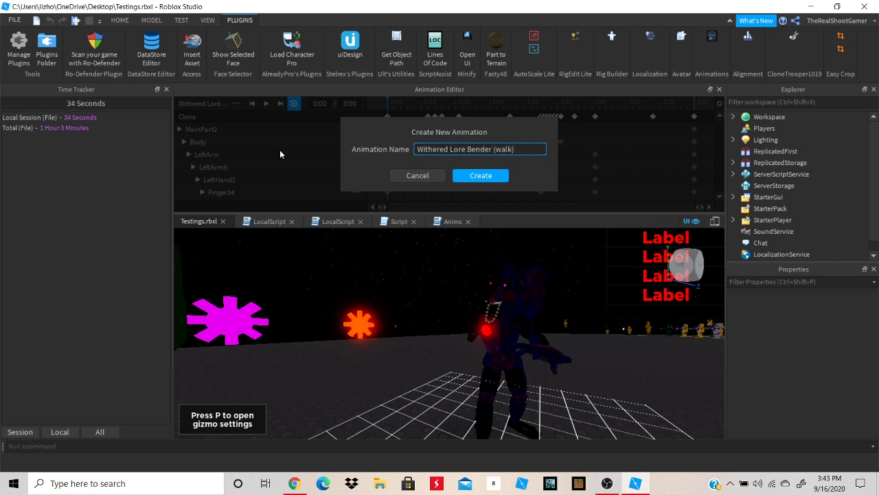
pyautogui.click(480, 176)
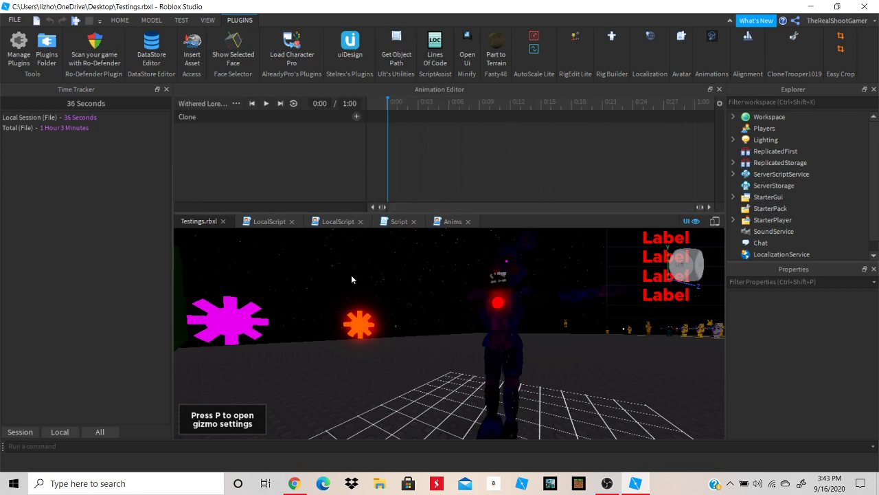
# Lower the rig's MainPart2 waist part and tilt it forward at frame 0:00
pyautogui.press('w')
pyautogui.moveTo(351, 275); pyautogui.dragTo(350, 276, button='right')
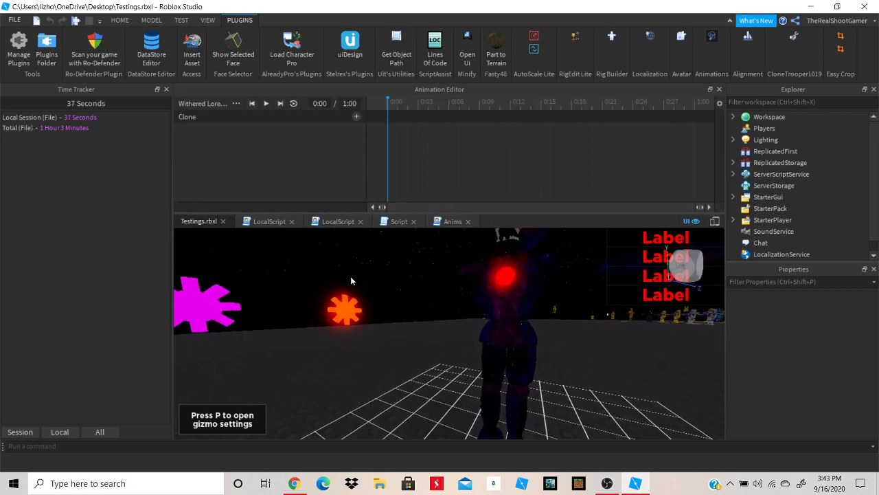
pyautogui.press('a')
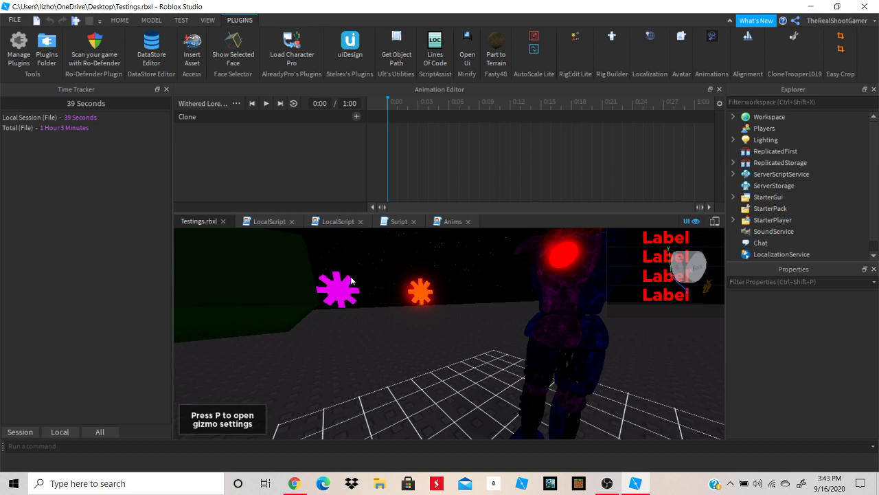
pyautogui.press('s')
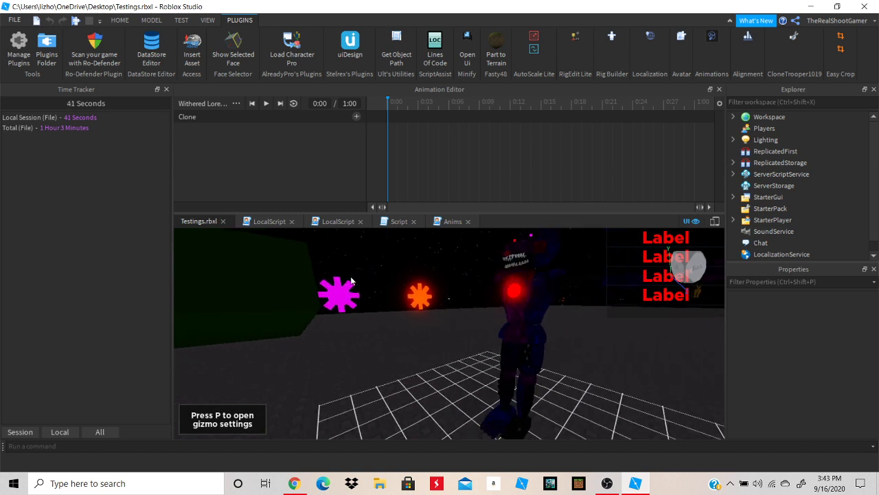
pyautogui.click(535, 334)
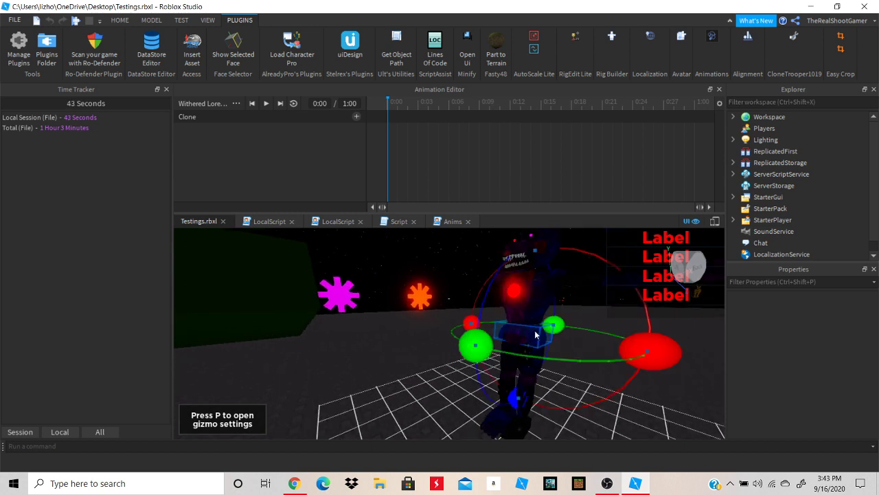
pyautogui.moveTo(509, 327); pyautogui.dragTo(509, 327, button='right')
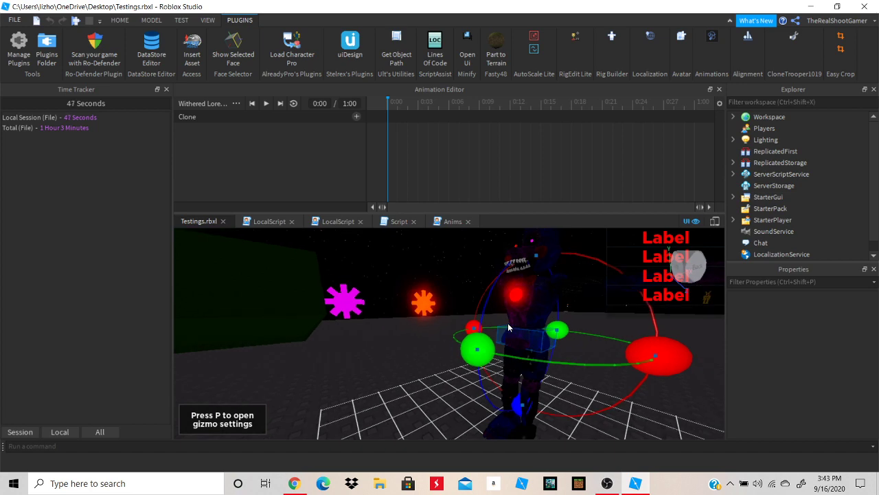
pyautogui.moveTo(508, 327); pyautogui.dragTo(511, 339, button='right')
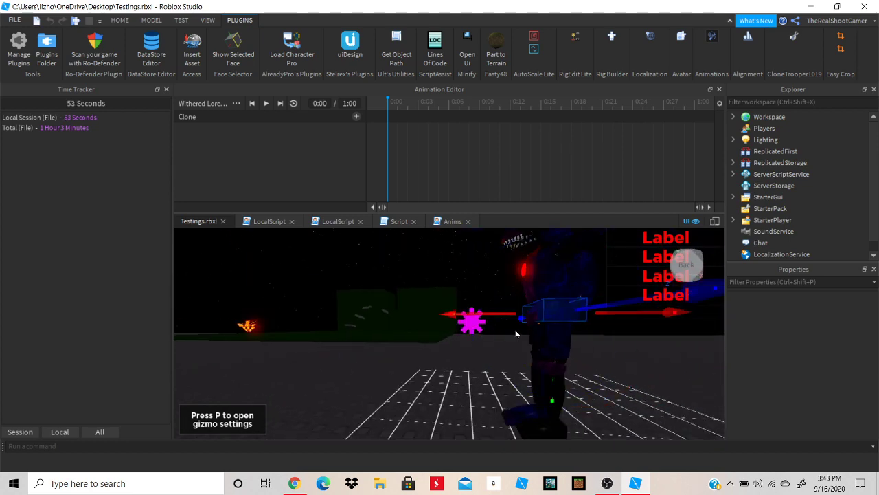
pyautogui.hotkey('ctrl', '4')
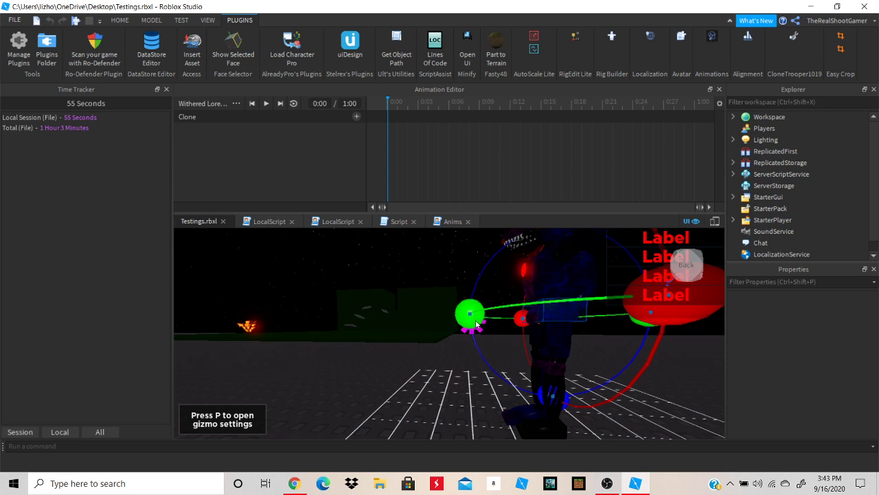
pyautogui.moveTo(547, 398)
pyautogui.mouseDown()
pyautogui.moveTo(567, 409)
pyautogui.moveTo(557, 409)
pyautogui.mouseUp()
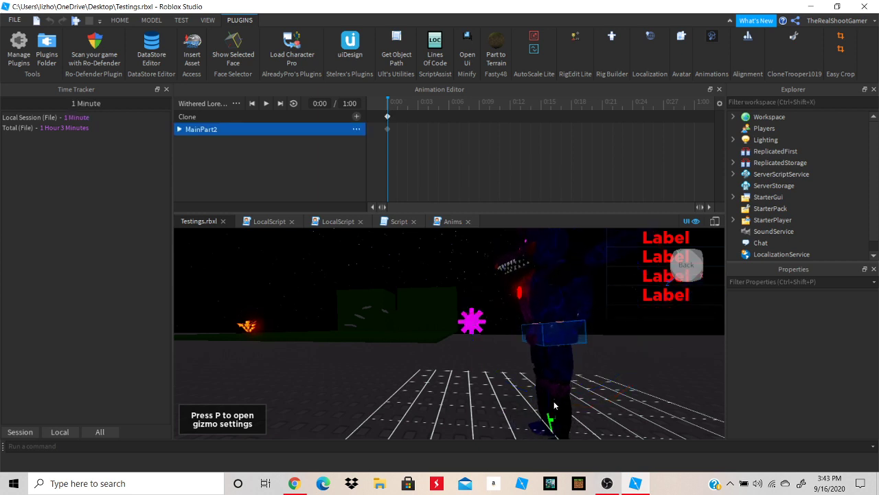
# Swing the left upper leg, LeftLeg2, forward at frame 0:00
pyautogui.moveTo(551, 383); pyautogui.dragTo(550, 383, button='right')
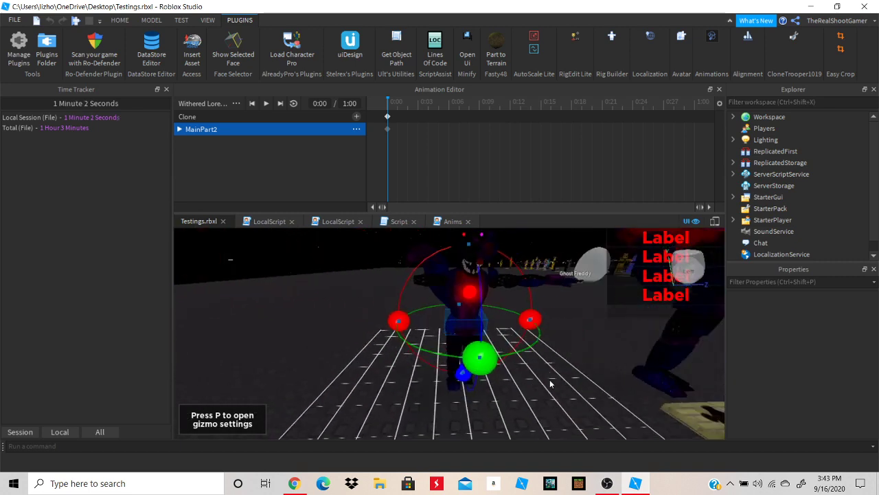
pyautogui.scroll(1, 550, 383)
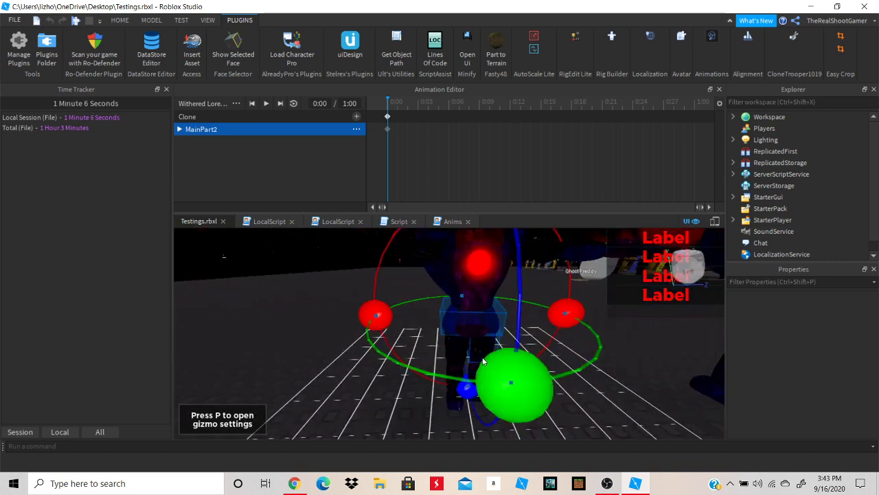
pyautogui.moveTo(483, 361); pyautogui.dragTo(481, 367, button='right')
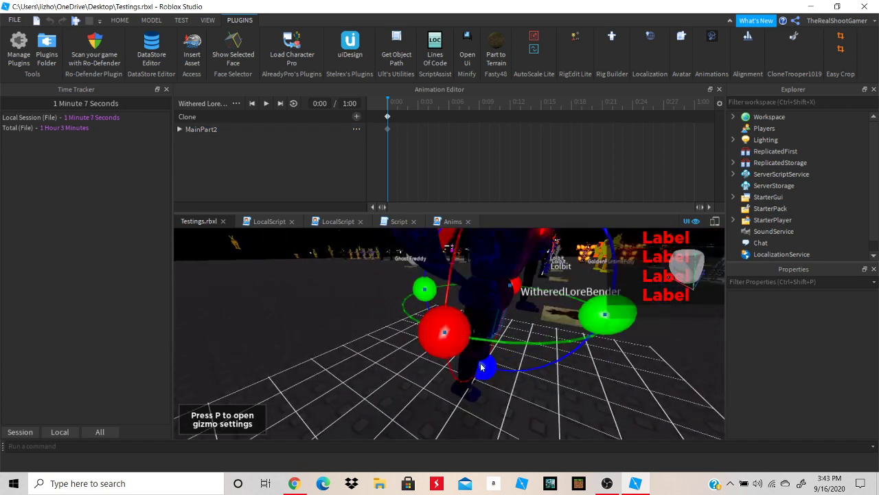
pyautogui.click(510, 362)
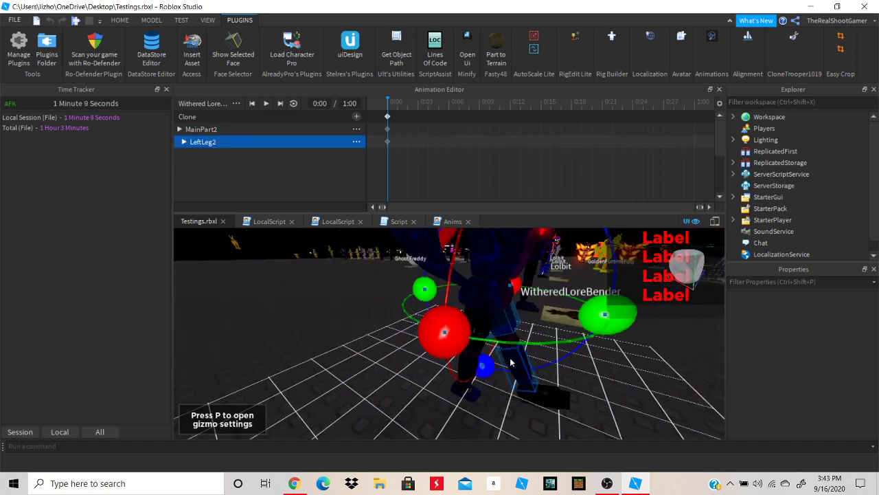
# Rotate the left lower leg, LeftLeg3, and the LeftFoot at frame 0:00 to shape the forward step
pyautogui.click(510, 362)
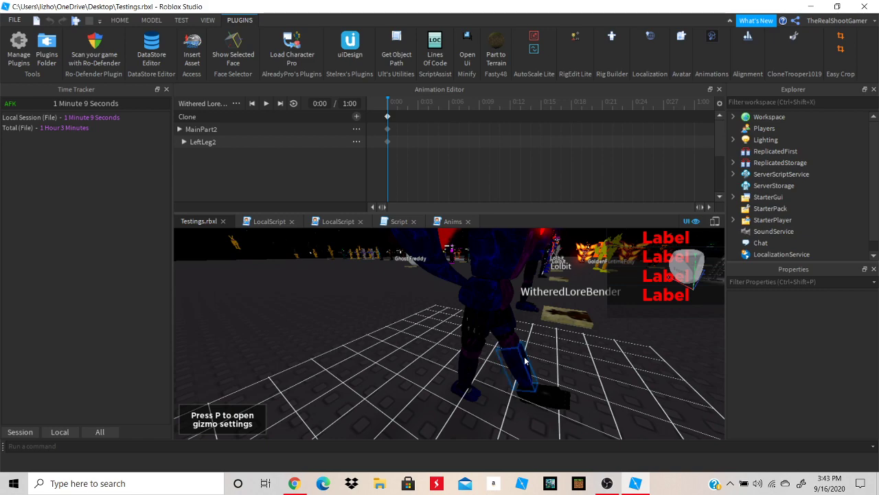
pyautogui.click(525, 360)
pyautogui.moveTo(525, 360); pyautogui.dragTo(509, 373, button='right')
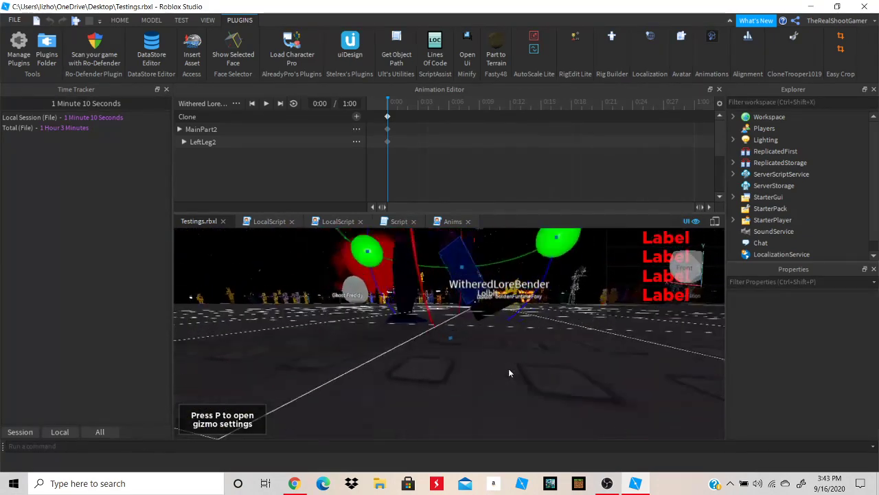
pyautogui.scroll(3, 509, 373)
pyautogui.moveTo(459, 363); pyautogui.dragTo(422, 353)
pyautogui.scroll(-3, 428, 351)
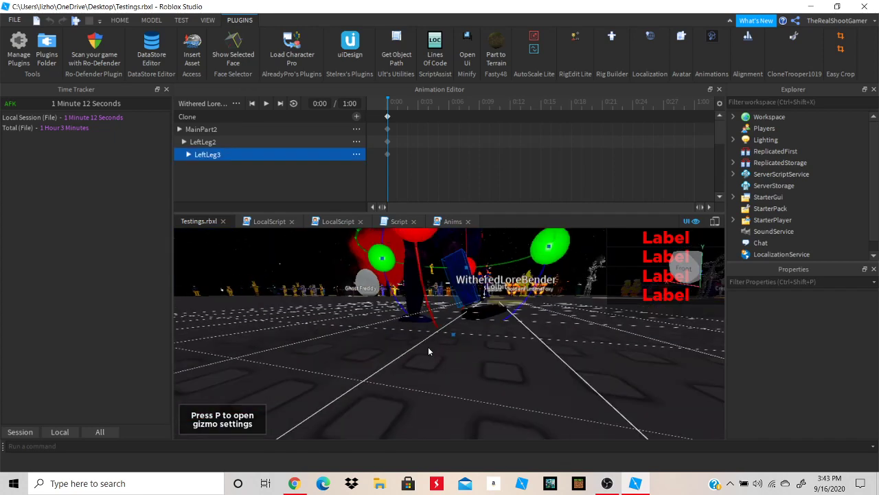
pyautogui.click(485, 313)
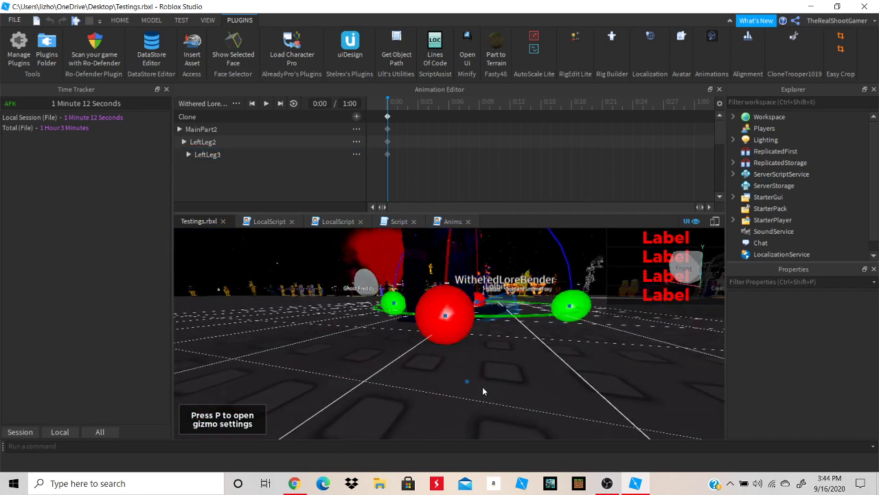
pyautogui.click(464, 391)
# Pose the right leg at frame 0:00 by rotating RightLeg8, RightLeg9 and the right foot
pyautogui.moveTo(439, 382); pyautogui.dragTo(536, 285, button='right')
pyautogui.click(560, 299)
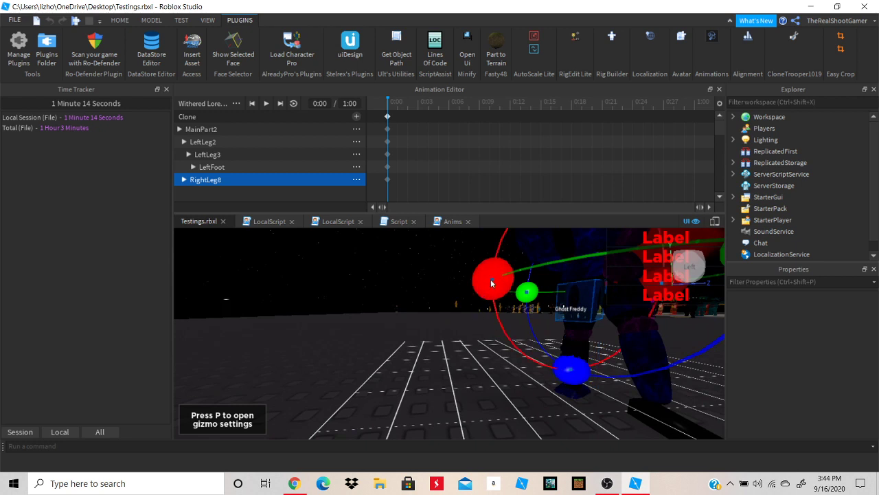
pyautogui.moveTo(490, 279); pyautogui.dragTo(517, 246)
pyautogui.click(543, 356)
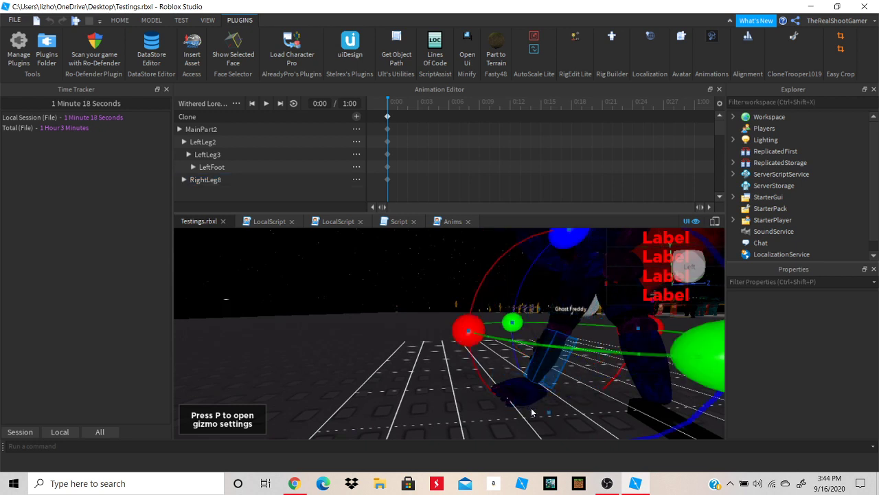
pyautogui.moveTo(469, 331); pyautogui.dragTo(502, 388)
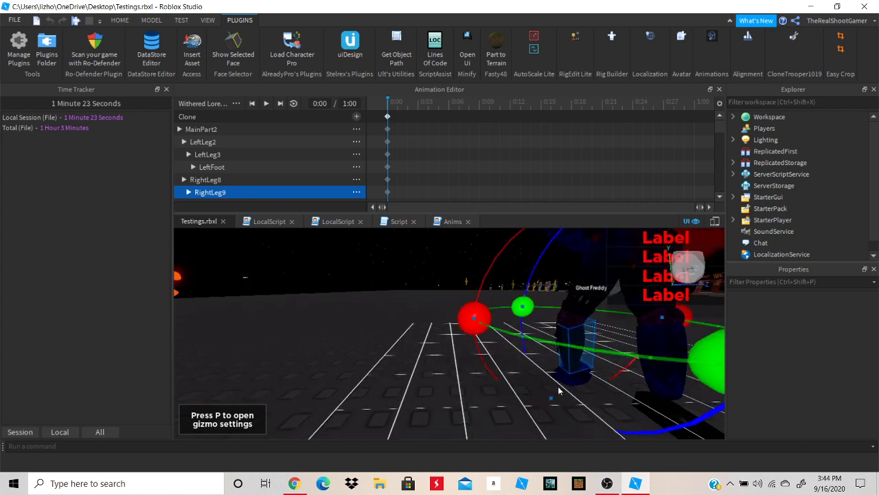
pyautogui.click(557, 391)
pyautogui.moveTo(495, 372); pyautogui.dragTo(515, 339)
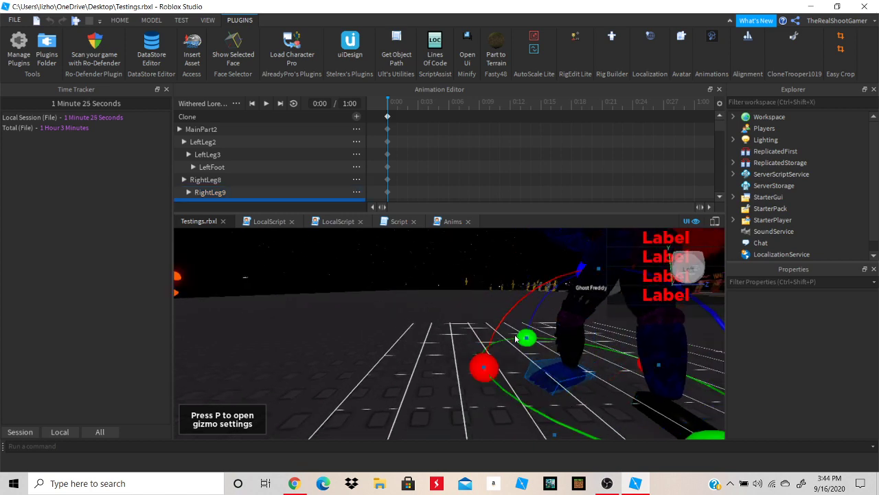
# Refine the right leg's pose at frame 0:00 by readjusting the rotation of RightLeg8 and the right foot
pyautogui.click(592, 299)
pyautogui.moveTo(591, 300); pyautogui.dragTo(579, 307, button='right')
pyautogui.moveTo(525, 340); pyautogui.dragTo(513, 332)
pyautogui.moveTo(468, 260); pyautogui.dragTo(465, 276)
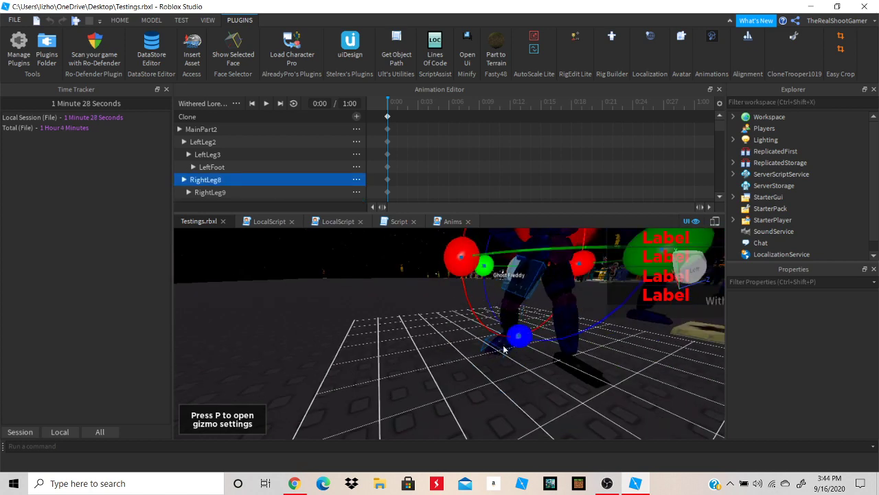
pyautogui.click(520, 370)
pyautogui.moveTo(509, 388)
pyautogui.mouseDown()
pyautogui.moveTo(525, 386)
pyautogui.moveTo(518, 382)
pyautogui.mouseUp()
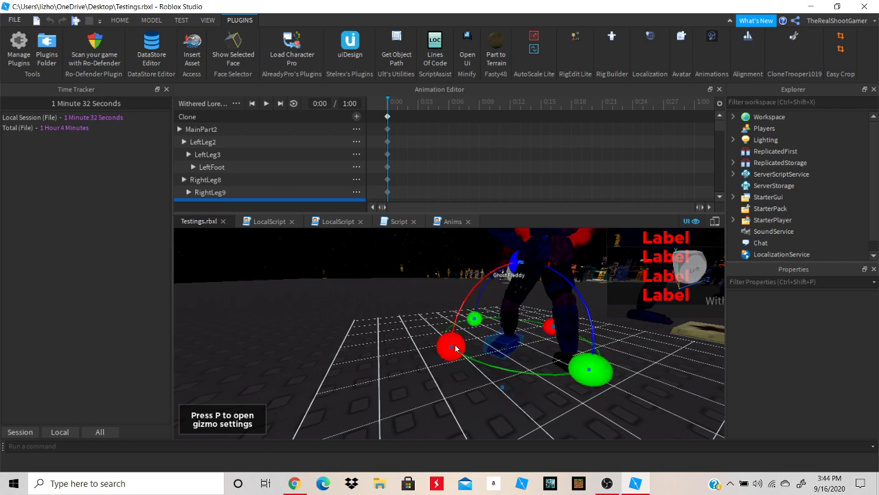
pyautogui.moveTo(457, 348); pyautogui.dragTo(454, 358)
# Turn the Body part and lean the upper body forward at frame 0:00
pyautogui.moveTo(473, 338); pyautogui.dragTo(462, 327, button='right')
pyautogui.click(464, 329)
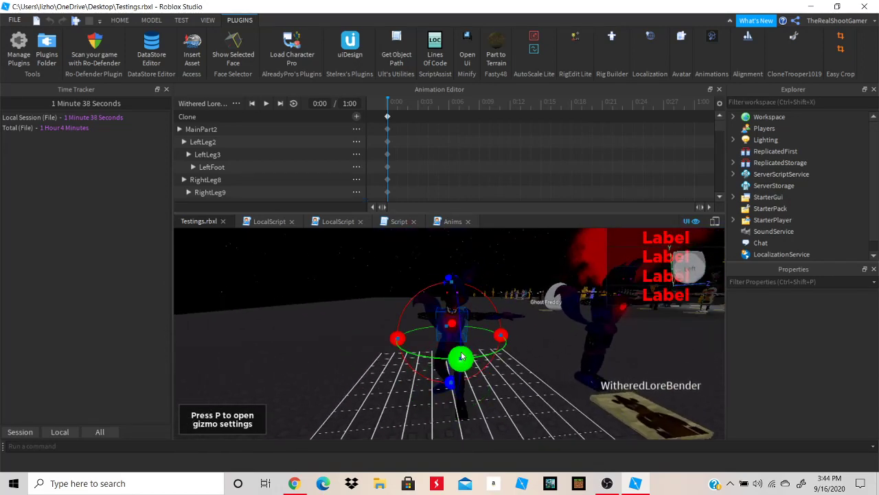
pyautogui.moveTo(461, 357); pyautogui.dragTo(442, 357)
pyautogui.moveTo(441, 357); pyautogui.dragTo(441, 357, button='right')
pyautogui.press('a')
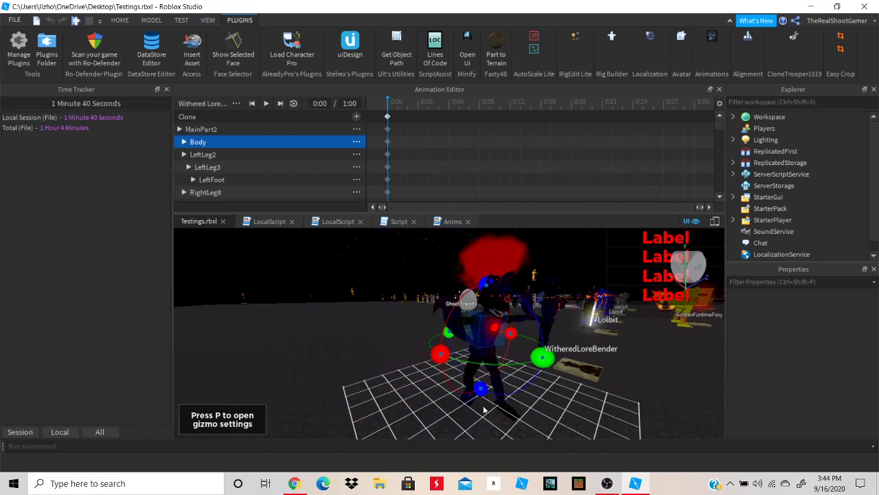
# Rotate the right upper arm, RightArm2, into its walking pose at frame 0:00
pyautogui.click(478, 329)
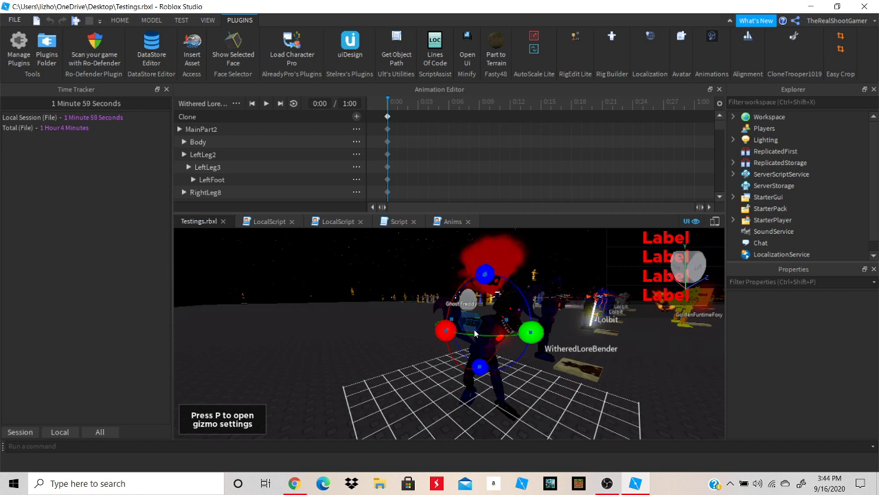
pyautogui.moveTo(392, 316); pyautogui.dragTo(389, 315, button='right')
pyautogui.press('w')
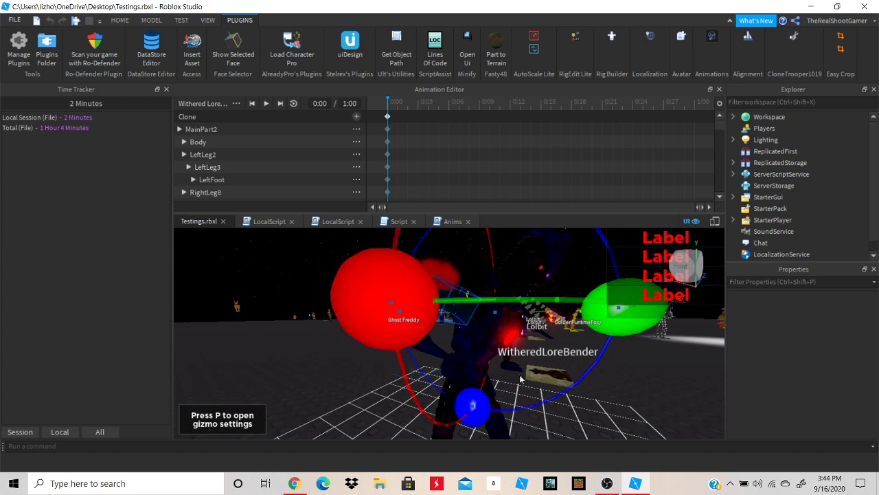
pyautogui.moveTo(393, 327); pyautogui.dragTo(476, 402)
# Rotate the left upper arm, LeftArm, into its walking pose at frame 0:00
pyautogui.moveTo(481, 373)
pyautogui.mouseDown(button='right')
pyautogui.moveTo(494, 359)
pyautogui.moveTo(478, 371)
pyautogui.mouseUp(button='right')
pyautogui.click(502, 334)
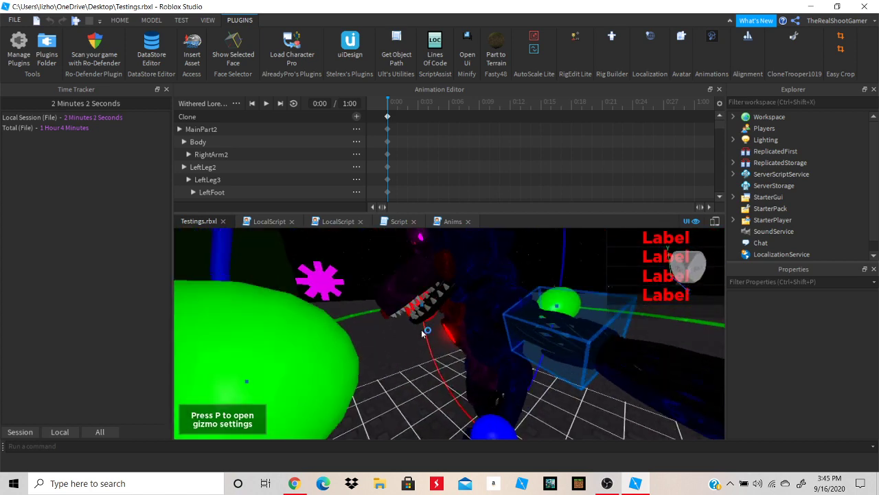
pyautogui.moveTo(421, 303); pyautogui.dragTo(472, 267)
# Bend the left forearm, LeftArm5, at the elbow at frame 0:00
pyautogui.moveTo(471, 267); pyautogui.dragTo(518, 334, button='right')
pyautogui.scroll(-5, 518, 335)
pyautogui.scroll(2, 518, 334)
pyautogui.click(477, 374)
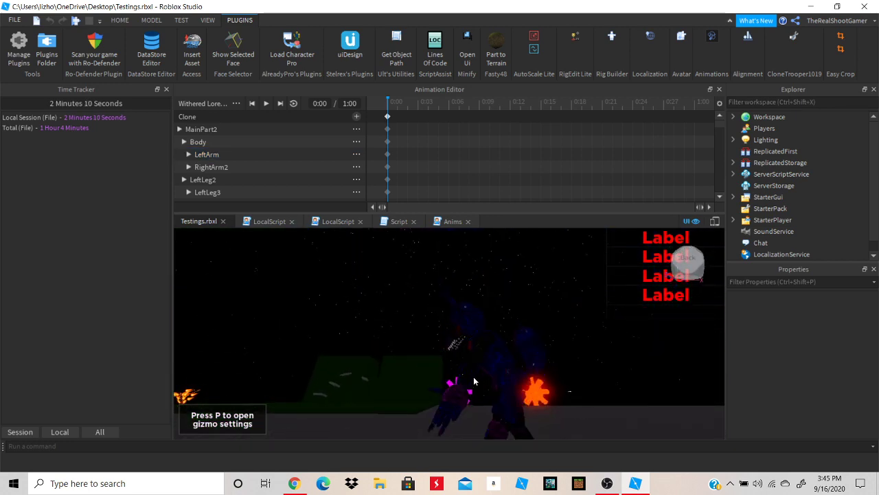
pyautogui.moveTo(474, 382); pyautogui.dragTo(461, 396, button='right')
pyautogui.scroll(-3, 474, 381)
pyautogui.click(479, 375)
pyautogui.scroll(2, 484, 382)
pyautogui.moveTo(415, 405); pyautogui.dragTo(459, 406)
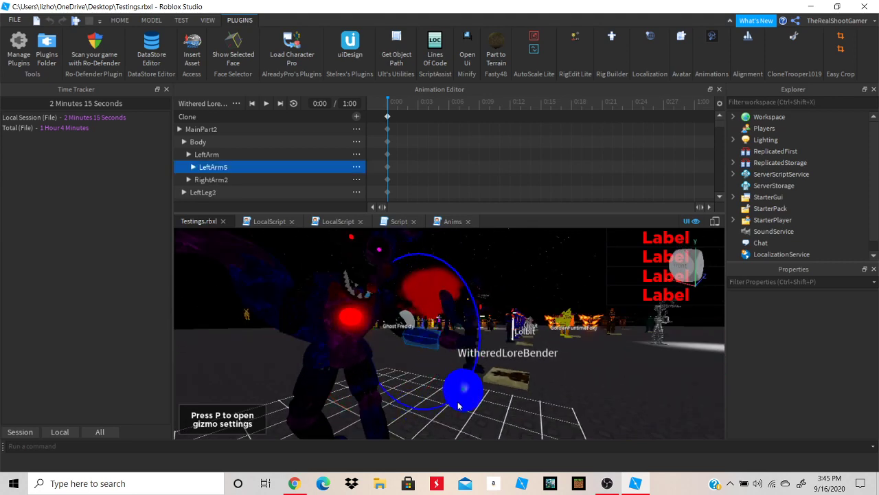
# Twist the left forearm, LeftArm5, slightly to refine its pose at frame 0:00
pyautogui.moveTo(458, 406); pyautogui.dragTo(318, 337, button='right')
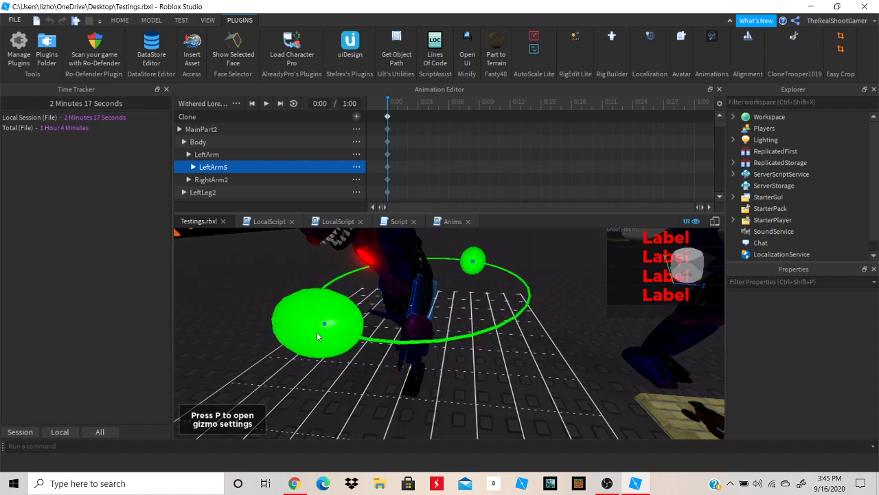
pyautogui.moveTo(317, 336); pyautogui.dragTo(359, 334)
pyautogui.scroll(3, 360, 334)
pyautogui.moveTo(360, 334); pyautogui.dragTo(360, 334, button='right')
pyautogui.scroll(-4, 360, 334)
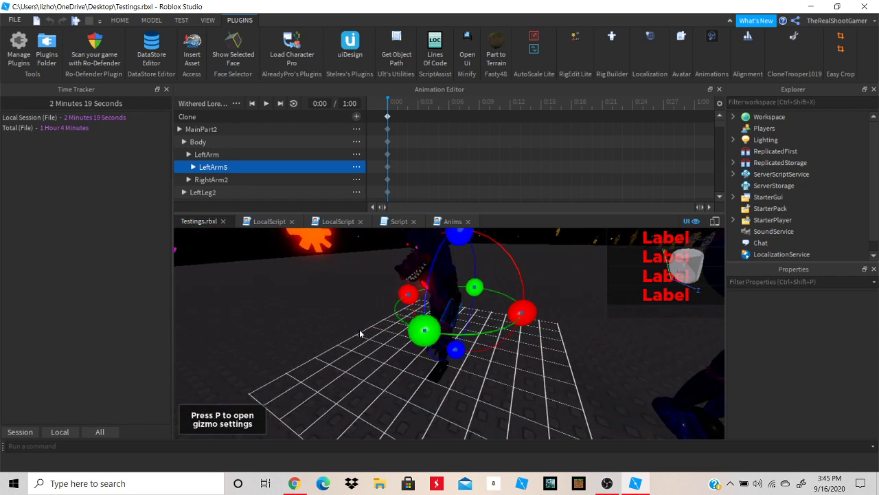
pyautogui.scroll(4, 360, 333)
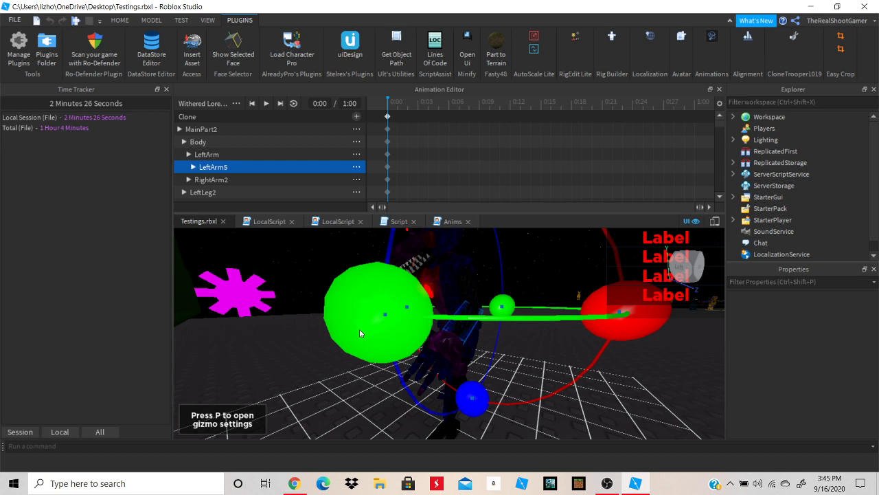
pyautogui.scroll(-5, 359, 329)
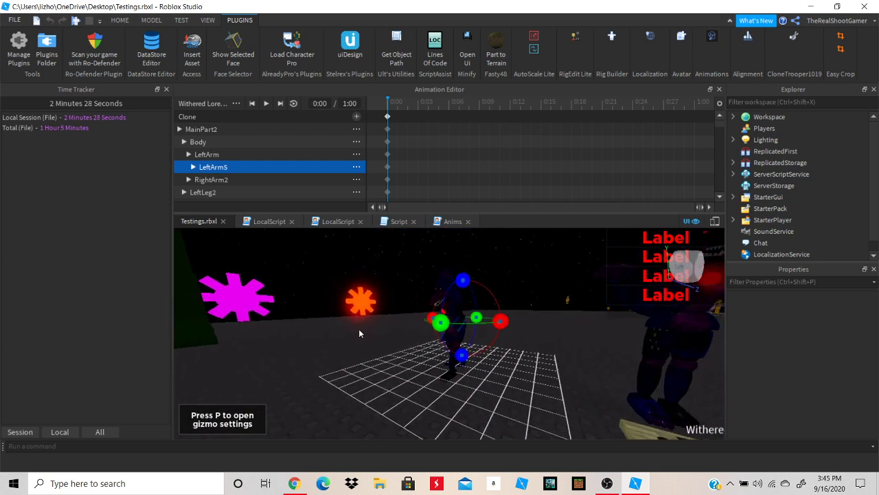
pyautogui.scroll(5, 359, 328)
# Rotate the left hand, LeftHand2, at the wrist into its walking pose at frame 0:00
pyautogui.click(463, 330)
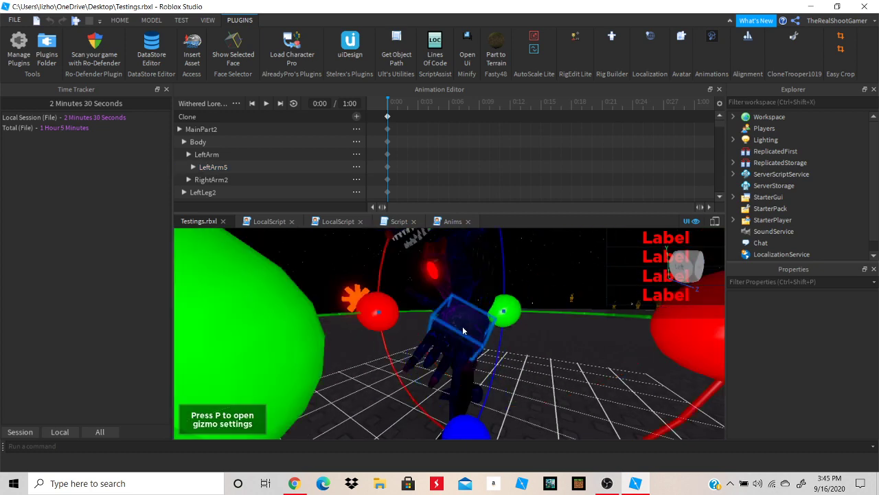
pyautogui.moveTo(463, 331); pyautogui.dragTo(499, 338, button='right')
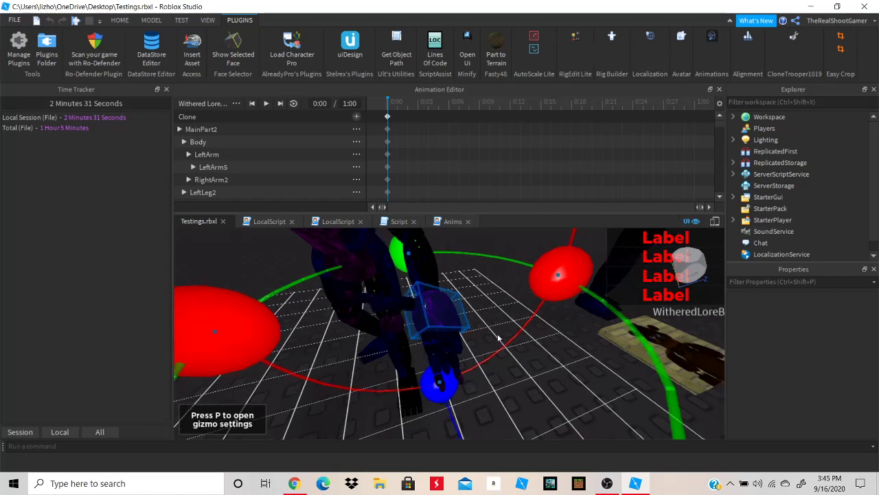
pyautogui.click(412, 251)
pyautogui.moveTo(246, 347); pyautogui.dragTo(331, 364)
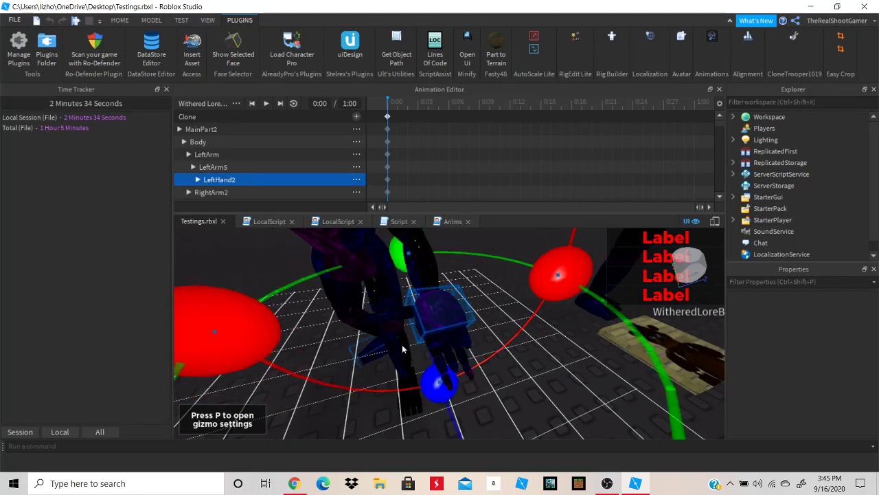
pyautogui.moveTo(416, 261); pyautogui.dragTo(390, 263)
pyautogui.moveTo(238, 336); pyautogui.dragTo(267, 346)
pyautogui.moveTo(413, 265)
pyautogui.mouseDown()
pyautogui.moveTo(406, 269)
pyautogui.moveTo(416, 268)
pyautogui.mouseUp()
pyautogui.moveTo(323, 350); pyautogui.dragTo(317, 356, button='right')
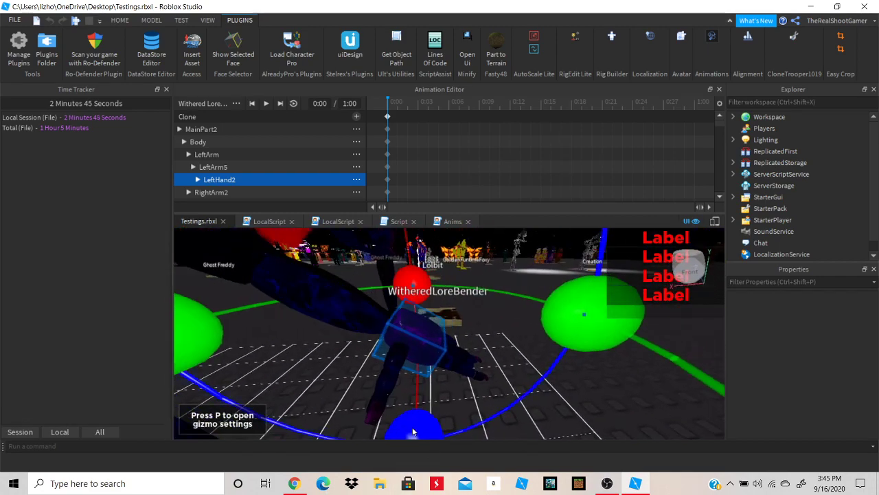
pyautogui.moveTo(413, 432); pyautogui.dragTo(399, 419, button='right')
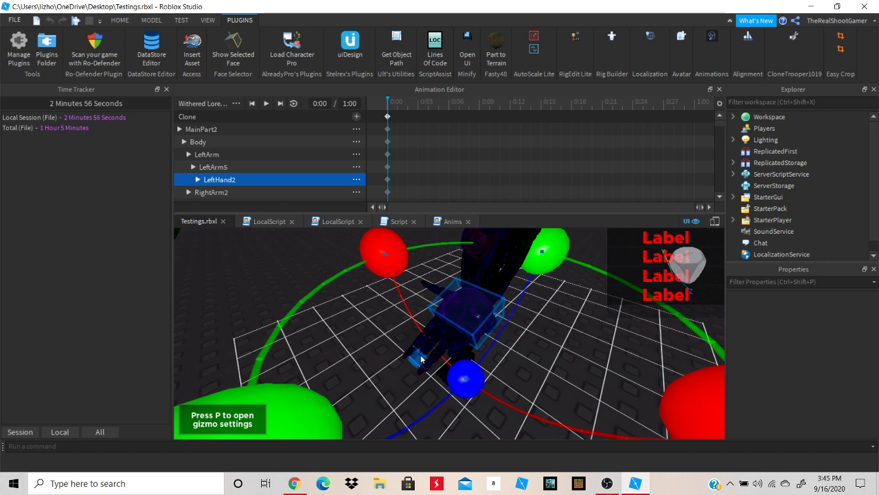
# Select the finger Finger14 together with LeftHand2 and key it at frame 0:00
pyautogui.moveTo(429, 331); pyautogui.dragTo(459, 334, button='right')
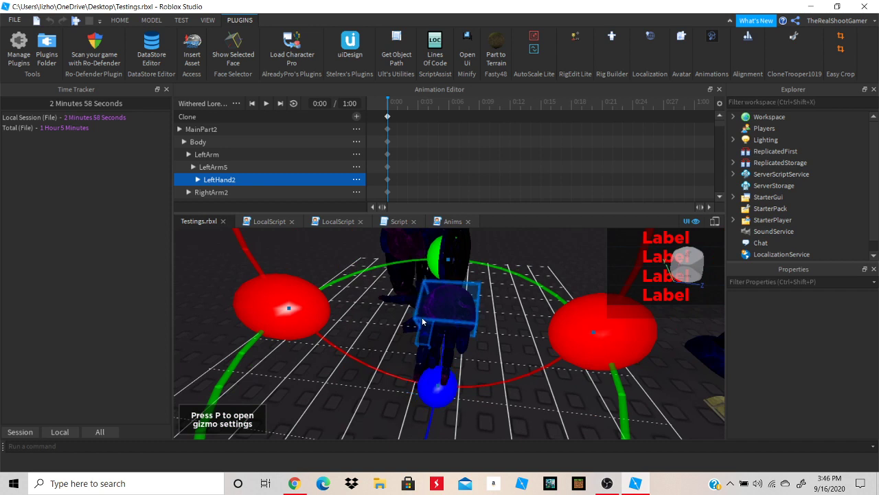
pyautogui.click(453, 263)
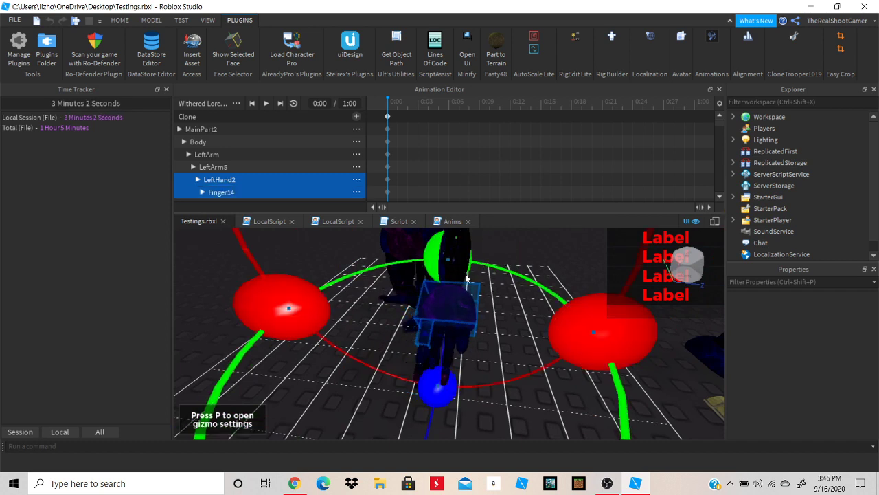
pyautogui.scroll(-5, 535, 263)
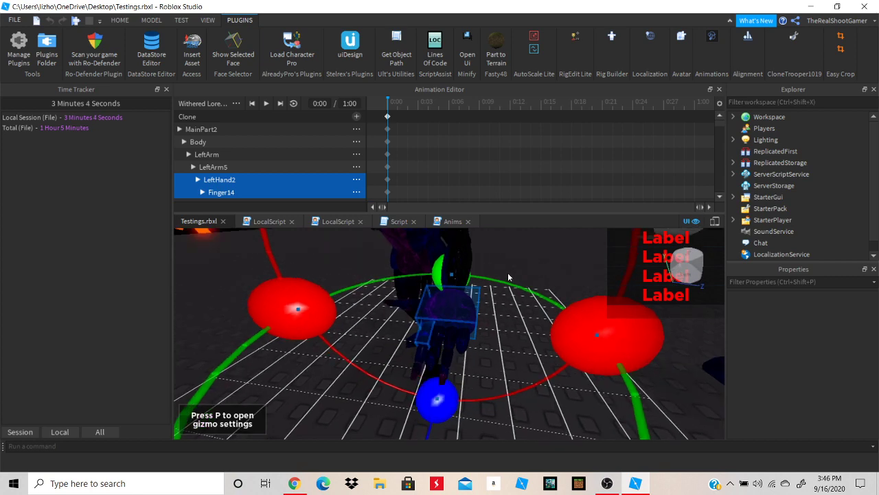
pyautogui.click(395, 300)
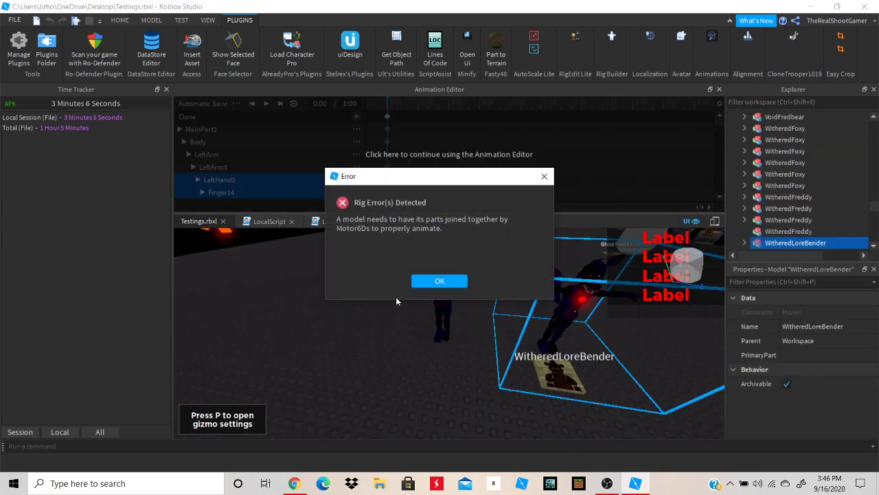
# Dismiss the rig error, clear the model selection and resume editing the rig in the Animation Editor
pyautogui.click(431, 282)
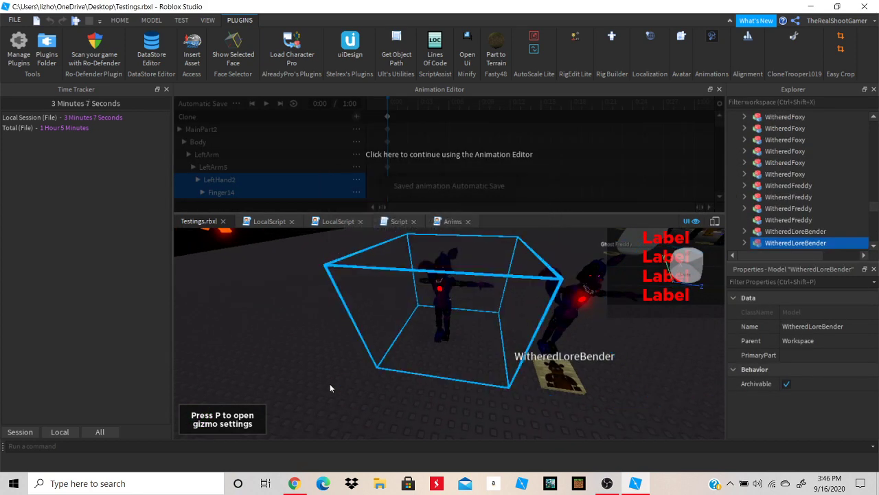
pyautogui.click(330, 354)
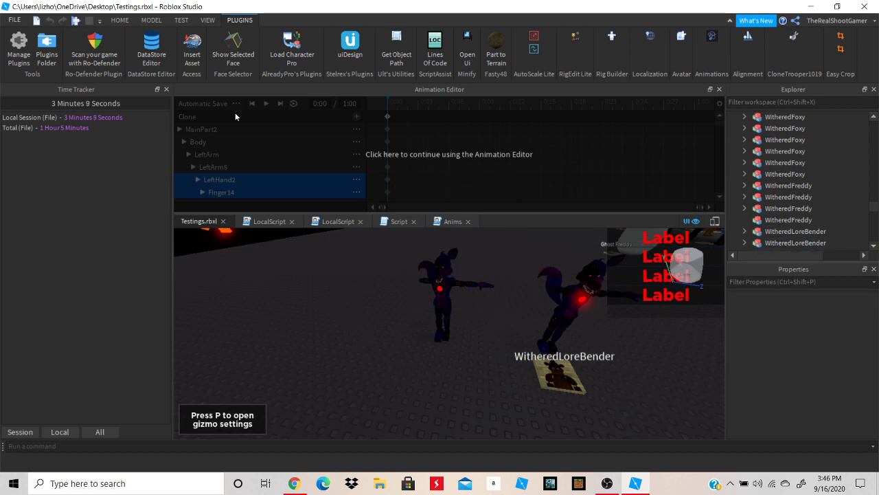
pyautogui.click(439, 185)
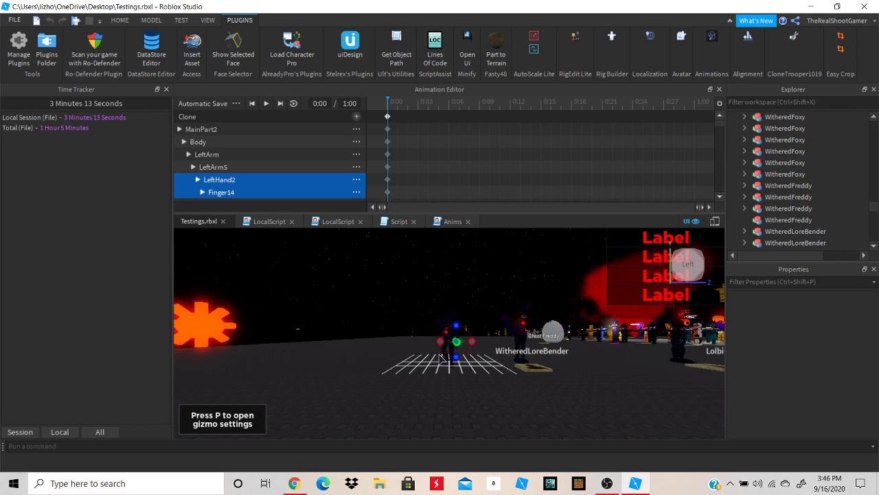
# Select only the left hand's finger Finger14 and rotate it at its base at frame 0:00
pyautogui.scroll(6, 442, 356)
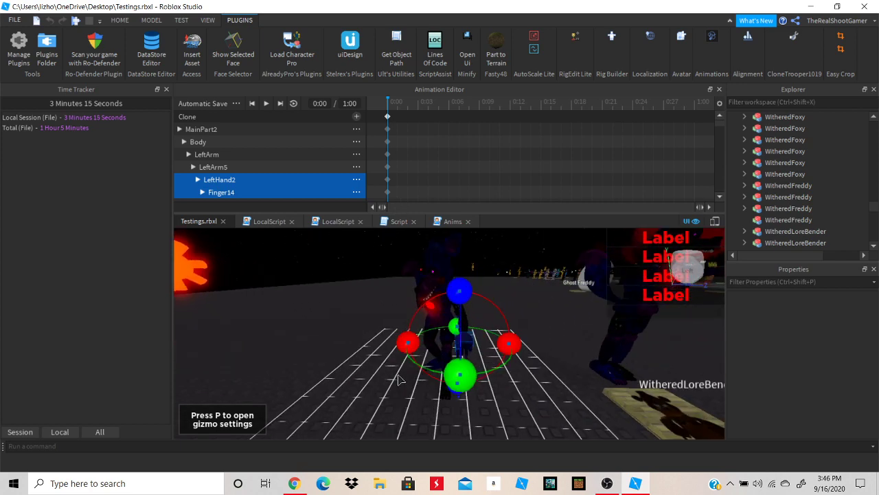
pyautogui.scroll(5, 412, 391)
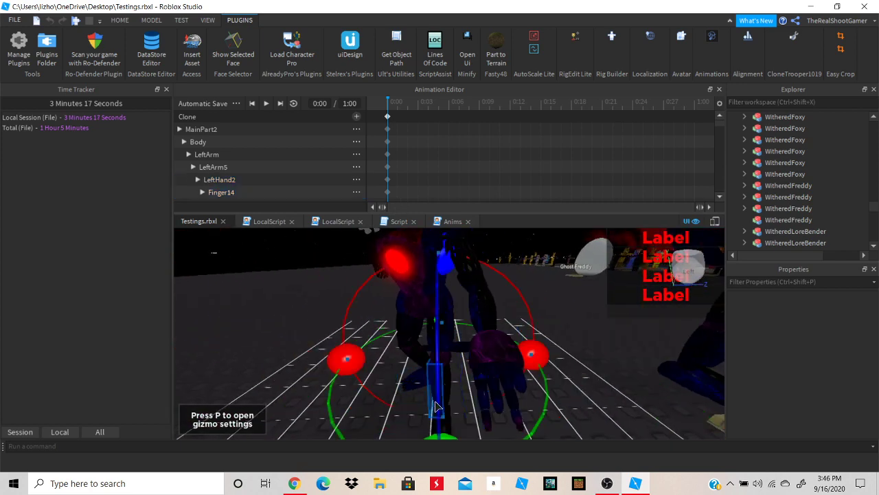
pyautogui.click(487, 384)
pyautogui.moveTo(489, 382); pyautogui.dragTo(489, 382, button='right')
pyautogui.scroll(10, 490, 387)
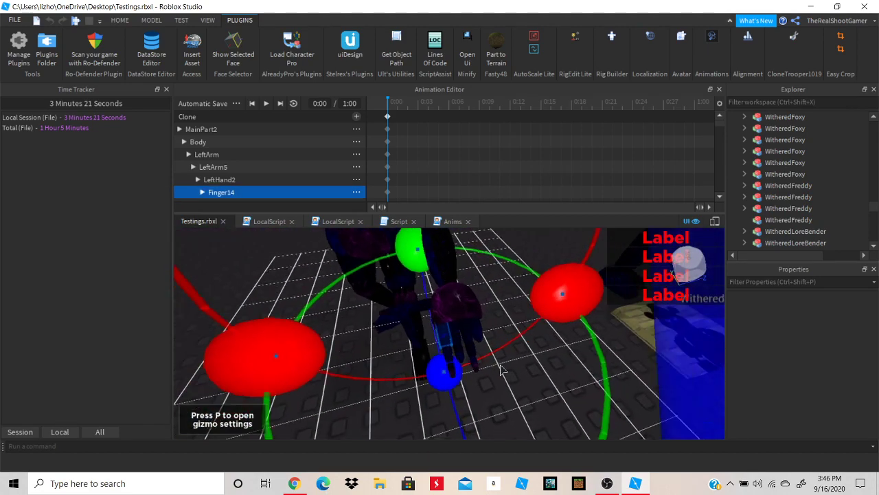
pyautogui.scroll(-5, 501, 371)
pyautogui.scroll(5, 501, 371)
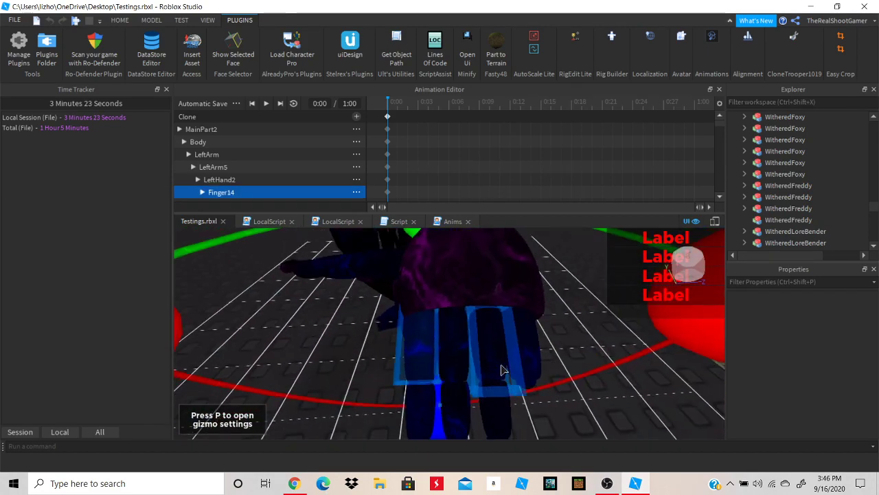
pyautogui.scroll(-4, 501, 371)
pyautogui.moveTo(434, 255); pyautogui.dragTo(420, 270)
# Spread the neighbouring fingers of the left hand apart by rotating them at their bases at frame 0:00
pyautogui.click(474, 342)
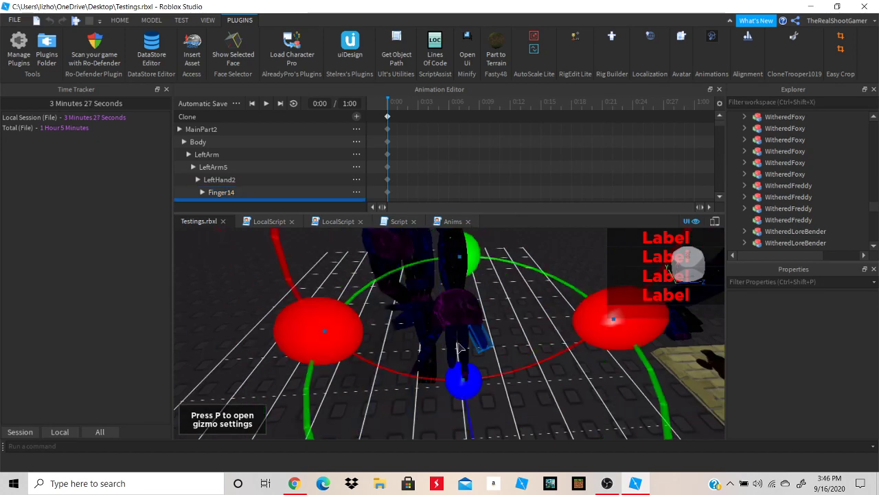
pyautogui.click(451, 338)
pyautogui.scroll(5, 452, 337)
pyautogui.scroll(-5, 452, 256)
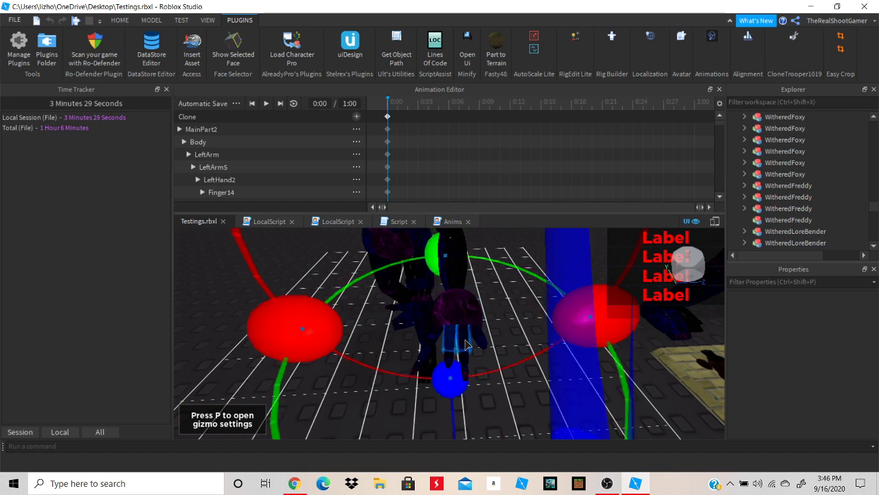
pyautogui.moveTo(452, 257); pyautogui.dragTo(439, 266)
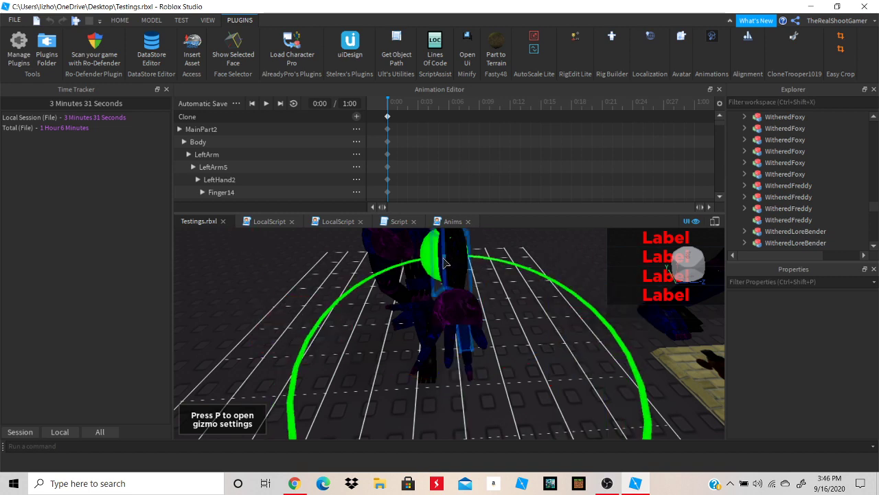
# Rotate the left hand's thumb downward, closer to the other fingers, at frame 0:00
pyautogui.scroll(-5, 444, 262)
pyautogui.moveTo(442, 342); pyautogui.dragTo(477, 343, button='right')
pyautogui.click(428, 315)
pyautogui.click(477, 344)
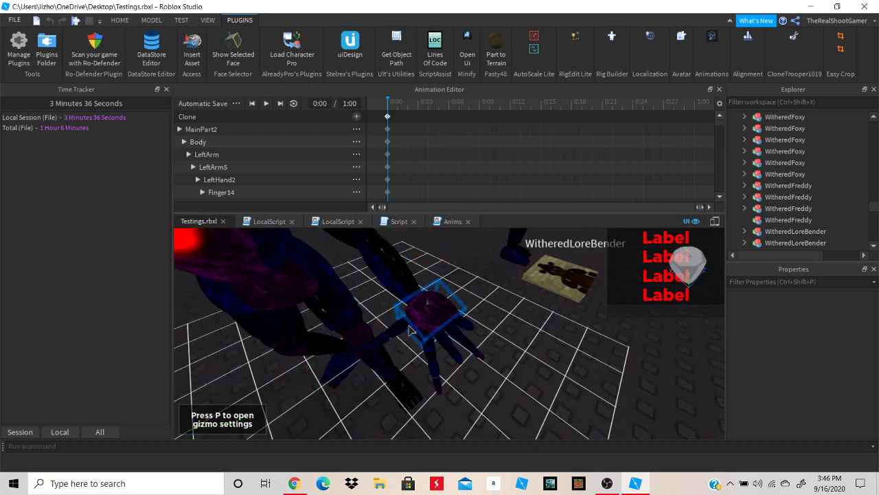
pyautogui.click(430, 304)
pyautogui.click(402, 329)
pyautogui.moveTo(339, 267)
pyautogui.mouseDown()
pyautogui.moveTo(329, 310)
pyautogui.moveTo(345, 267)
pyautogui.mouseUp()
pyautogui.moveTo(345, 267); pyautogui.dragTo(376, 405, button='right')
pyautogui.moveTo(311, 335); pyautogui.dragTo(331, 386)
pyautogui.moveTo(420, 419); pyautogui.dragTo(601, 405, button='right')
pyautogui.press('f')
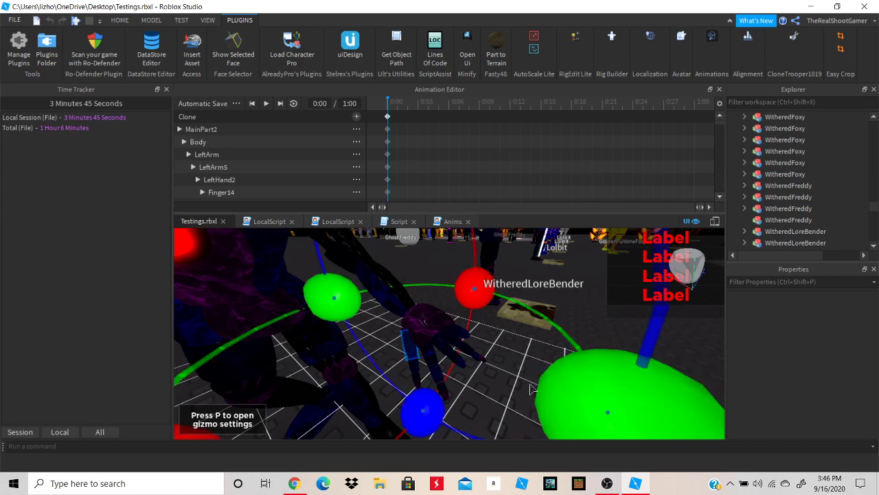
# Rotate the finger segments on the outer side of the left hand into a curled pose at frame 0:00
pyautogui.moveTo(416, 390); pyautogui.dragTo(423, 397, button='right')
pyautogui.click(428, 400)
pyautogui.click(447, 382)
pyautogui.moveTo(445, 402); pyautogui.dragTo(417, 397)
pyautogui.click(459, 352)
pyautogui.moveTo(443, 395); pyautogui.dragTo(422, 377, button='right')
pyautogui.moveTo(422, 377); pyautogui.dragTo(423, 375)
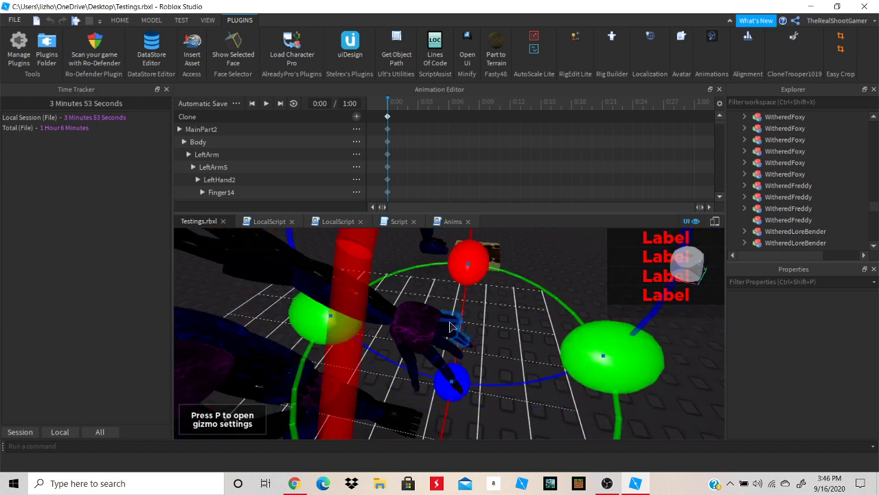
# Bend the tips of the left hand's thumb and adjoining fingers at frame 0:00
pyautogui.click(491, 405)
pyautogui.moveTo(406, 397); pyautogui.dragTo(406, 397, button='right')
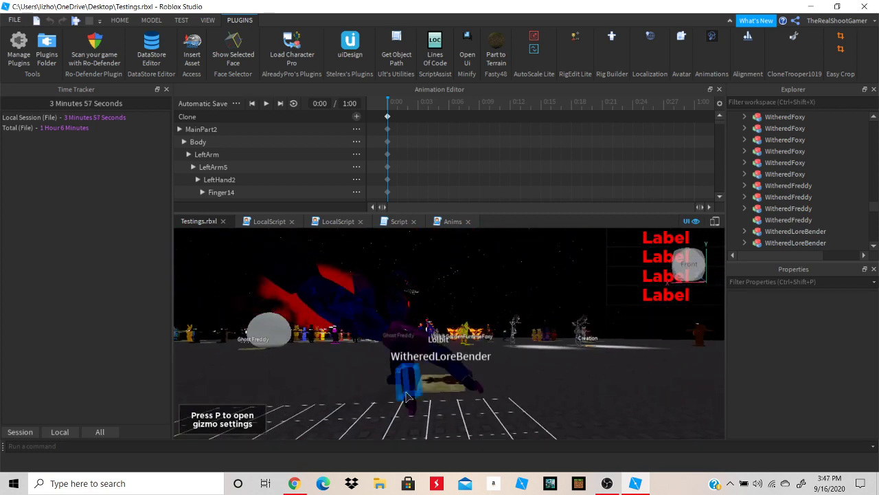
pyautogui.scroll(8, 406, 396)
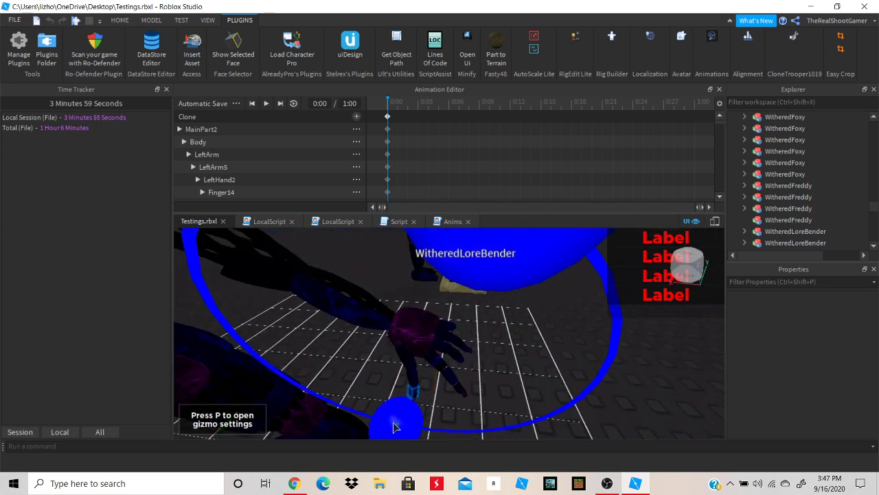
pyautogui.moveTo(393, 427); pyautogui.dragTo(391, 425)
pyautogui.click(455, 394)
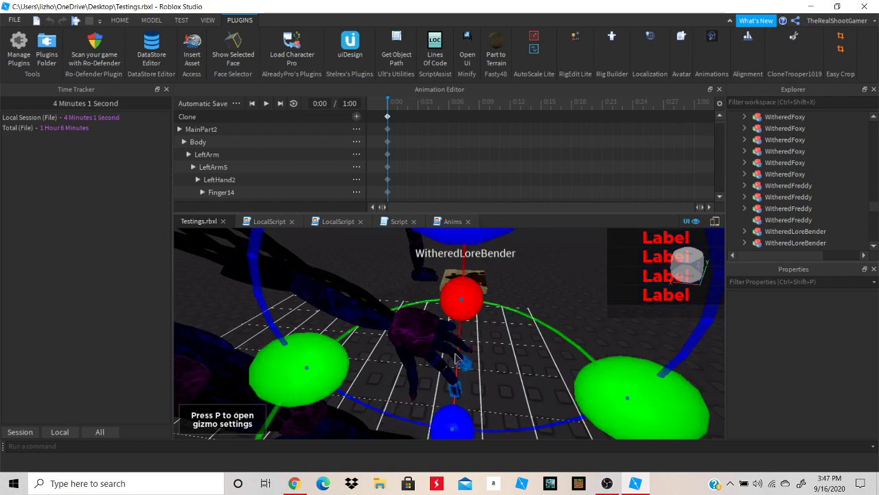
pyautogui.click(465, 355)
pyautogui.moveTo(462, 402); pyautogui.dragTo(419, 402)
# Select the tail part behind the body and rotate it into its walking pose at frame 0:00
pyautogui.moveTo(409, 370); pyautogui.dragTo(425, 328, button='right')
pyautogui.scroll(3, 423, 325)
pyautogui.scroll(-6, 423, 325)
pyautogui.scroll(3, 420, 322)
pyautogui.scroll(3, 425, 328)
pyautogui.click(459, 337)
pyautogui.scroll(-3, 453, 354)
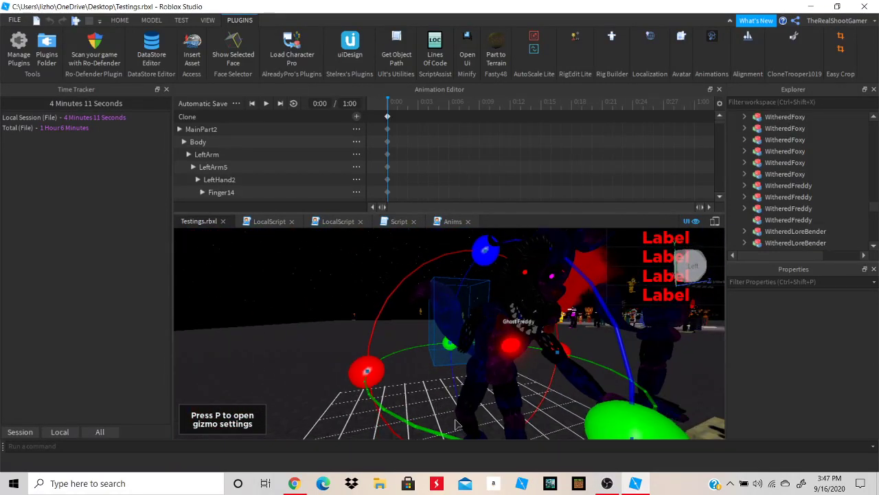
pyautogui.moveTo(366, 377); pyautogui.dragTo(386, 301)
# Examine the rig's full-body pose at frame 0:00 from near and far
pyautogui.moveTo(421, 323); pyautogui.dragTo(421, 325, button='right')
pyautogui.scroll(-4, 422, 325)
pyautogui.scroll(4, 420, 320)
pyautogui.scroll(-3, 420, 320)
pyautogui.scroll(1, 421, 317)
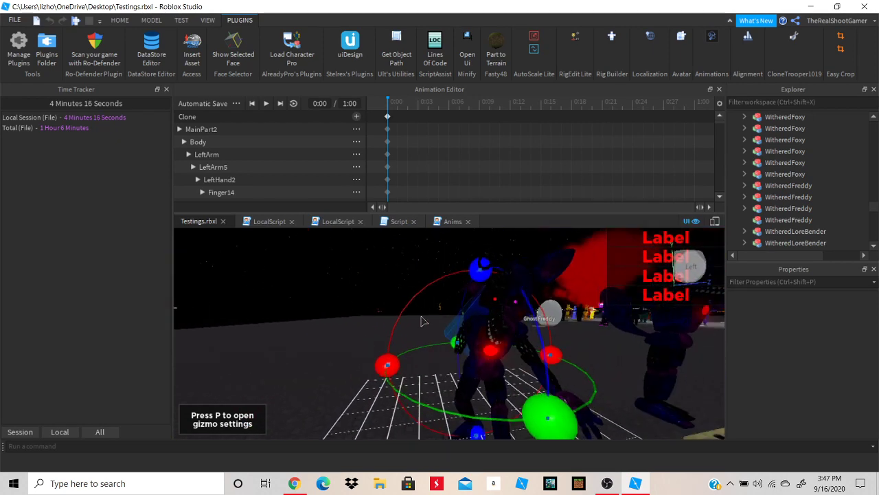
pyautogui.scroll(4, 421, 324)
pyautogui.scroll(-4, 422, 324)
pyautogui.scroll(2, 422, 325)
pyautogui.scroll(-3, 422, 325)
pyautogui.scroll(1, 421, 325)
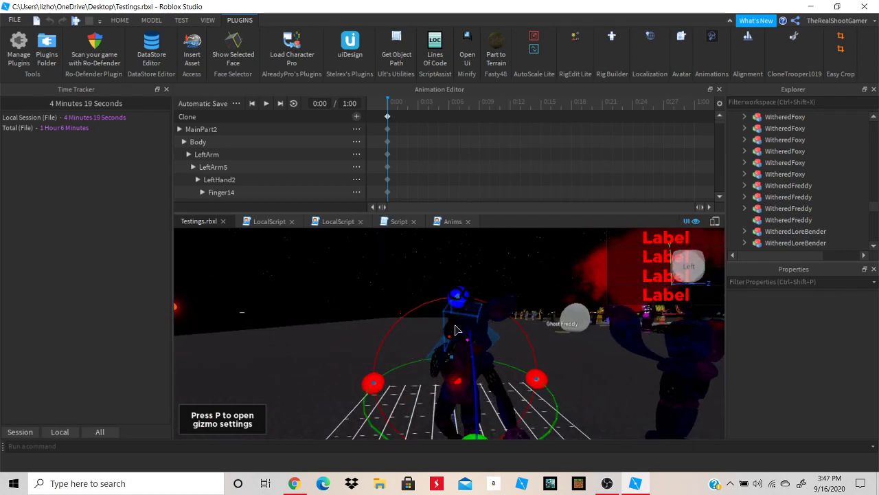
# Add tracks for all of the rig's remaining body parts to the animation
pyautogui.scroll(-6, 315, 131)
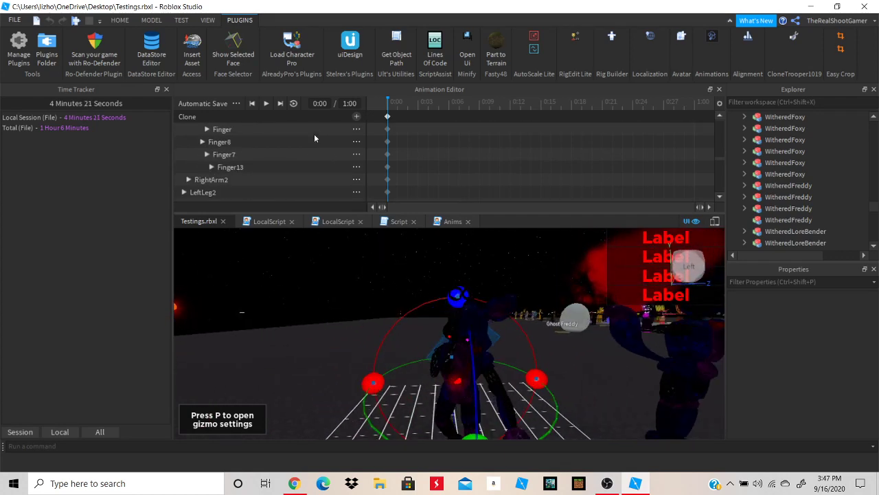
pyautogui.click(356, 116)
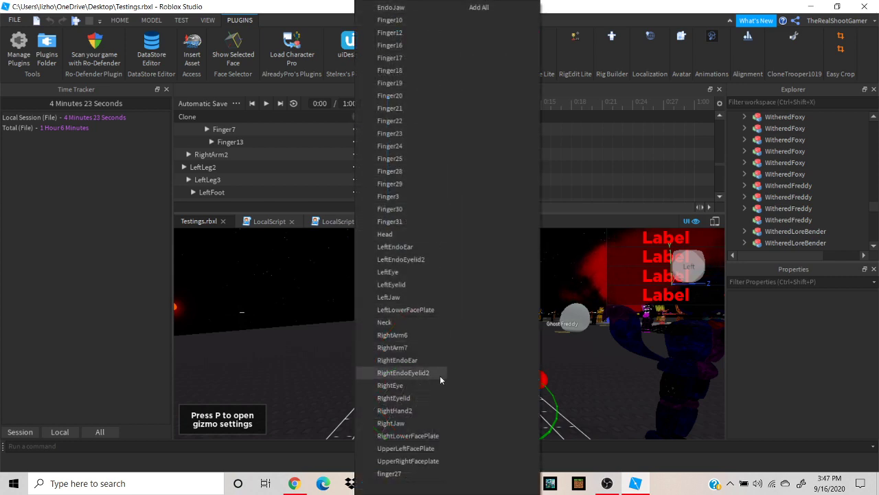
pyautogui.click(467, 8)
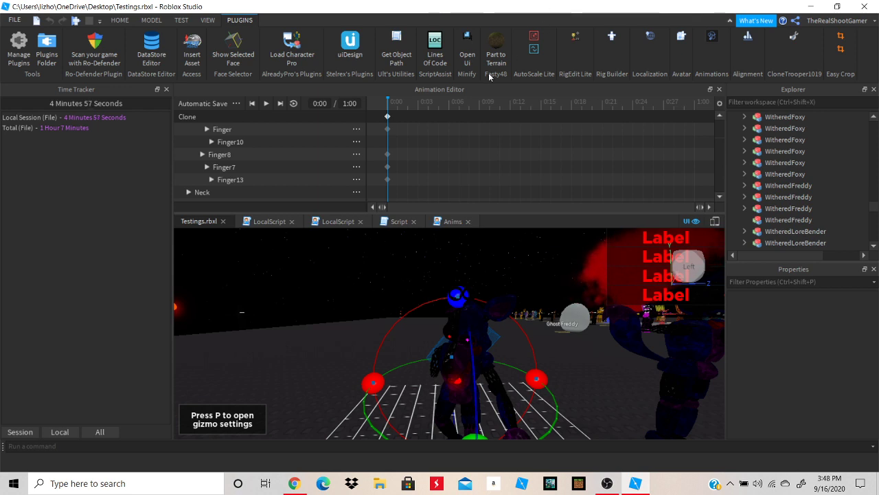
# Add a keyframe at frame 0:00 for all body-part tracks and check the track list down to the Tail
pyautogui.scroll(5, 385, 118)
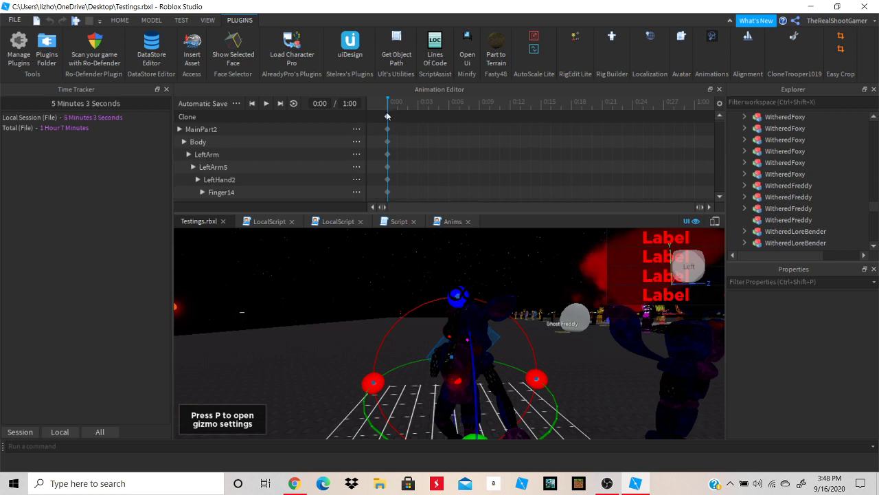
pyautogui.rightClick(402, 116)
pyautogui.click(437, 119)
pyautogui.moveTo(418, 116); pyautogui.dragTo(382, 125)
pyautogui.scroll(-6, 386, 130)
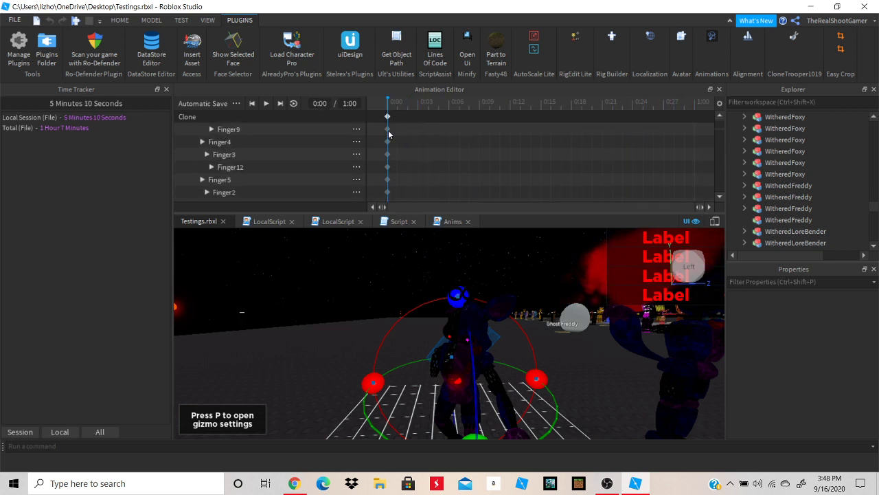
pyautogui.scroll(-8, 390, 129)
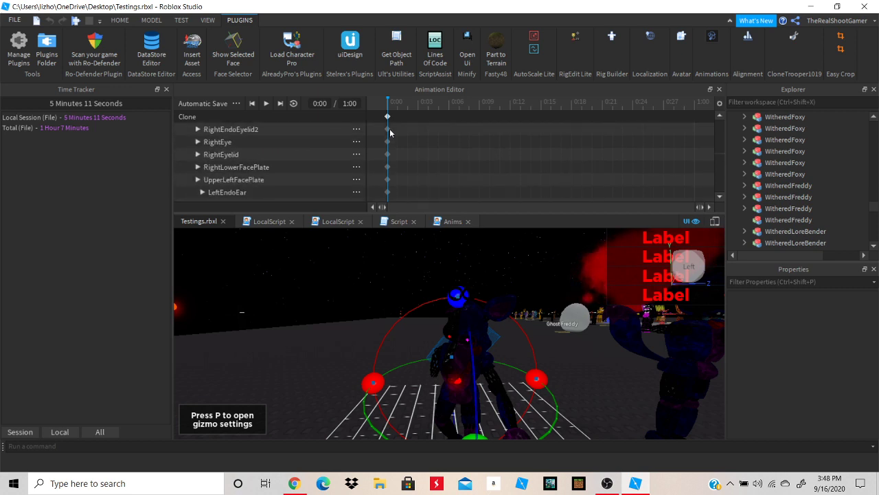
pyautogui.scroll(-6, 288, 176)
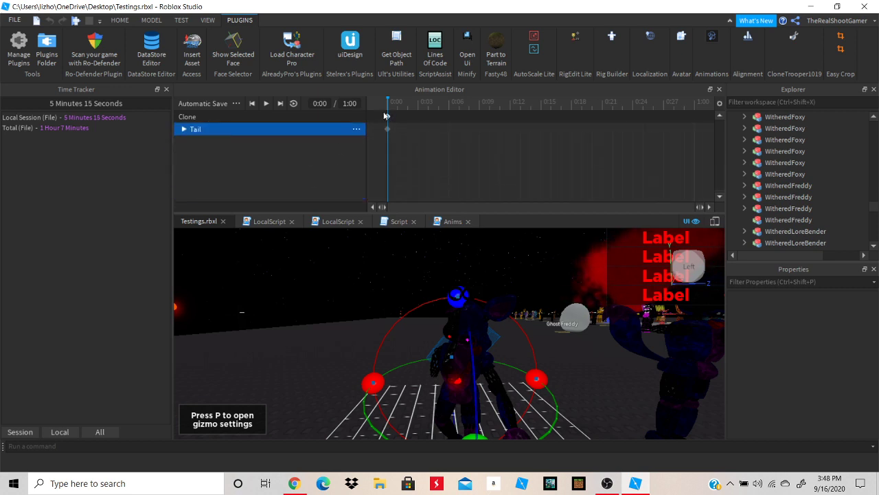
# Add a keyframe for all tracks at frame 1:00 and turn on looping for the animation
pyautogui.moveTo(394, 104); pyautogui.dragTo(695, 137)
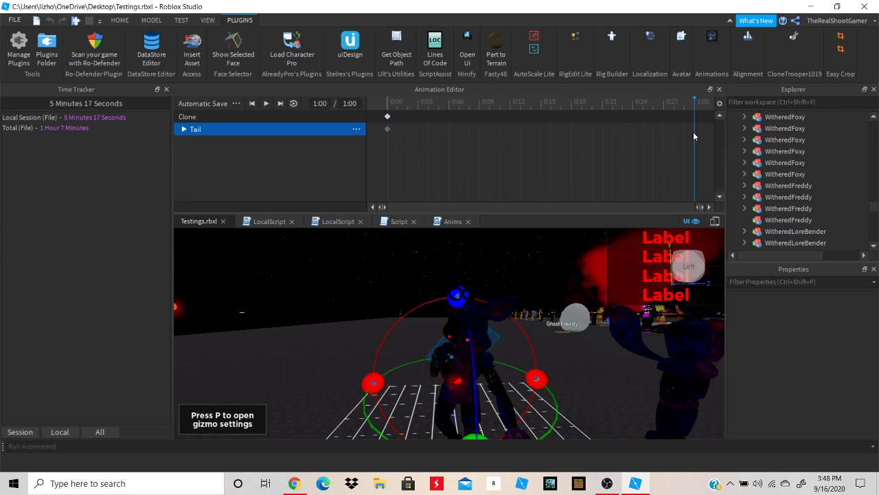
pyautogui.scroll(1, 696, 137)
pyautogui.rightClick(713, 121)
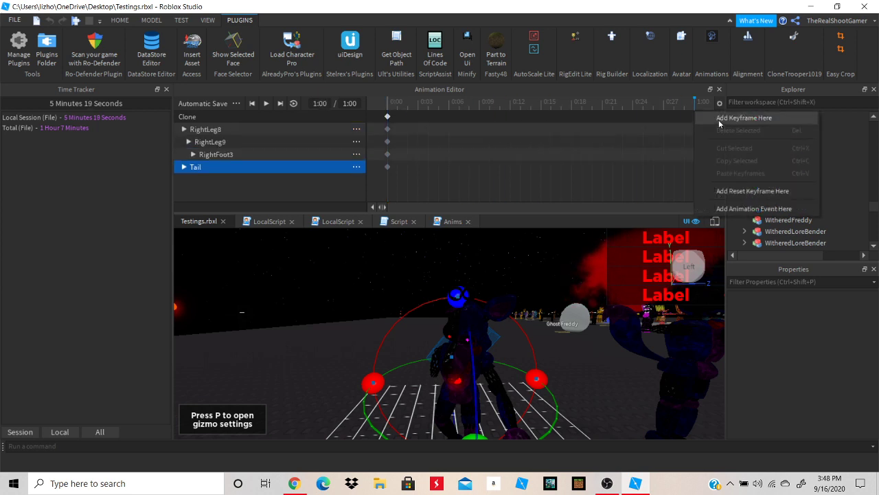
pyautogui.click(713, 121)
pyautogui.click(293, 103)
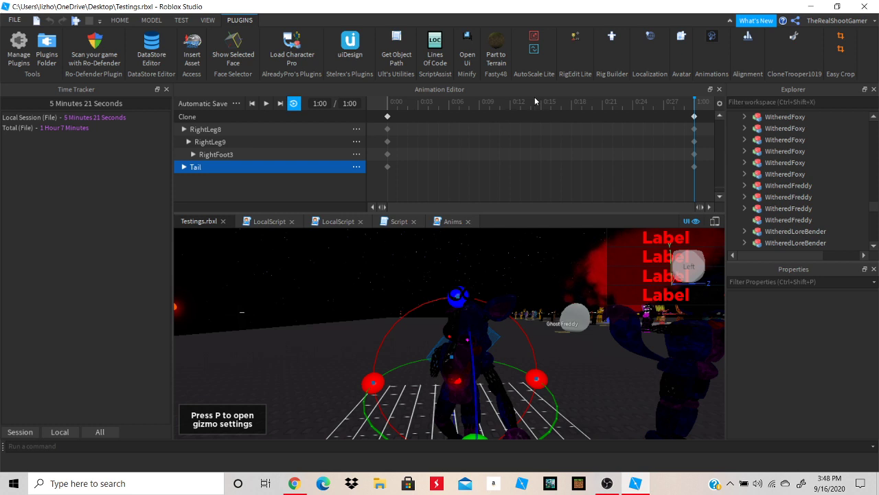
# Move the playhead to frame 0:15, look over the body-part tracks, and switch to OBS Studio
pyautogui.moveTo(479, 114); pyautogui.dragTo(541, 125)
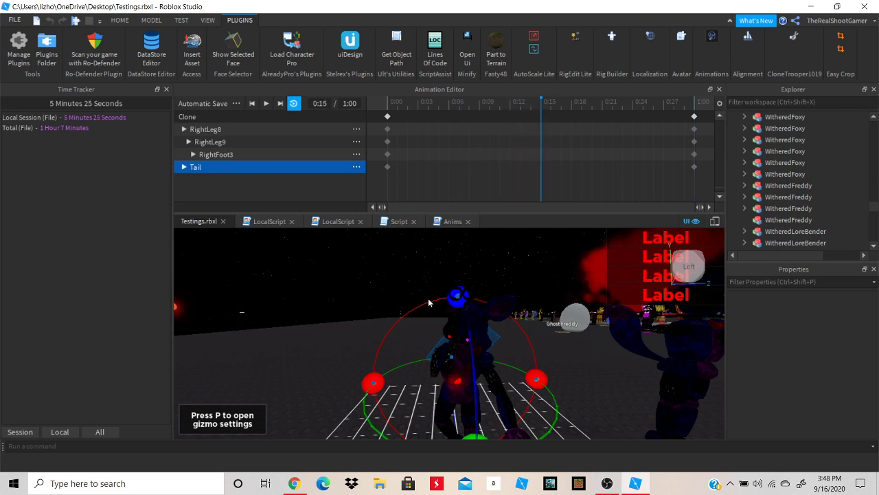
pyautogui.scroll(-3, 577, 150)
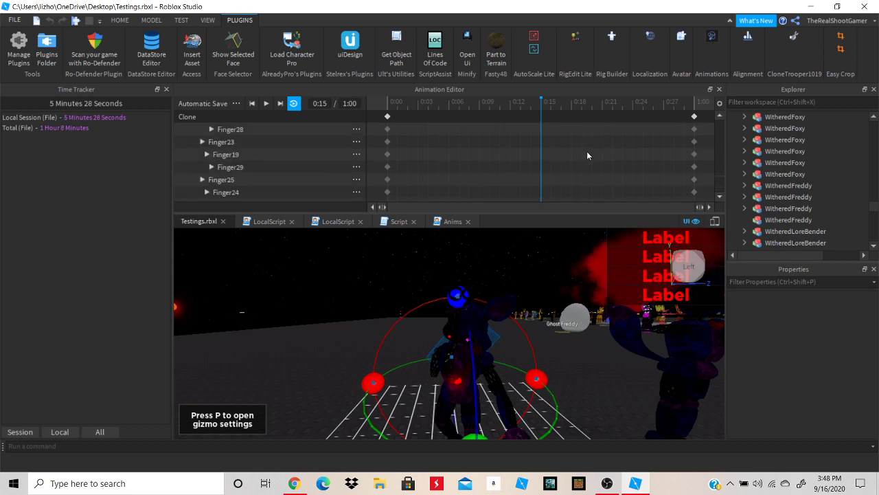
pyautogui.scroll(-6, 587, 155)
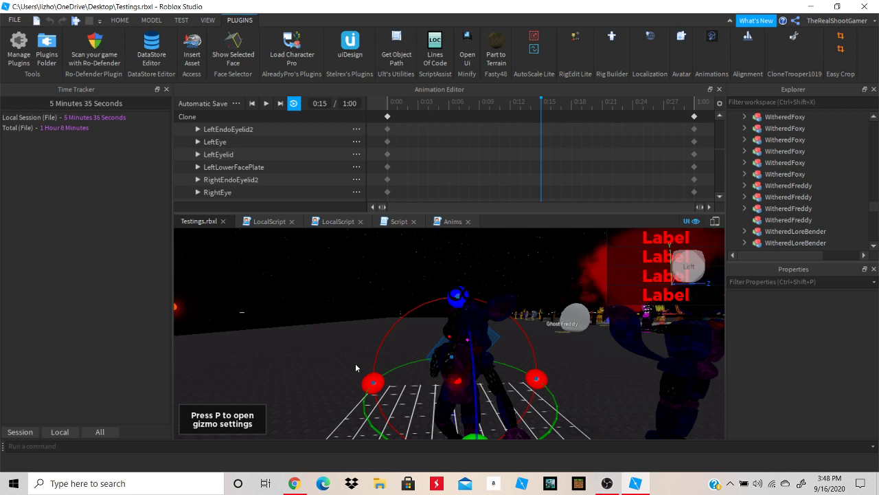
pyautogui.rightClick(352, 371)
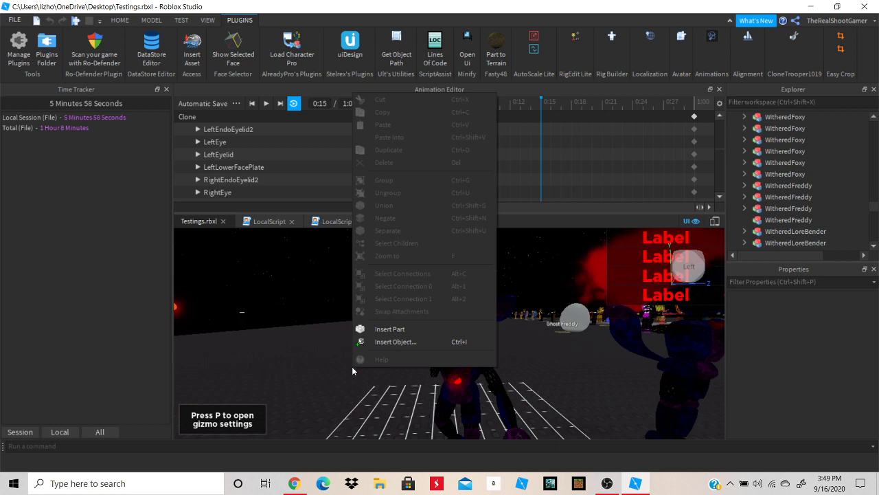
pyautogui.click(607, 483)
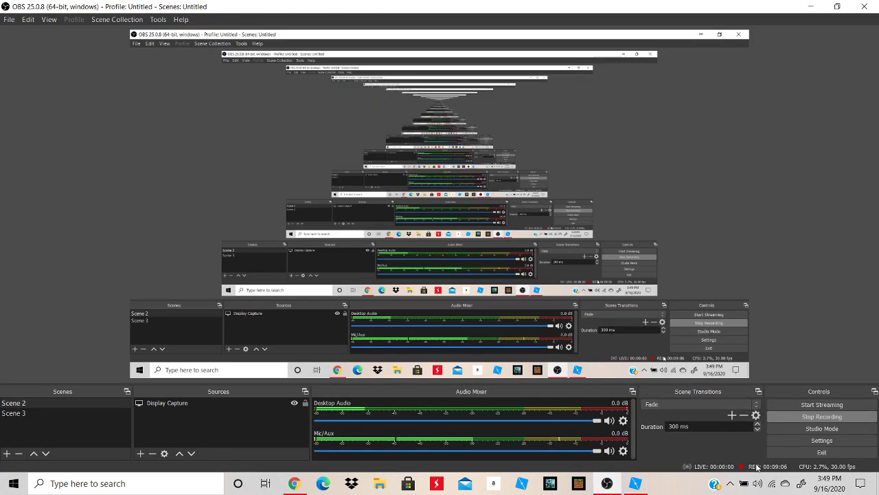
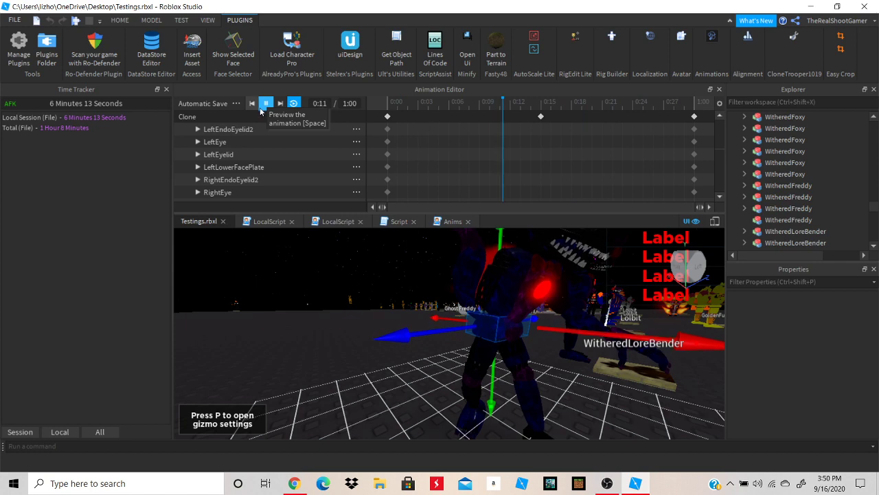
# Stop the preview at frame 0:15, select a leg part and rotate it for the mid-stride pose
pyautogui.moveTo(384, 109); pyautogui.dragTo(548, 120)
pyautogui.moveTo(397, 353)
pyautogui.mouseDown(button='right')
pyautogui.moveTo(385, 350)
pyautogui.moveTo(400, 352)
pyautogui.mouseUp(button='right')
pyautogui.press('r')
pyautogui.click(452, 326)
pyautogui.scroll(3, 455, 332)
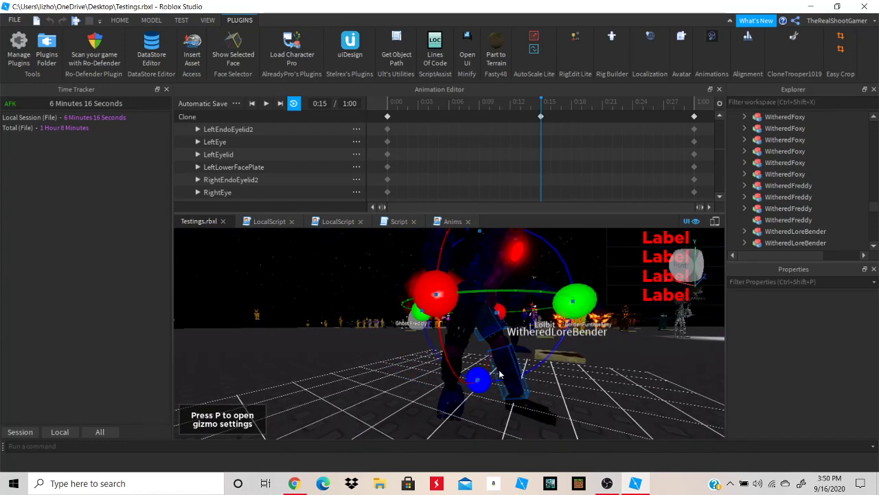
pyautogui.moveTo(490, 402); pyautogui.dragTo(440, 405)
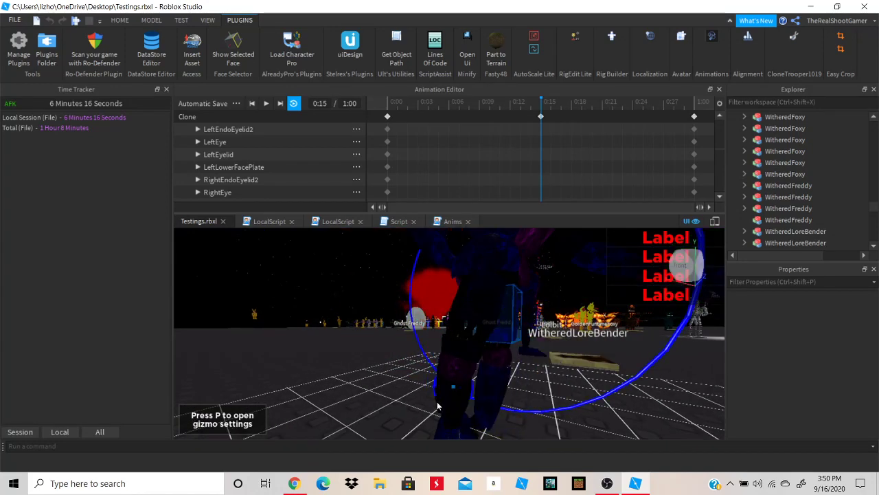
# Select the lower part of the leg and rotate it at frame 0:15
pyautogui.click(487, 375)
pyautogui.moveTo(489, 383); pyautogui.dragTo(490, 388, button='right')
pyautogui.press('w')
pyautogui.press('a')
pyautogui.press('d')
pyautogui.moveTo(564, 365); pyautogui.dragTo(485, 380)
pyautogui.press('w')
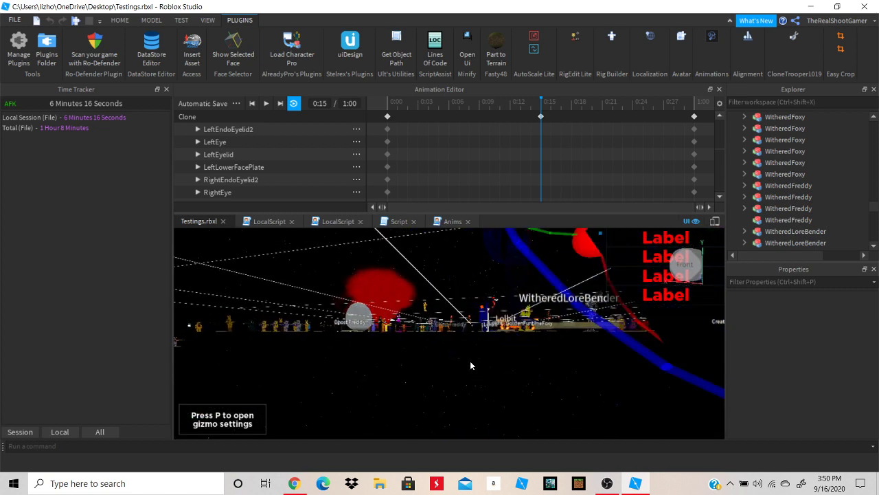
# Refine the bend of the rig's legs at frame 0:15 and check the stance from the side
pyautogui.moveTo(474, 364); pyautogui.dragTo(465, 356, button='right')
pyautogui.click(509, 301)
pyautogui.moveTo(489, 368); pyautogui.dragTo(559, 303)
pyautogui.press('d')
pyautogui.moveTo(559, 302); pyautogui.dragTo(559, 302, button='right')
pyautogui.moveTo(398, 408); pyautogui.dragTo(380, 414)
pyautogui.press('s')
pyautogui.moveTo(397, 399); pyautogui.dragTo(520, 382, button='right')
# Select the upper part of a leg and rotate it into its mid-stride position at frame 0:15
pyautogui.click(507, 366)
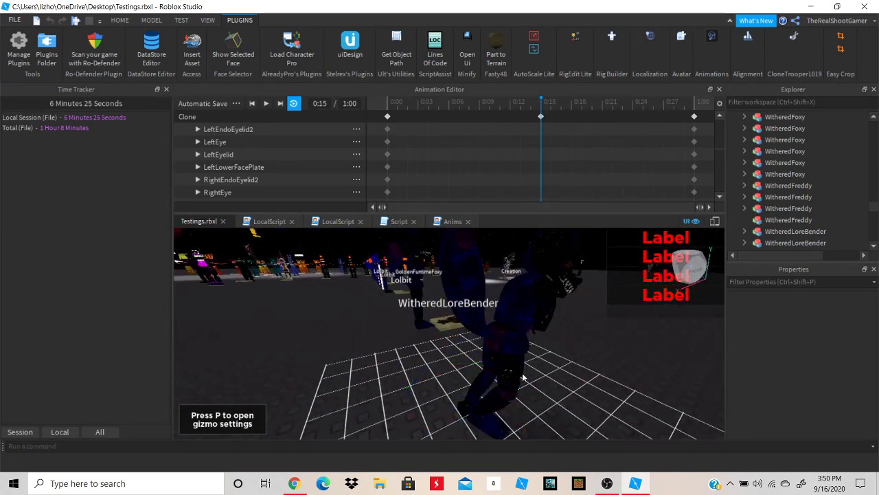
pyautogui.moveTo(514, 374); pyautogui.dragTo(461, 338, button='right')
pyautogui.click(462, 337)
pyautogui.moveTo(455, 381); pyautogui.dragTo(476, 371)
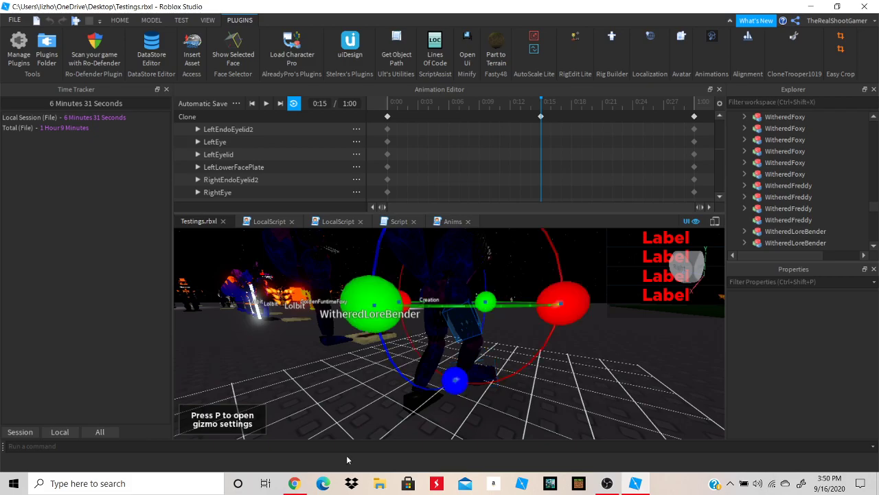
# Switch to the Roblox game page in Chrome, close the open chat conversation and look through the chat list
pyautogui.click(293, 483)
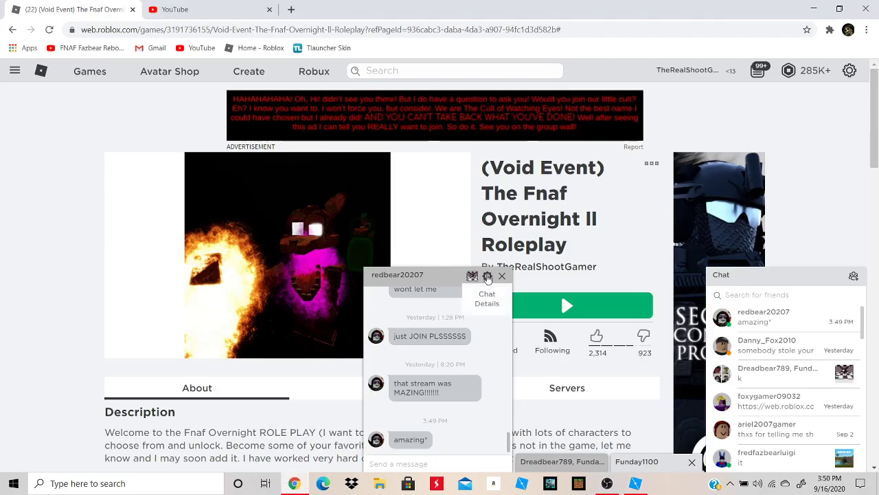
pyautogui.click(502, 276)
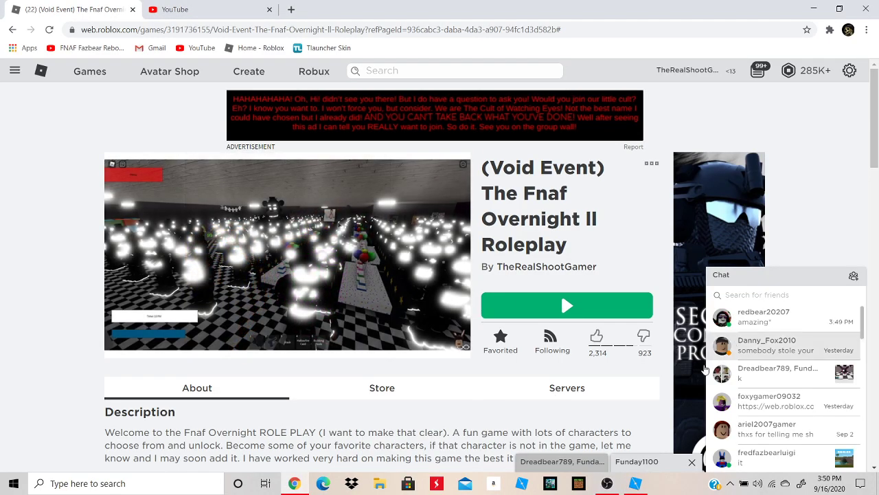
pyautogui.scroll(-10, 731, 375)
pyautogui.scroll(5, 731, 379)
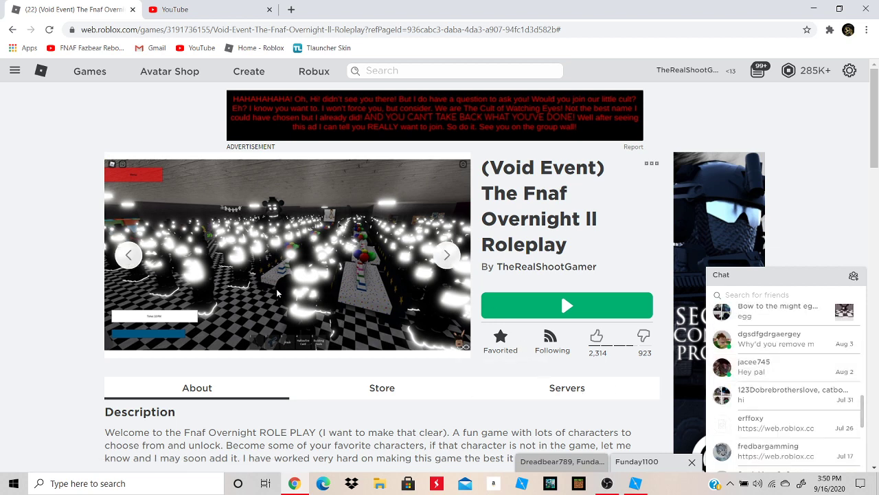
pyautogui.scroll(5, 794, 341)
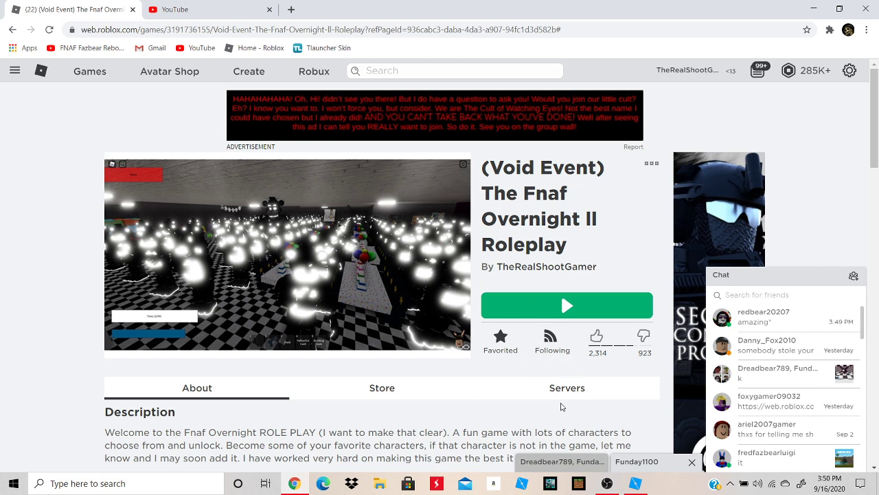
pyautogui.click(180, 9)
pyautogui.click(80, 7)
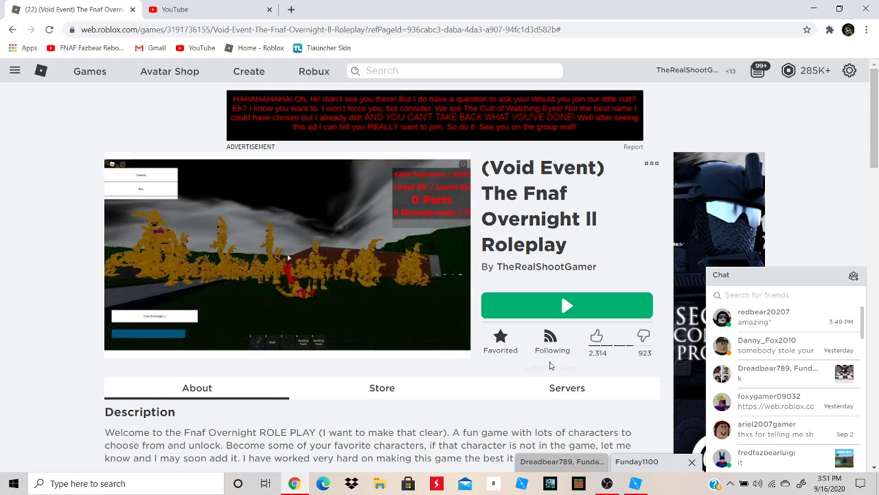
# Minimize the Chrome, Roblox Studio and OBS windows, open Audacity from the desktop and dismiss its welcome message
pyautogui.click(813, 8)
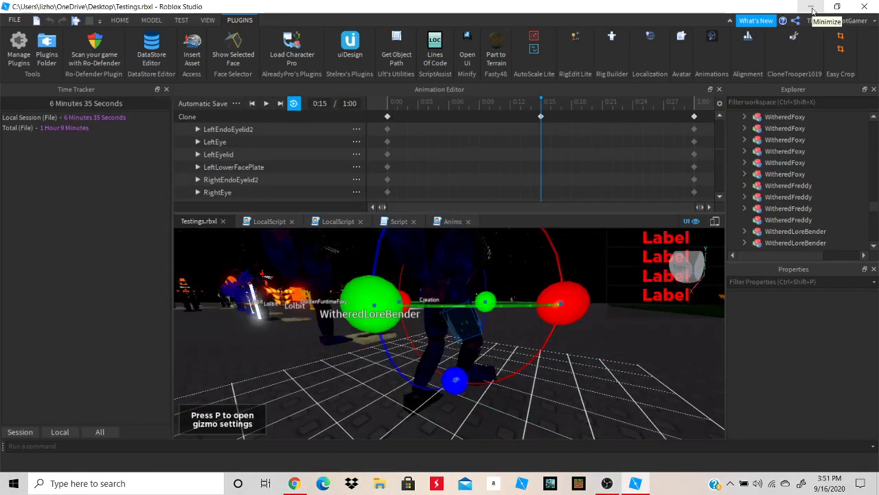
pyautogui.click(813, 9)
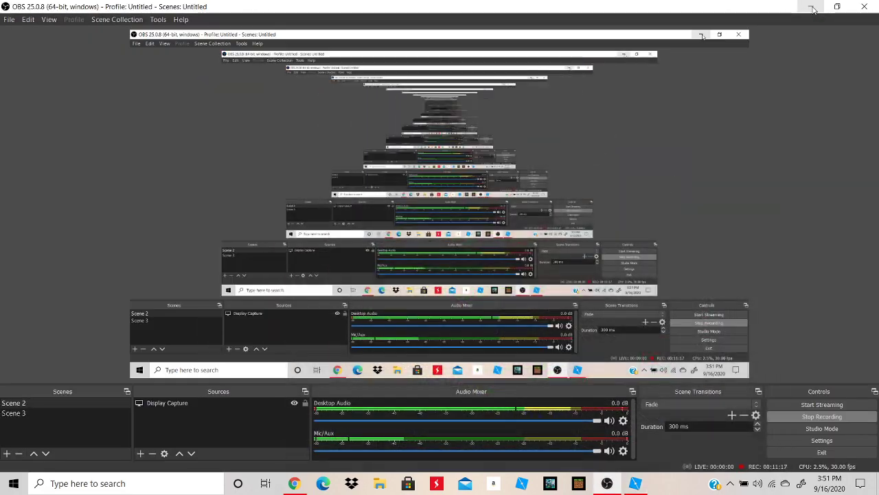
pyautogui.click(811, 8)
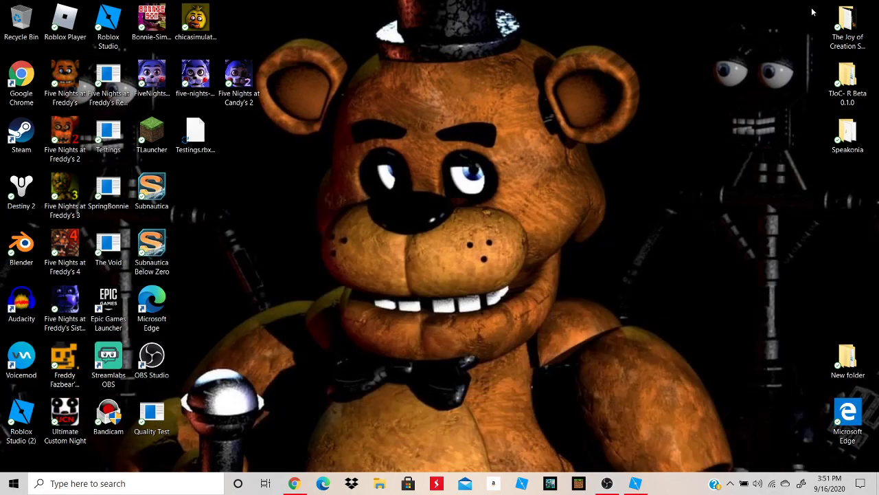
pyautogui.doubleClick(21, 302)
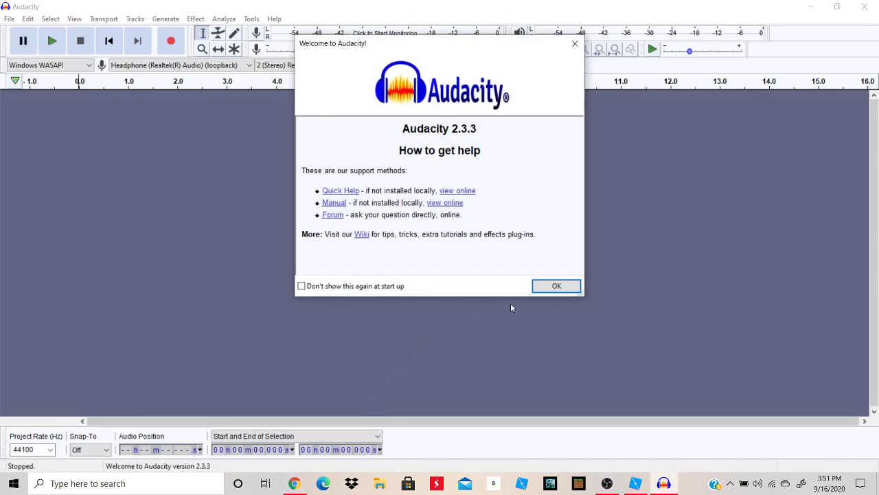
pyautogui.click(554, 285)
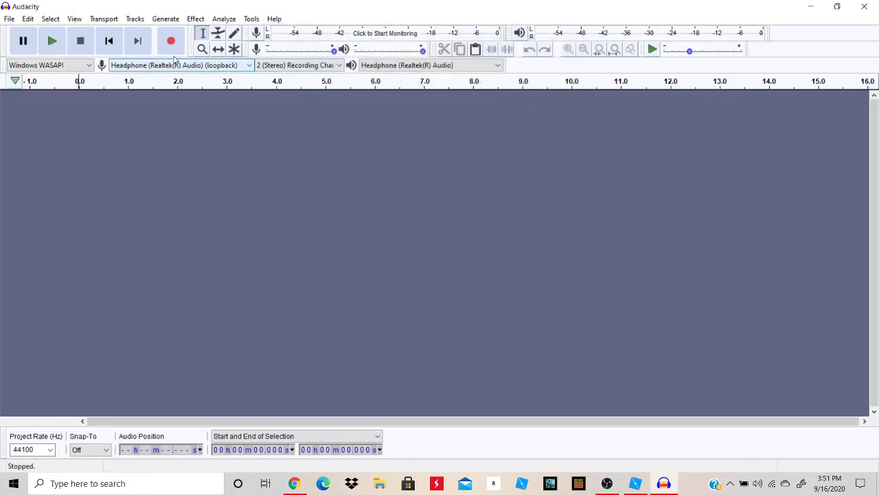
# Monitor the input level, set the recording device to Headset Microphone (Realtek(R) Audio), and restart input monitoring
pyautogui.click(318, 38)
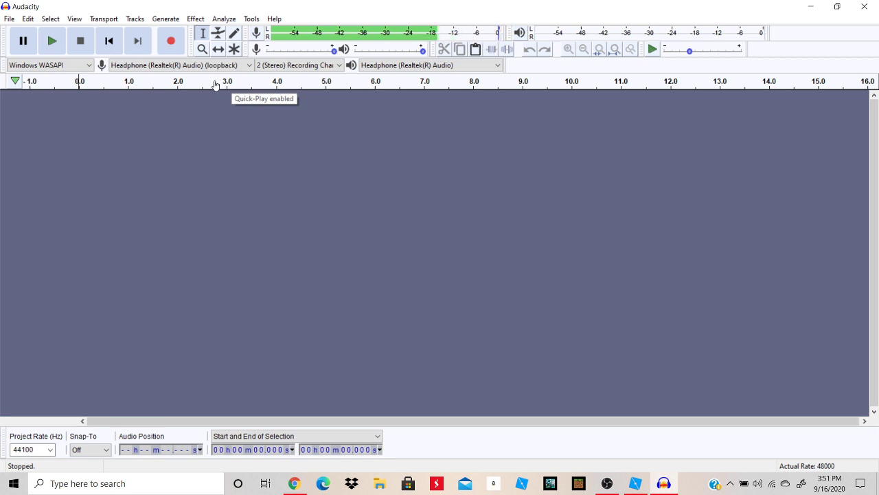
pyautogui.click(182, 66)
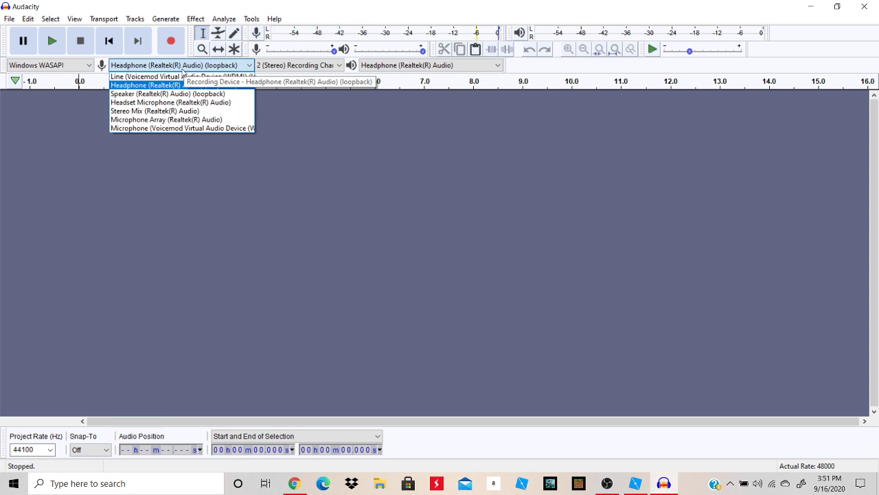
pyautogui.click(170, 102)
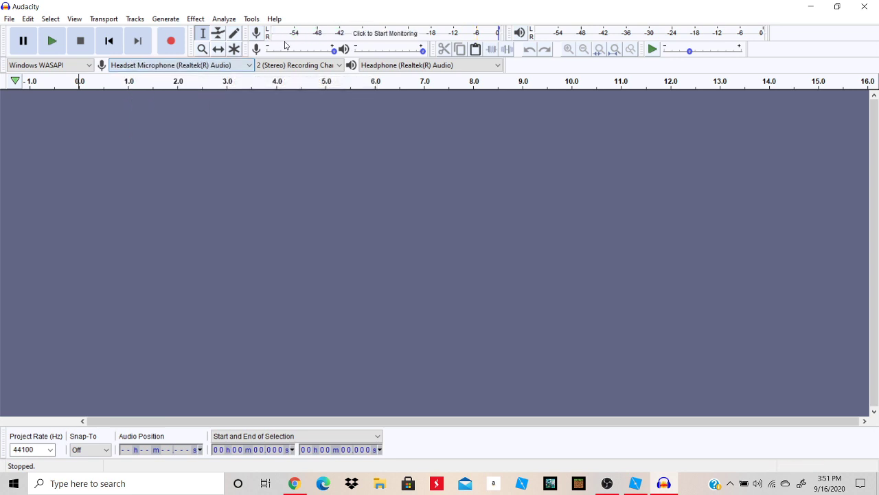
pyautogui.click(313, 34)
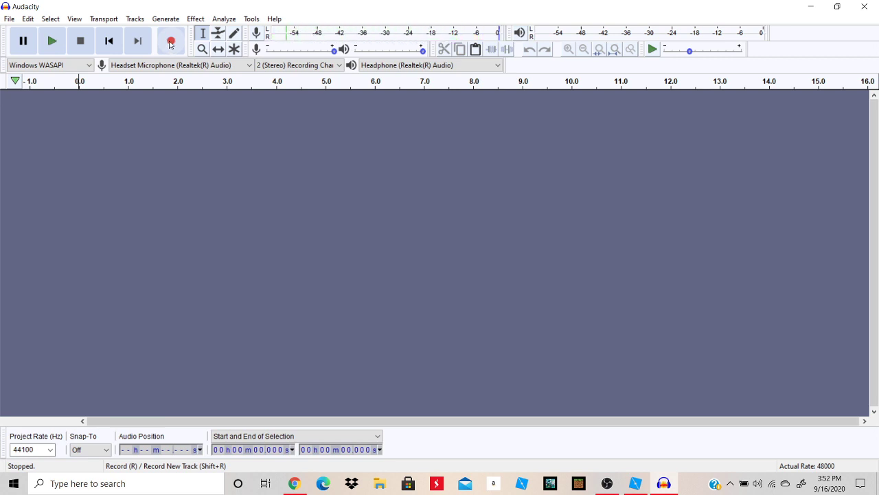
# Record a microphone clip about 6 seconds long and play it back
pyautogui.click(171, 42)
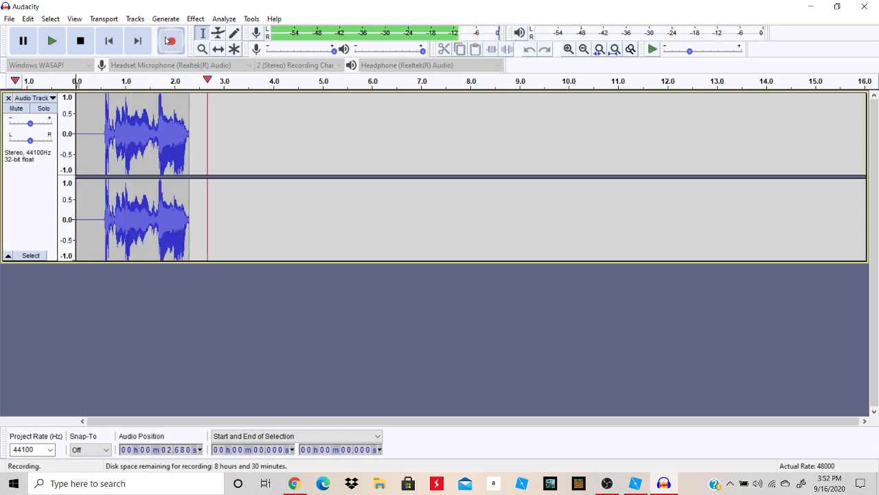
pyautogui.click(80, 42)
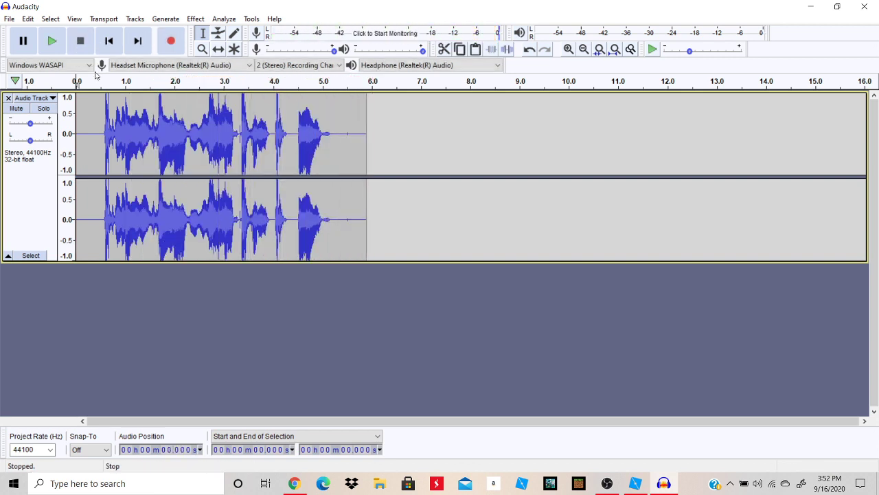
pyautogui.click(64, 43)
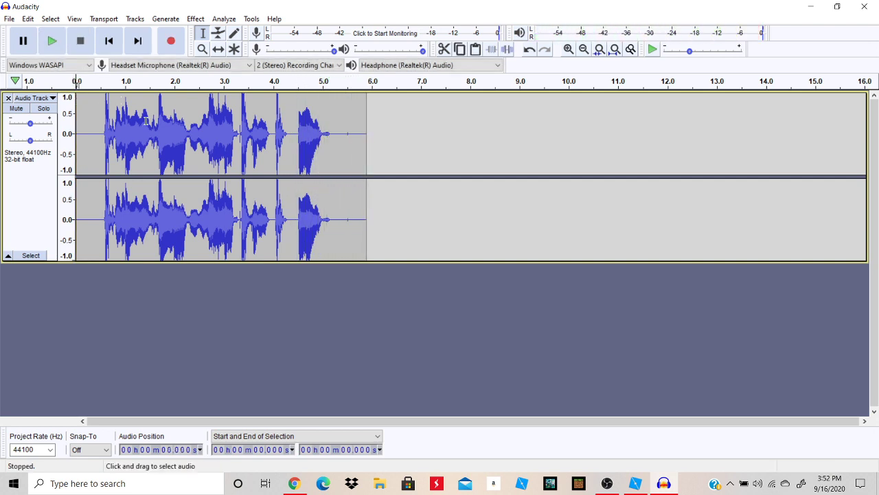
# Select the entire recorded voice clip in the audio track
pyautogui.click(367, 131)
pyautogui.moveTo(368, 120); pyautogui.dragTo(10, 141)
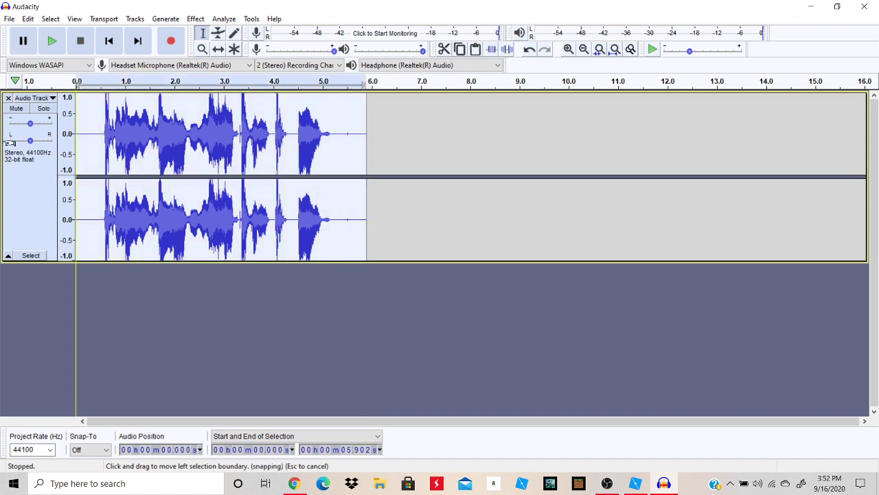
pyautogui.click(190, 18)
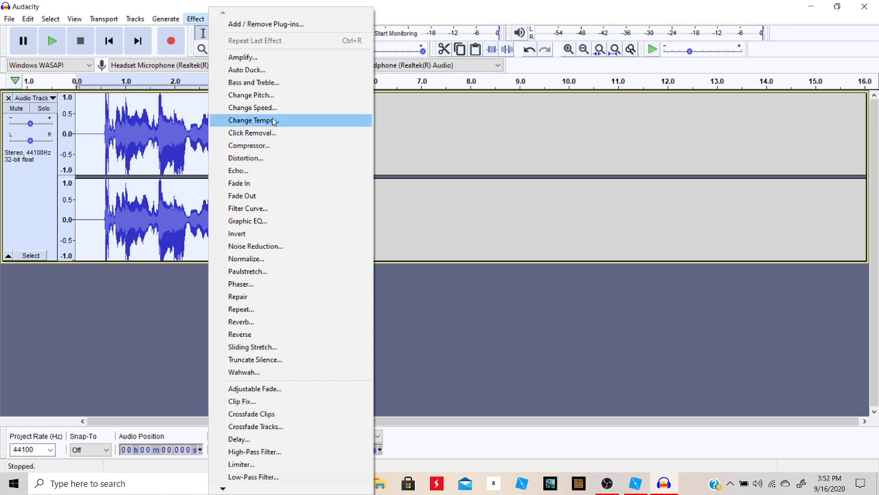
pyautogui.click(268, 96)
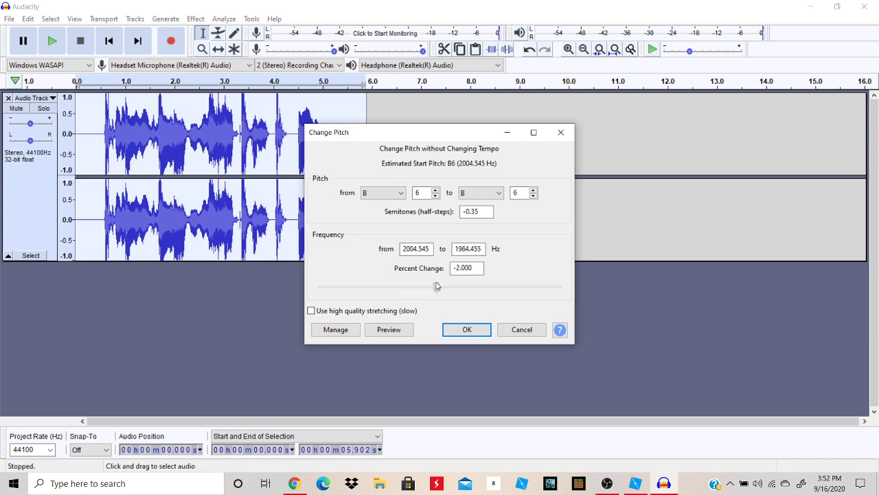
pyautogui.click(522, 329)
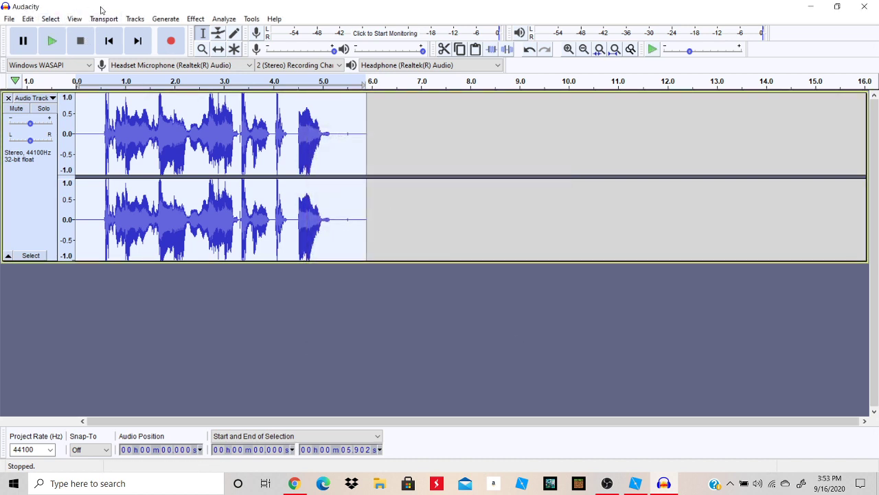
# Add two new stereo tracks below the recorded voice track
pyautogui.click(135, 19)
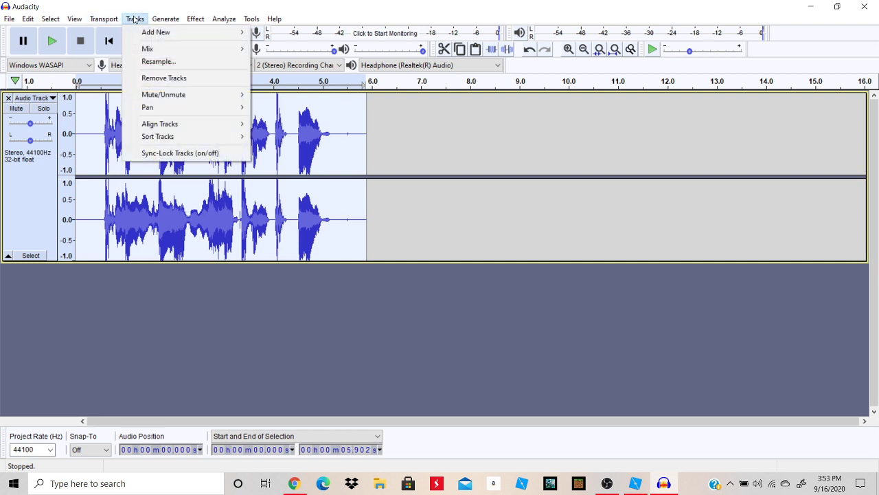
pyautogui.moveTo(164, 35)
pyautogui.click(295, 45)
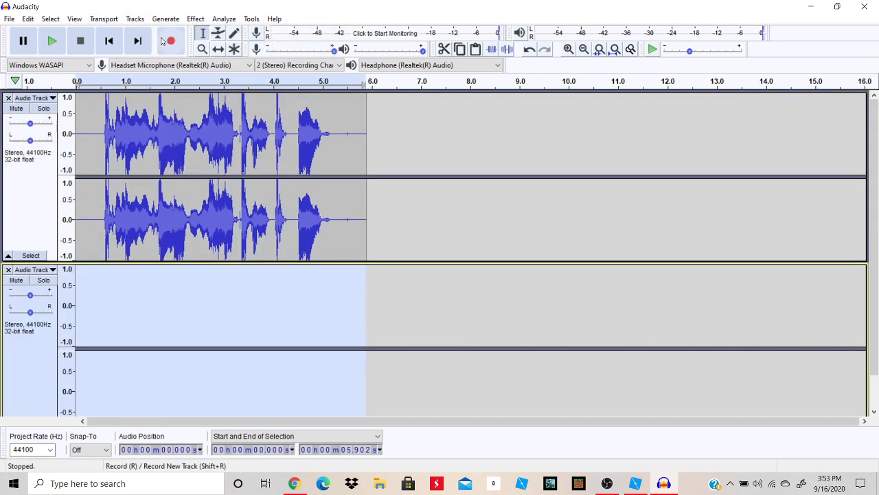
pyautogui.click(134, 20)
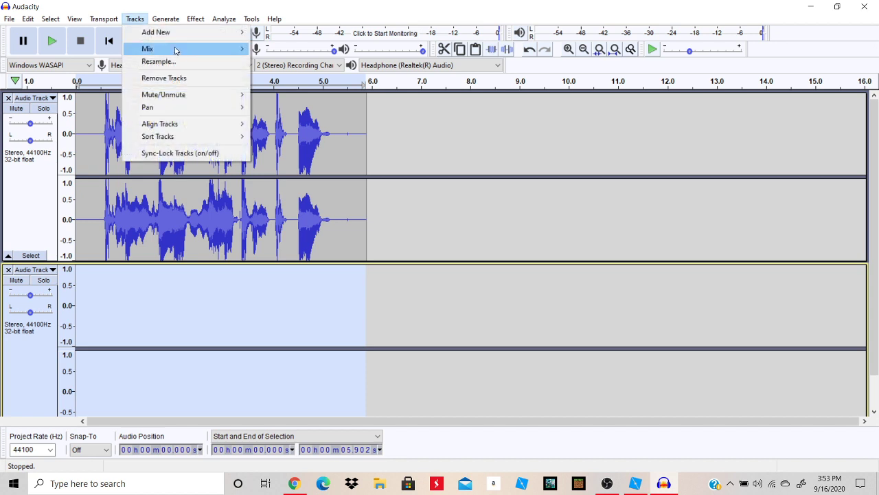
pyautogui.moveTo(199, 32)
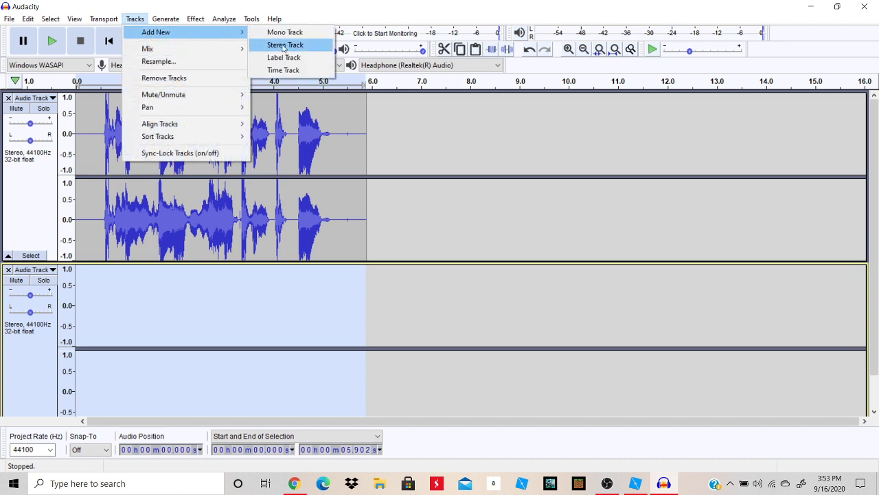
pyautogui.click(284, 45)
# Paste the copied voice clip at the start of both new stereo tracks and play all three tracks together
pyautogui.click(76, 208)
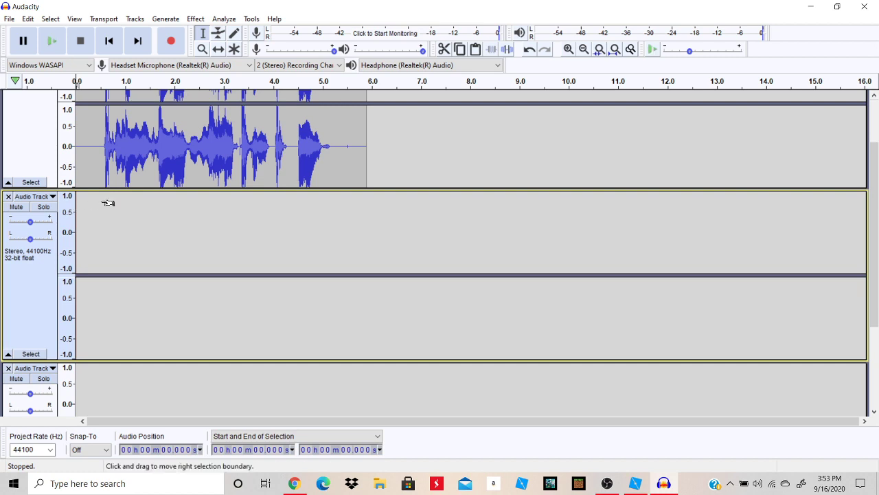
pyautogui.hotkey('ctrl', 'v')
pyautogui.scroll(-3, 90, 220)
pyautogui.click(76, 240)
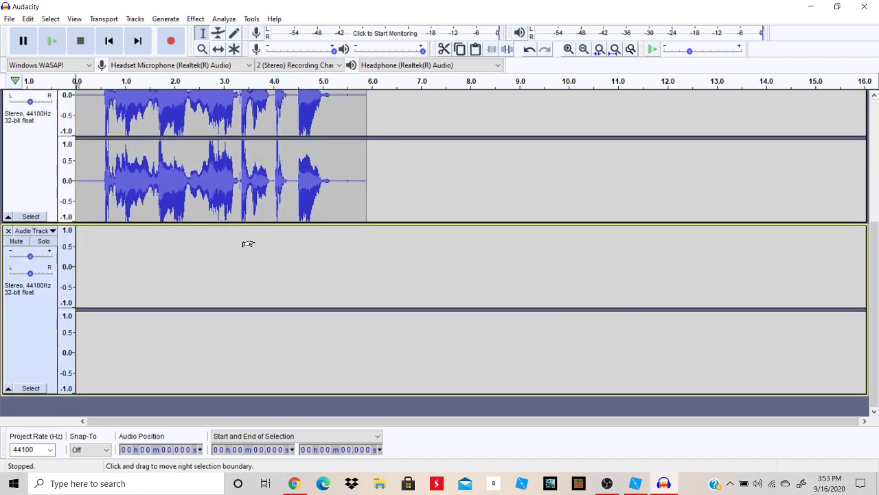
pyautogui.hotkey('ctrl', 'v')
pyautogui.scroll(-3, 320, 227)
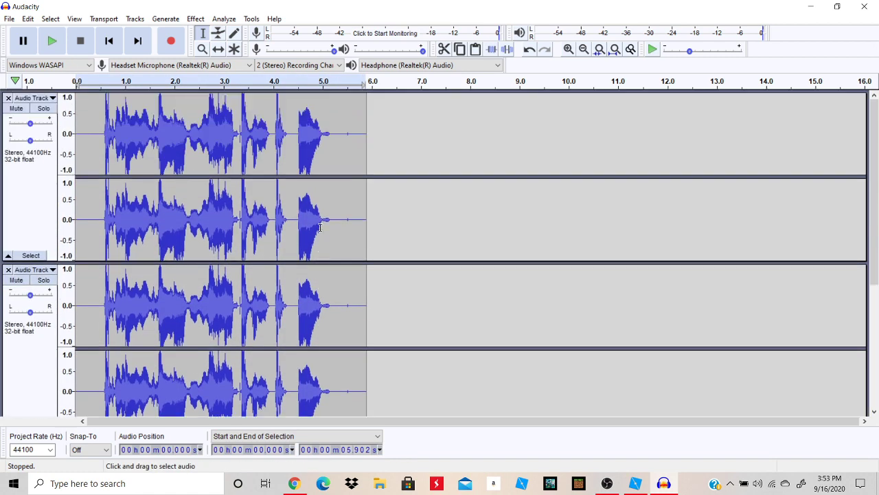
pyautogui.click(51, 40)
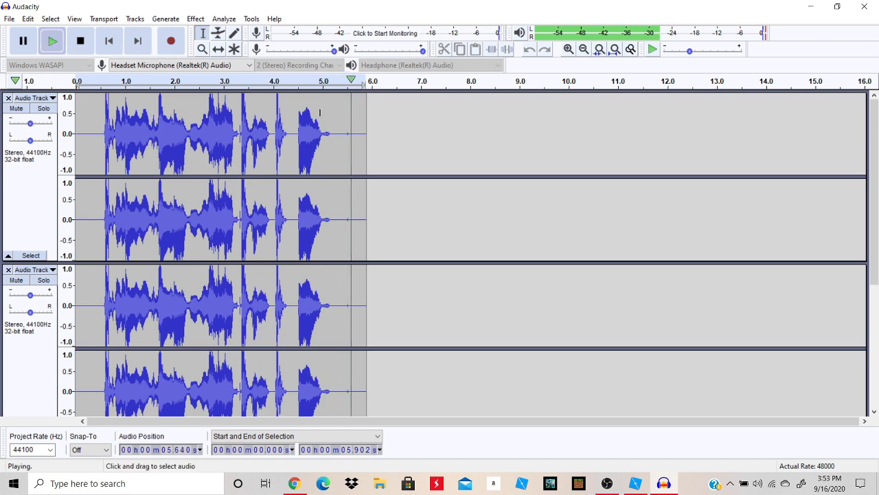
# Change the pitch of the whole clip in the first track by -10 percent and play the mix
pyautogui.click(373, 139)
pyautogui.moveTo(373, 140); pyautogui.dragTo(72, 134)
pyautogui.click(195, 18)
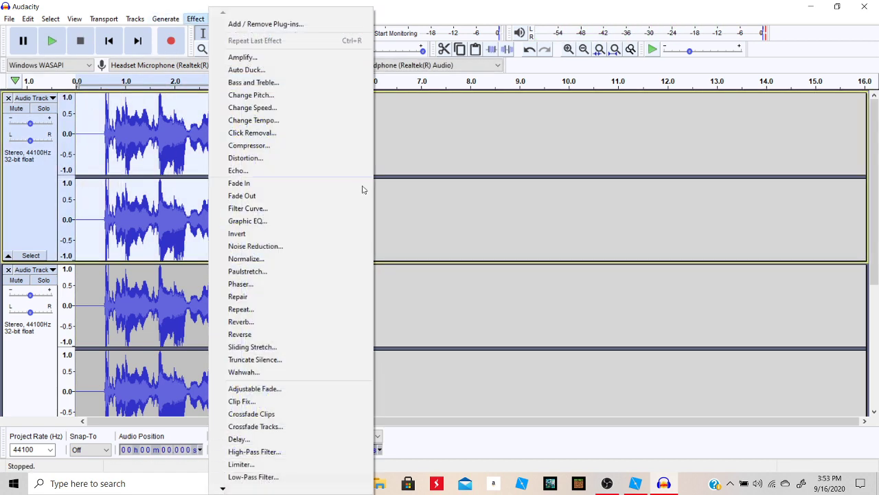
pyautogui.click(253, 95)
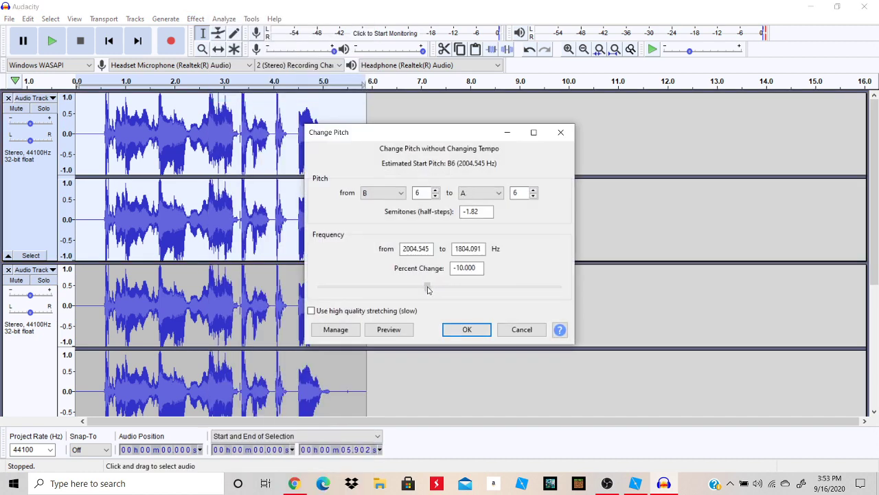
pyautogui.click(466, 330)
pyautogui.click(60, 42)
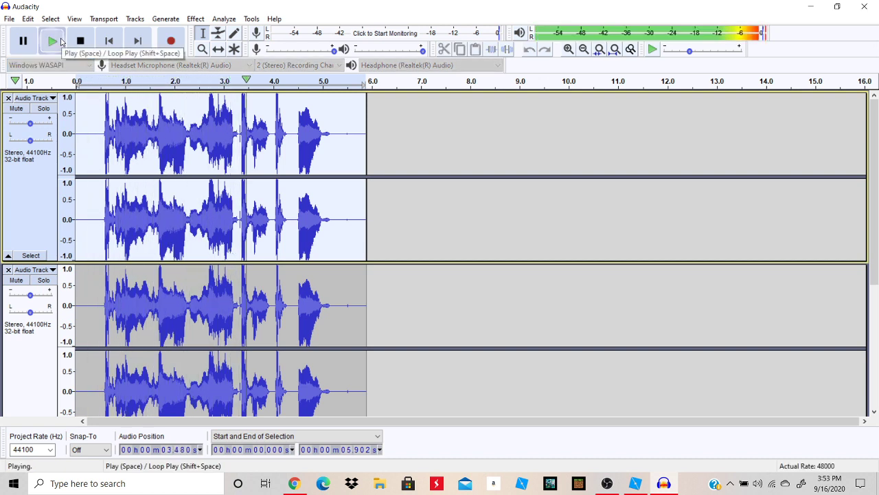
# Change the pitch of the whole clip in the second track by -20 percent and play the mix
pyautogui.scroll(-3, 354, 182)
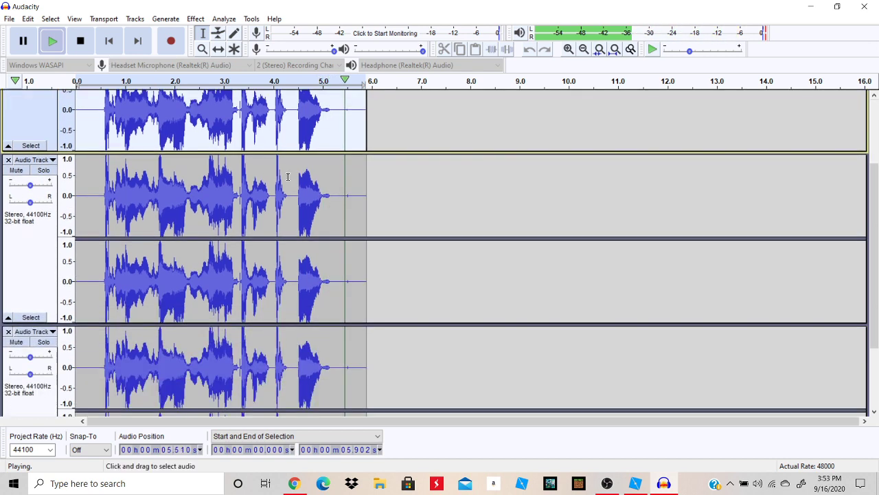
pyautogui.moveTo(366, 172); pyautogui.dragTo(72, 182)
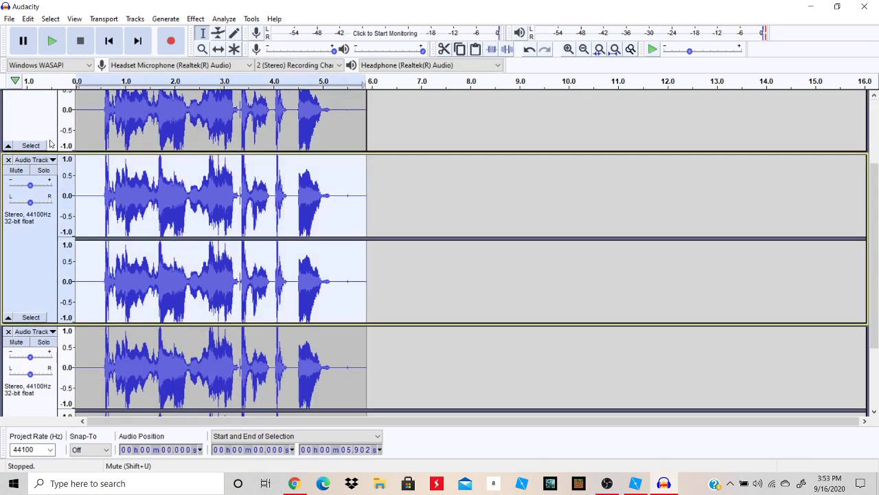
pyautogui.click(196, 19)
pyautogui.click(336, 95)
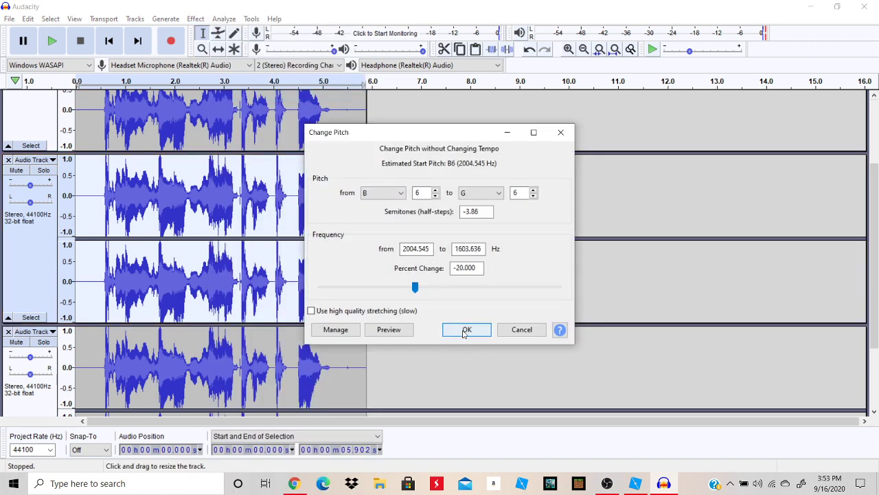
pyautogui.click(465, 331)
pyautogui.click(53, 39)
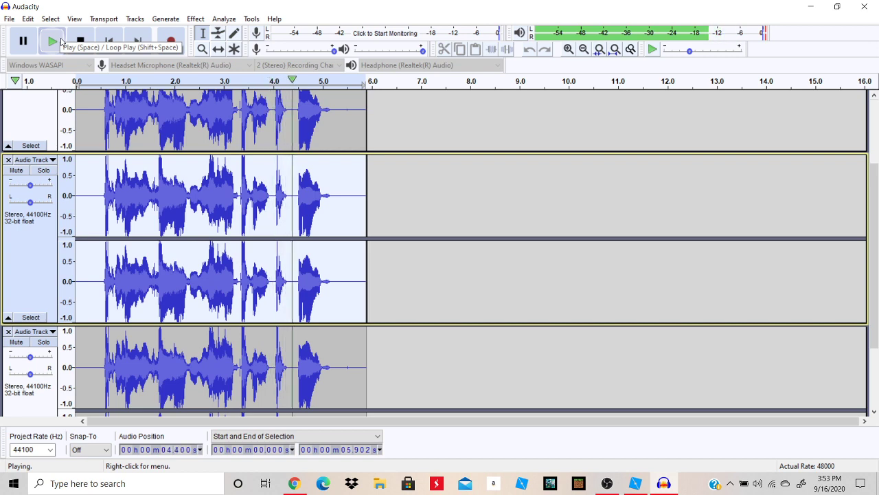
# Change the pitch of the whole clip in the third track by -40 percent and play the layered voice twice
pyautogui.scroll(-3, 364, 241)
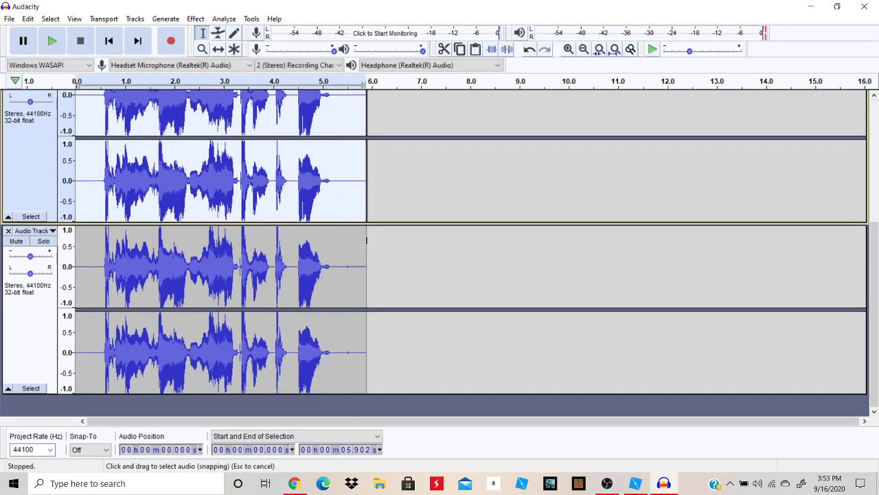
pyautogui.moveTo(369, 238); pyautogui.dragTo(75, 241)
pyautogui.click(195, 18)
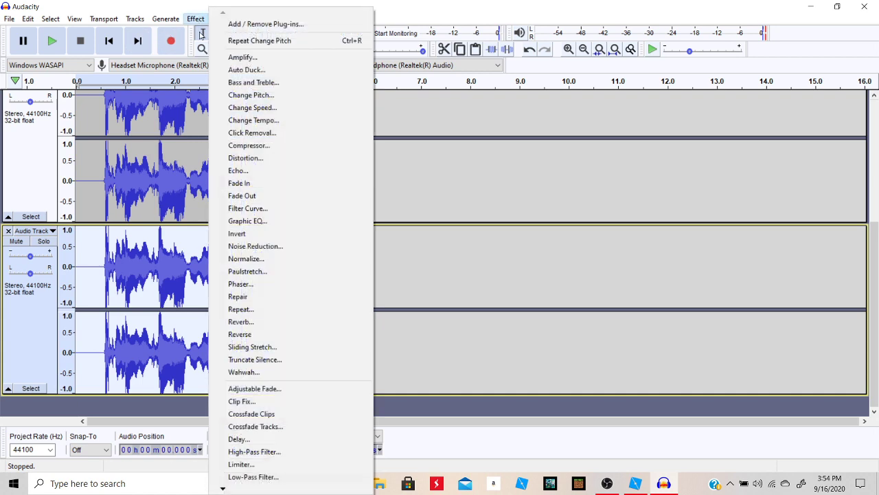
pyautogui.click(260, 93)
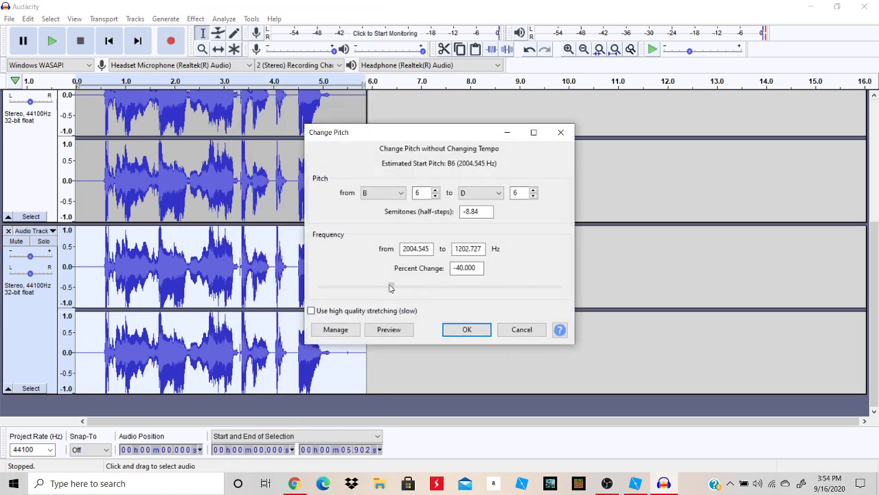
pyautogui.click(477, 331)
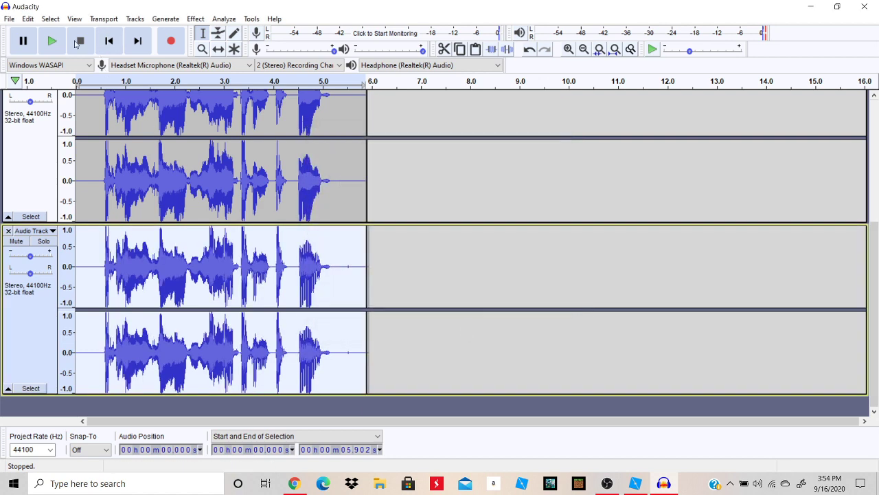
pyautogui.click(60, 46)
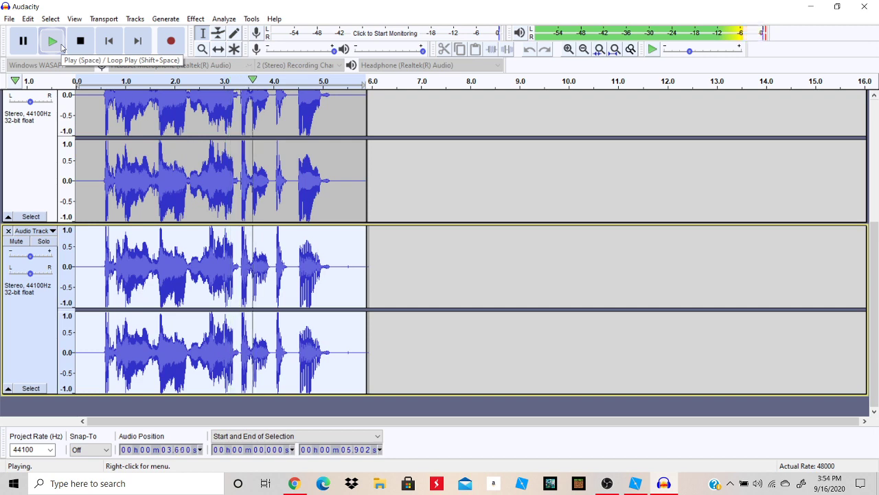
pyautogui.scroll(2, 248, 163)
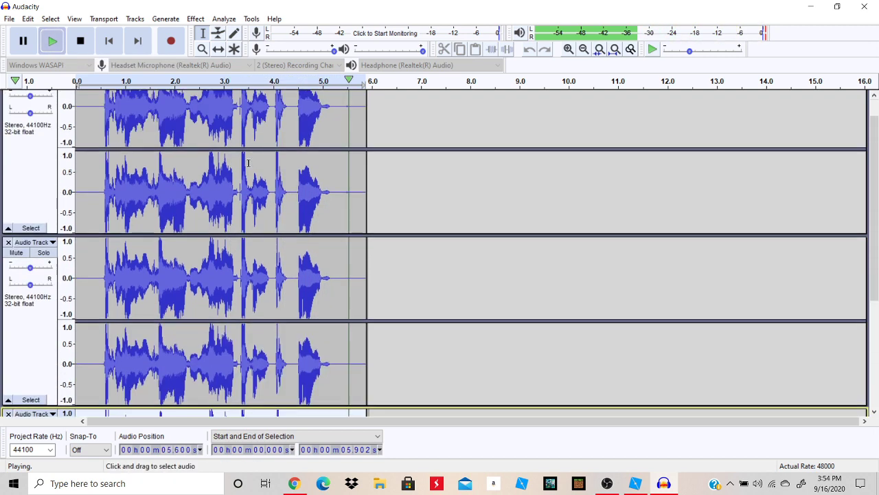
pyautogui.press('space')
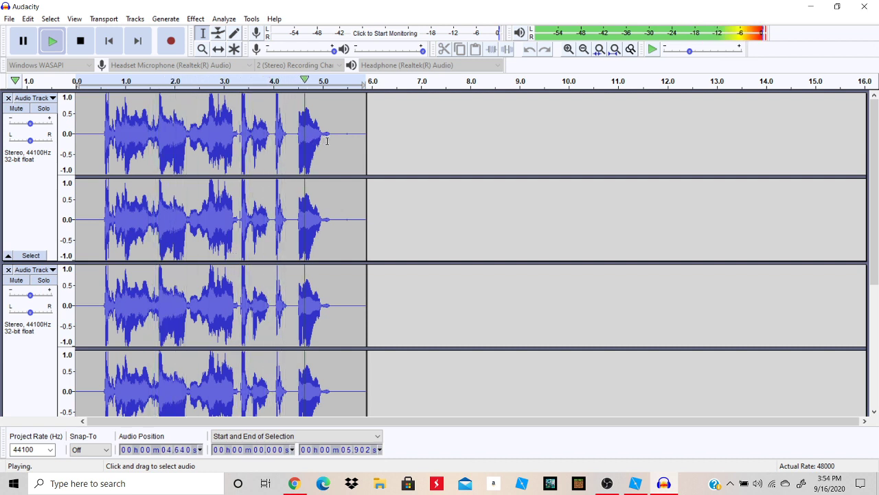
# Apply Echo to the whole clip in the first track with a 0.1-second delay time and 0.5 decay factor
pyautogui.click(352, 139)
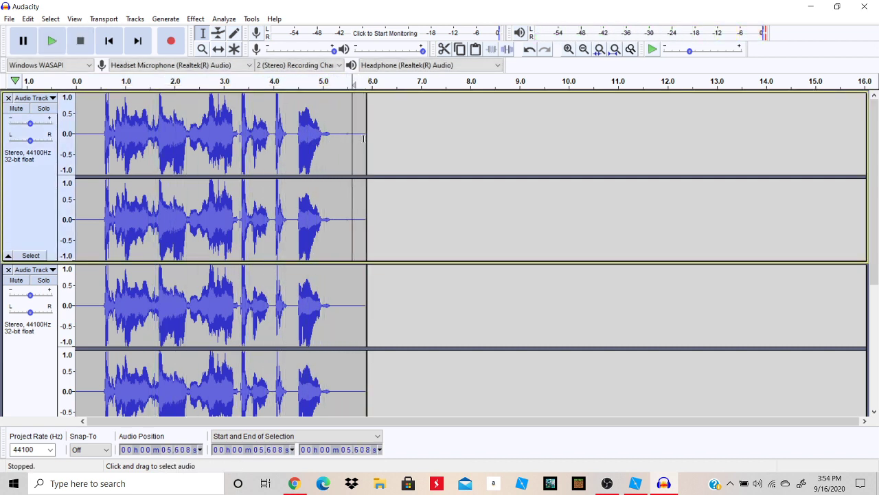
pyautogui.moveTo(368, 139); pyautogui.dragTo(72, 147)
pyautogui.click(196, 19)
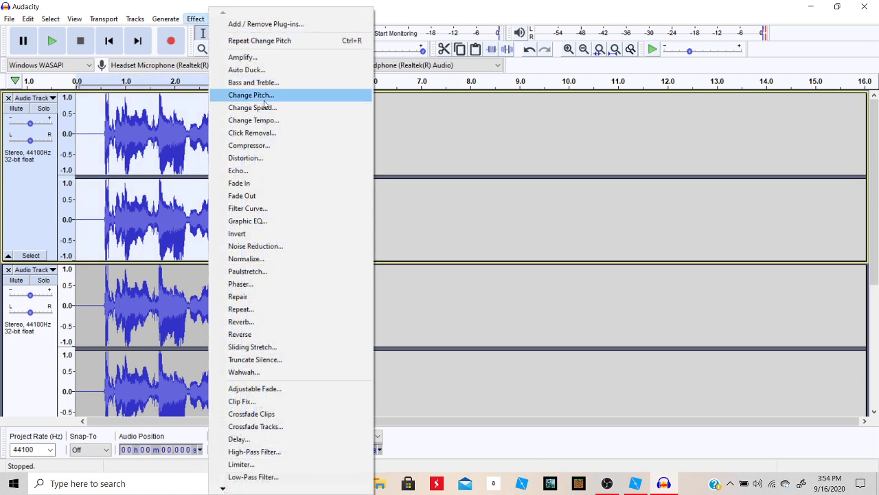
pyautogui.click(251, 170)
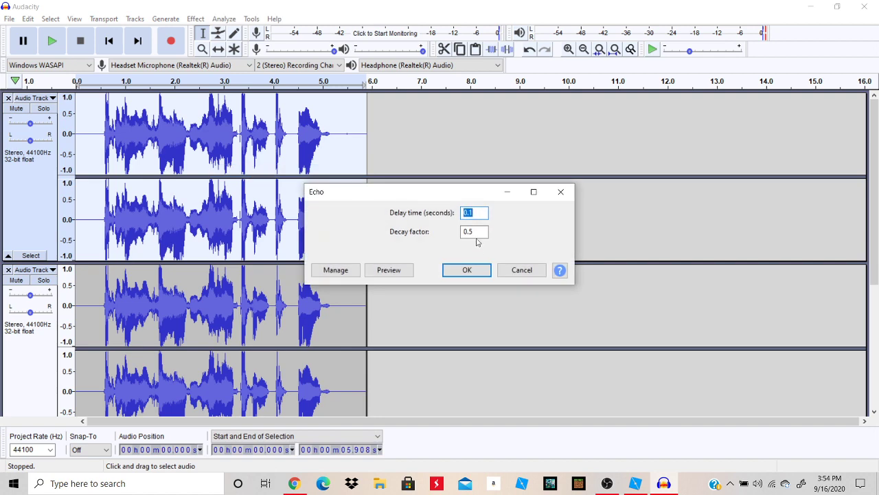
pyautogui.click(467, 270)
# Select all the audio in the second track
pyautogui.scroll(-3, 360, 210)
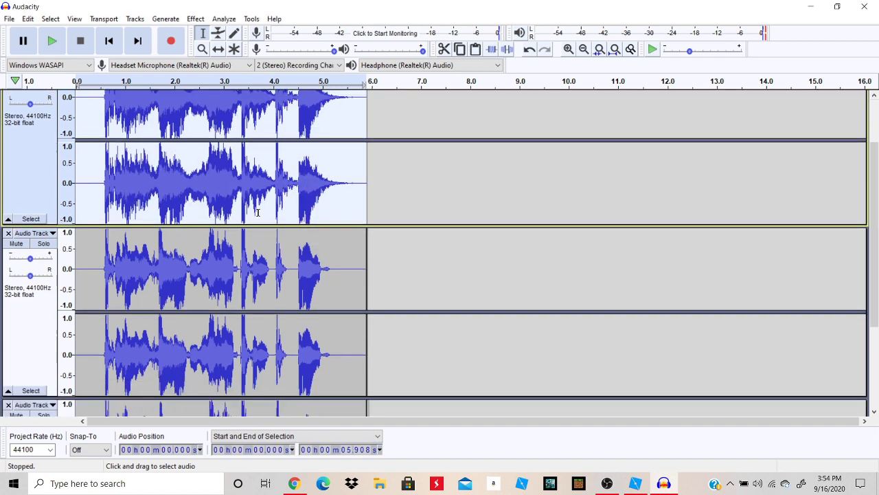
pyautogui.click(30, 317)
pyautogui.click(205, 21)
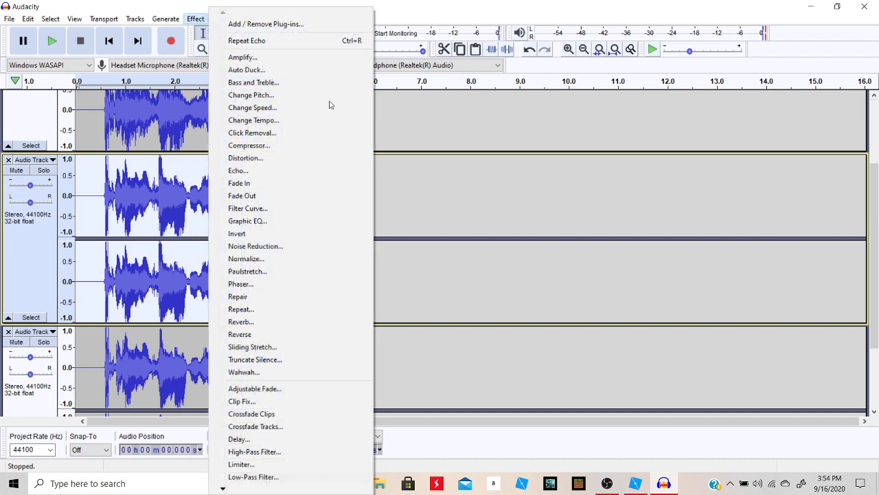
pyautogui.click(272, 177)
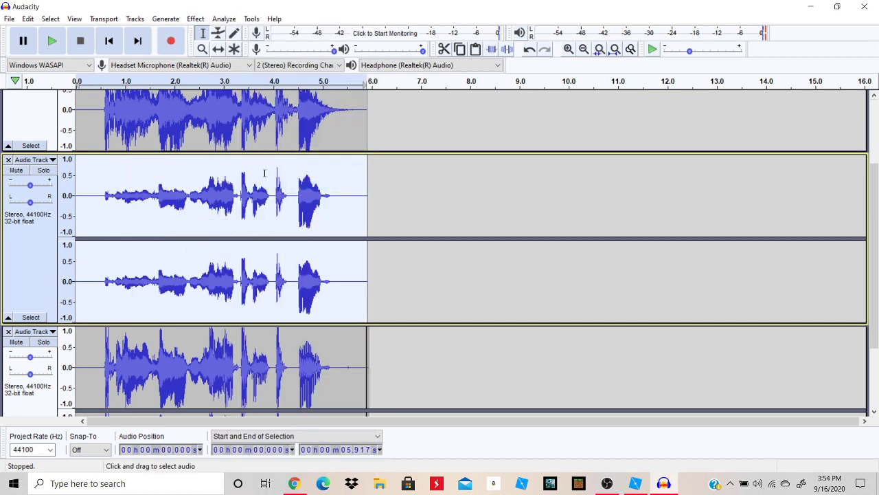
pyautogui.hotkey('ctrl', 'z')
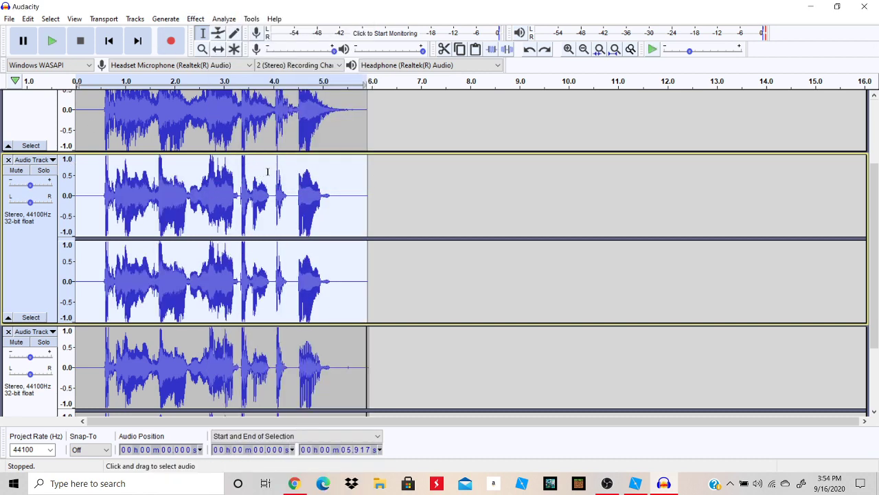
# Apply Echo to the selected second track using the offered delay and decay settings
pyautogui.click(195, 19)
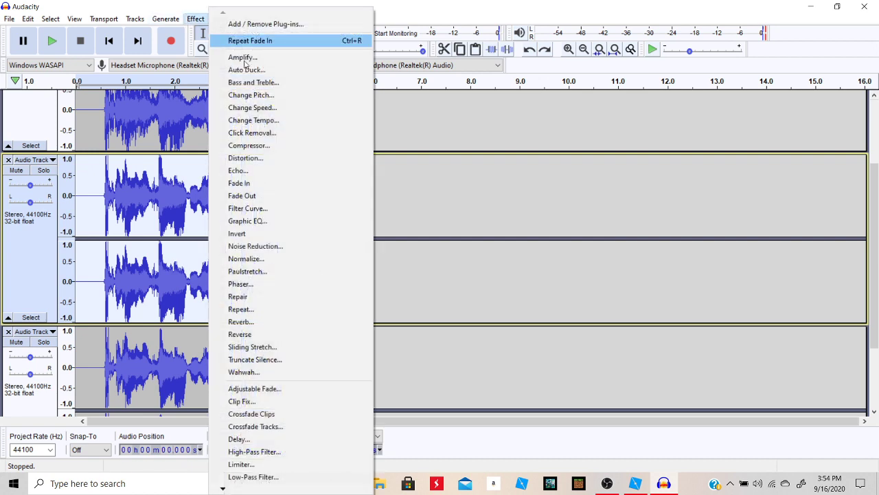
pyautogui.click(244, 170)
pyautogui.click(462, 270)
pyautogui.scroll(-3, 359, 261)
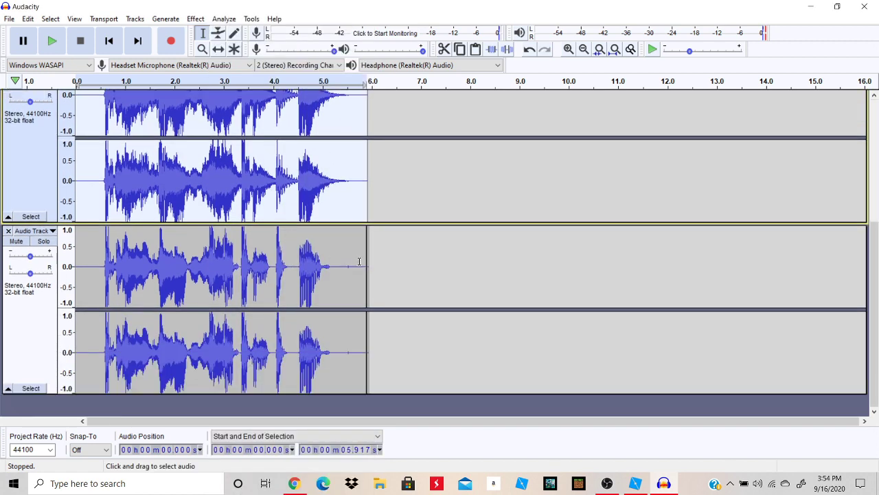
# Select the whole clip in the third track
pyautogui.click(361, 255)
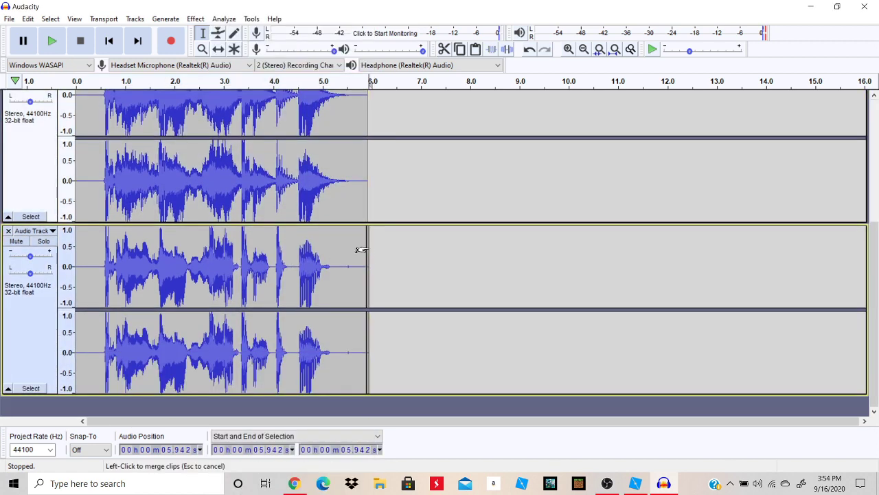
pyautogui.moveTo(367, 252); pyautogui.dragTo(69, 268)
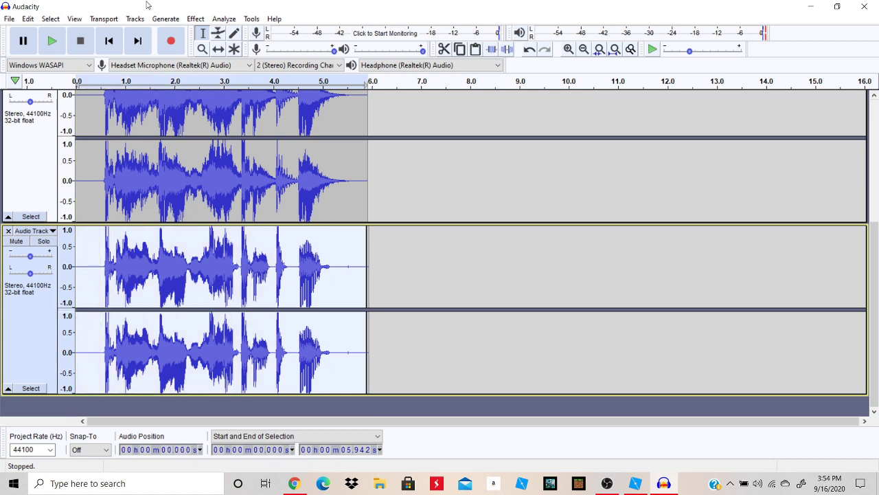
pyautogui.click(199, 20)
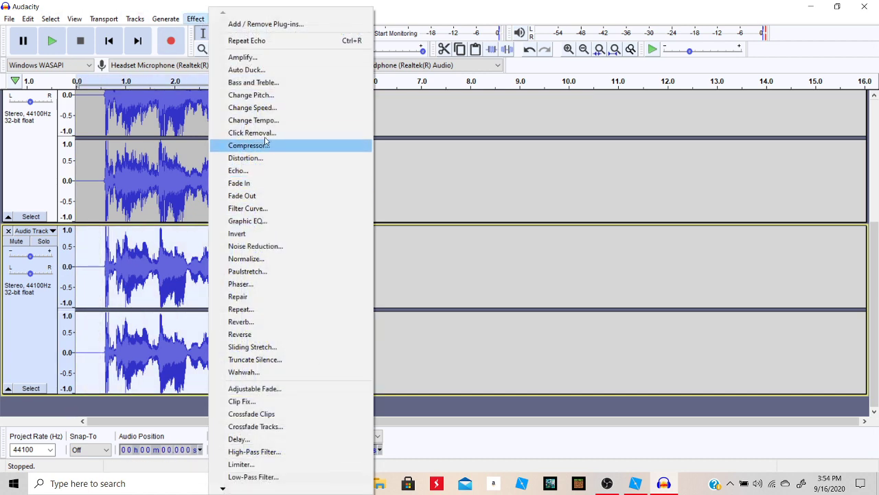
pyautogui.click(254, 95)
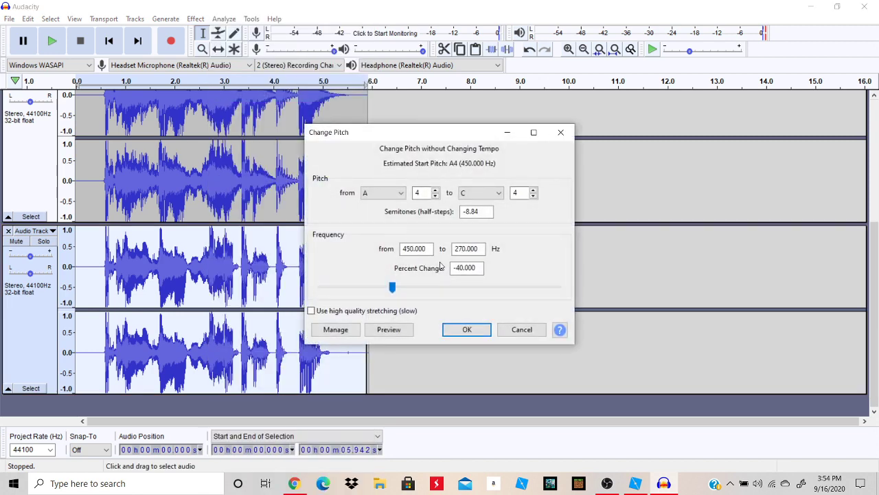
pyautogui.click(521, 330)
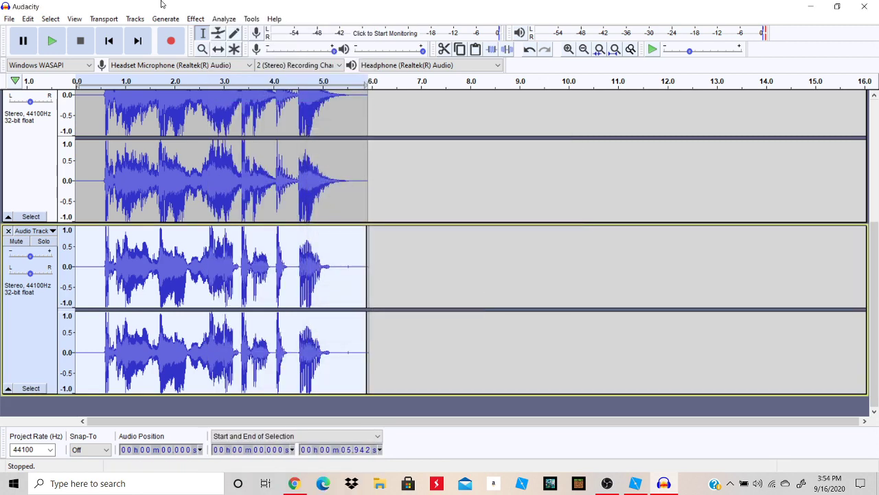
# Apply Echo to the selected third track with a 0.1-second delay time and 0.5 decay factor
pyautogui.click(198, 19)
pyautogui.click(273, 171)
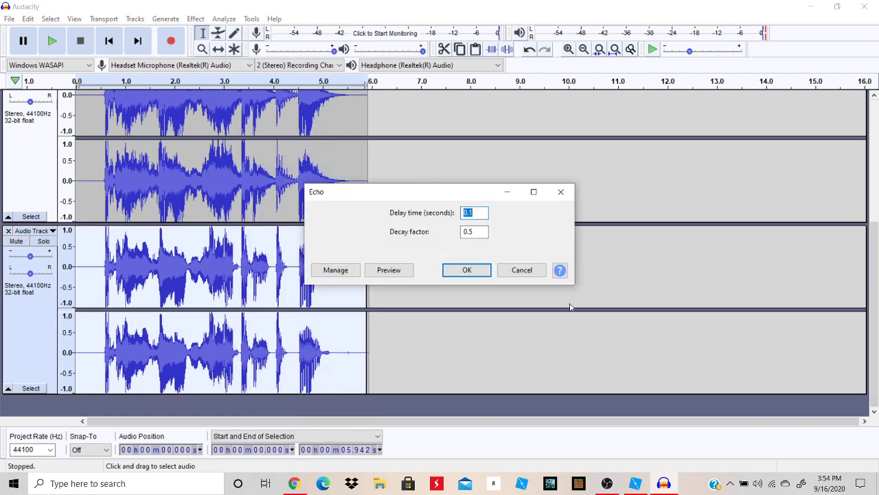
pyautogui.click(466, 270)
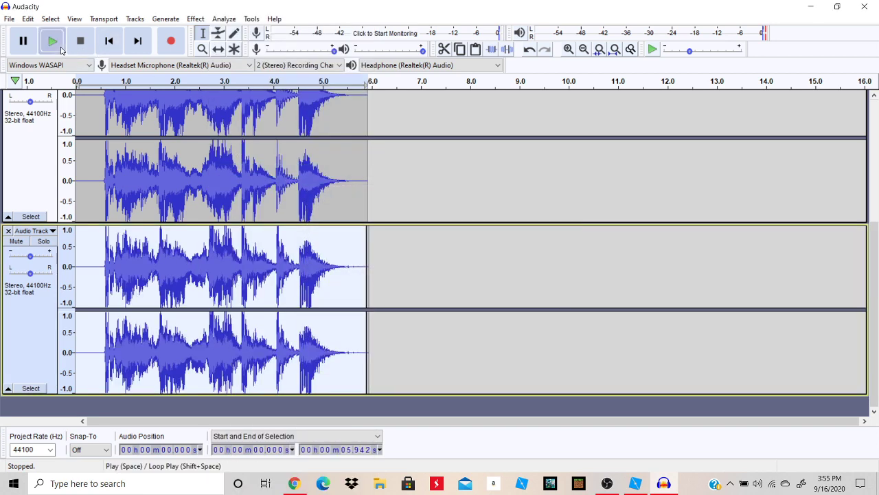
# Play the layered voice twice to hear the echo on all three tracks
pyautogui.click(59, 51)
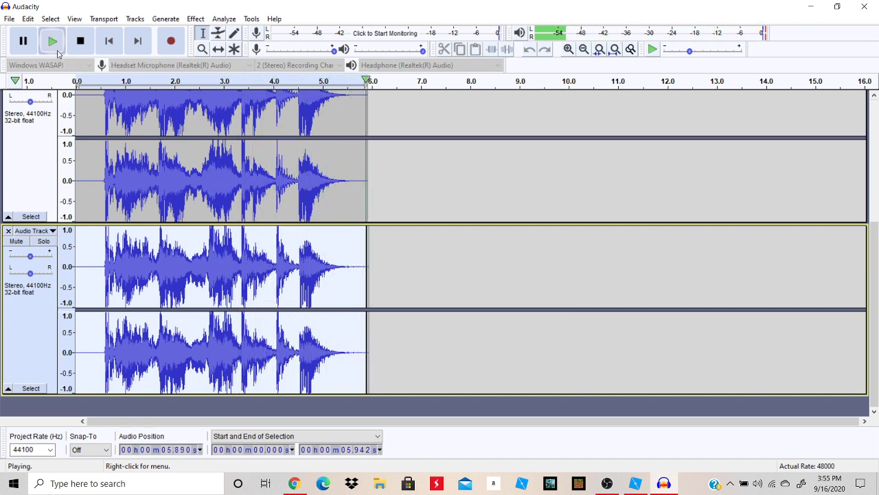
pyautogui.click(58, 44)
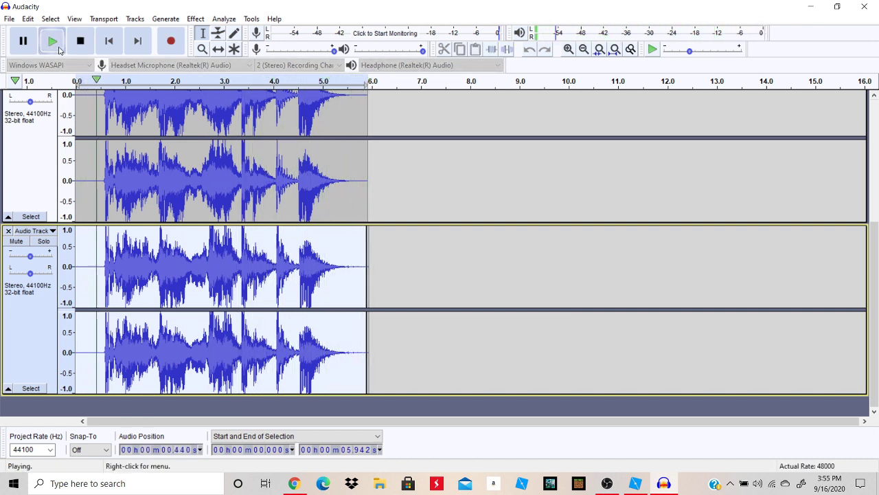
pyautogui.scroll(3, 215, 225)
pyautogui.scroll(-2, 215, 226)
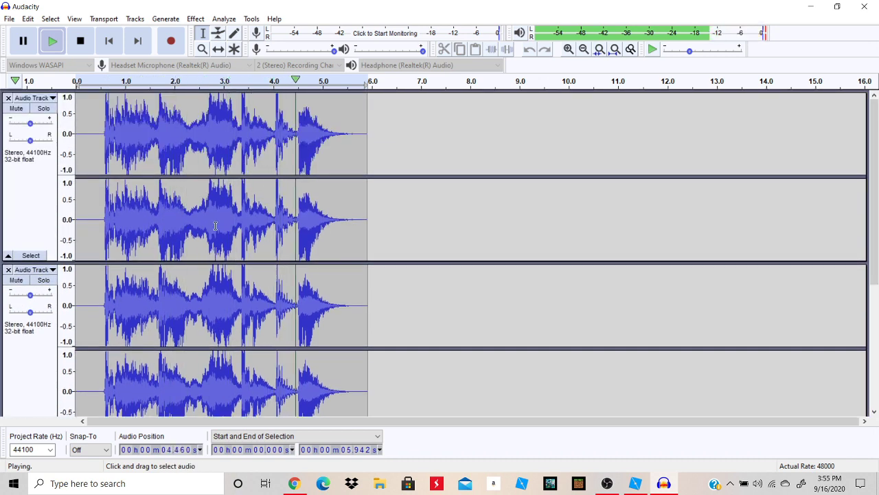
# Return the cursor to the start of the first track and play the layered voice twice from there
pyautogui.click(216, 101)
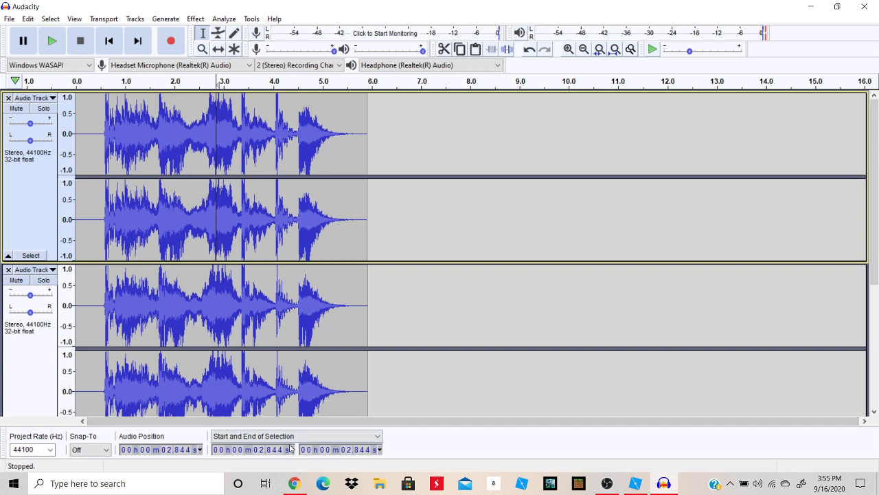
pyautogui.click(75, 135)
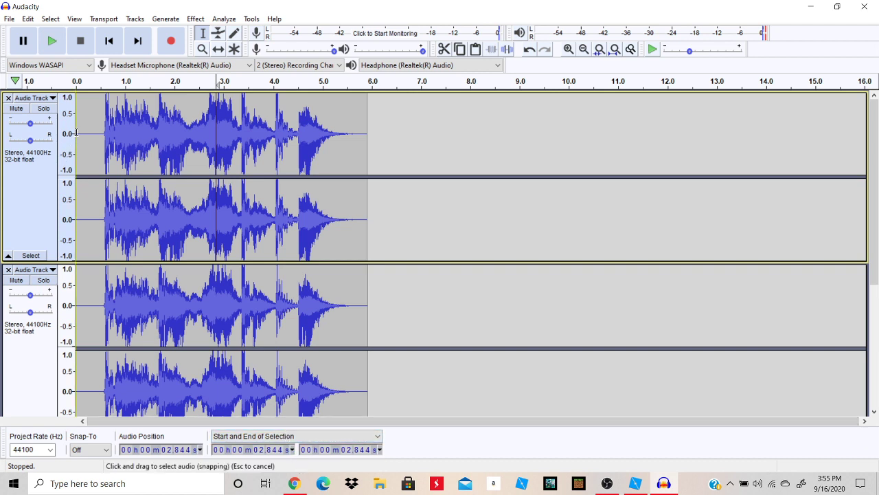
pyautogui.click(53, 42)
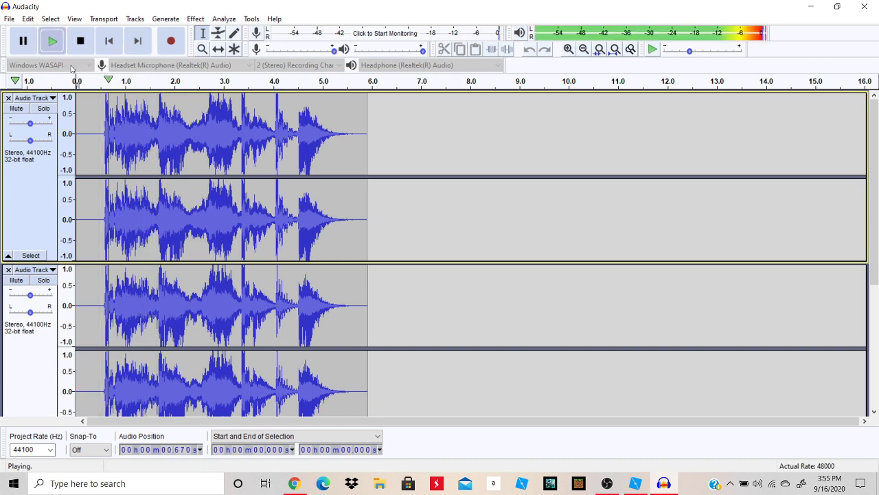
pyautogui.click(75, 50)
pyautogui.scroll(-3, 324, 126)
pyautogui.scroll(3, 324, 127)
pyautogui.click(57, 41)
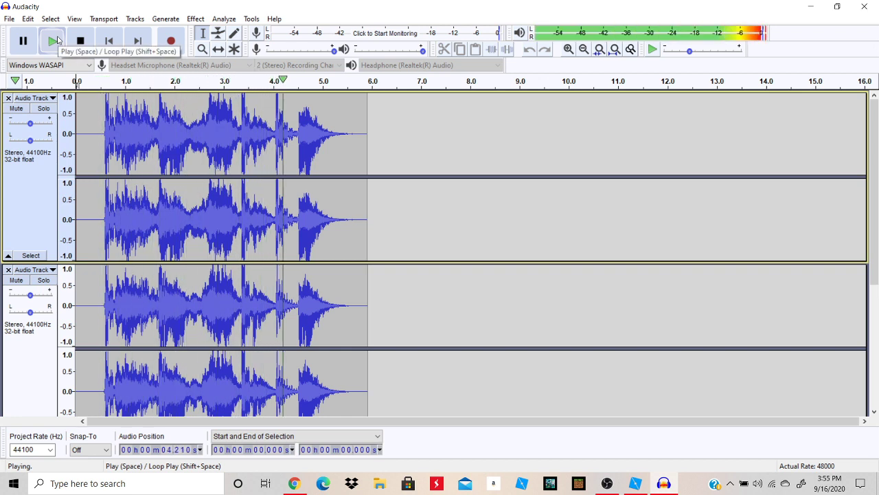
# Play the layered voice from about 1.2 seconds and stop it partway through
pyautogui.click(222, 125)
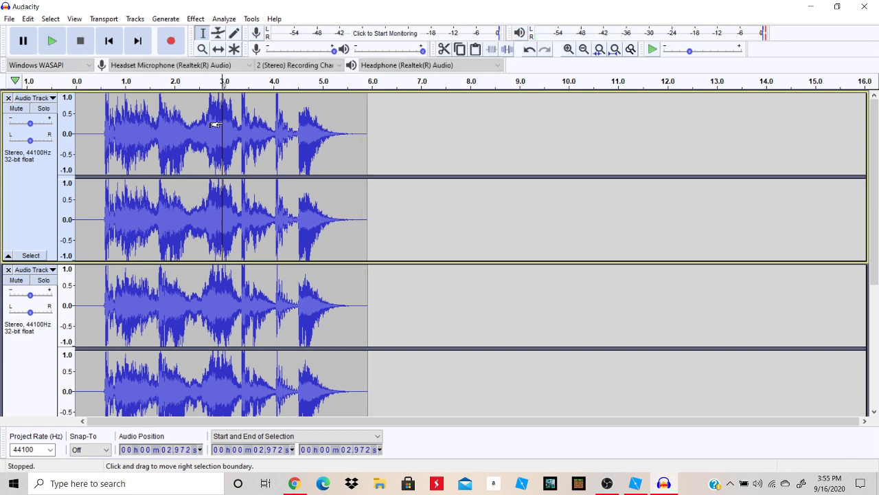
pyautogui.click(135, 137)
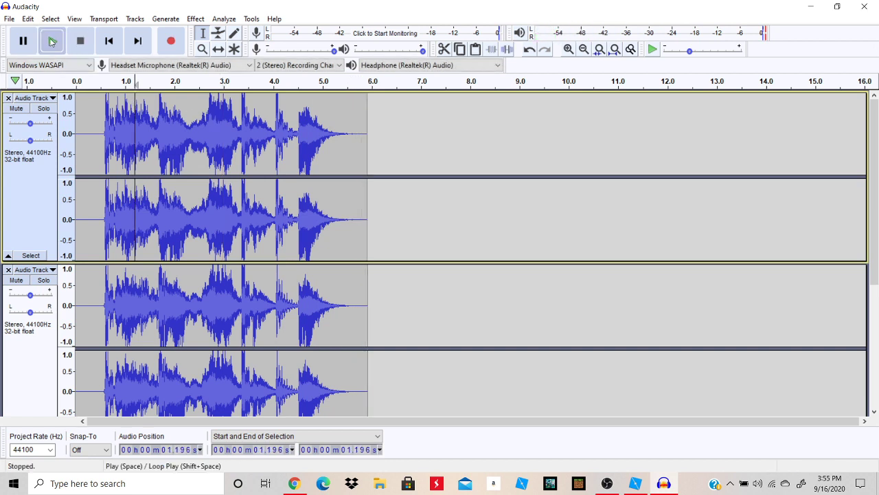
pyautogui.click(52, 42)
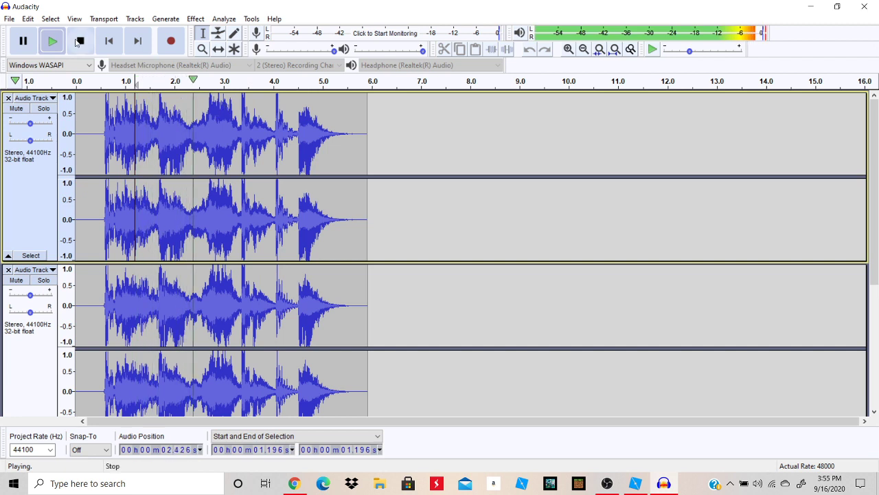
pyautogui.click(80, 42)
# Set the cursor at about 3.37 seconds in the first track and play two short bursts from there
pyautogui.click(241, 110)
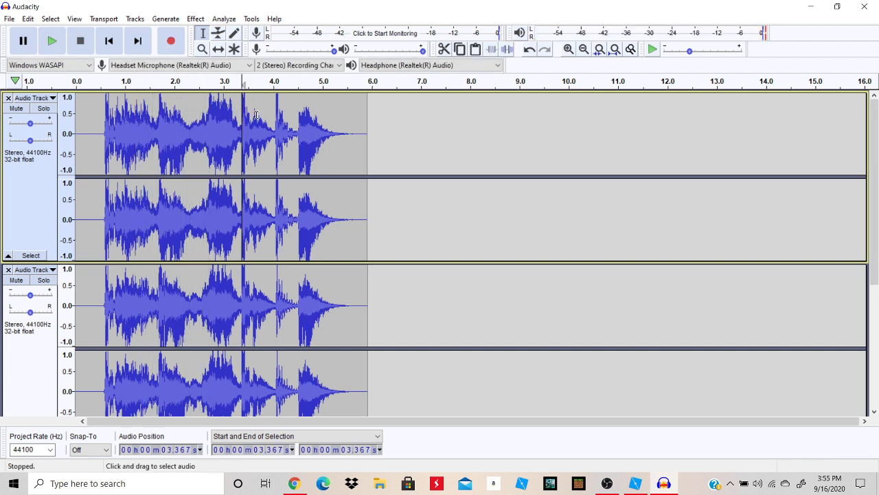
pyautogui.press('space')
pyautogui.press('space')
pyautogui.press('space')
pyautogui.press('space')
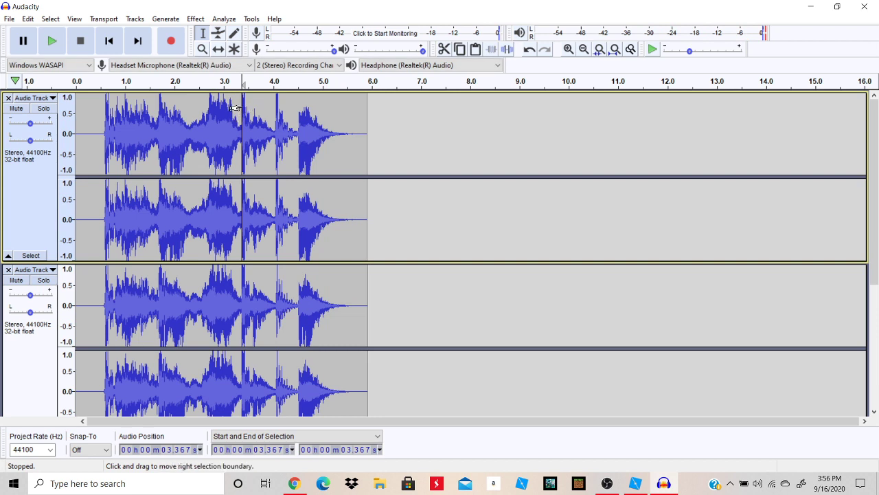
# Select the short passage from about 3.32 to 3.39 seconds in the first track
pyautogui.click(238, 119)
pyautogui.click(242, 116)
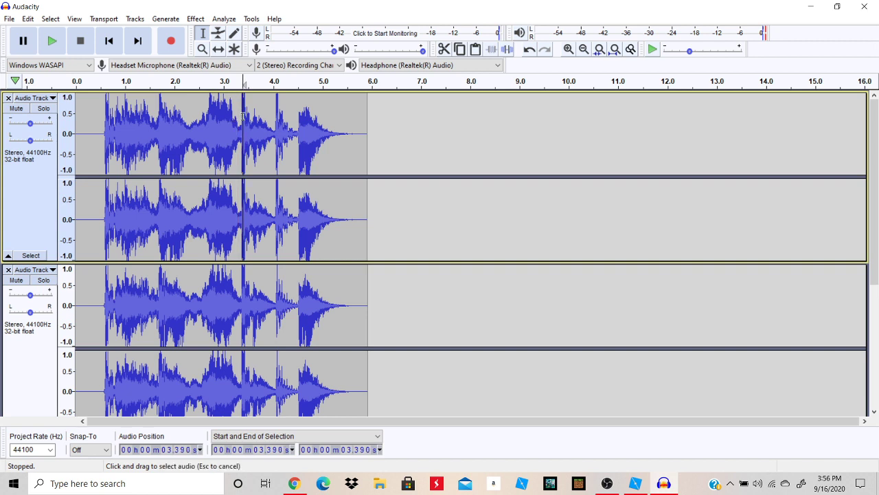
pyautogui.keyDown('shift'); pyautogui.click(239, 108); pyautogui.keyUp('shift')
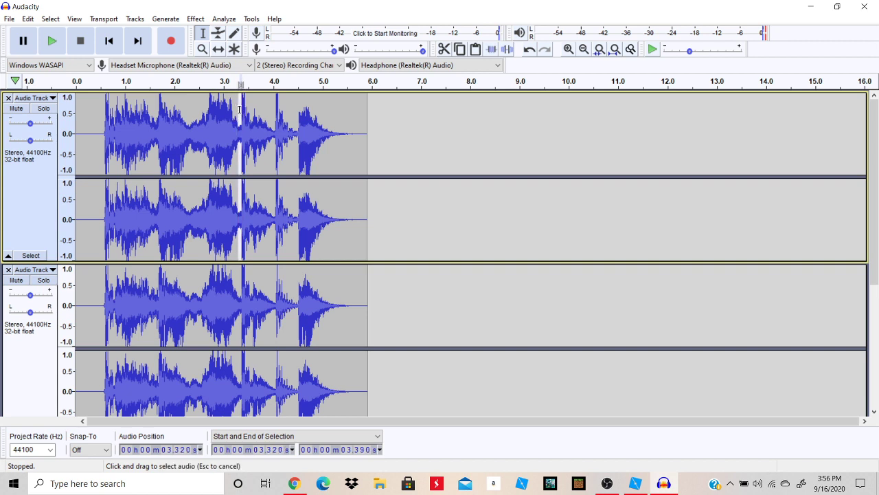
# Select the whole clip in the first track
pyautogui.click(307, 112)
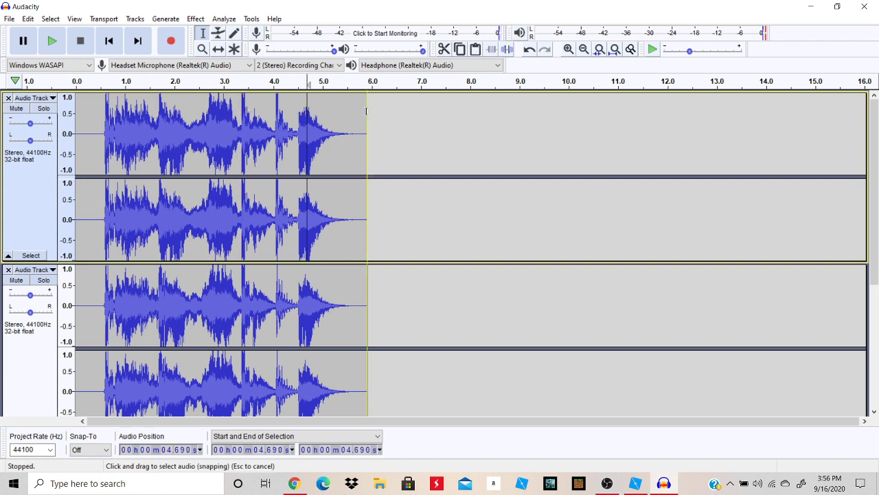
pyautogui.moveTo(366, 111); pyautogui.dragTo(84, 126)
pyautogui.click(243, 94)
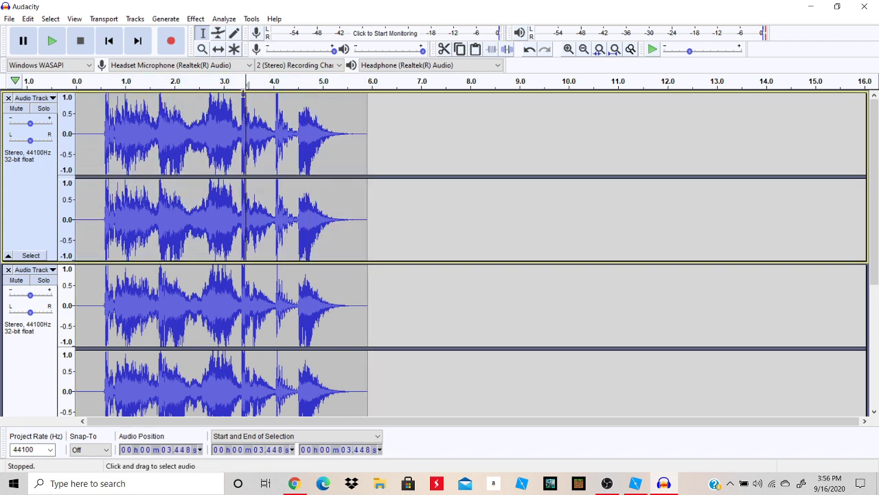
pyautogui.moveTo(366, 111); pyautogui.dragTo(75, 125)
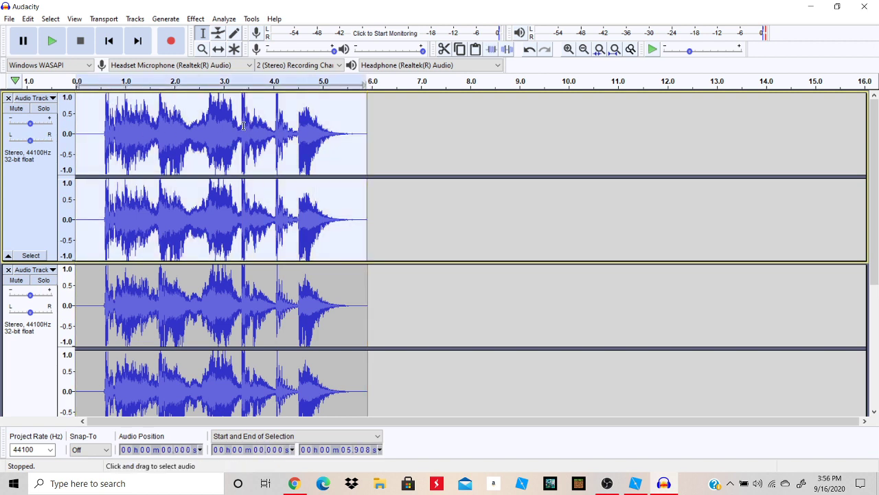
# Select the loud peak from about 3.34 to 3.50 seconds in the first track
pyautogui.click(243, 126)
pyautogui.click(242, 121)
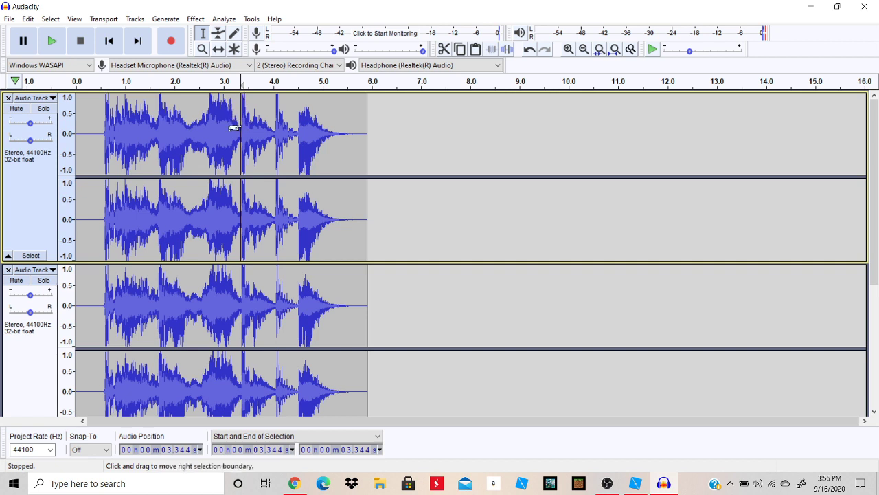
pyautogui.moveTo(234, 128)
pyautogui.mouseDown()
pyautogui.moveTo(258, 125)
pyautogui.moveTo(248, 127)
pyautogui.mouseUp()
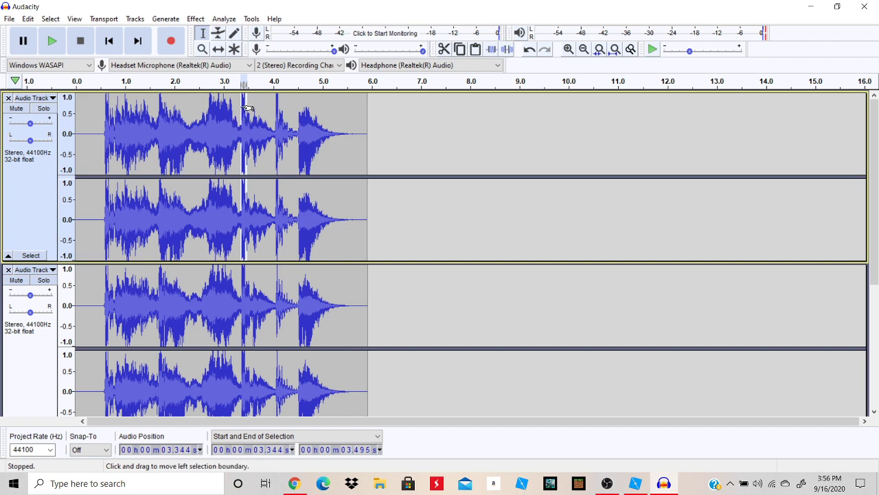
# Clear the peak selection and place the cursor at about 3.34 seconds in the first track
pyautogui.click(226, 105)
pyautogui.click(239, 106)
pyautogui.click(240, 106)
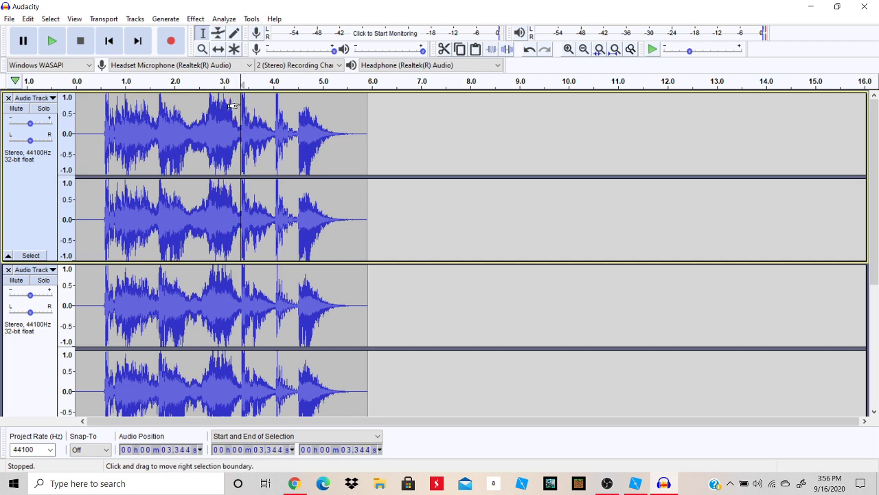
pyautogui.click(196, 19)
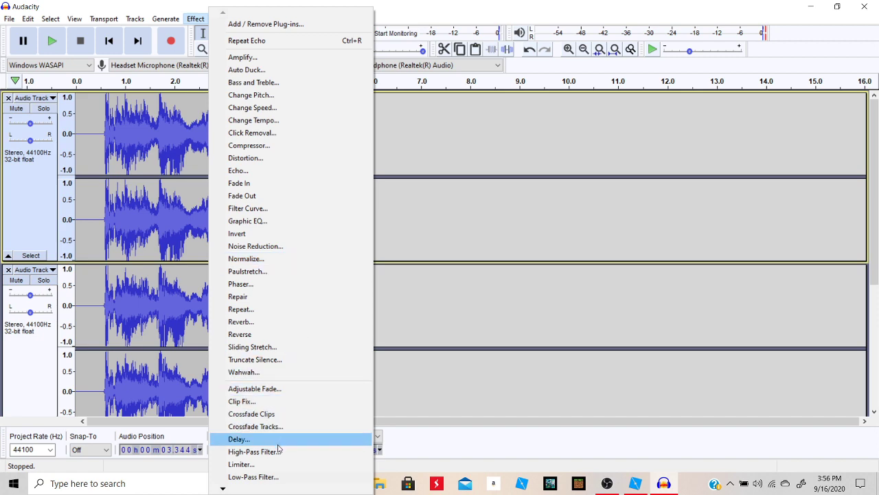
pyautogui.moveTo(221, 489)
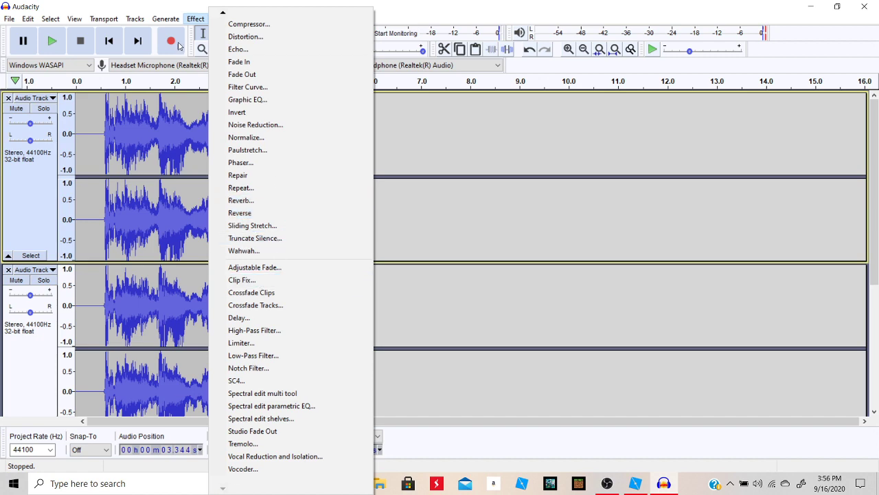
pyautogui.moveTo(223, 17)
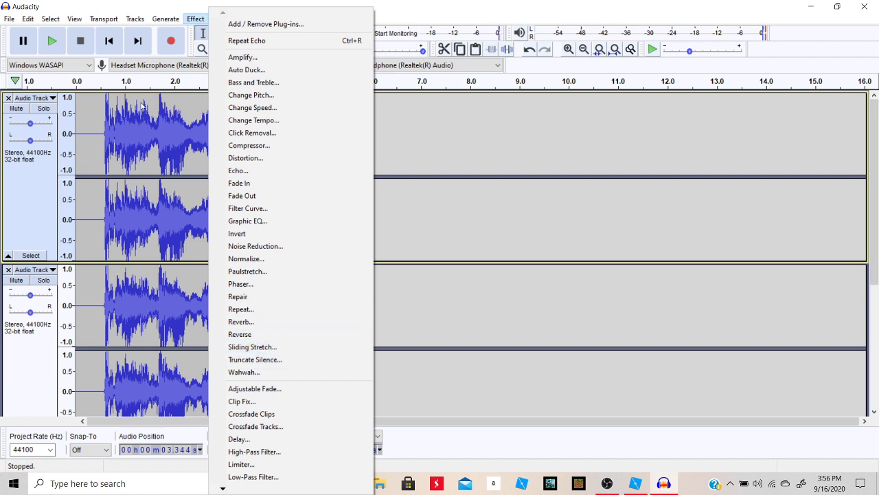
pyautogui.click(117, 85)
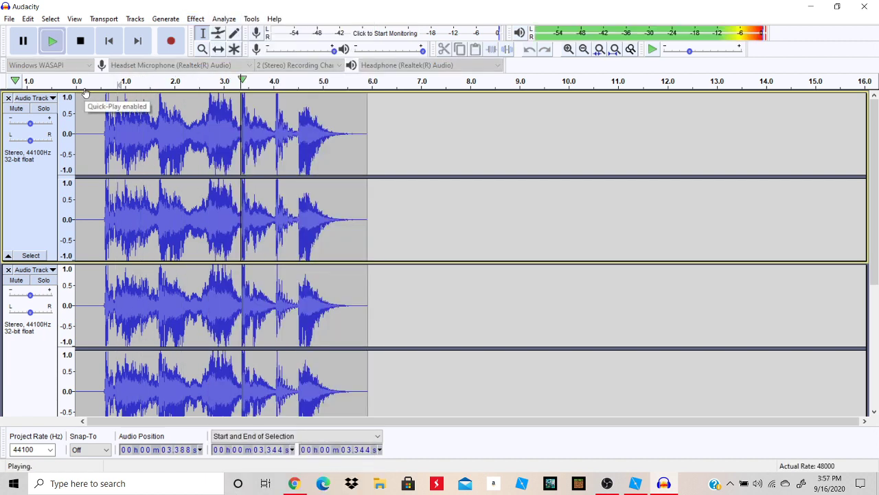
# Play the layered voice from about 3.34 seconds, and again from about 0.5 seconds
pyautogui.scroll(-2, 112, 169)
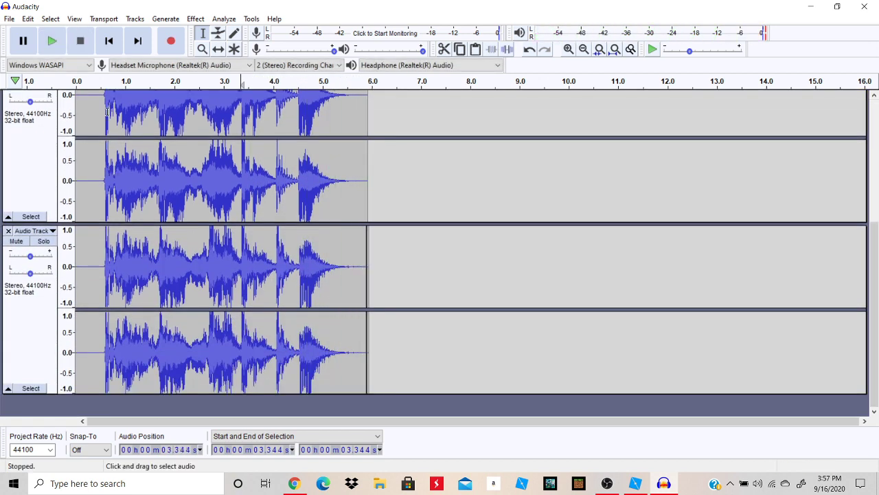
pyautogui.click(52, 41)
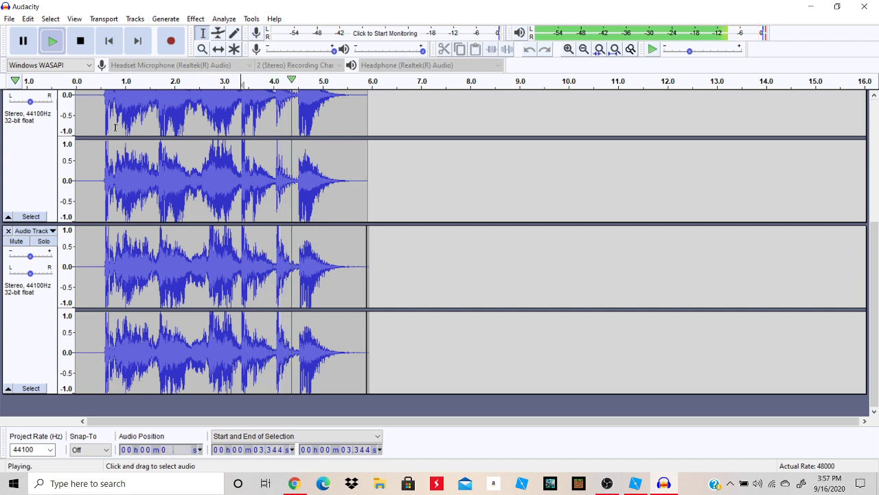
pyautogui.scroll(3, 115, 127)
pyautogui.click(101, 124)
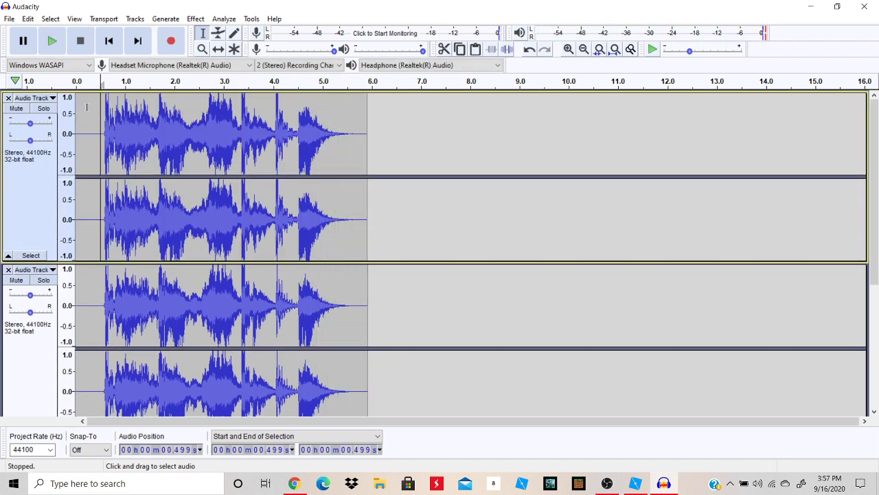
pyautogui.click(53, 42)
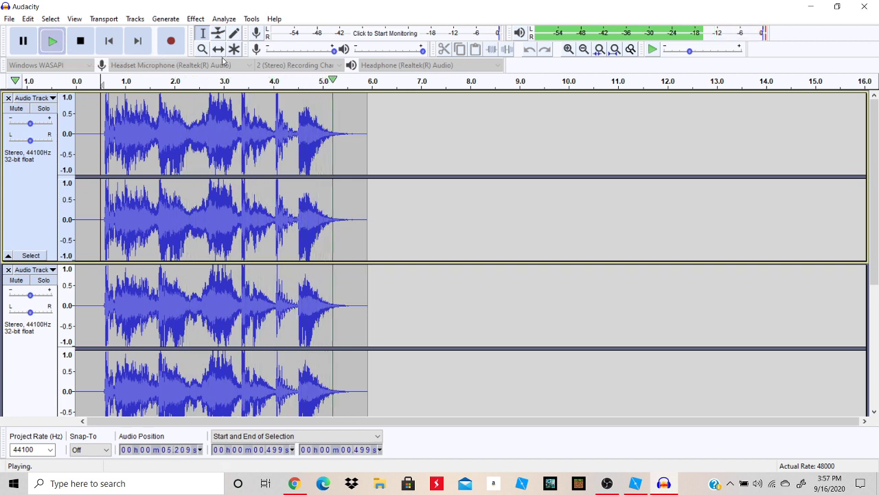
pyautogui.click(103, 19)
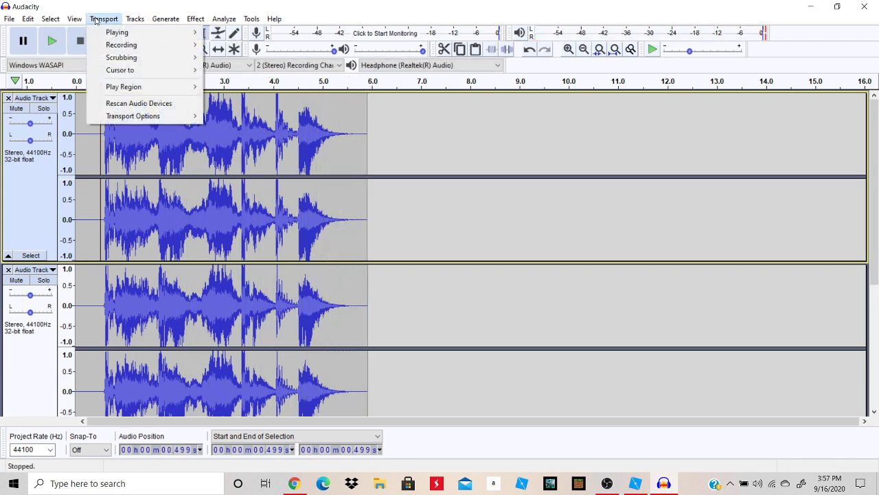
pyautogui.moveTo(78, 21)
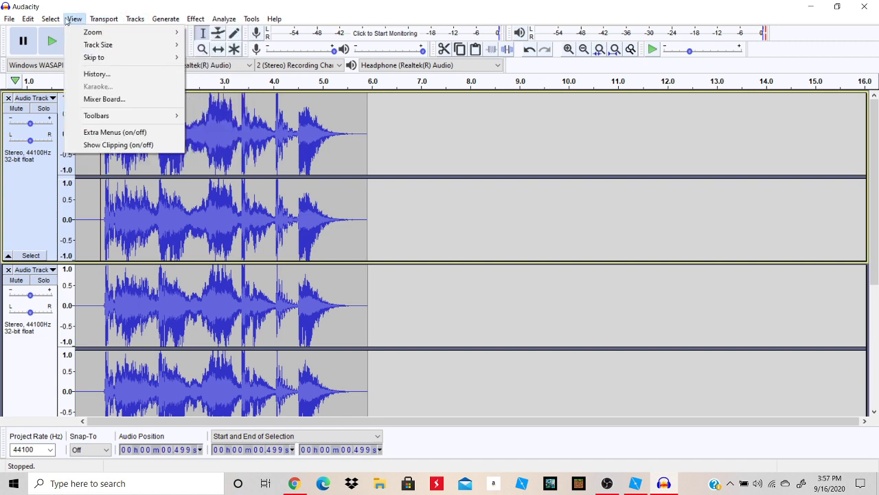
pyautogui.moveTo(51, 19)
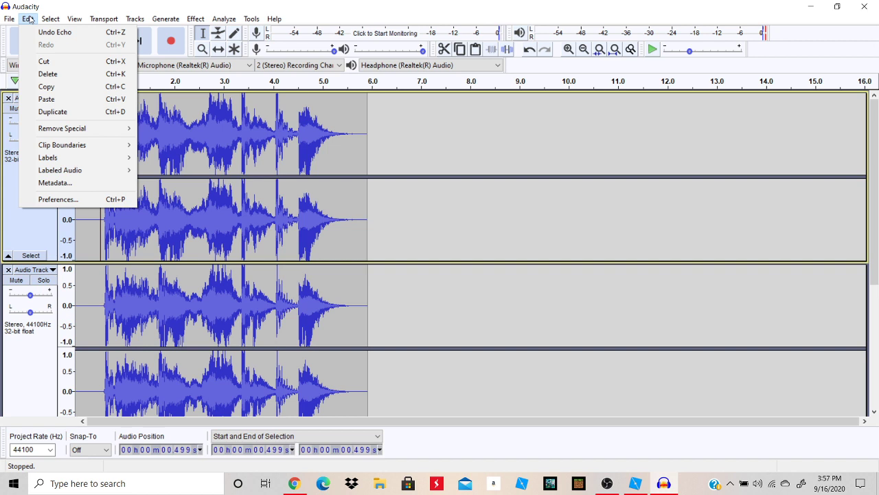
pyautogui.click(246, 142)
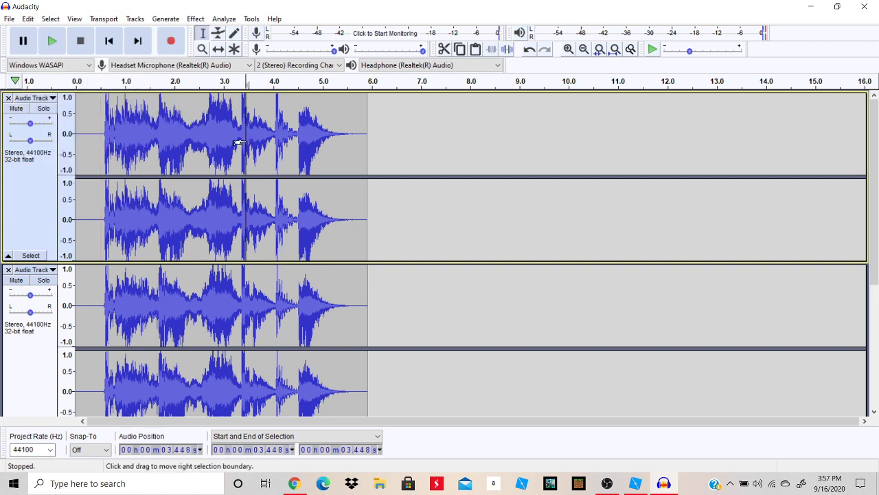
pyautogui.click(231, 141)
# Select and copy the whole clip in the first track, from 0 to about 5.91 seconds
pyautogui.moveTo(101, 122); pyautogui.dragTo(367, 154)
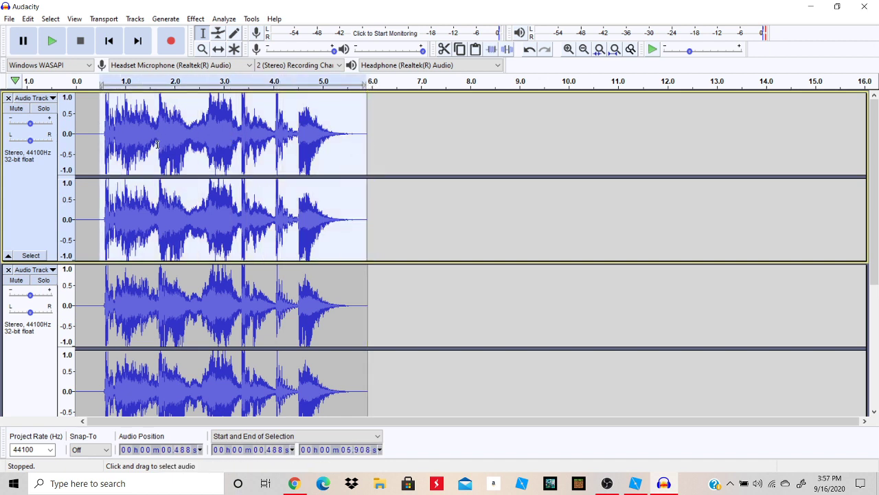
pyautogui.click(76, 125)
pyautogui.moveTo(89, 129); pyautogui.dragTo(362, 140)
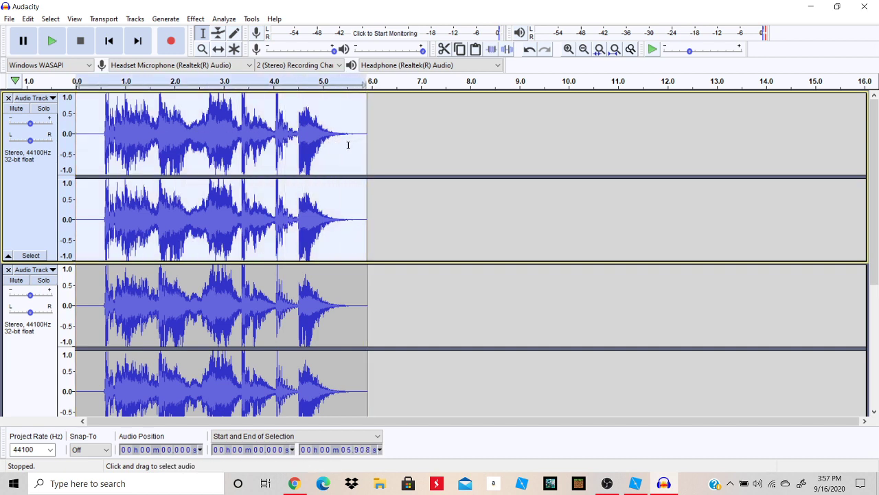
# Add a new empty stereo track below the existing tracks
pyautogui.scroll(-1, 341, 149)
pyautogui.click(135, 19)
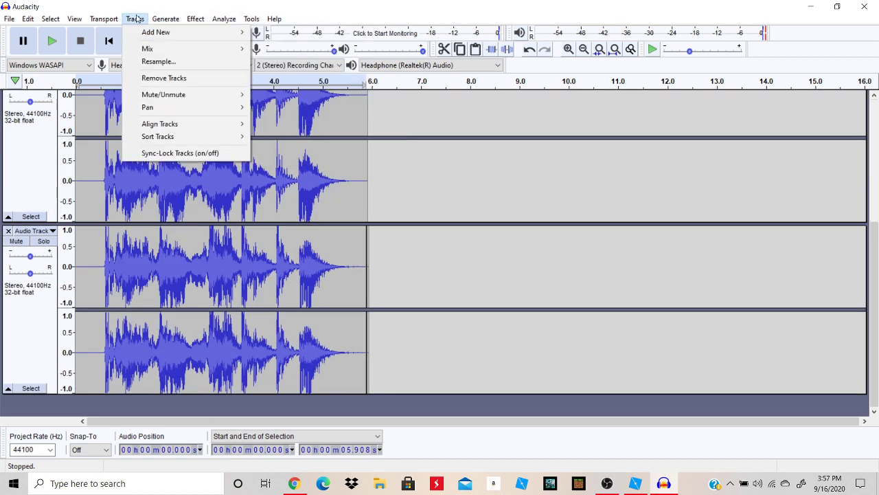
pyautogui.moveTo(169, 33)
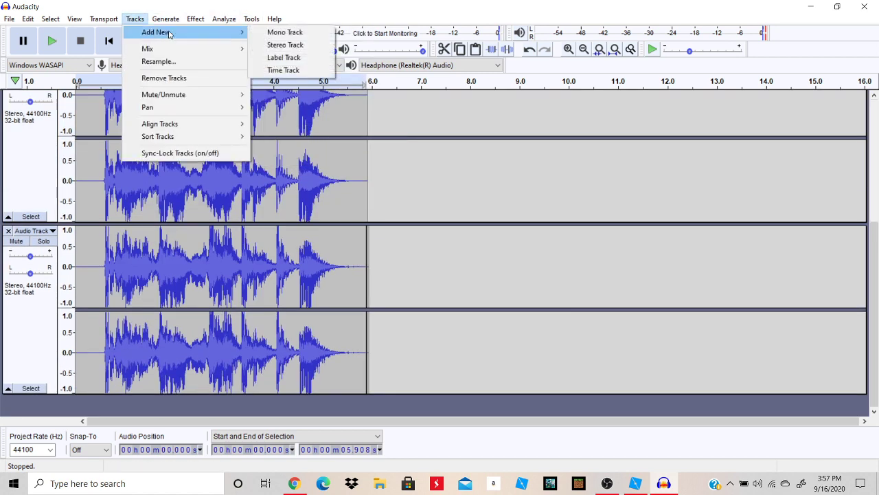
pyautogui.click(285, 45)
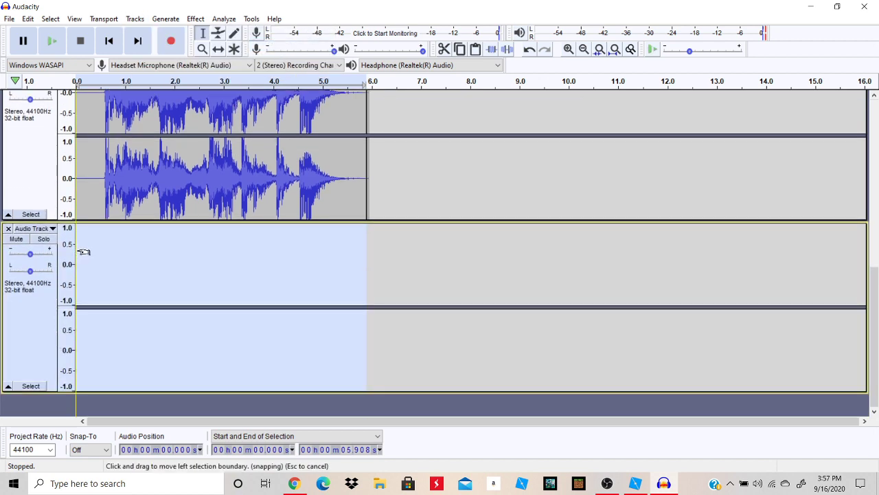
# Try pasting the copied clip at the start of the new stereo track, and undo the paste
pyautogui.hotkey('ctrl', 'v')
pyautogui.click(91, 255)
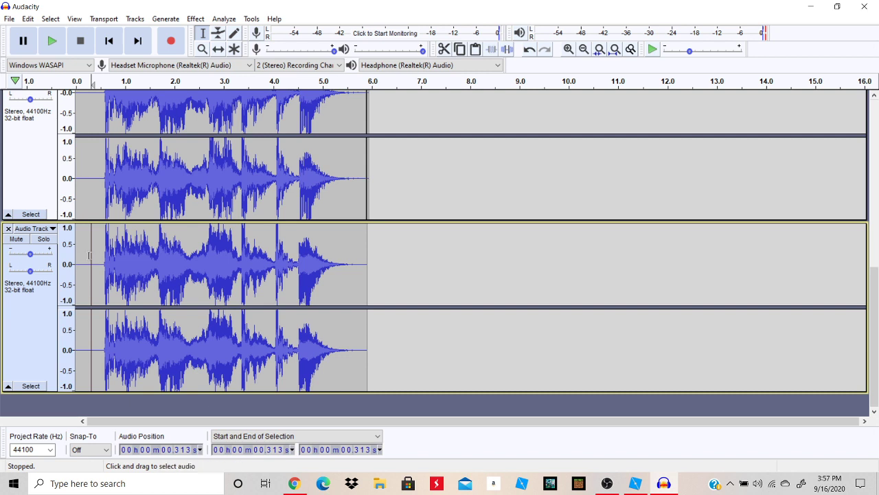
pyautogui.moveTo(77, 250); pyautogui.dragTo(401, 255)
pyautogui.moveTo(313, 250); pyautogui.dragTo(369, 252)
pyautogui.click(368, 252)
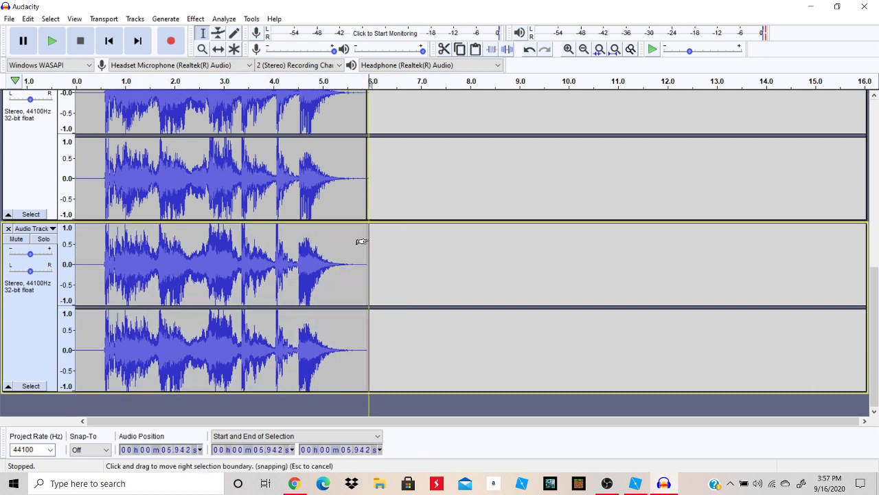
pyautogui.moveTo(76, 234); pyautogui.dragTo(413, 267)
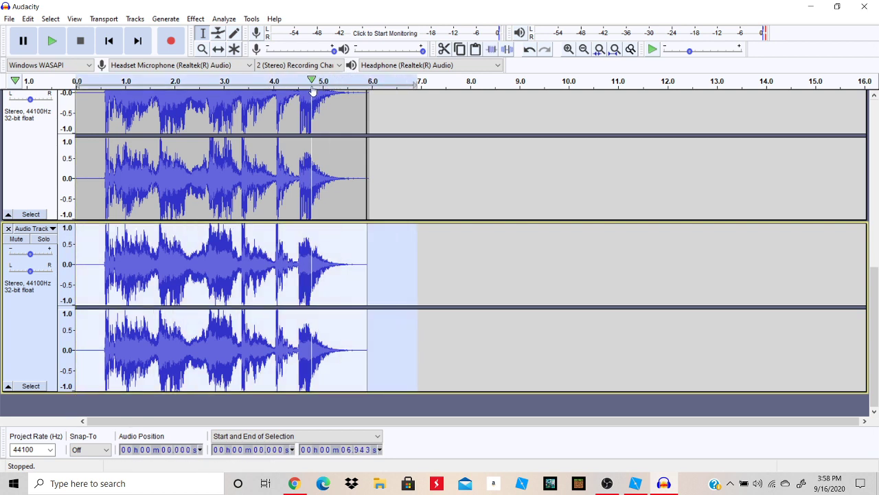
pyautogui.moveTo(316, 81); pyautogui.dragTo(369, 87)
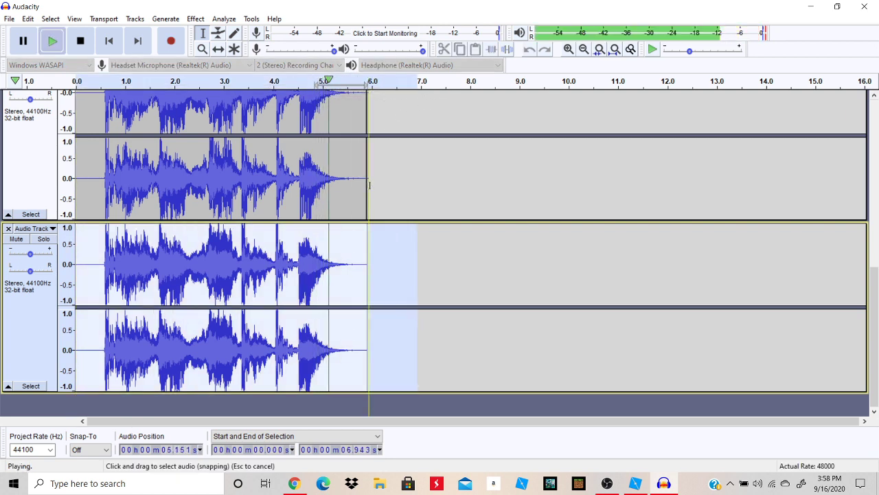
pyautogui.click(393, 181)
pyautogui.click(361, 244)
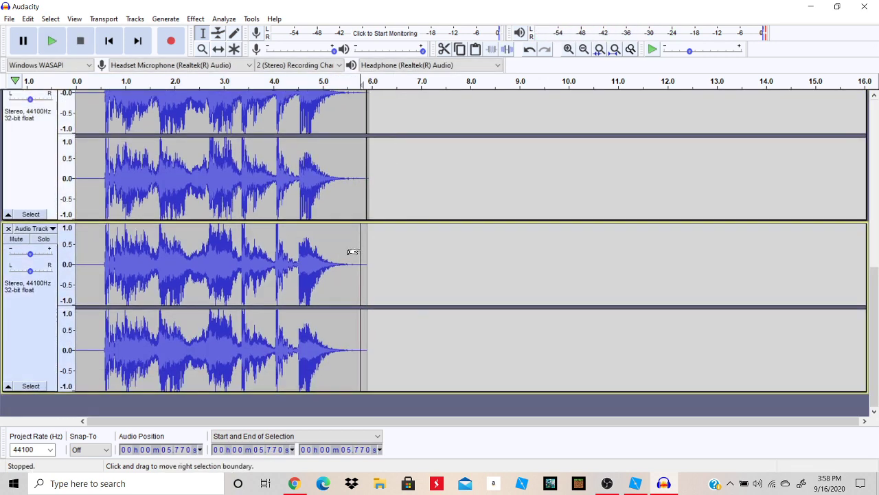
pyautogui.hotkey('ctrl', 'z')
# Paste the copied clip into the new track at about 6.66 seconds and play it
pyautogui.moveTo(405, 240); pyautogui.dragTo(657, 257)
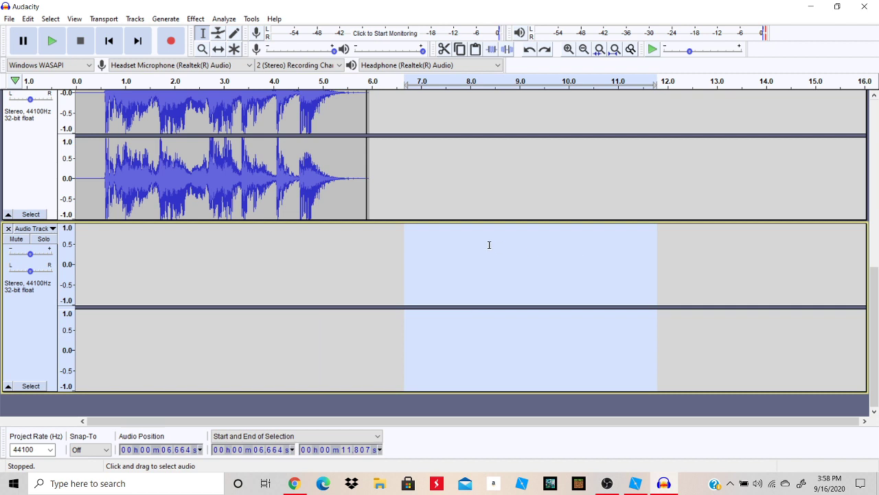
pyautogui.hotkey('ctrl', 'v')
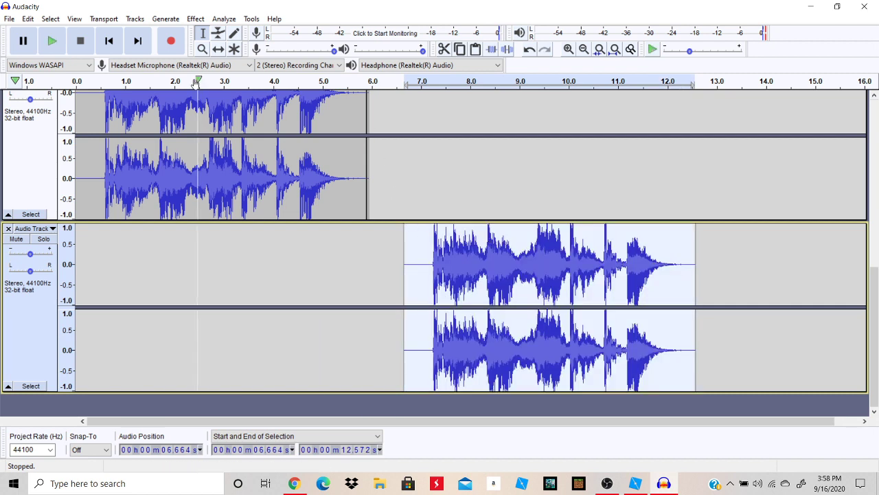
pyautogui.click(51, 42)
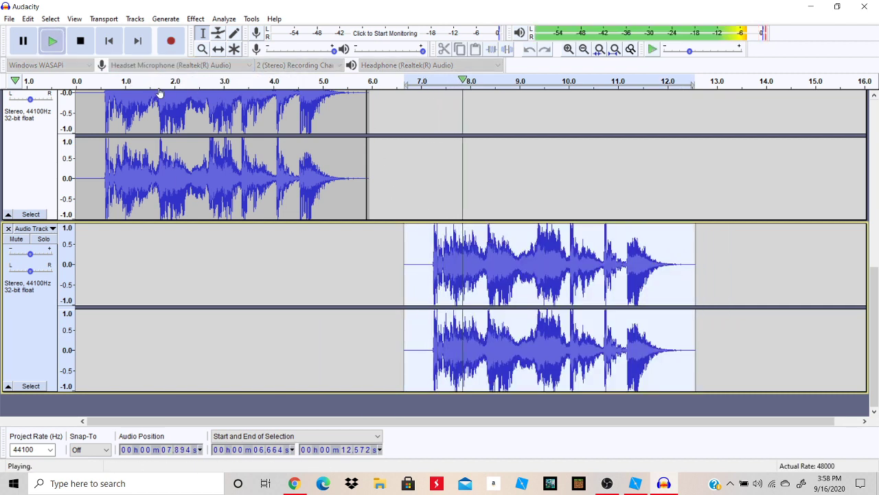
# Play all the layered tracks from about 0.05 seconds in the first track and stop playback
pyautogui.click(83, 128)
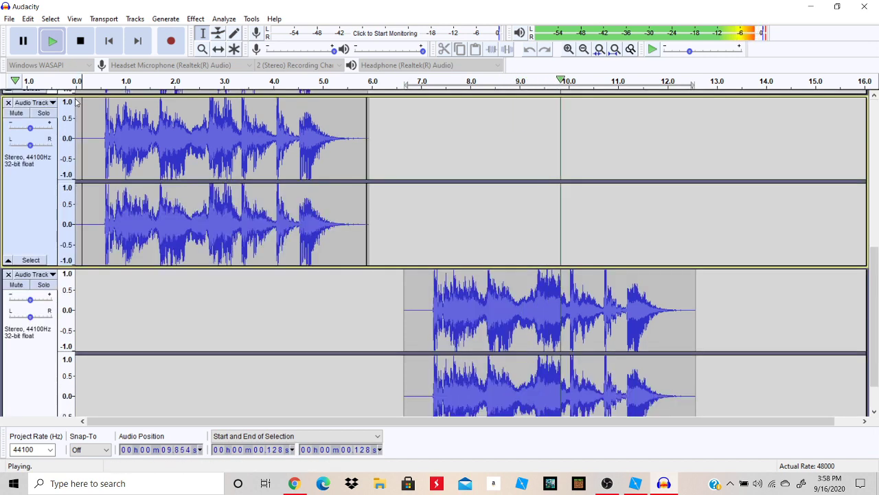
pyautogui.scroll(3, 77, 122)
pyautogui.scroll(5, 78, 123)
pyautogui.click(79, 123)
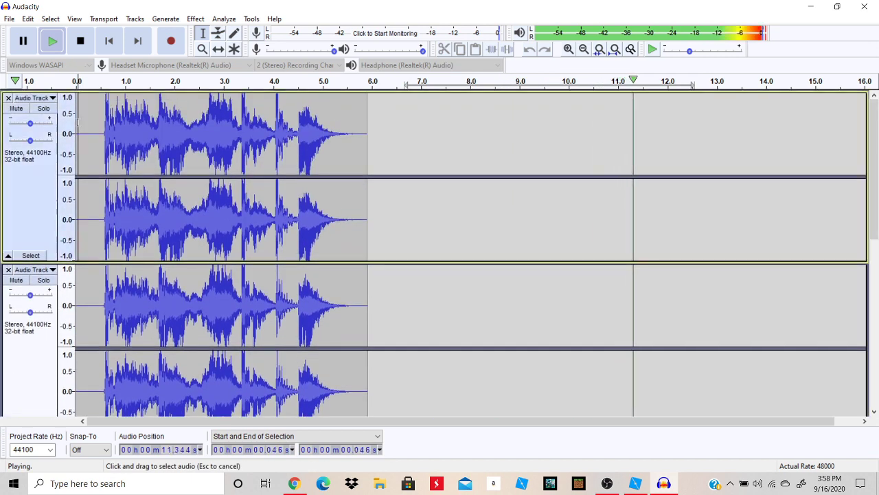
pyautogui.click(56, 50)
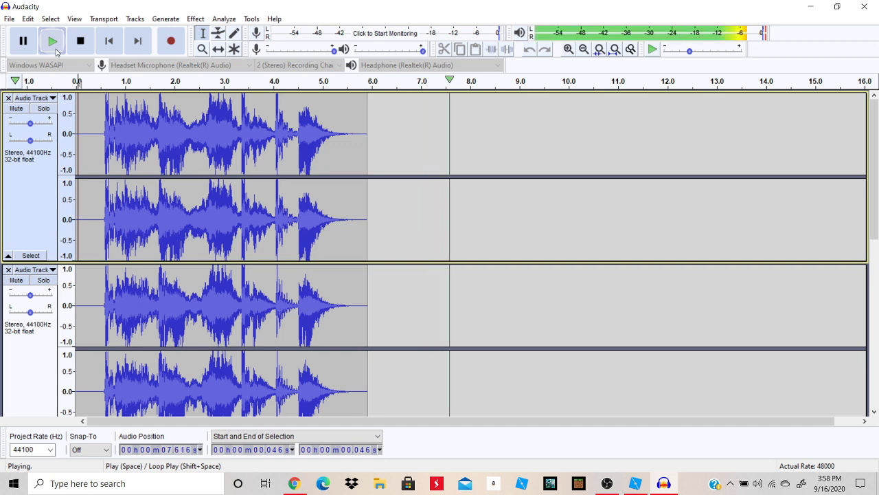
pyautogui.scroll(-3, 152, 138)
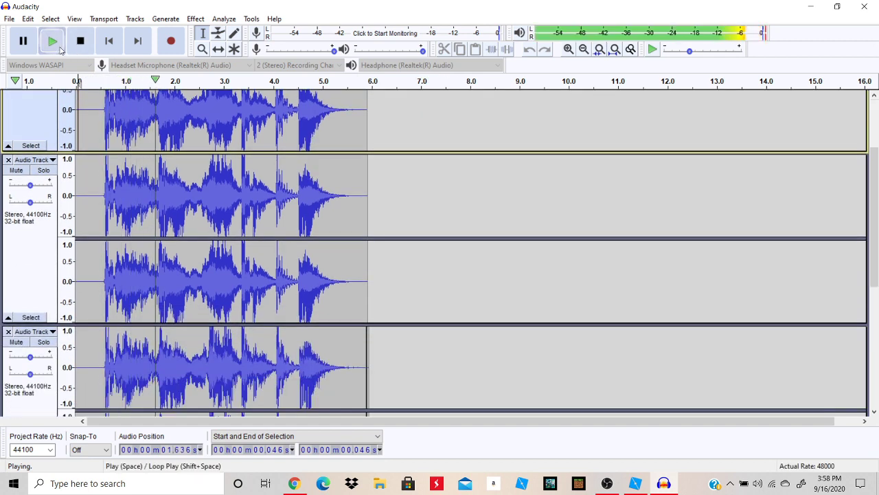
pyautogui.click(81, 41)
# Play the pasted clip in the new track from about 10.67 seconds
pyautogui.scroll(-7, 422, 304)
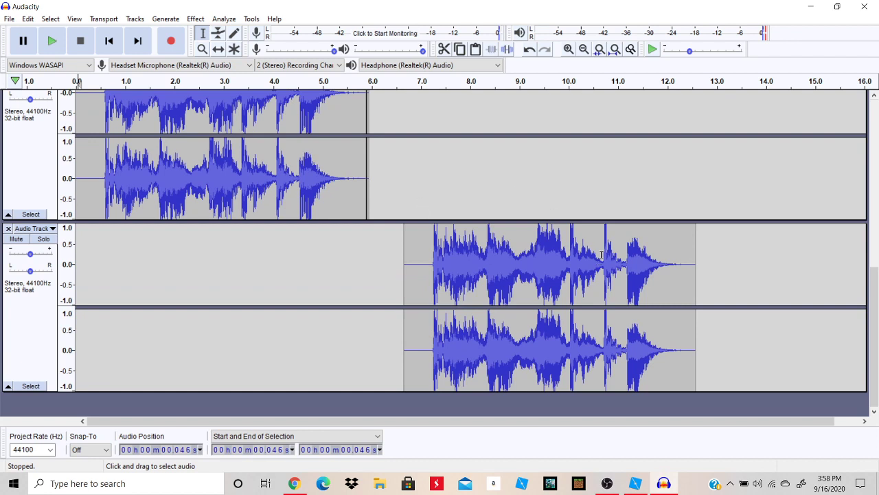
pyautogui.click(601, 257)
pyautogui.click(58, 42)
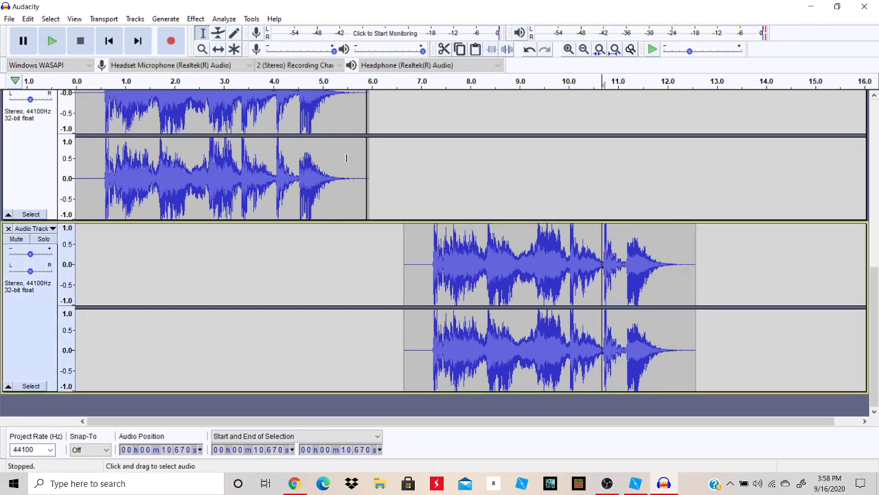
pyautogui.click(52, 41)
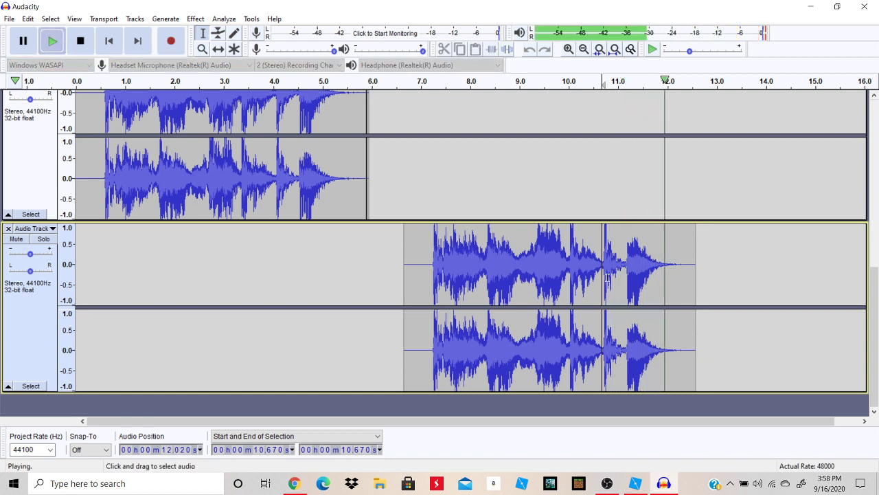
# Play the pasted clip from about 9.96 seconds and delete all of its audio before roughly that point
pyautogui.click(567, 258)
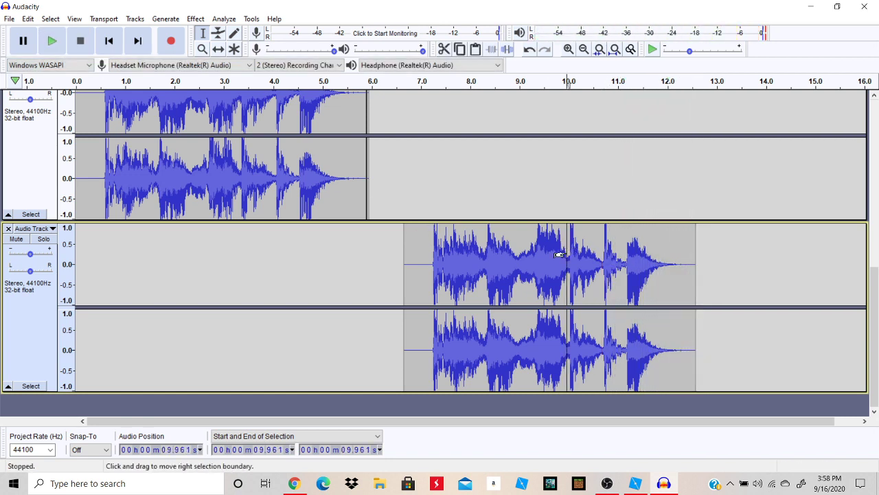
pyautogui.click(54, 40)
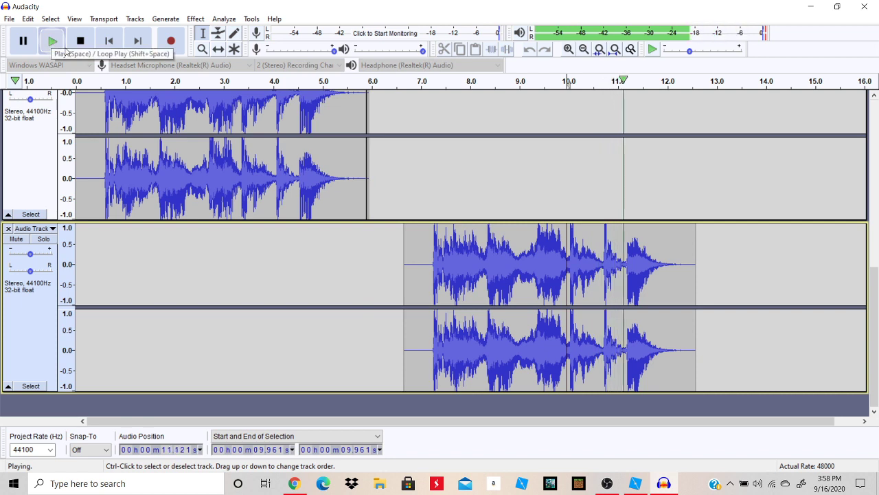
pyautogui.moveTo(571, 245); pyautogui.dragTo(408, 254)
pyautogui.press('Delete')
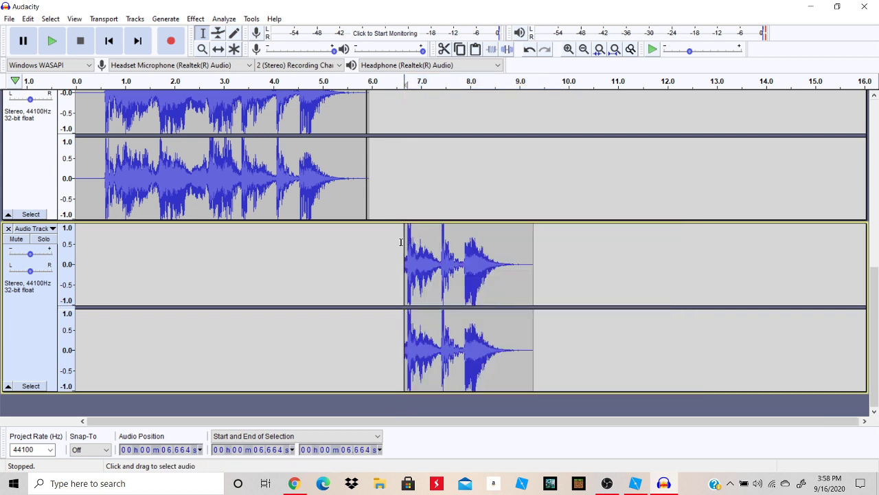
# Copy the shortened clip's opening from about 6.66 to 6.90 seconds and try pasting it at about 6.46 seconds
pyautogui.moveTo(405, 241); pyautogui.dragTo(419, 245)
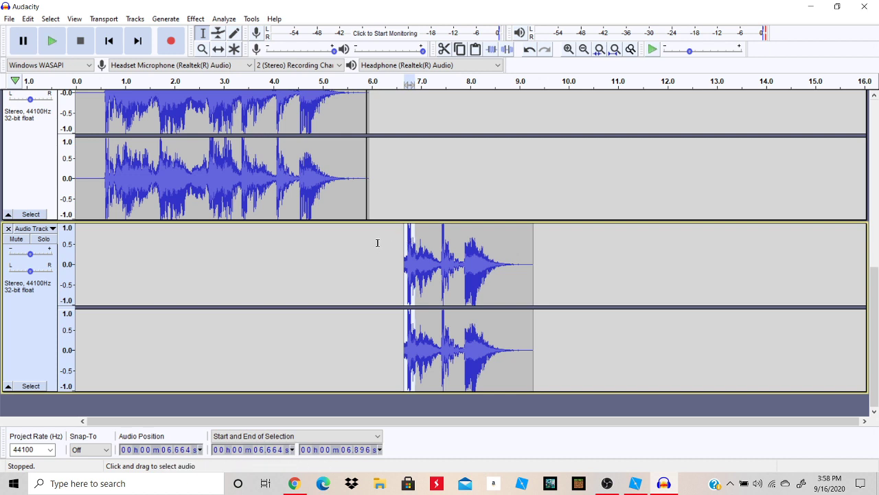
pyautogui.click(395, 241)
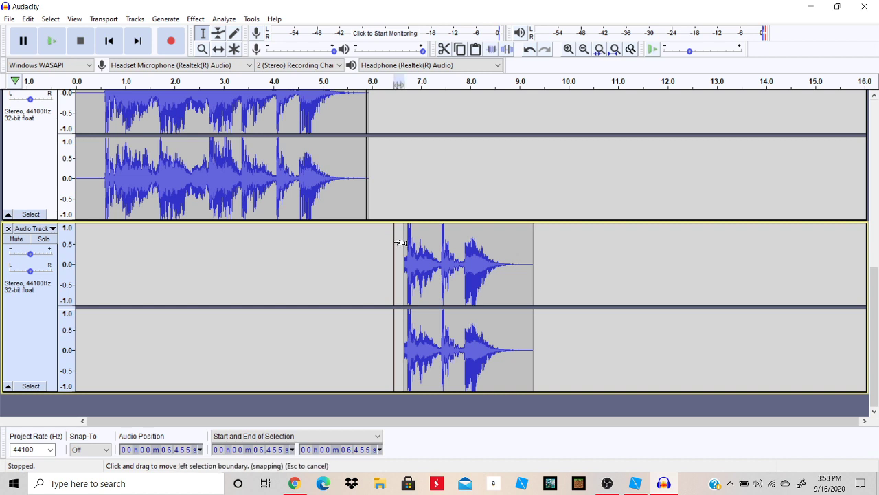
pyautogui.hotkey('ctrl', 'v')
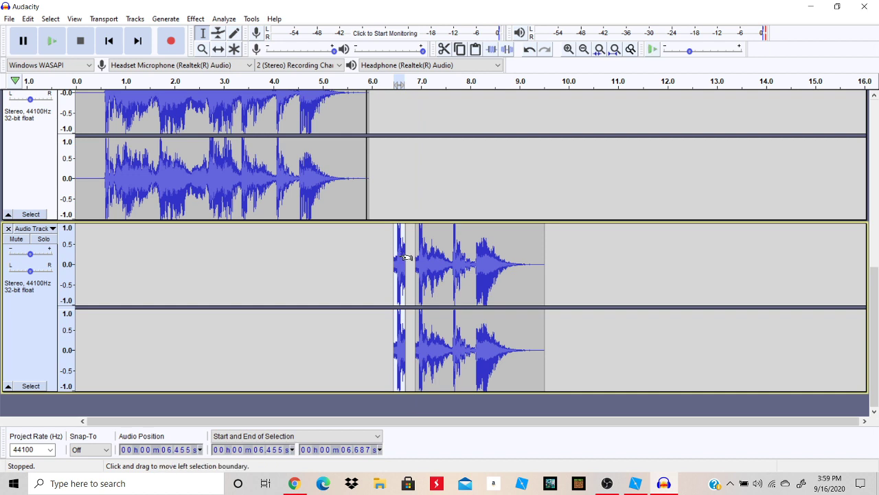
pyautogui.press('Delete')
# Paste the copied opening sound at the shortened clip's start, at about 6.66 seconds, so it repeats, and play it
pyautogui.click(404, 256)
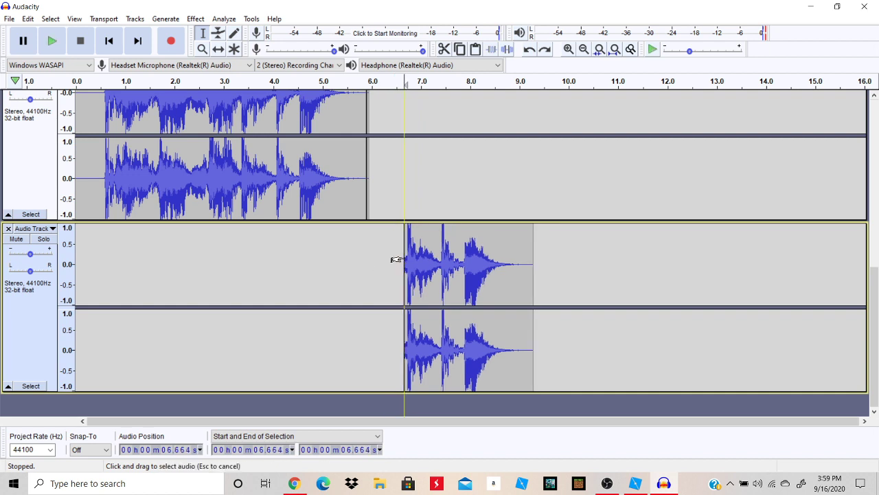
pyautogui.hotkey('ctrl', 'v')
pyautogui.click(63, 47)
pyautogui.click(63, 47)
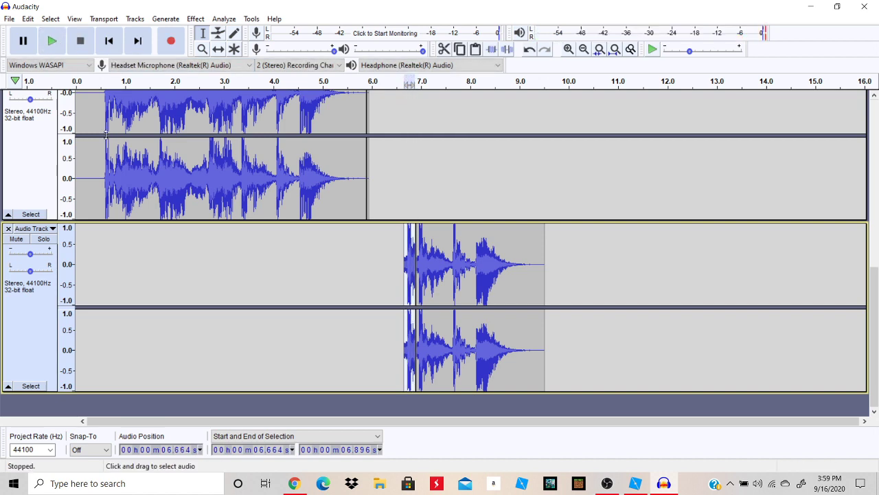
# Play the layered voice and the repeated ending together from about 0.29 seconds
pyautogui.click(91, 131)
pyautogui.scroll(2, 92, 131)
pyautogui.click(52, 43)
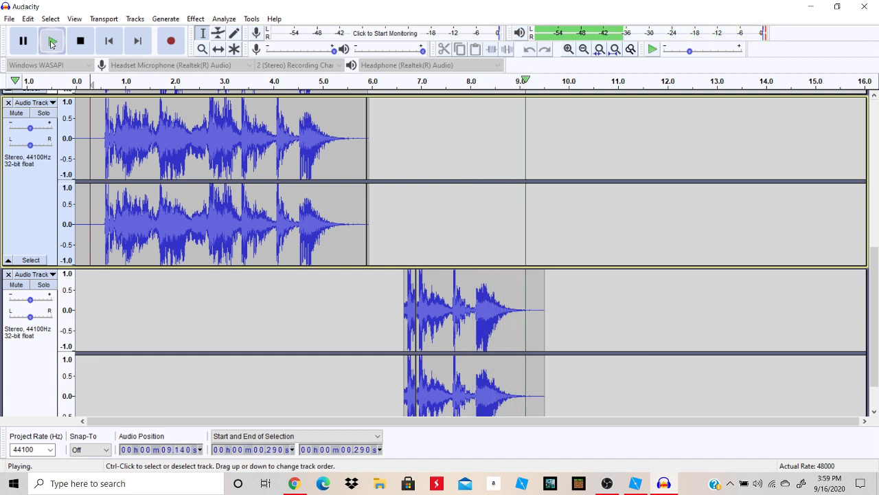
# Select the whole repeated ending in the new track, from about 6.33 to 9.51 seconds
pyautogui.click(375, 323)
pyautogui.scroll(-1, 384, 309)
pyautogui.moveTo(388, 290); pyautogui.dragTo(559, 296)
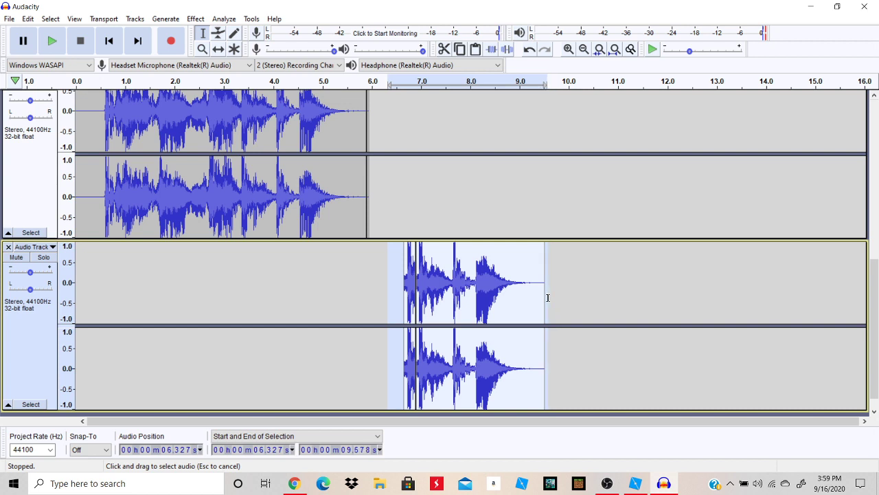
pyautogui.moveTo(547, 298); pyautogui.dragTo(545, 298)
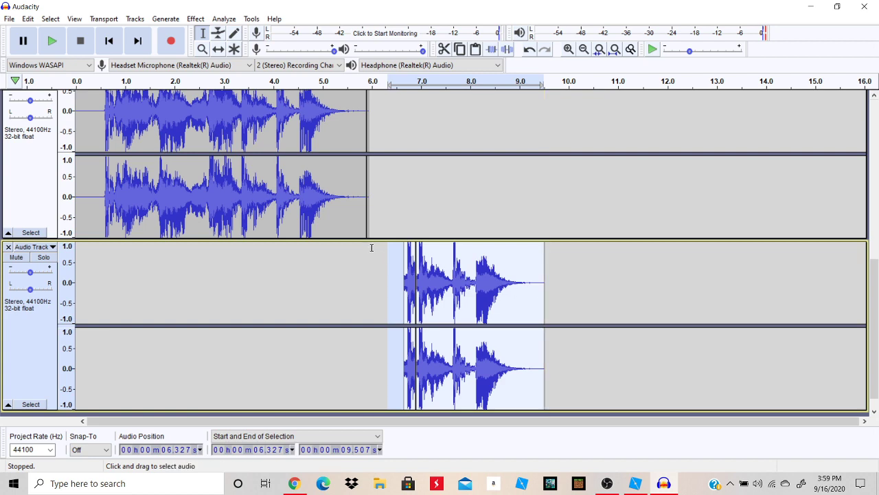
# Add two empty stereo tracks below the repeated ending and place the cursor at about 0.17 seconds in the upper one
pyautogui.scroll(1, 206, 304)
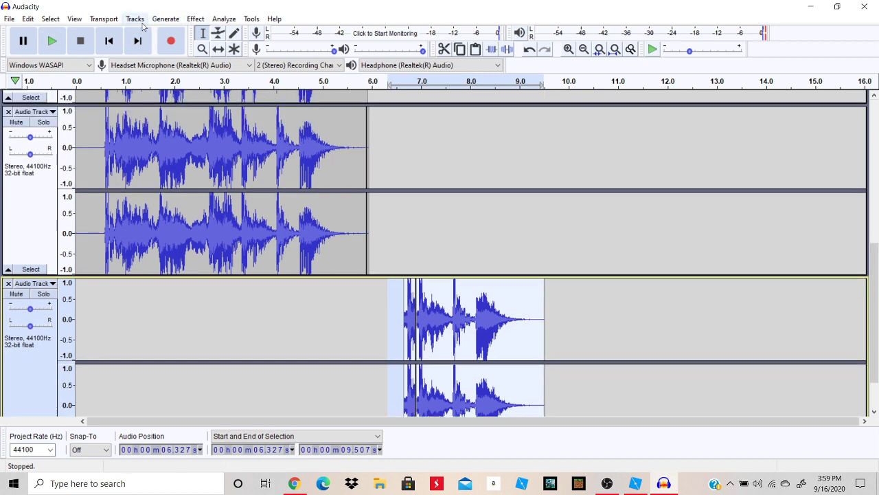
pyautogui.click(137, 20)
pyautogui.moveTo(226, 33)
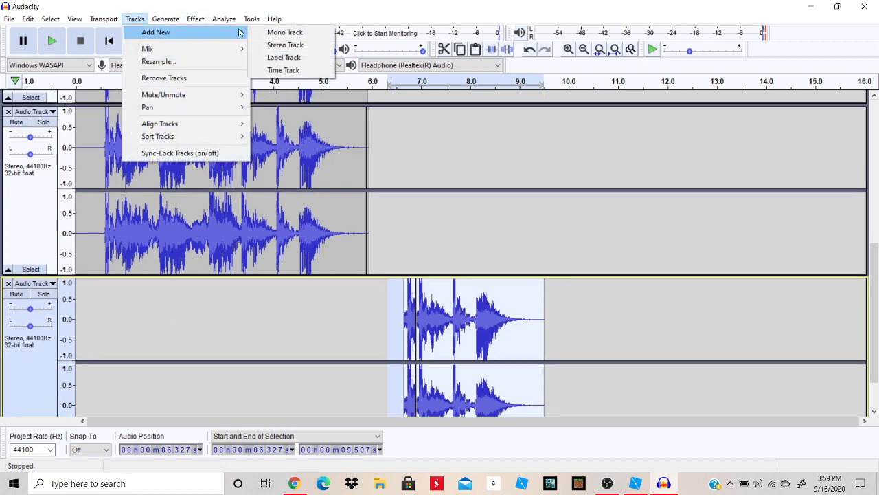
pyautogui.click(305, 45)
pyautogui.click(135, 18)
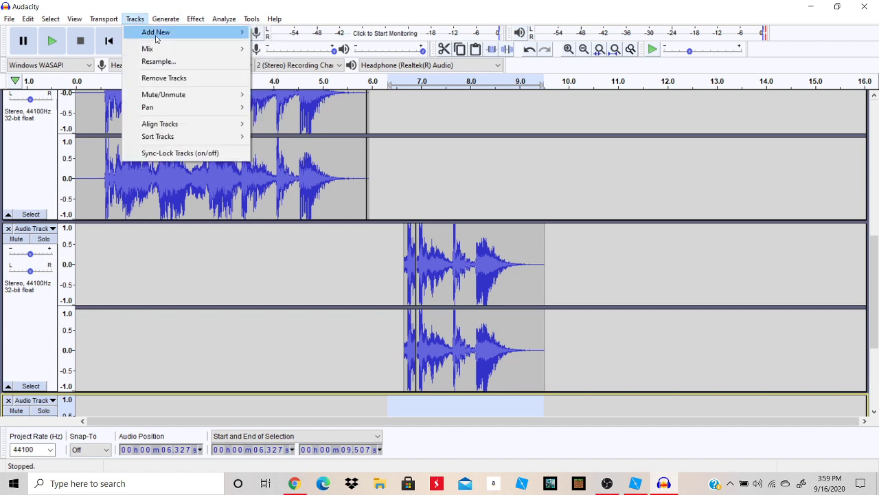
pyautogui.moveTo(156, 35)
pyautogui.click(275, 44)
pyautogui.scroll(4, 307, 201)
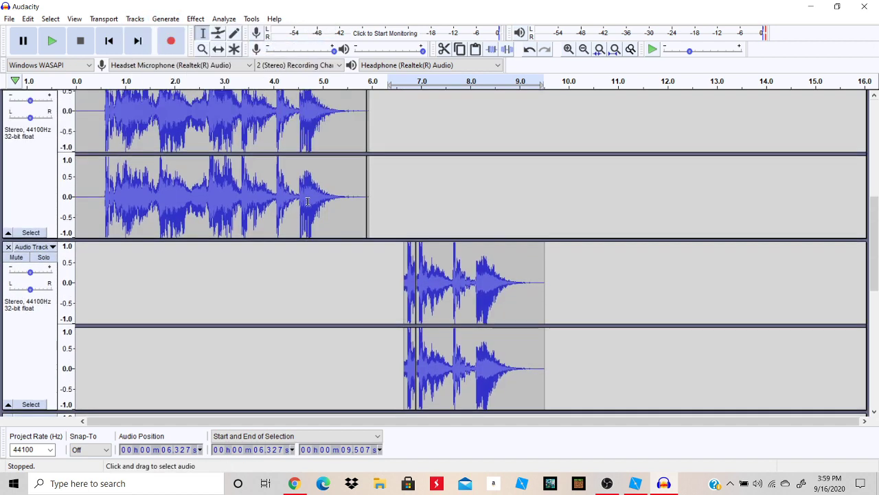
pyautogui.scroll(-3, 308, 204)
pyautogui.click(85, 317)
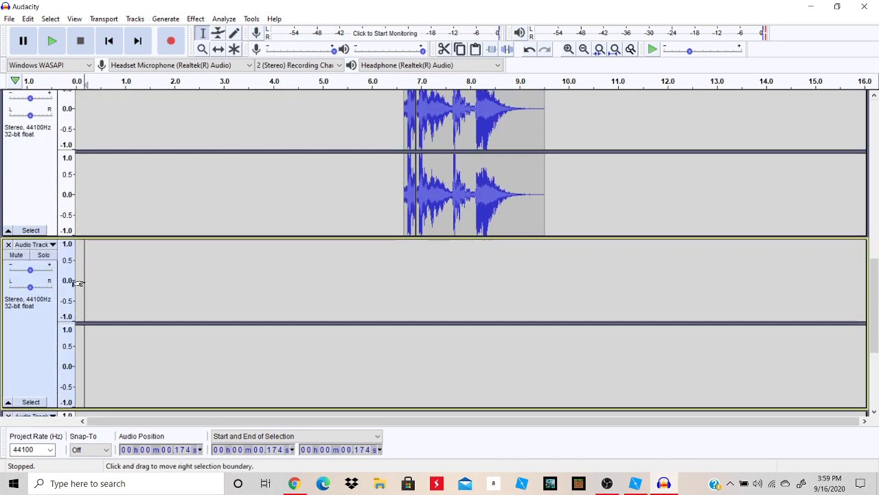
pyautogui.scroll(-5, 387, 206)
# Play the layered voice from about 3.34 seconds in the second voice track to hear the ending, and stop playback
pyautogui.scroll(17, 344, 217)
pyautogui.scroll(-1, 329, 219)
pyautogui.scroll(1, 329, 219)
pyautogui.click(243, 184)
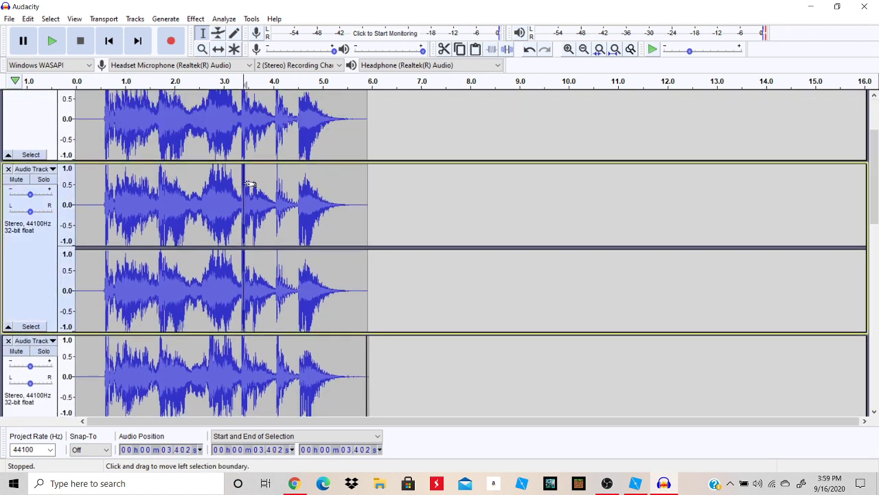
pyautogui.click(241, 184)
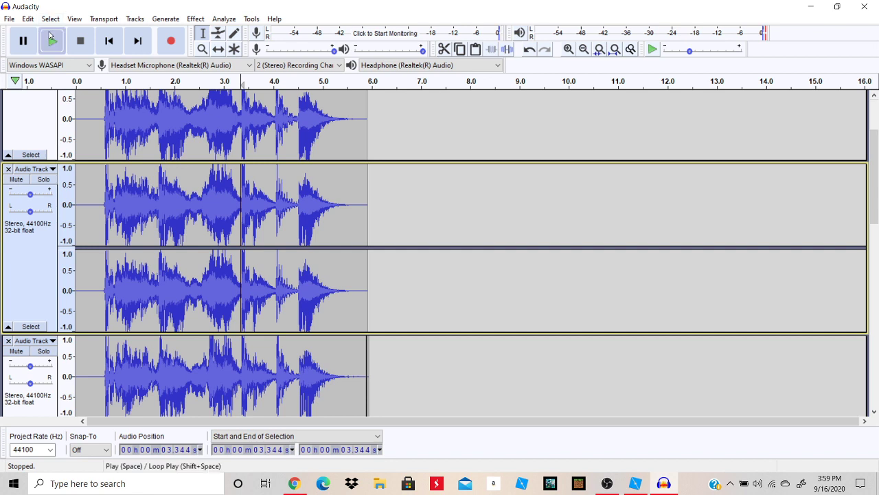
pyautogui.click(50, 37)
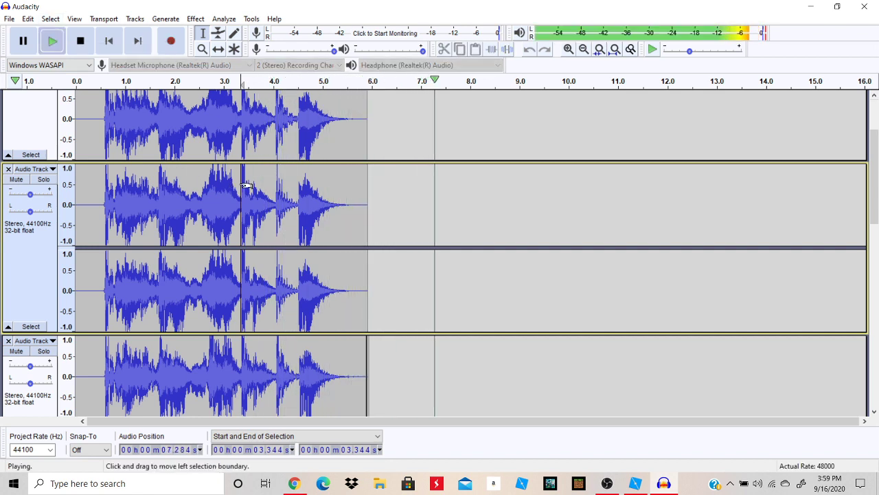
pyautogui.click(82, 42)
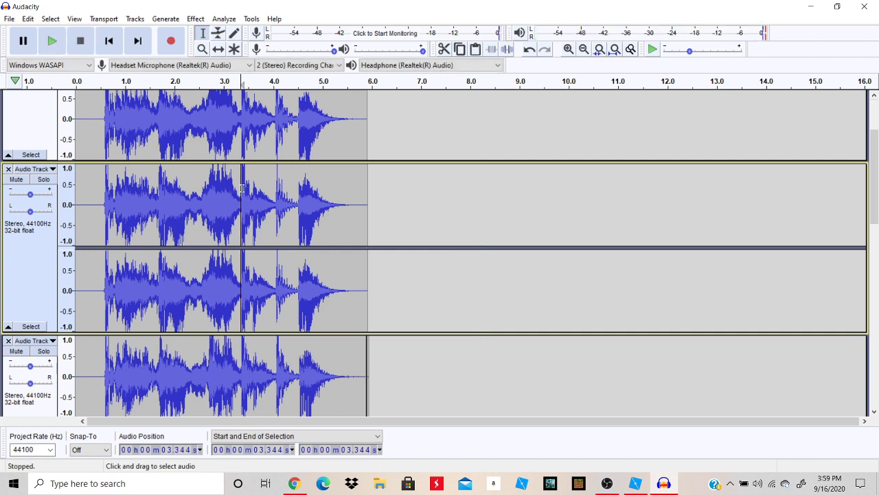
# Select the second voice track's ending from about 3.33 to 5.92 seconds
pyautogui.click(240, 188)
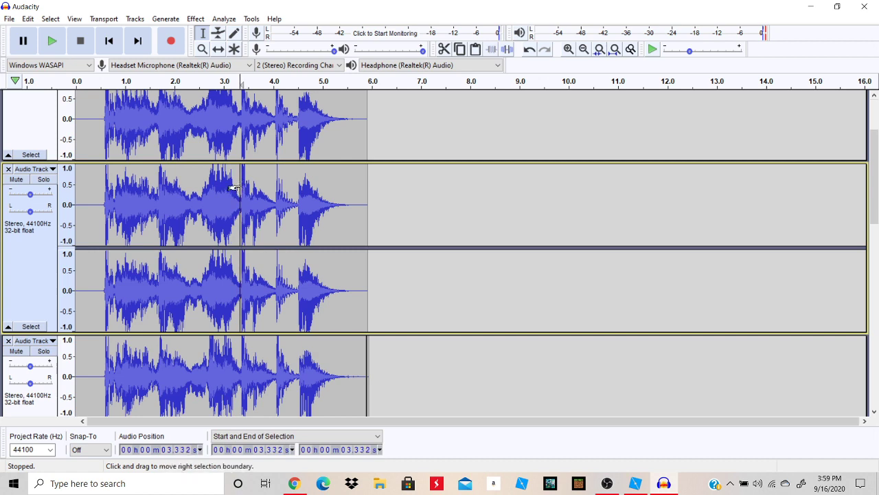
pyautogui.moveTo(234, 188); pyautogui.dragTo(359, 200)
pyautogui.scroll(-5, 385, 217)
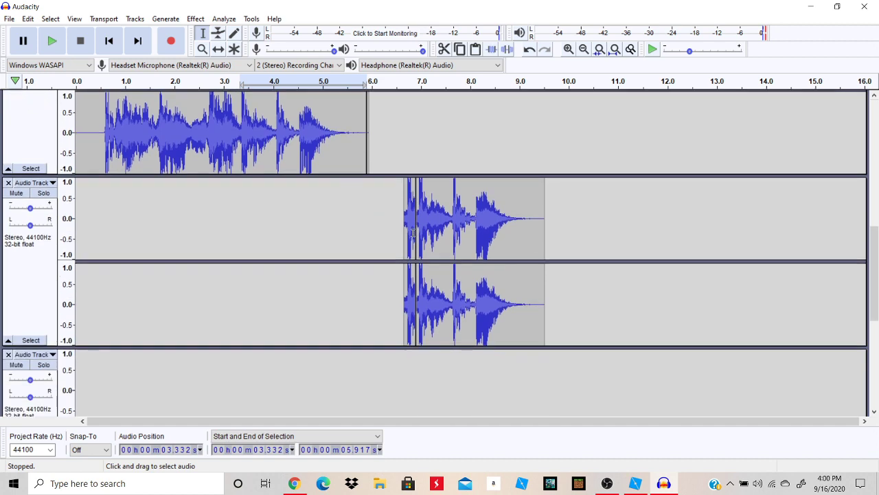
pyautogui.scroll(5, 413, 232)
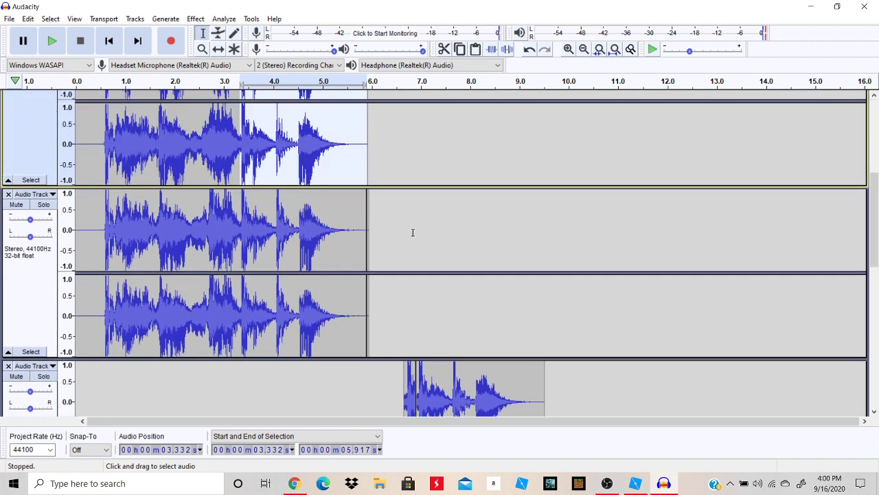
pyautogui.scroll(1, 413, 232)
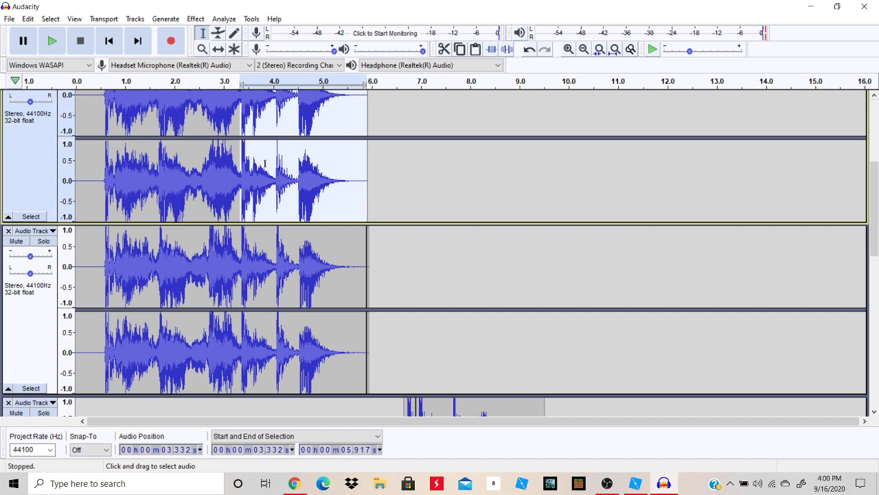
# Paste the copied audio into the empty track below the short clip, starting at 6.896 s
pyautogui.scroll(-3, 329, 226)
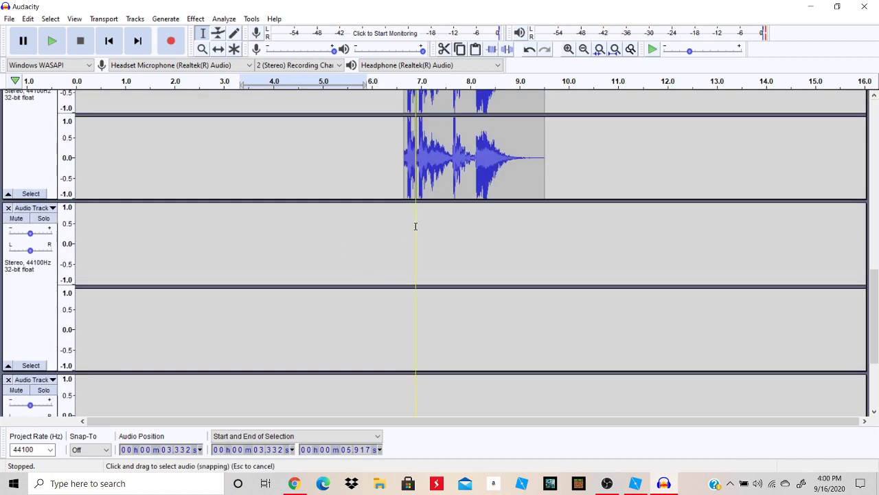
pyautogui.click(407, 217)
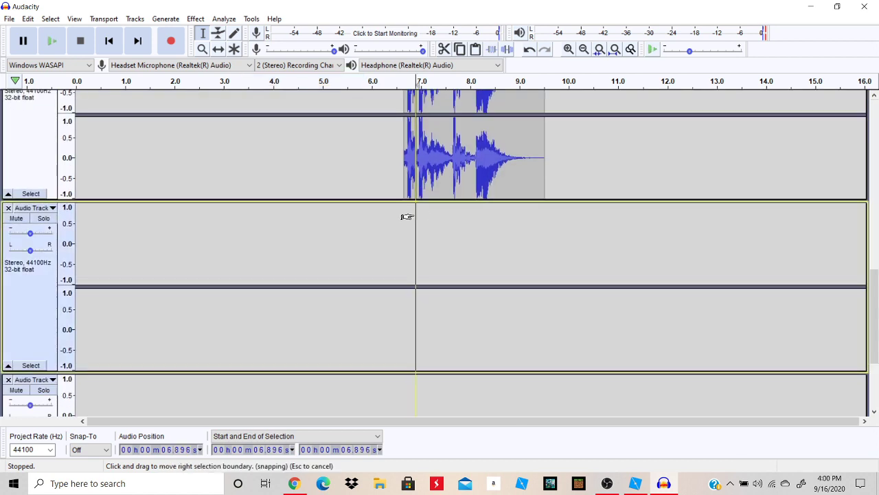
pyautogui.hotkey('ctrl', 'v')
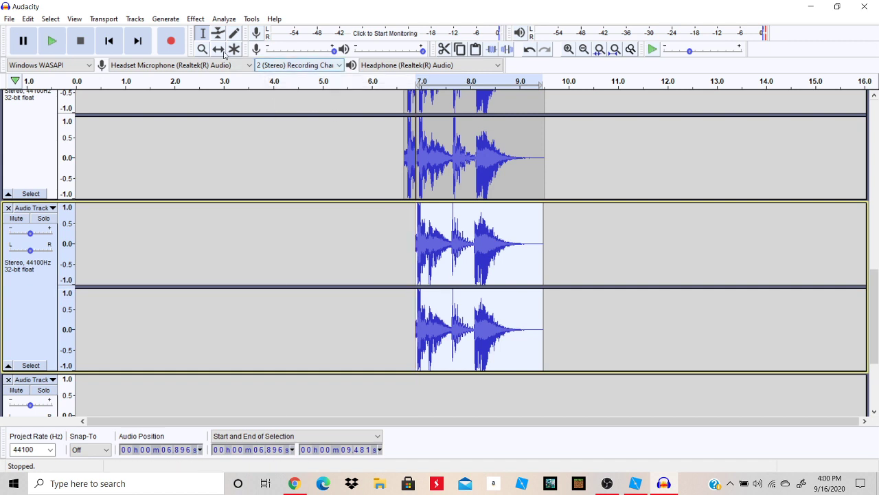
# Play back the newly pasted audio from 6.896 s together with the clip in the track above
pyautogui.click(59, 42)
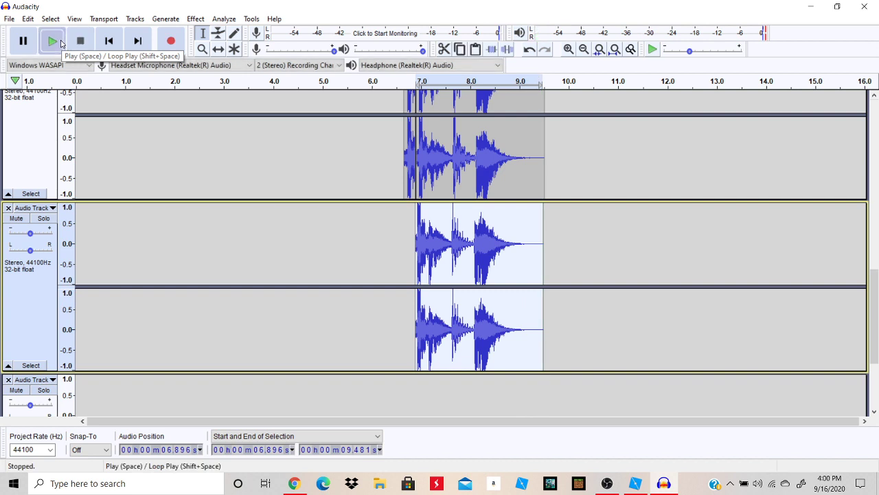
pyautogui.click(53, 41)
pyautogui.click(272, 157)
pyautogui.scroll(3, 272, 156)
pyautogui.click(55, 43)
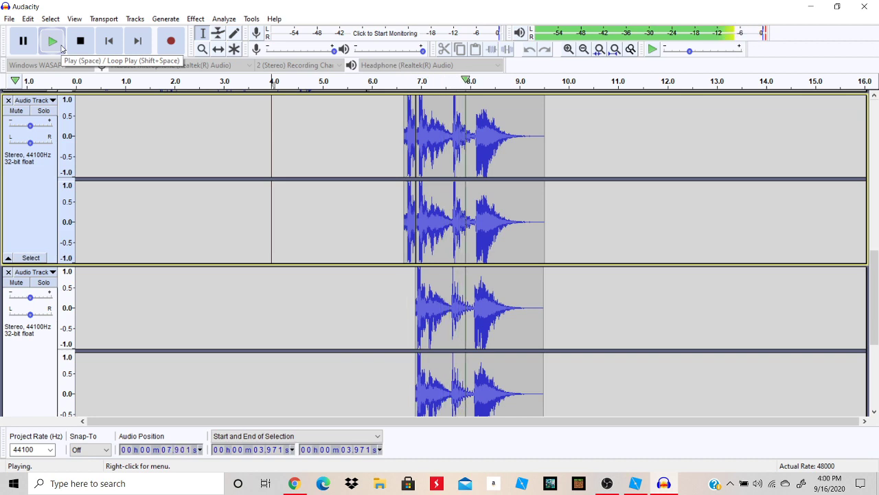
# Play the third track's recording from about 3.344 s and stop shortly after
pyautogui.scroll(3, 241, 180)
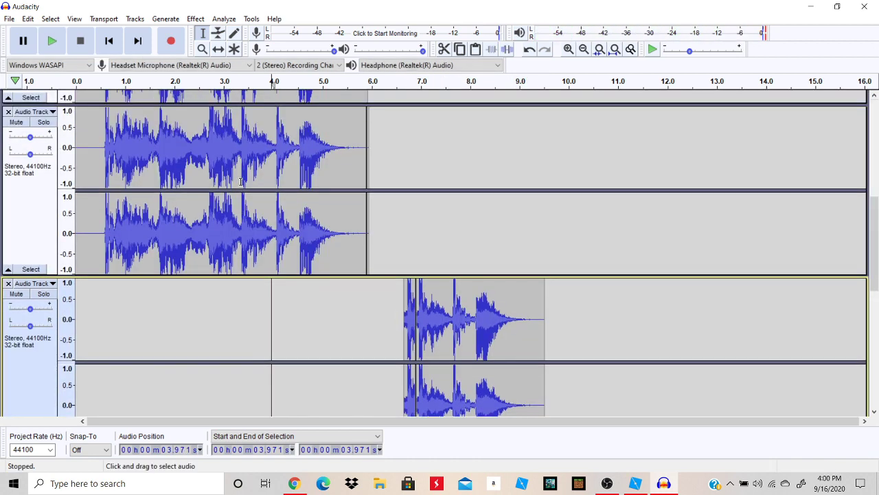
pyautogui.click(242, 207)
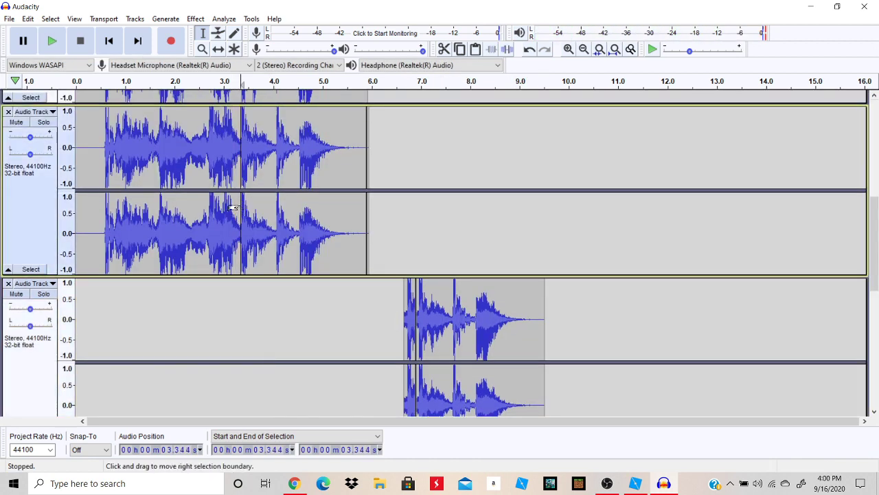
pyautogui.click(49, 42)
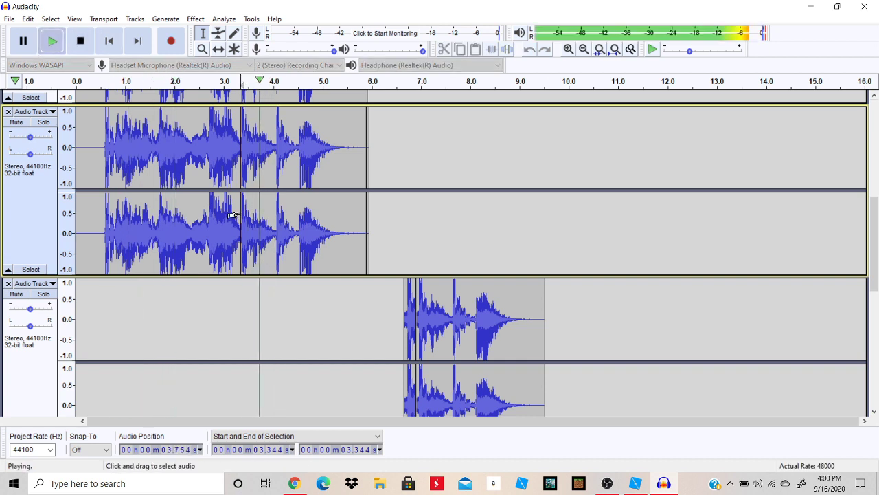
pyautogui.press('space')
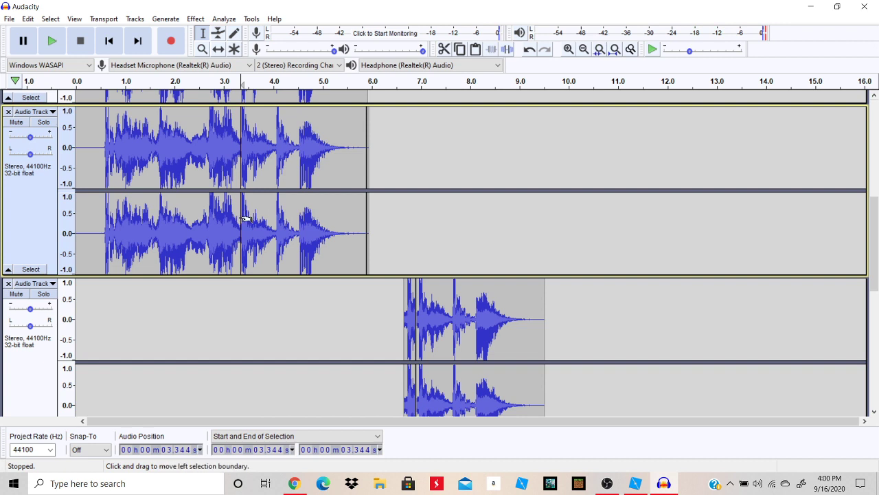
# Select the ending of the third track's recording from about 3.309 s to 5.942 s
pyautogui.moveTo(239, 219); pyautogui.dragTo(368, 233)
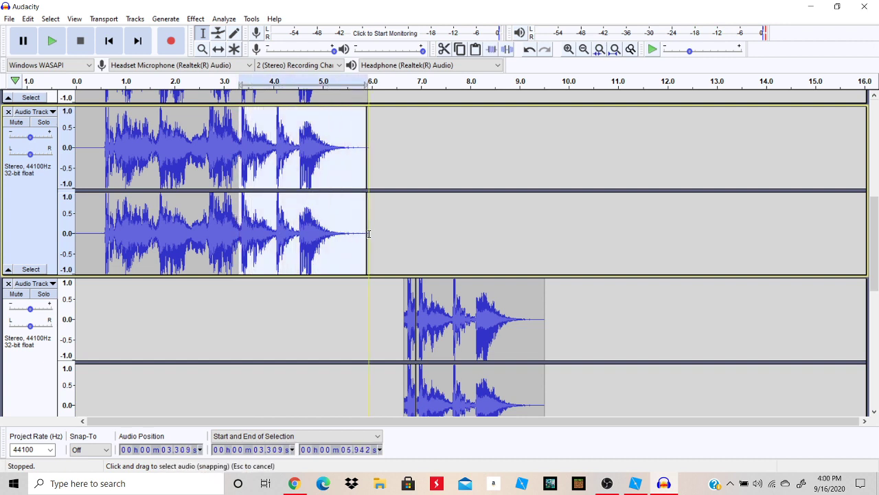
pyautogui.scroll(-1, 404, 232)
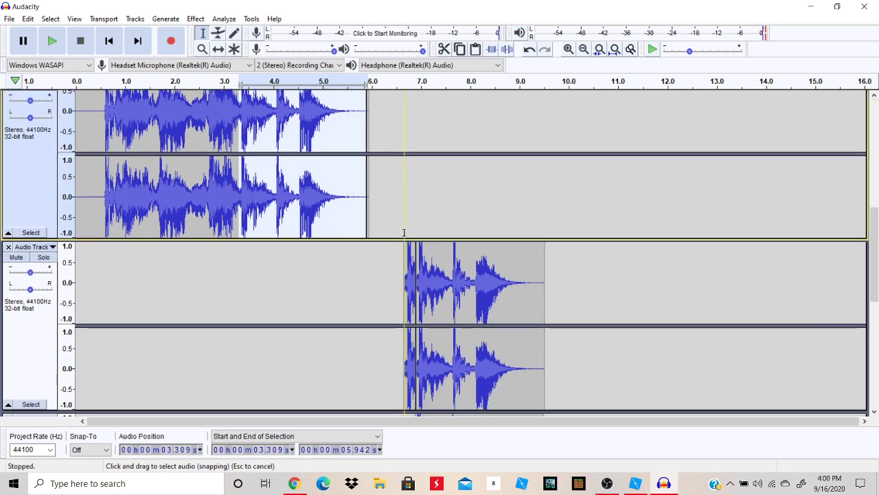
pyautogui.keyDown('ctrl'); pyautogui.scroll(-2, 404, 232); pyautogui.keyUp('ctrl')
pyautogui.scroll(-3, 404, 232)
pyautogui.scroll(-3, 341, 241)
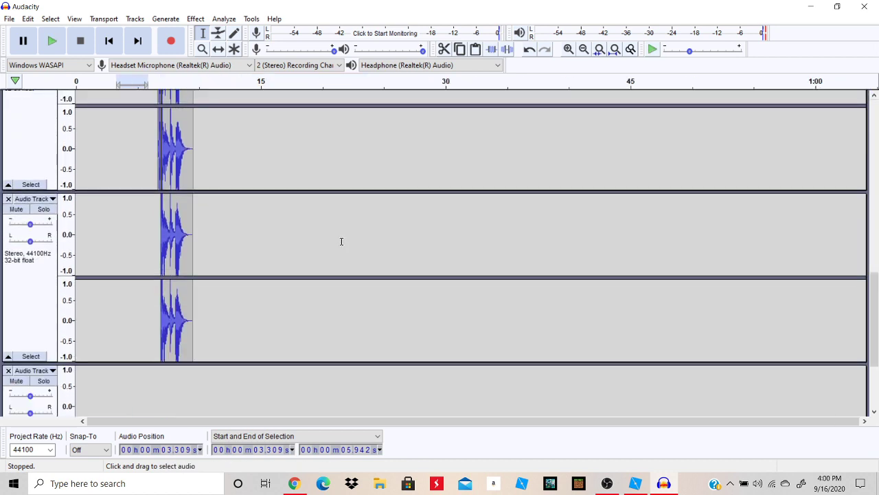
# Undo the last paste and the recent track additions
pyautogui.hotkey('ctrl', 'z')
pyautogui.hotkey('ctrl', 'z')
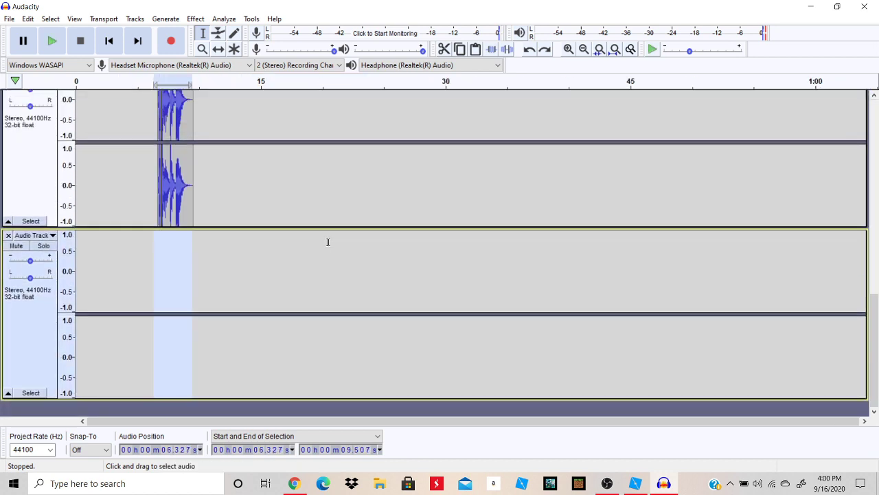
# Play the selected range from 6.327 s to 9.507 s, and play the opening of the project from the start of the timeline
pyautogui.scroll(15, 287, 243)
pyautogui.scroll(-3, 287, 244)
pyautogui.scroll(3, 287, 244)
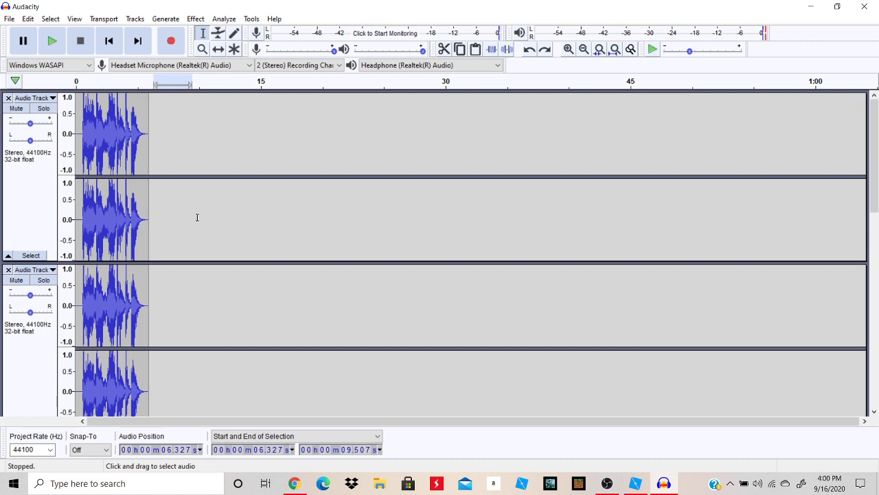
pyautogui.scroll(-2, 197, 217)
pyautogui.click(51, 40)
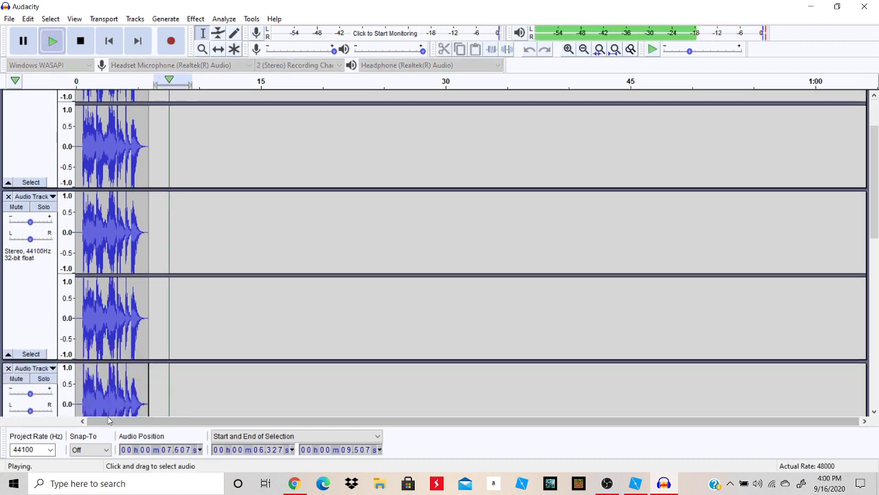
pyautogui.click(88, 41)
pyautogui.scroll(3, 131, 108)
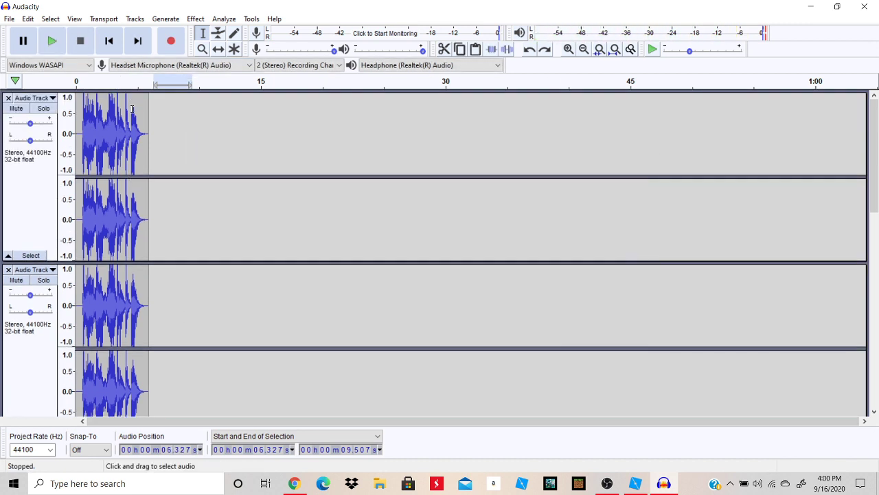
pyautogui.click(80, 82)
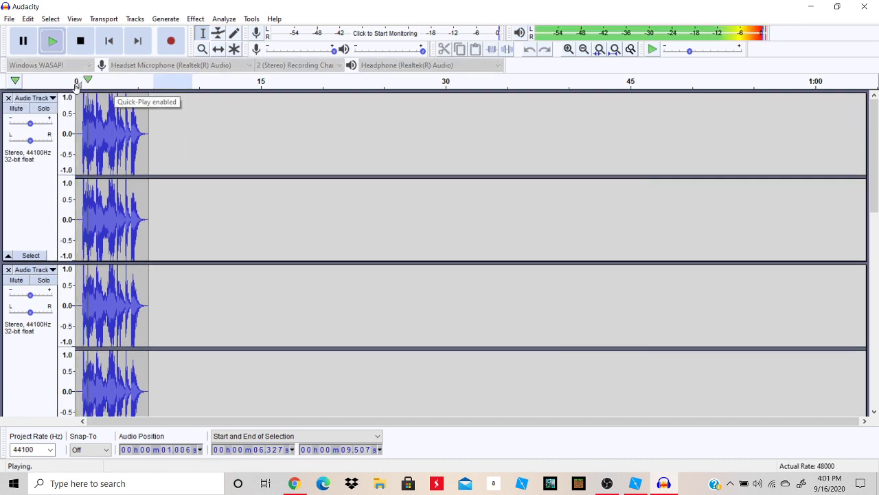
pyautogui.click(79, 45)
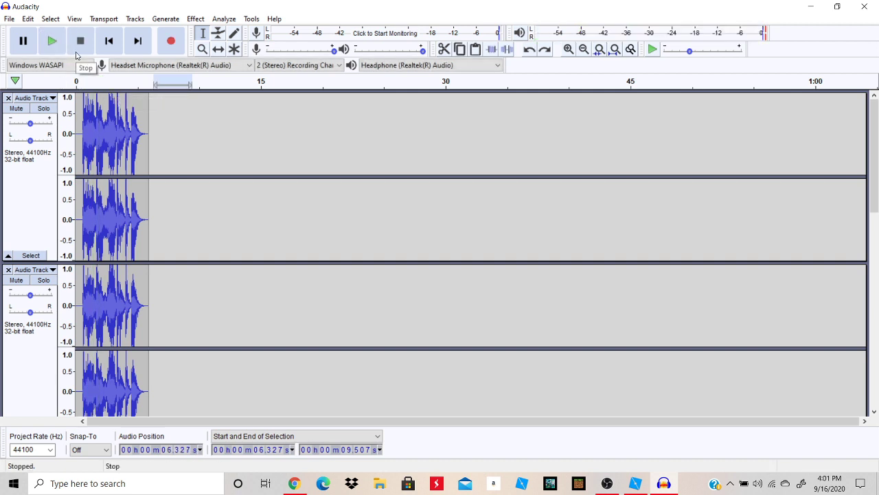
pyautogui.scroll(-5, 180, 188)
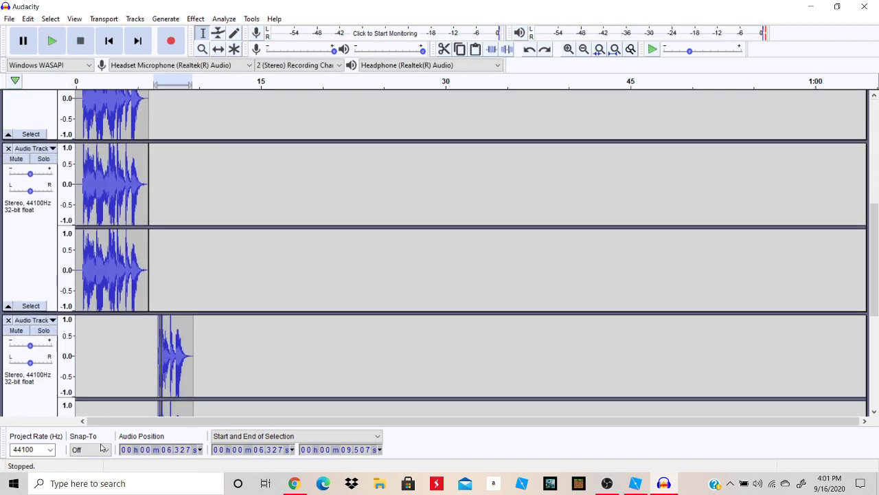
pyautogui.click(95, 449)
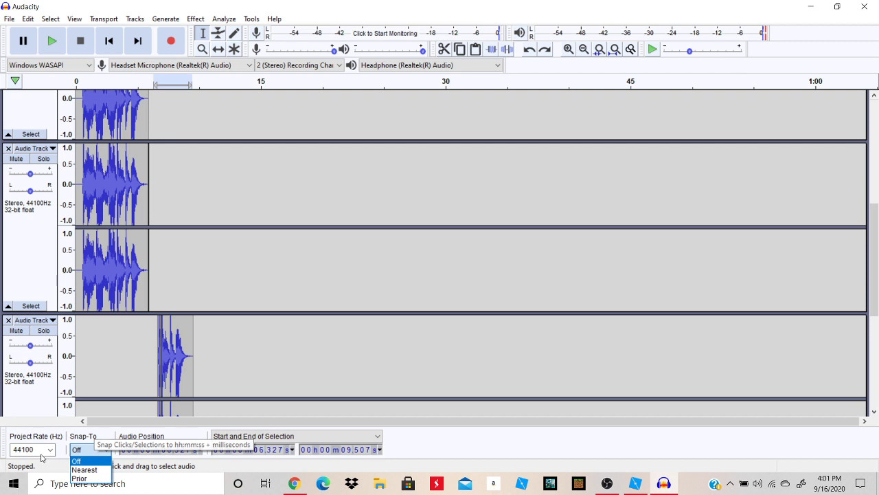
pyautogui.click(72, 296)
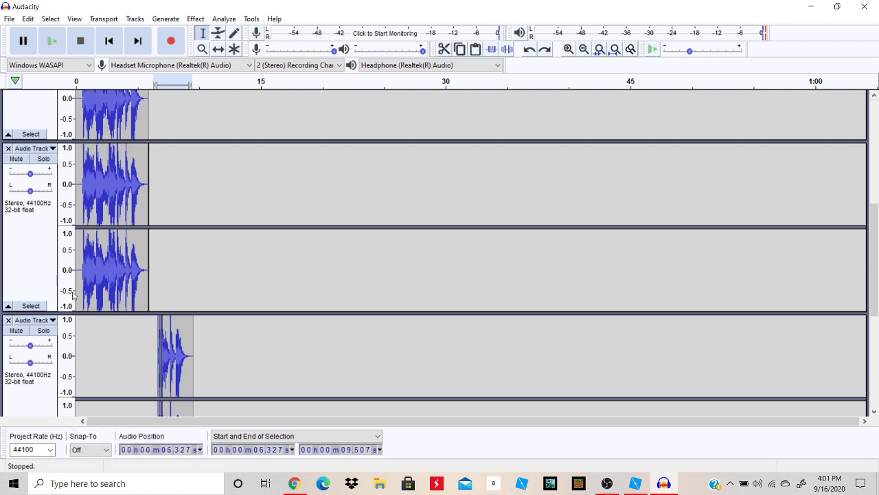
# Examine the waveforms of the second and third tracks closely around 0.6 s, where the sound begins
pyautogui.keyDown('ctrl'); pyautogui.scroll(5, 73, 295); pyautogui.keyUp('ctrl')
pyautogui.keyDown('ctrl'); pyautogui.scroll(-6, 72, 295); pyautogui.keyUp('ctrl')
pyautogui.scroll(3, 73, 294)
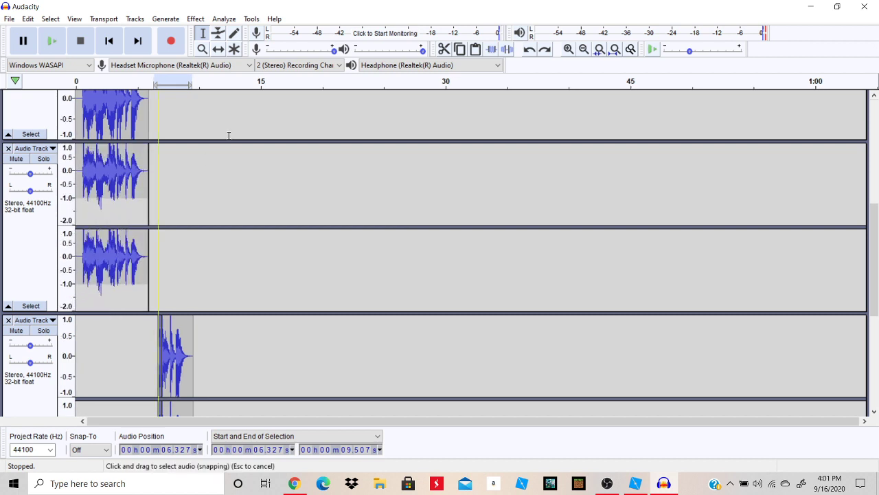
pyautogui.scroll(-3, 229, 112)
pyautogui.scroll(3, 229, 111)
pyautogui.scroll(-1, 230, 112)
pyautogui.keyDown('ctrl'); pyautogui.scroll(-4, 230, 113); pyautogui.keyUp('ctrl')
pyautogui.keyDown('ctrl'); pyautogui.scroll(11, 230, 113); pyautogui.keyUp('ctrl')
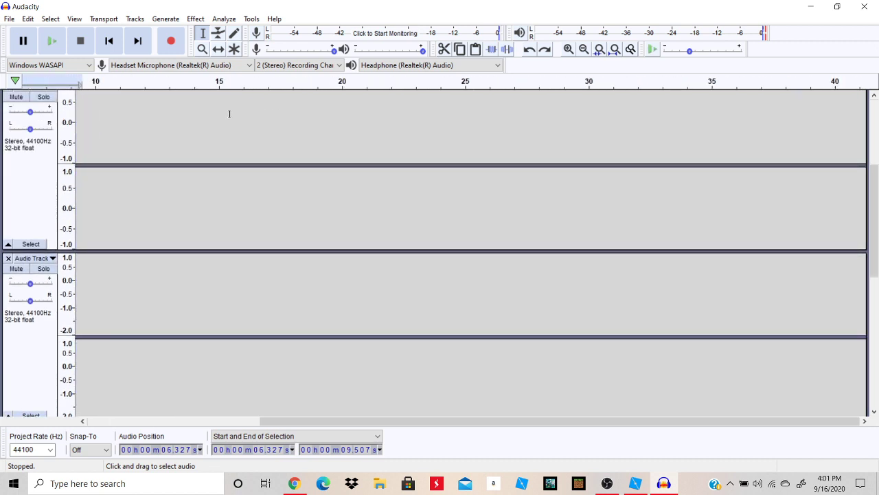
pyautogui.keyDown('ctrl'); pyautogui.scroll(2, 230, 113); pyautogui.keyUp('ctrl')
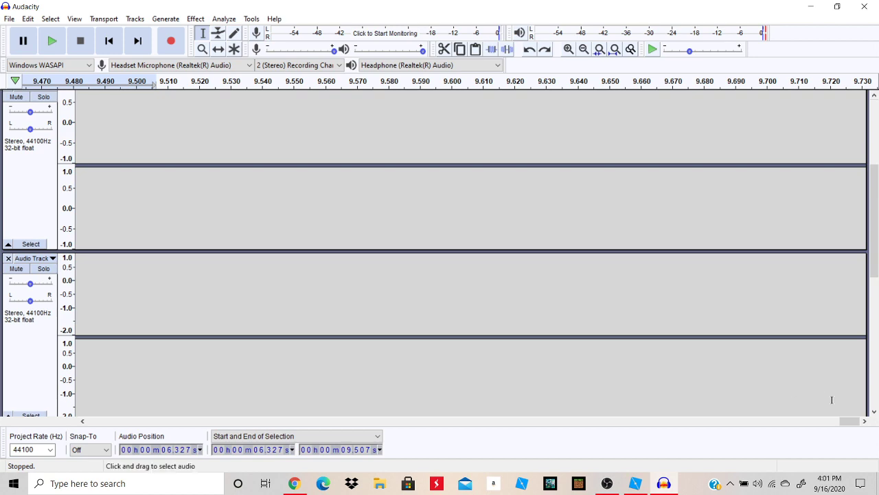
pyautogui.moveTo(857, 421); pyautogui.dragTo(140, 410)
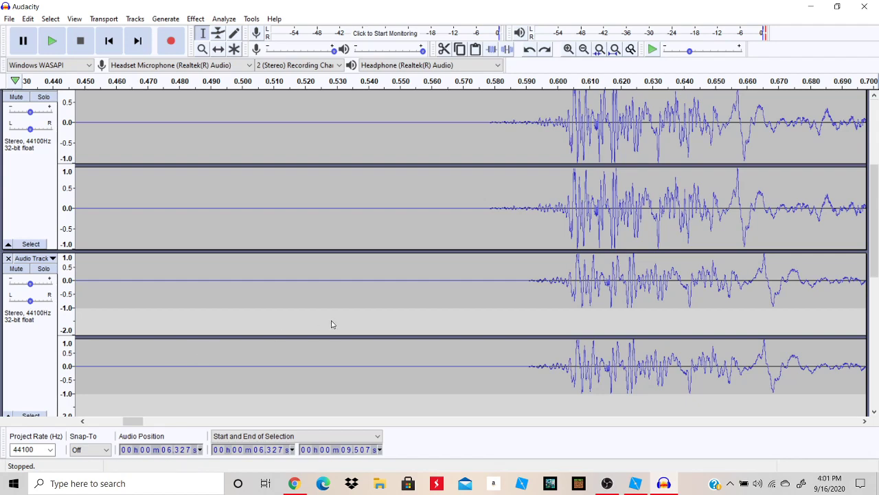
pyautogui.keyDown('ctrl'); pyautogui.scroll(-6, 335, 324); pyautogui.keyUp('ctrl')
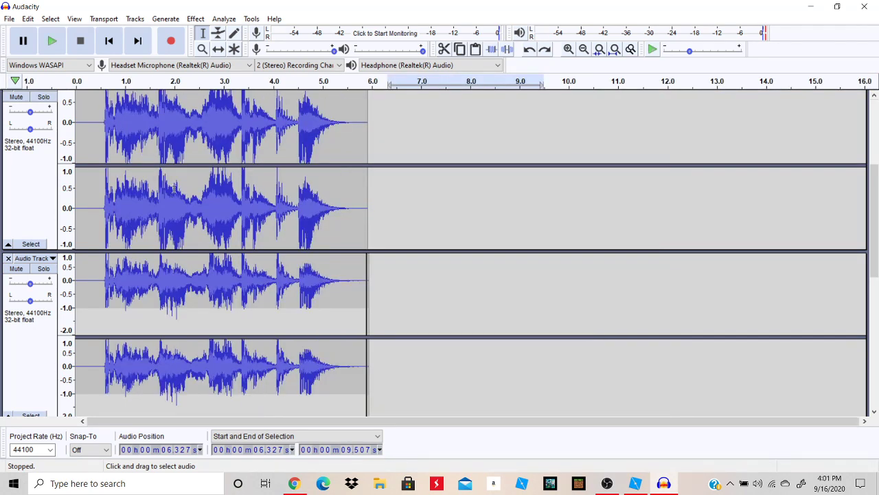
# Redo the undone new track and the paste of the audio at 6.896 s
pyautogui.scroll(-8, 268, 237)
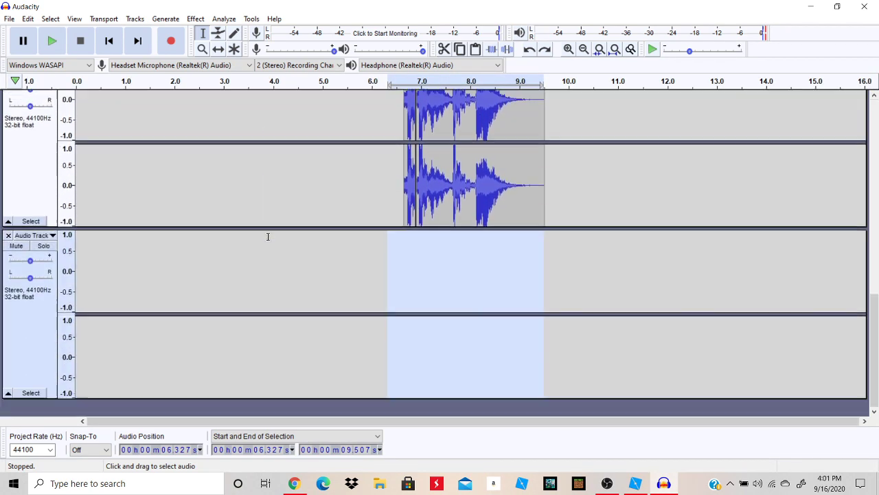
pyautogui.scroll(4, 268, 236)
pyautogui.scroll(-4, 268, 237)
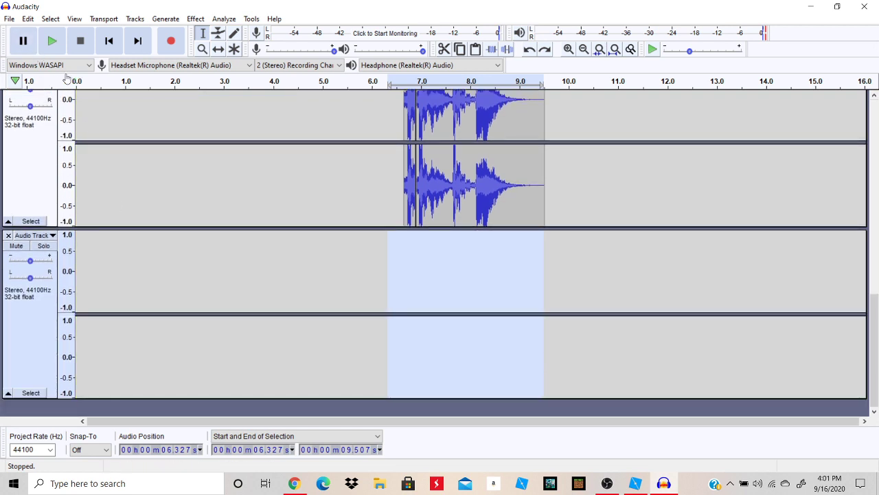
pyautogui.click(10, 18)
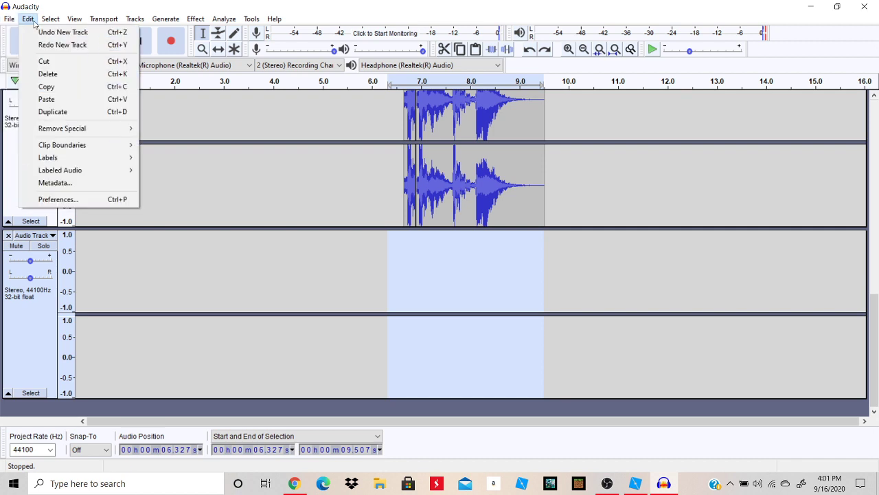
pyautogui.moveTo(28, 18)
pyautogui.click(46, 45)
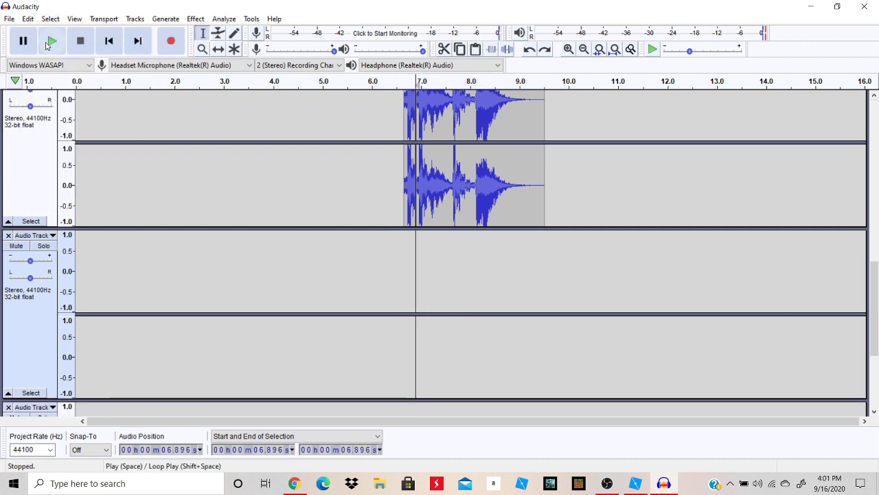
pyautogui.hotkey('alt', 'e')
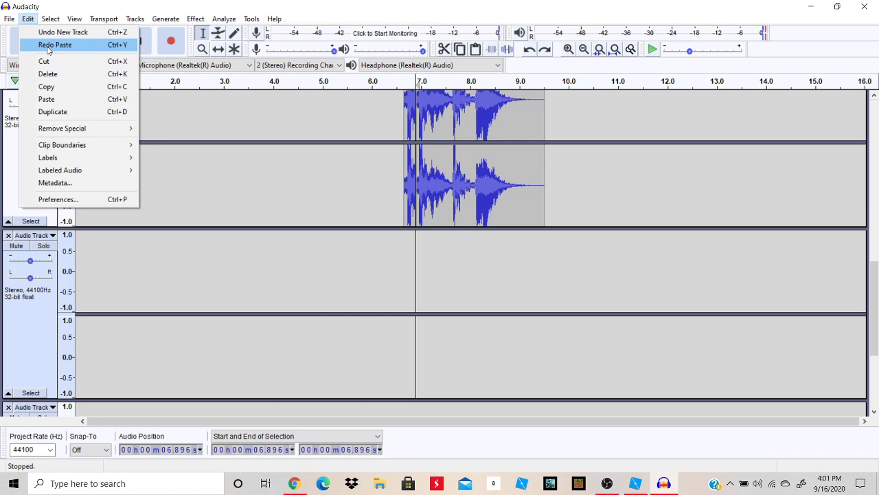
pyautogui.click(54, 45)
pyautogui.scroll(-3, 225, 212)
pyautogui.scroll(4, 225, 212)
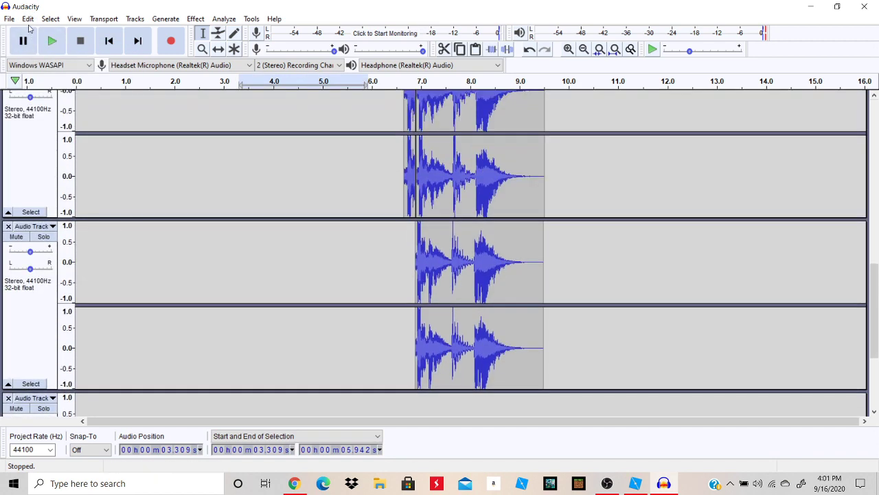
pyautogui.click(30, 22)
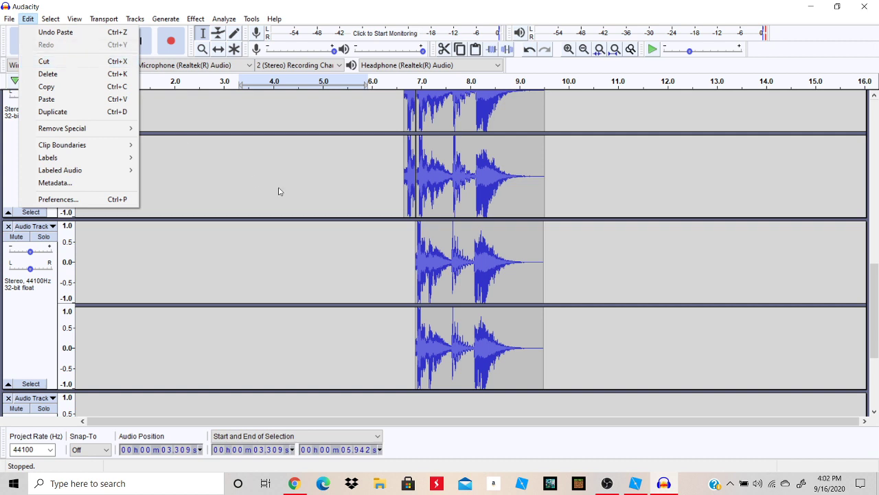
pyautogui.click(307, 180)
# Select the fifth track's clip from 6.896 s to 9.481 s and remove it
pyautogui.click(417, 282)
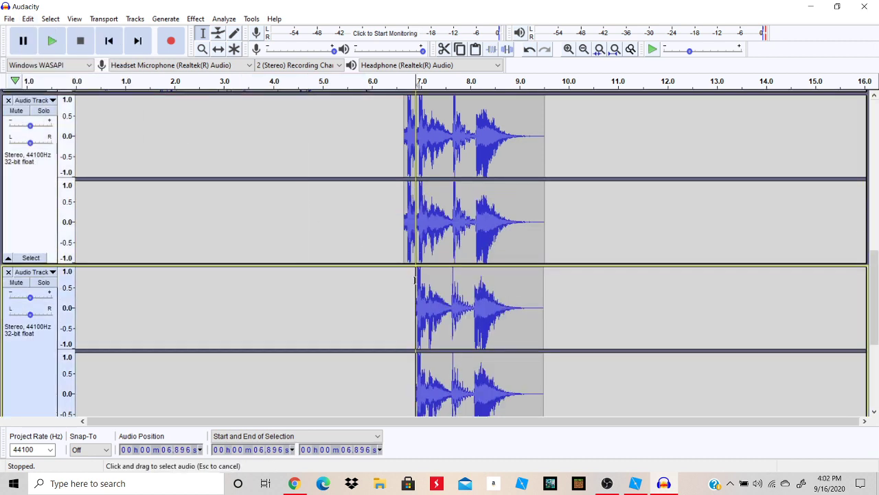
pyautogui.moveTo(415, 278); pyautogui.dragTo(425, 278)
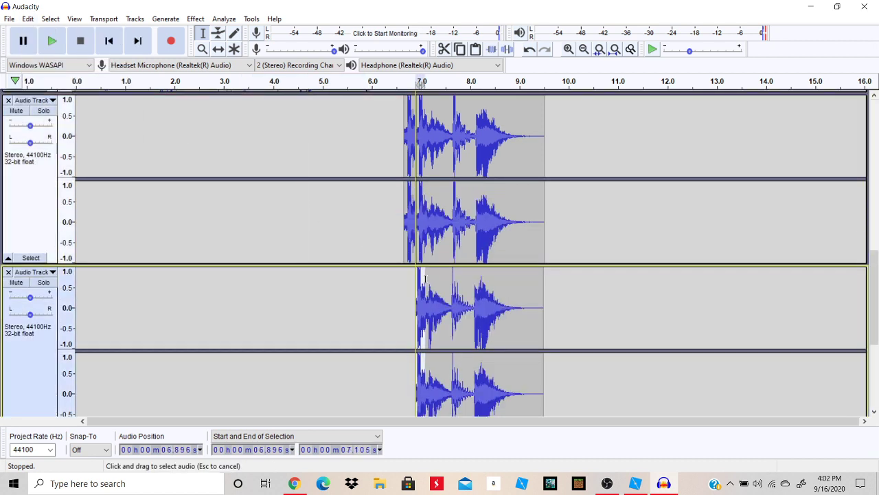
pyautogui.scroll(-1, 422, 280)
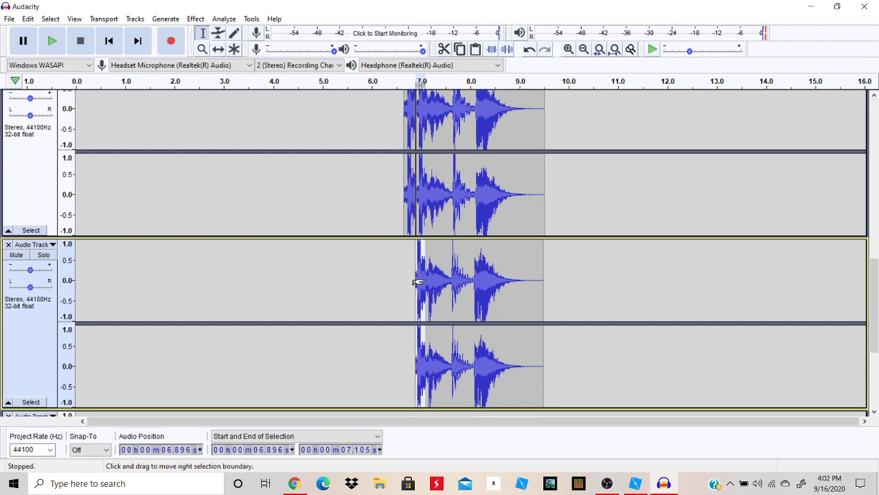
pyautogui.moveTo(413, 281); pyautogui.dragTo(517, 279)
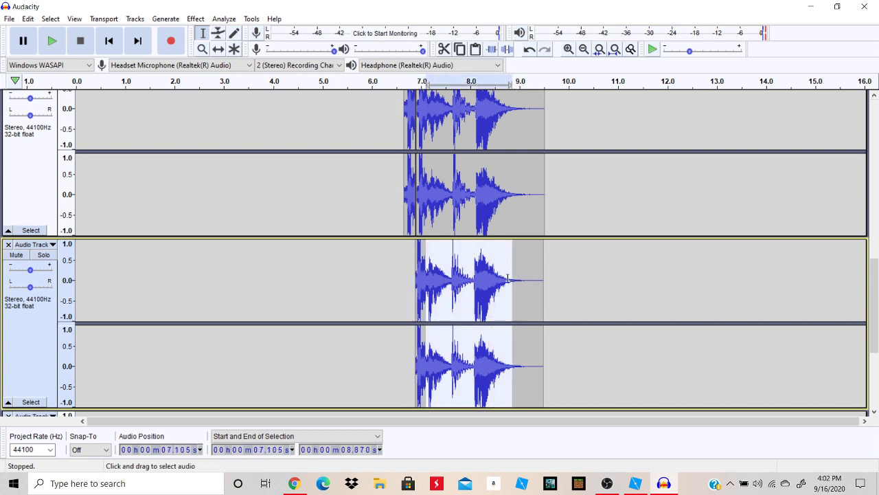
pyautogui.click(399, 272)
pyautogui.moveTo(416, 264); pyautogui.dragTo(543, 274)
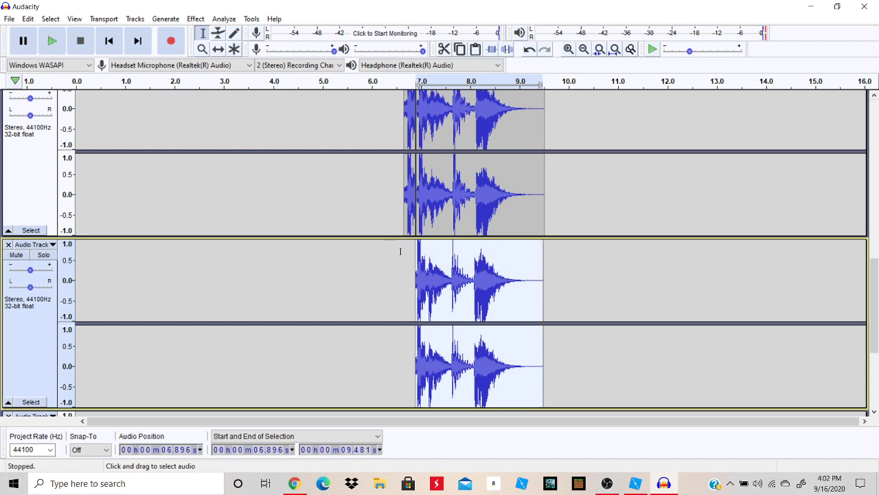
pyautogui.press('Delete')
# Paste the removed audio at 6.664 s in the fifth track, and insert a short section from 6.664 s to 6.896 s in front of it
pyautogui.moveTo(414, 256); pyautogui.dragTo(406, 258)
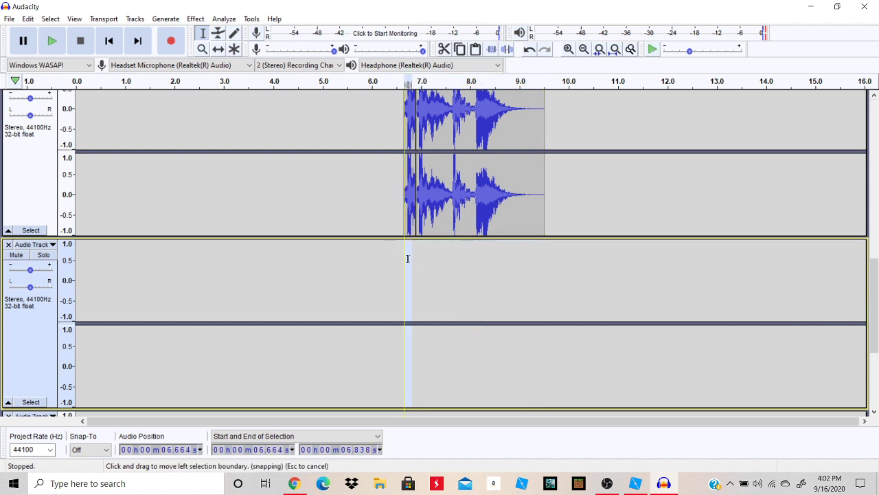
pyautogui.hotkey('ctrl', 'v')
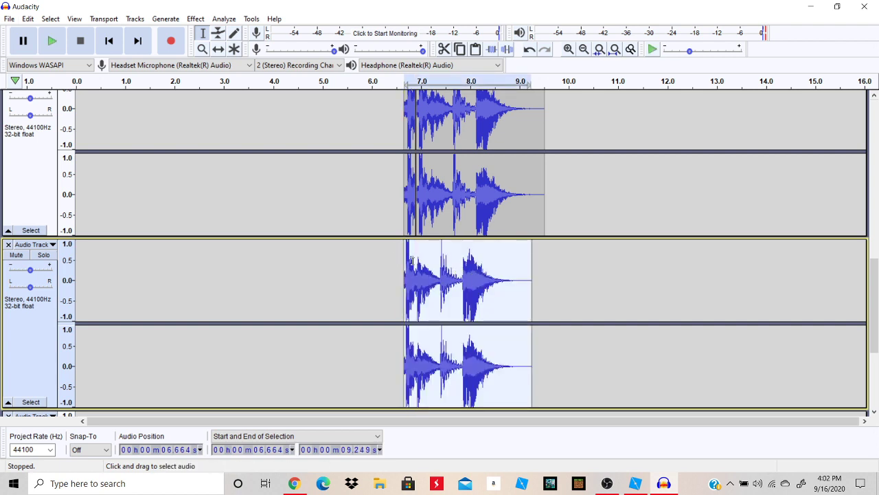
pyautogui.click(437, 265)
pyautogui.moveTo(405, 264)
pyautogui.mouseDown()
pyautogui.moveTo(414, 264)
pyautogui.moveTo(405, 264)
pyautogui.mouseUp()
pyautogui.click(401, 252)
pyautogui.click(405, 253)
pyautogui.hotkey('ctrl', 'v')
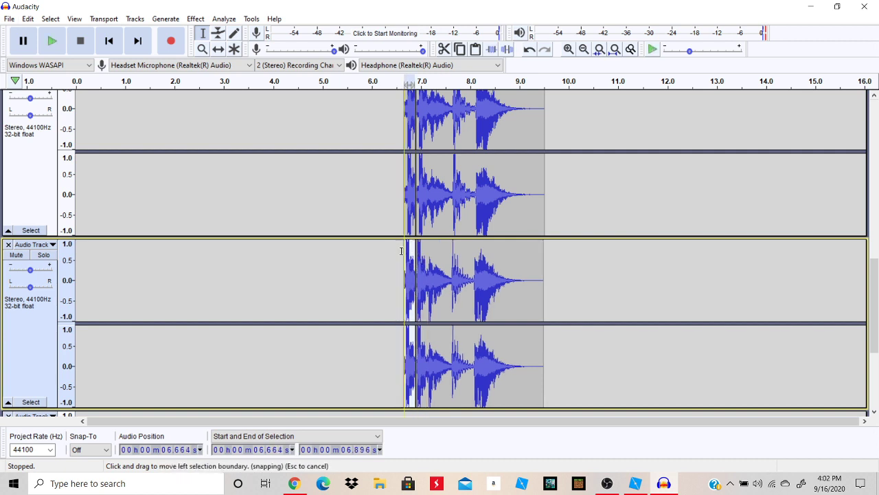
# Play the project from 4.040 s, and play it again from 3.262 s
pyautogui.click(55, 41)
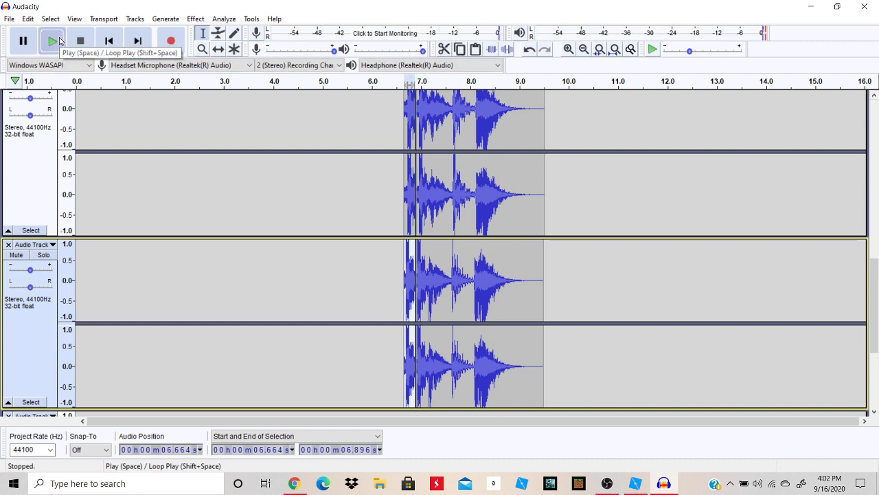
pyautogui.click(275, 216)
pyautogui.click(54, 41)
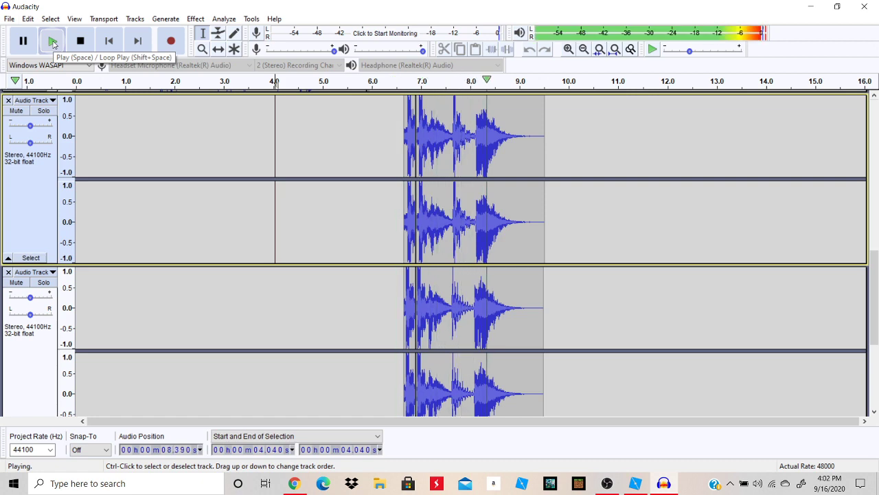
pyautogui.scroll(-5, 206, 182)
pyautogui.scroll(6, 278, 203)
pyautogui.scroll(1, 279, 203)
pyautogui.click(237, 187)
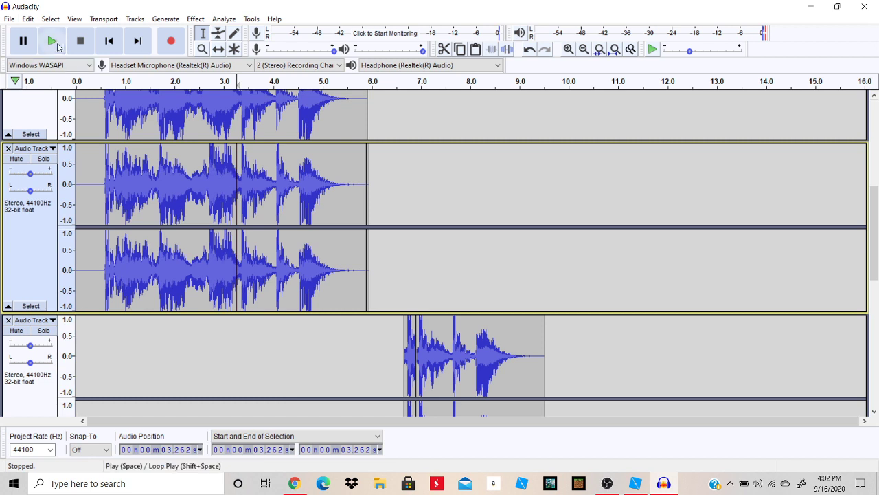
pyautogui.click(56, 44)
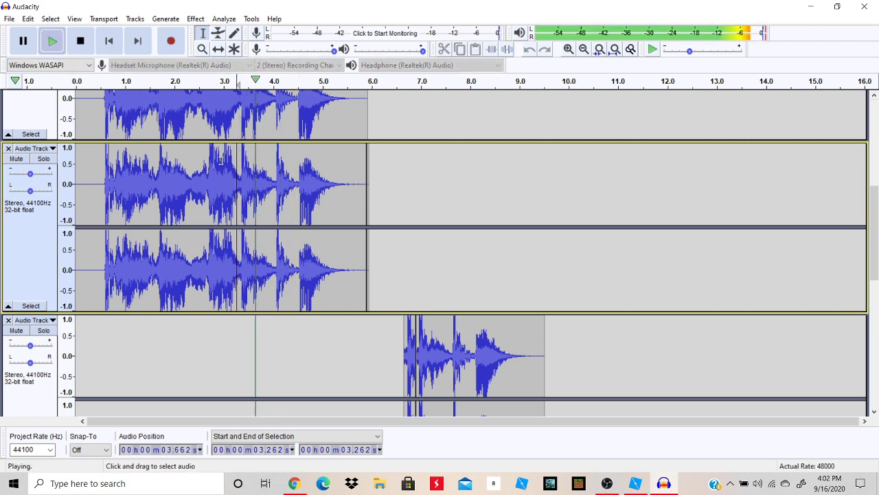
pyautogui.click(80, 41)
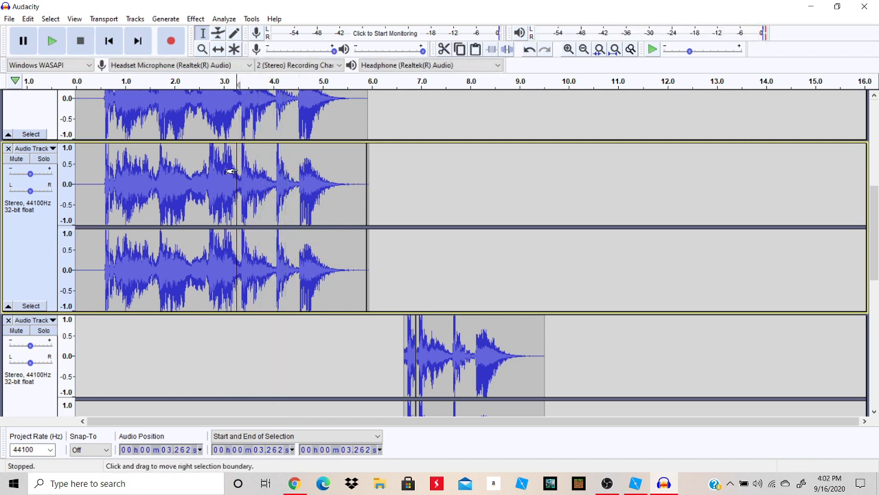
# Try placing a copy of the third track's section from 3.262 s to 5.921 s at 6.664 s in the empty last track
pyautogui.moveTo(232, 171); pyautogui.dragTo(368, 186)
pyautogui.scroll(-6, 371, 206)
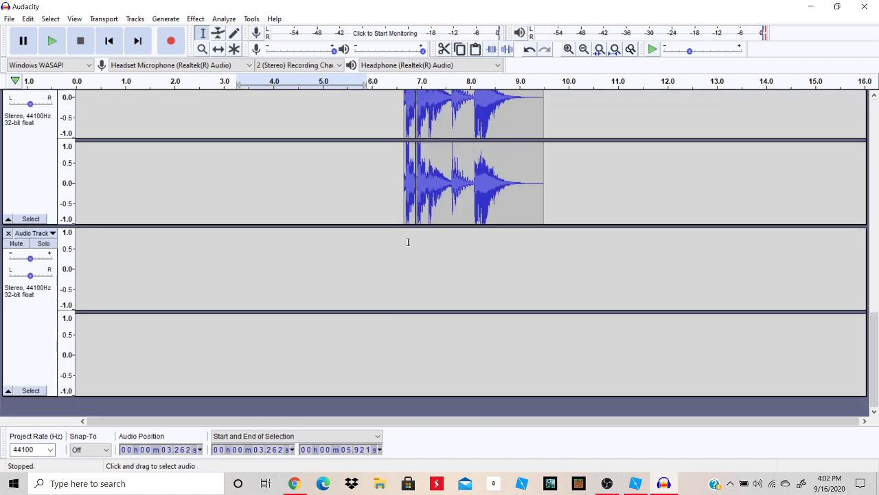
pyautogui.click(404, 233)
pyautogui.hotkey('ctrl', 'v')
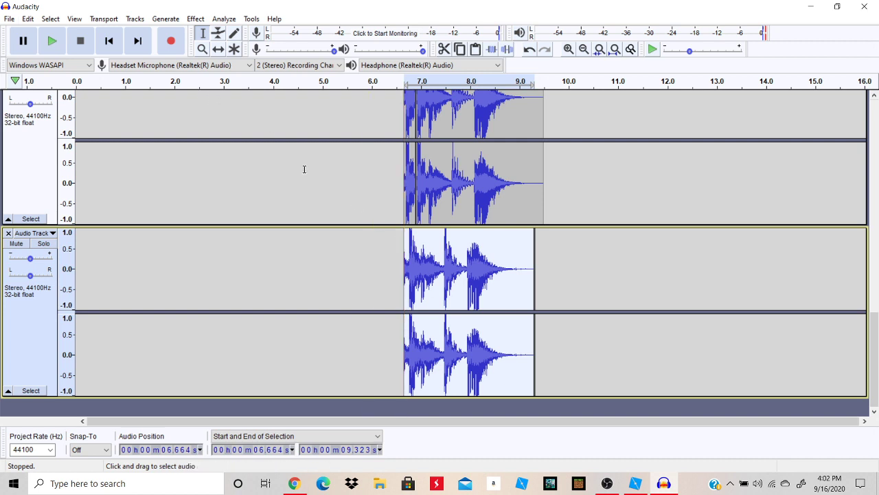
pyautogui.click(59, 42)
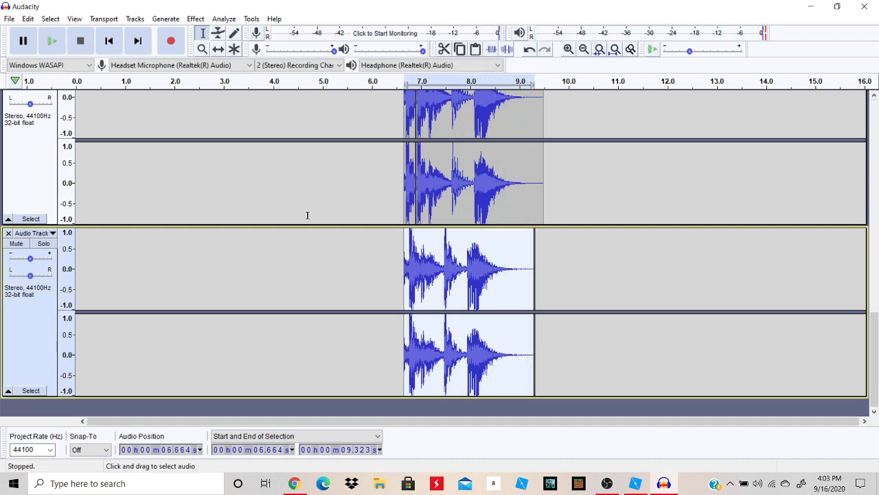
pyautogui.hotkey('ctrl', 'z')
# Examine the waveforms of the first three tracks around 3.3 s to find the starting point of the section for copying
pyautogui.scroll(10, 355, 236)
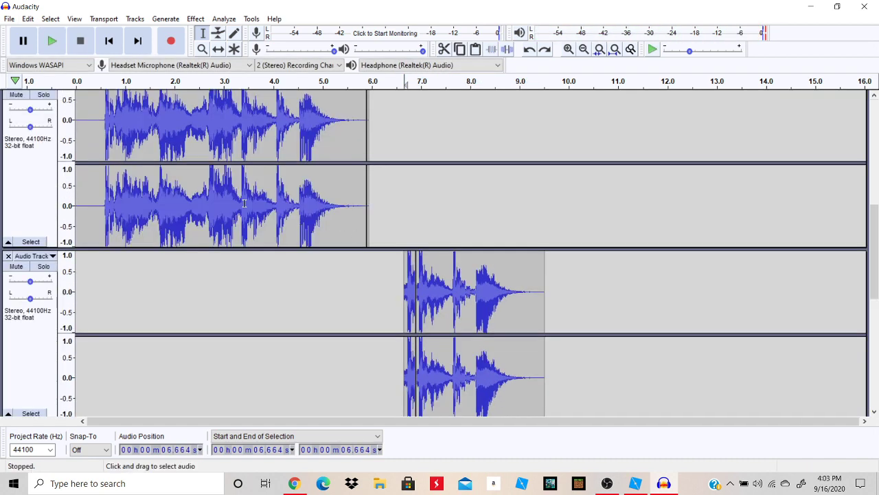
pyautogui.hotkey('ctrl', 'y')
pyautogui.click(239, 206)
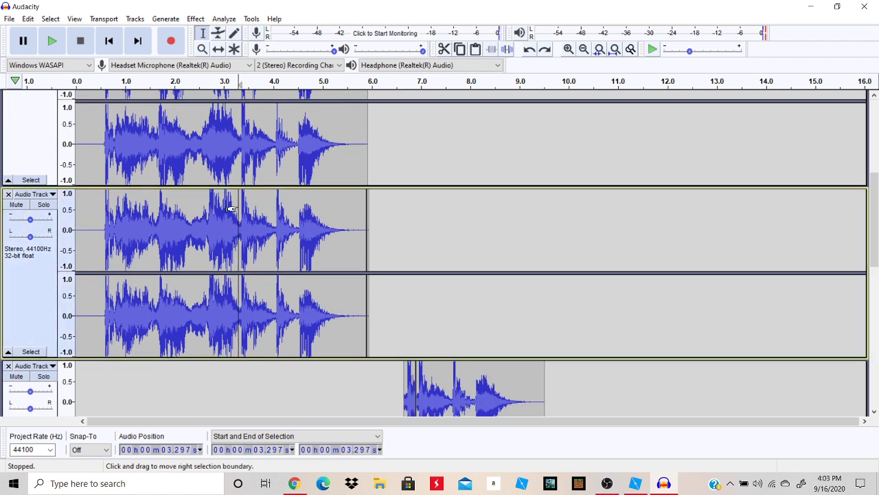
pyautogui.scroll(5, 239, 206)
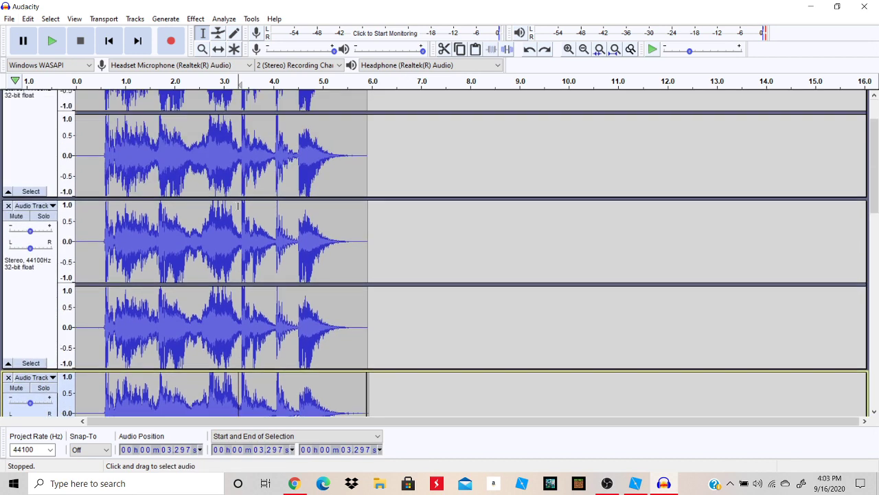
pyautogui.click(235, 137)
pyautogui.scroll(-10, 238, 137)
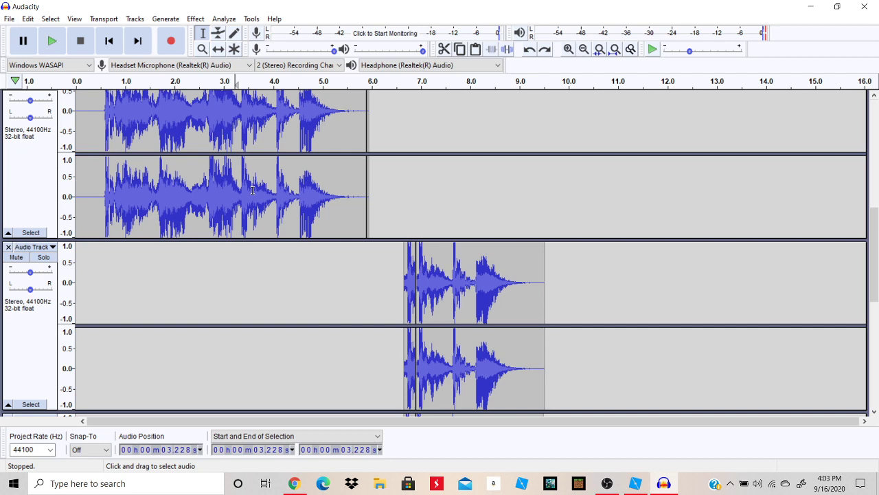
pyautogui.hotkey('ctrl', 'z')
pyautogui.scroll(-1, 252, 190)
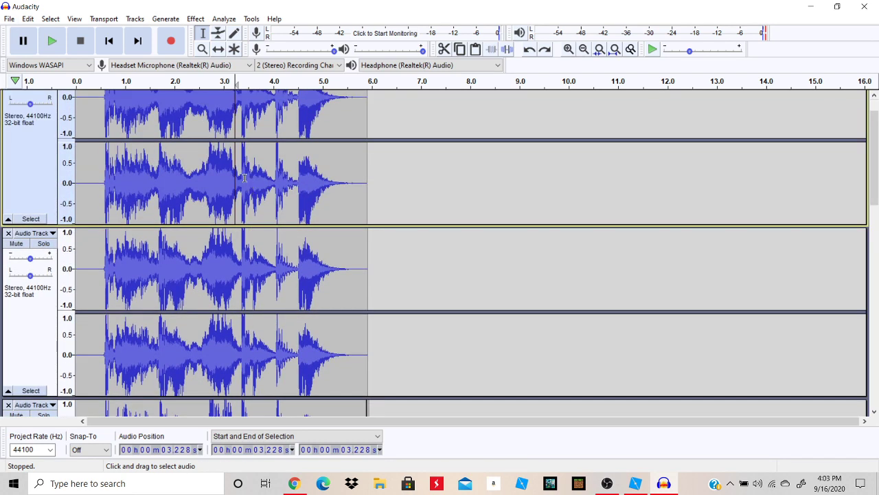
pyautogui.click(241, 178)
pyautogui.scroll(1, 240, 179)
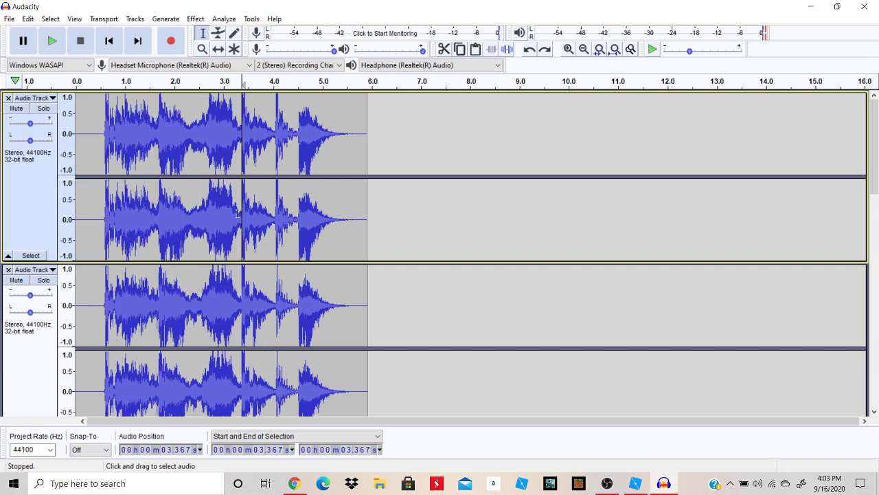
pyautogui.click(239, 211)
pyautogui.scroll(-3, 237, 240)
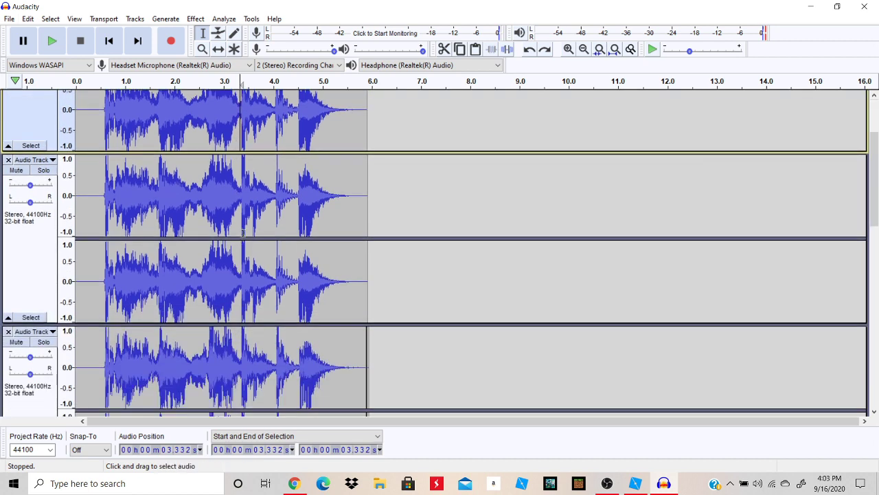
pyautogui.scroll(-1, 242, 232)
pyautogui.hotkey('ctrl', 'y')
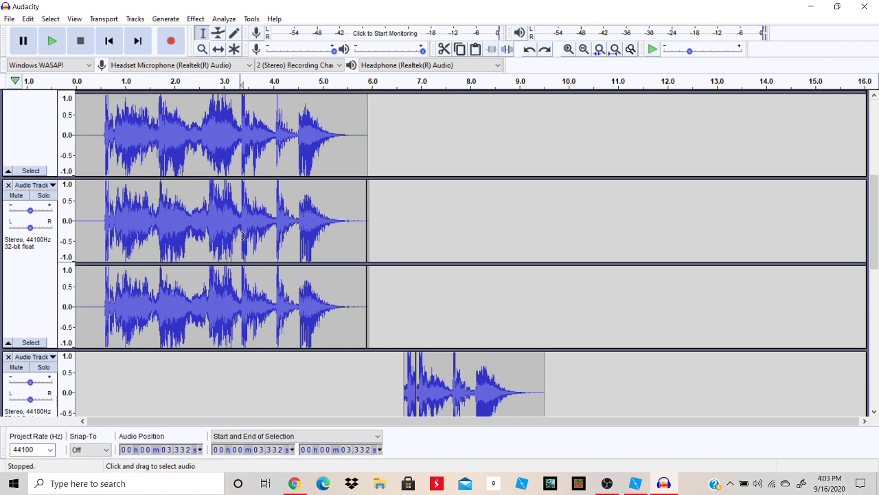
# Select and copy the third track's section from 3.320 s to 5.991 s
pyautogui.click(240, 304)
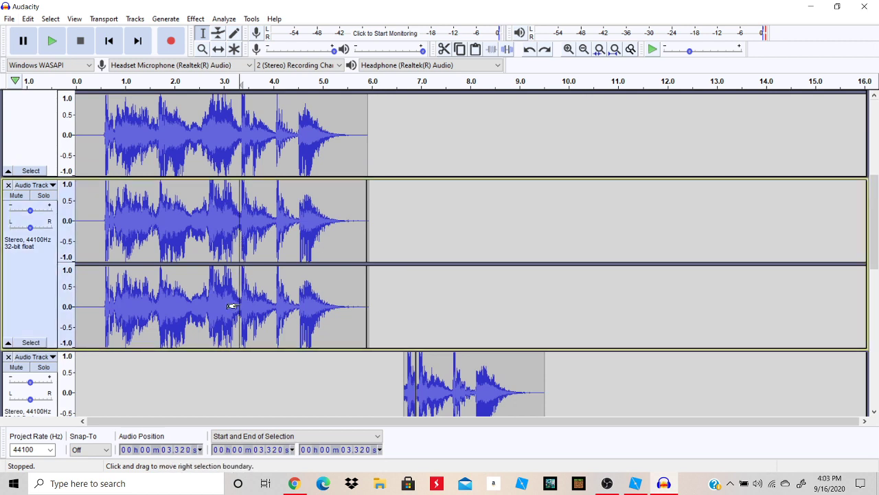
pyautogui.moveTo(241, 301); pyautogui.dragTo(364, 301)
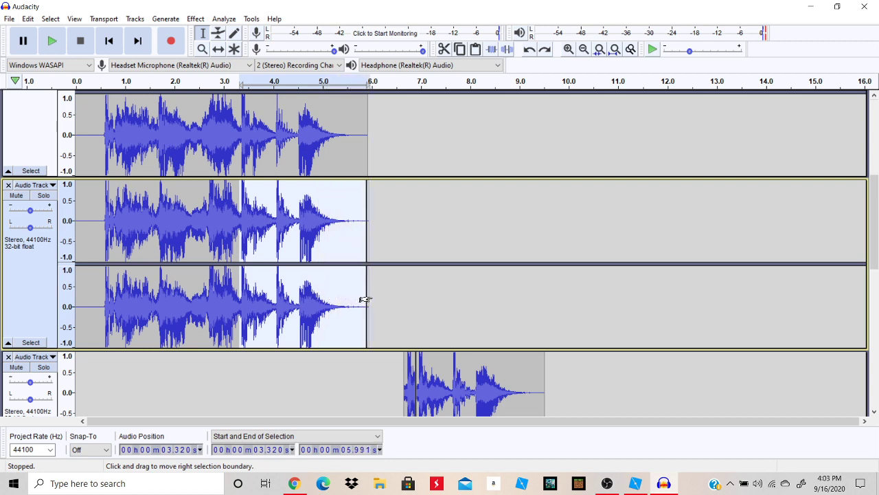
pyautogui.keyDown('ctrl'); pyautogui.scroll(-4, 374, 293); pyautogui.keyUp('ctrl')
pyautogui.scroll(-3, 375, 293)
pyautogui.scroll(3, 374, 294)
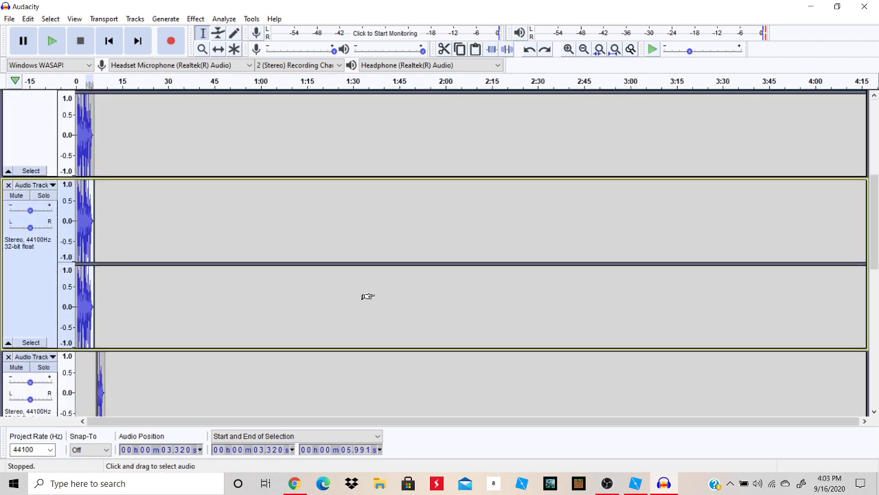
pyautogui.keyDown('ctrl'); pyautogui.scroll(6, 368, 296); pyautogui.keyUp('ctrl')
pyautogui.keyDown('ctrl'); pyautogui.scroll(-2, 364, 296); pyautogui.keyUp('ctrl')
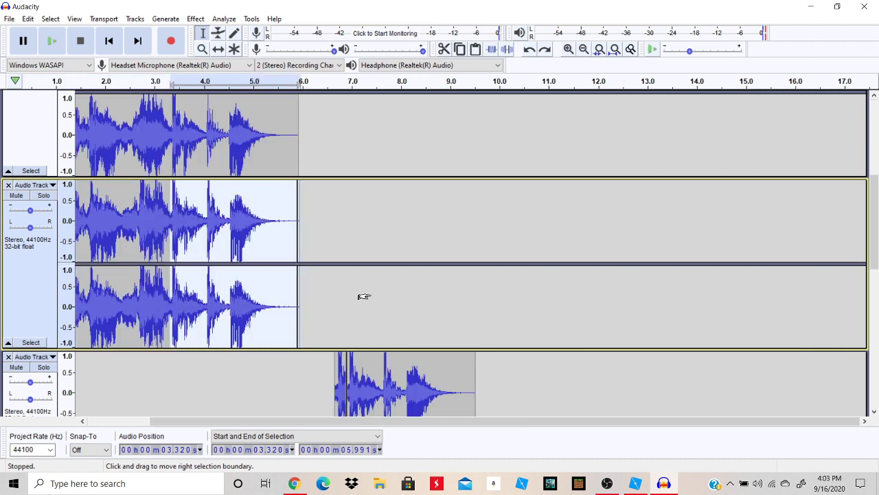
# Try the copied section at 6.664 s in the empty last track by pasting and playing it, and undo the paste
pyautogui.scroll(-5, 364, 296)
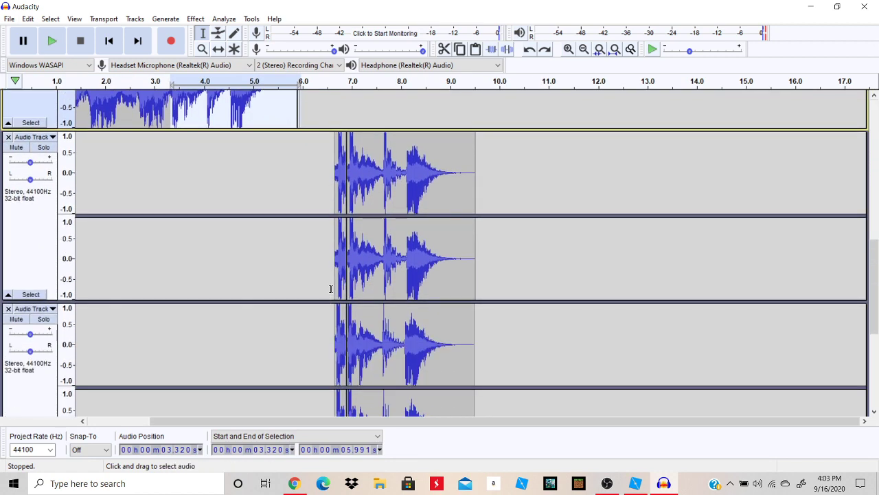
pyautogui.scroll(-4, 330, 289)
pyautogui.click(334, 295)
pyautogui.scroll(-1, 330, 294)
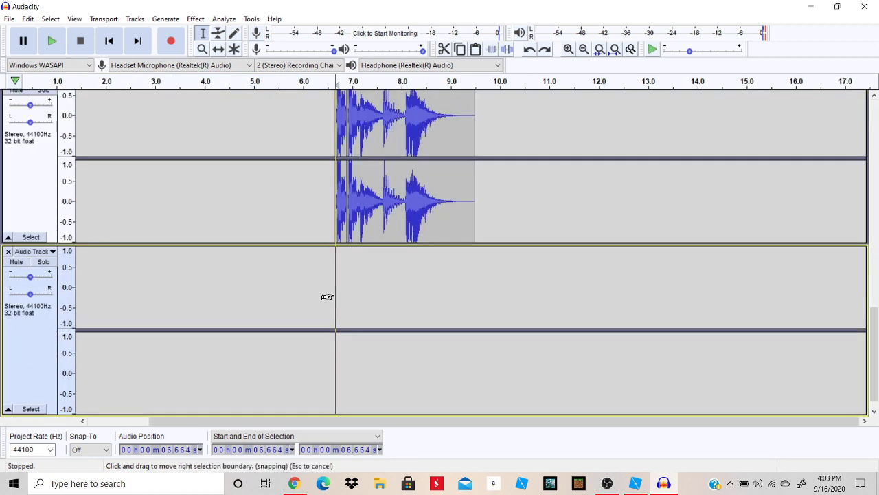
pyautogui.hotkey('ctrl', 'v')
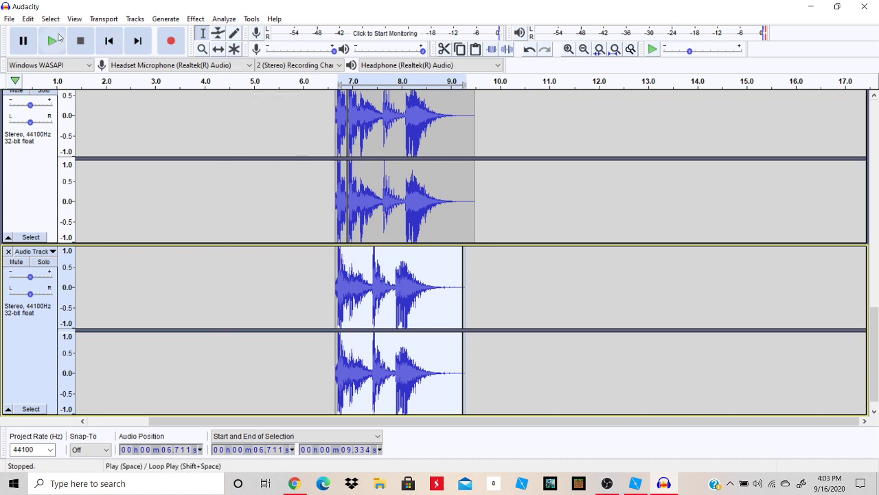
pyautogui.click(57, 40)
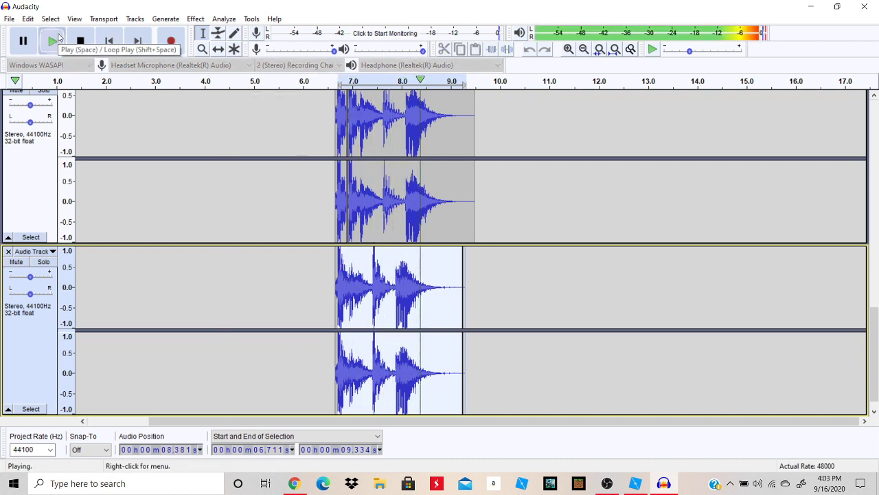
pyautogui.hotkey('ctrl', 'z')
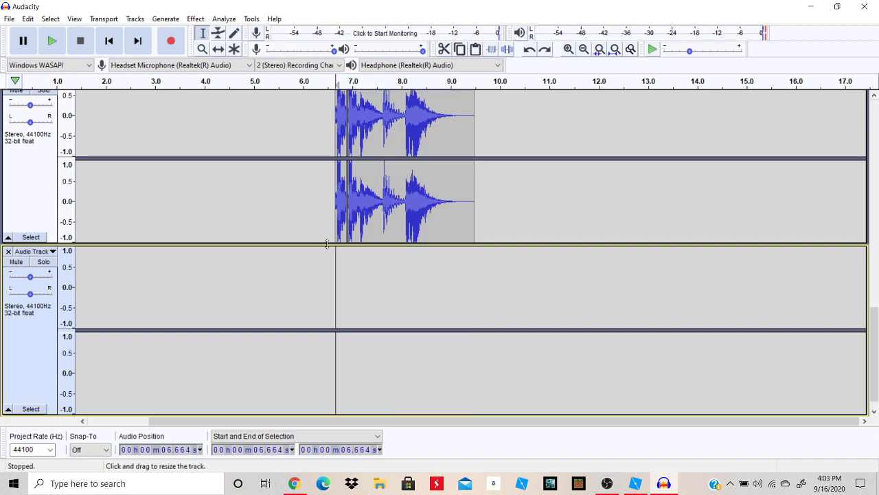
# Try a copy of the third track's section from 3.262 s to 5.898 s at 6.664 s in the empty last track, and undo the paste
pyautogui.scroll(5, 287, 240)
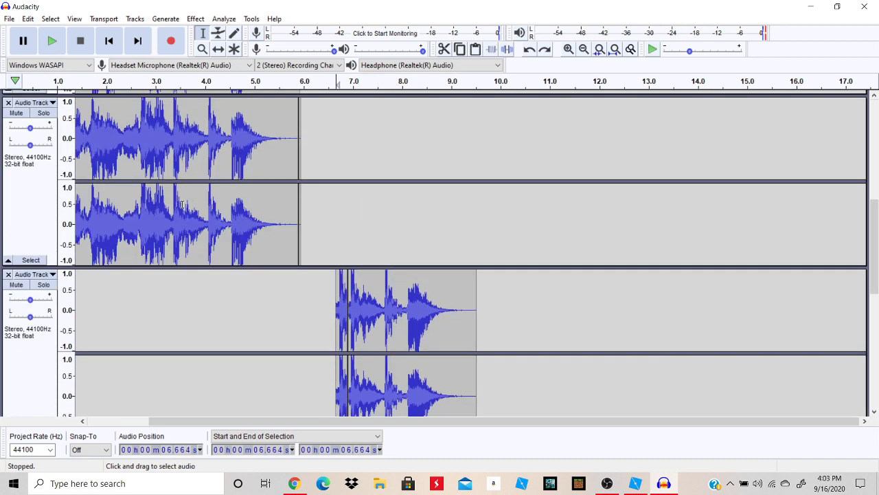
pyautogui.click(172, 204)
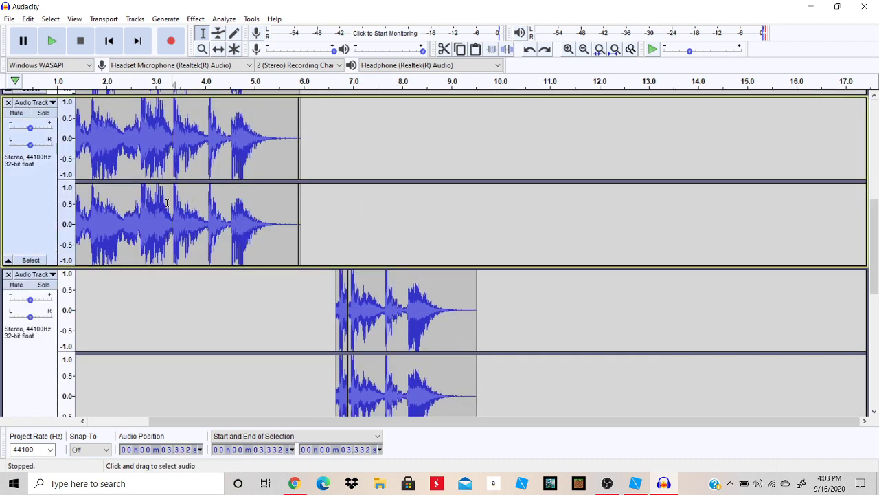
pyautogui.moveTo(169, 204); pyautogui.dragTo(297, 228)
pyautogui.keyDown('ctrl'); pyautogui.scroll(-1, 354, 241); pyautogui.keyUp('ctrl')
pyautogui.scroll(-9, 359, 242)
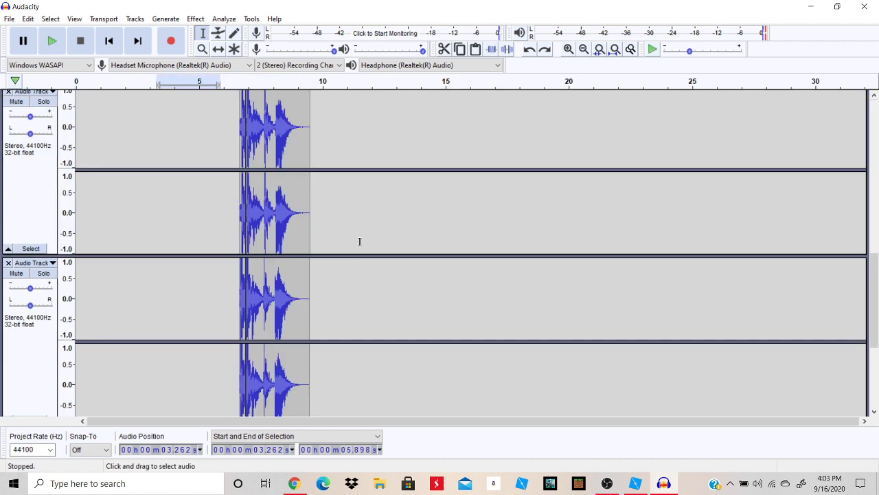
pyautogui.keyDown('ctrl'); pyautogui.scroll(2, 352, 276); pyautogui.keyUp('ctrl')
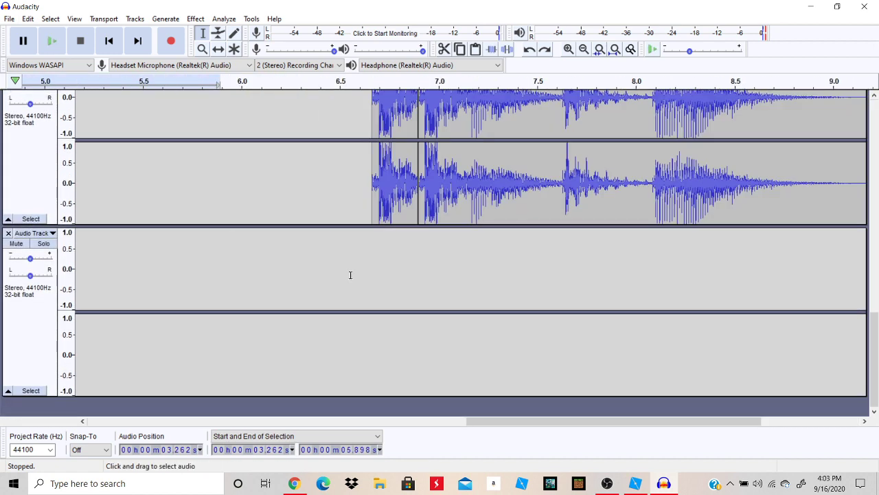
pyautogui.click(362, 235)
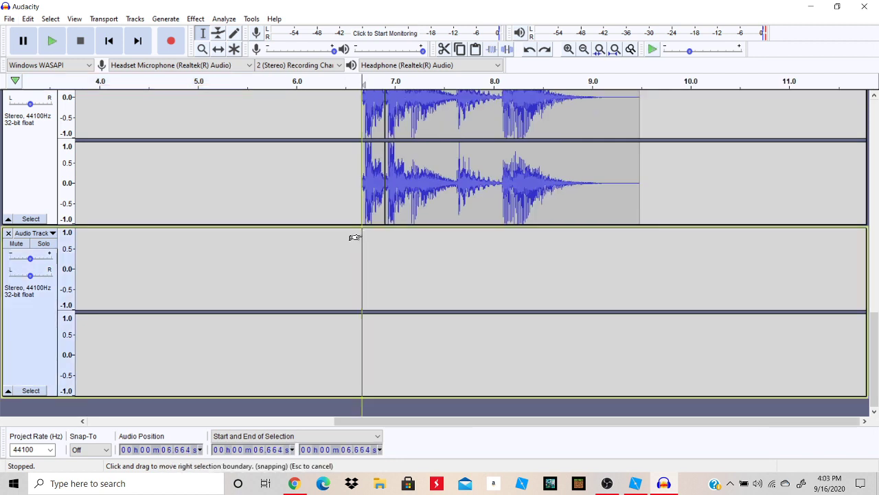
pyautogui.hotkey('ctrl', 'v')
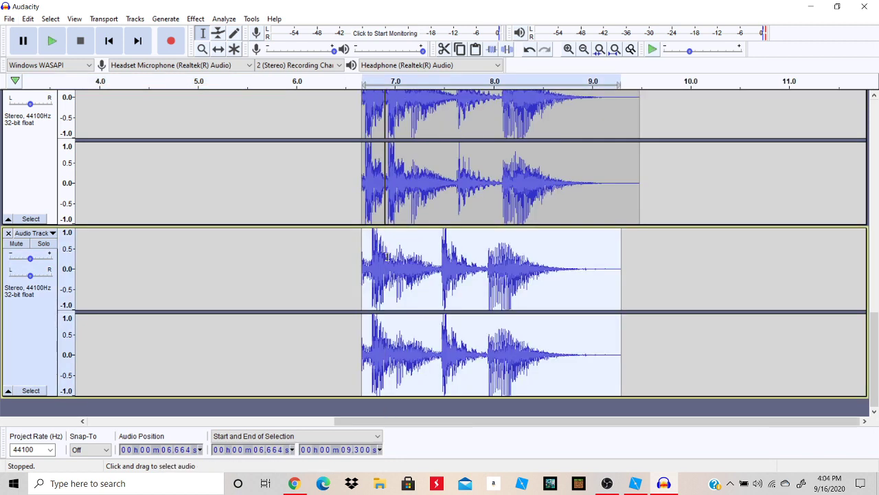
pyautogui.hotkey('ctrl', 'z')
# Play the project from 6.664 s, 3.988 s and 3.291 s to compare the pasted clips with the third track's section
pyautogui.scroll(3, 217, 261)
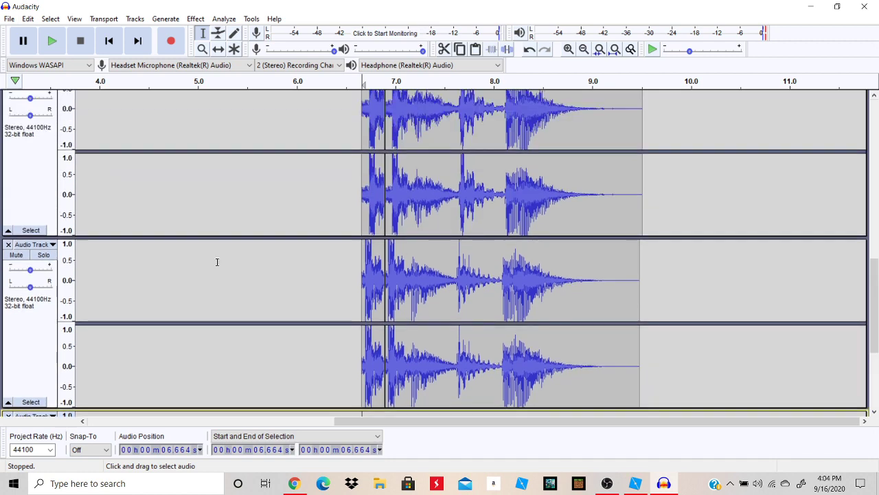
pyautogui.click(108, 227)
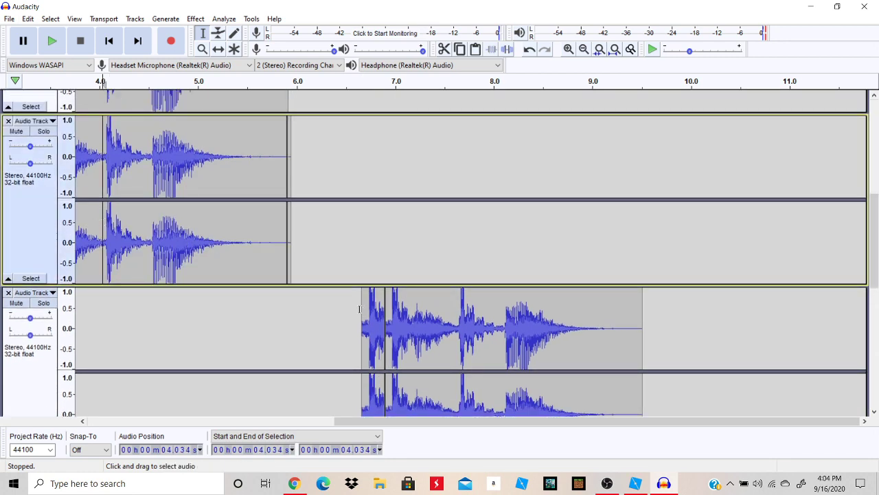
pyautogui.click(361, 309)
pyautogui.click(53, 42)
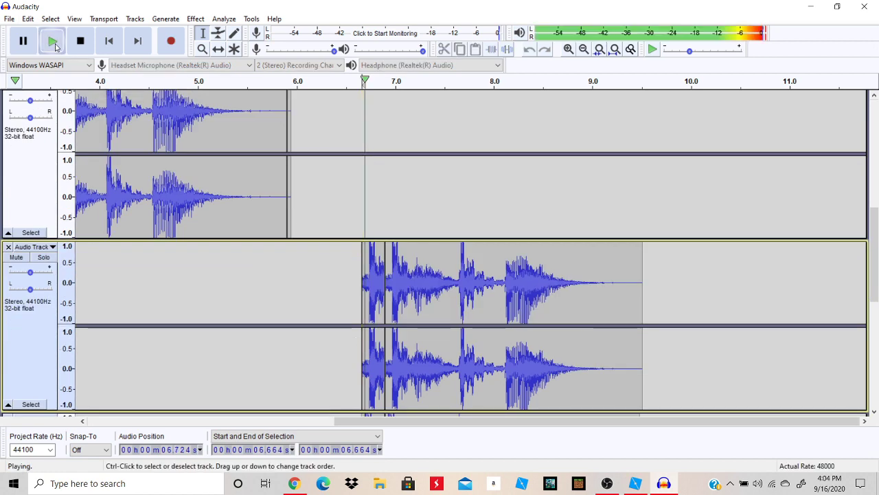
pyautogui.click(99, 169)
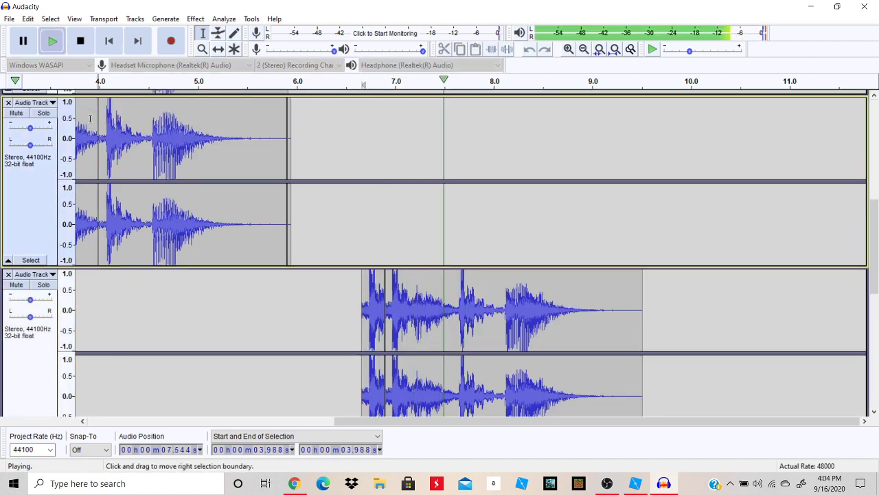
pyautogui.click(53, 42)
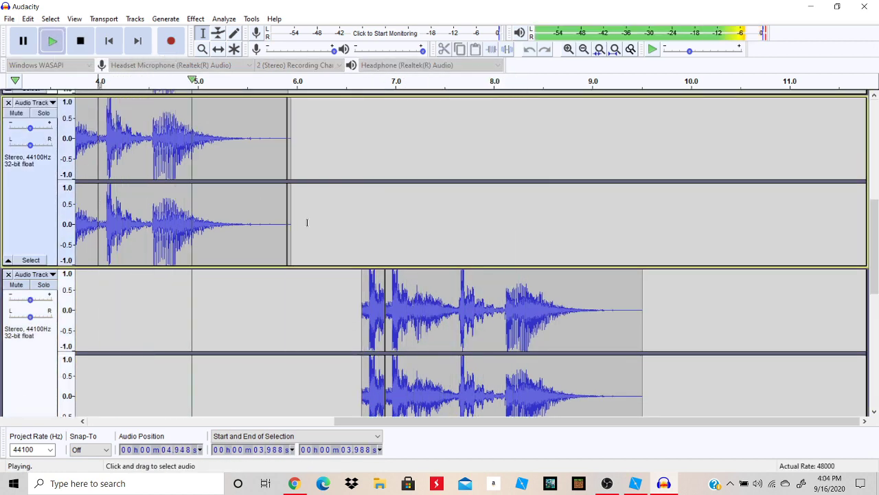
pyautogui.moveTo(436, 420); pyautogui.dragTo(292, 418)
pyautogui.click(246, 199)
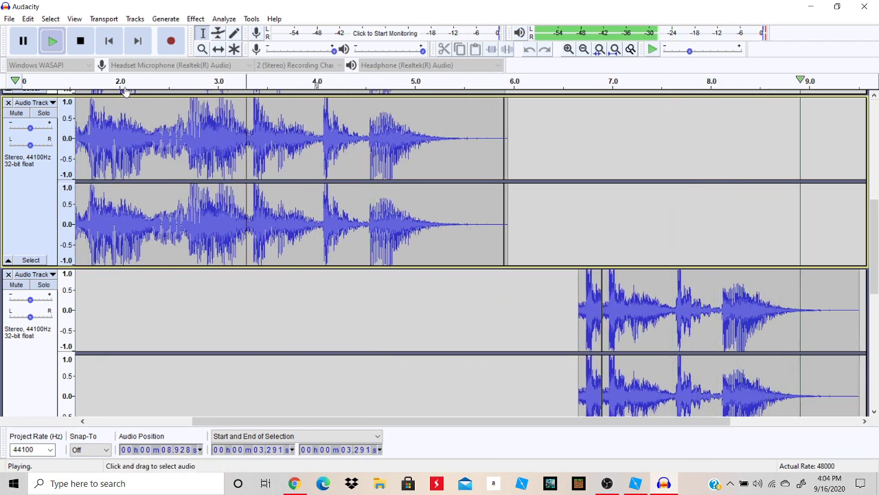
pyautogui.click(54, 42)
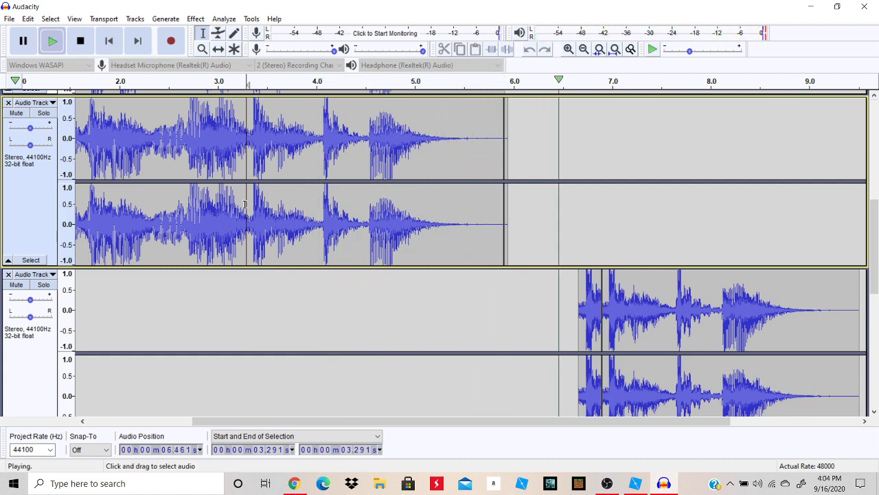
# Try a copy of the third track's section from 3.291 s to 5.942 s at 6.664 s in the last track and play it
pyautogui.moveTo(253, 204); pyautogui.dragTo(508, 213)
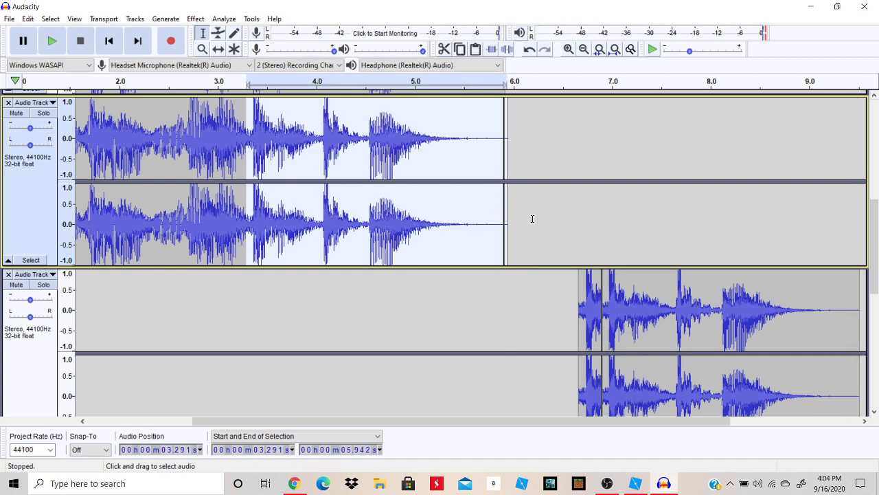
pyautogui.scroll(-5, 619, 232)
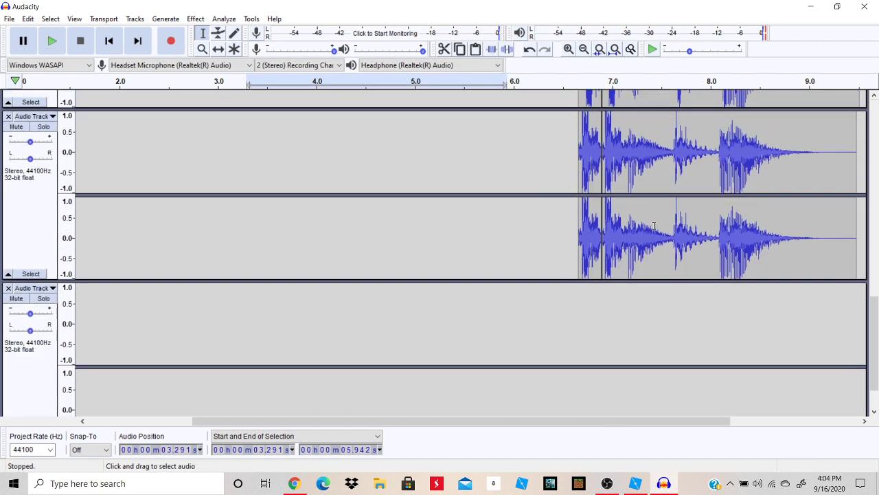
pyautogui.click(579, 234)
pyautogui.hotkey('ctrl', 'v')
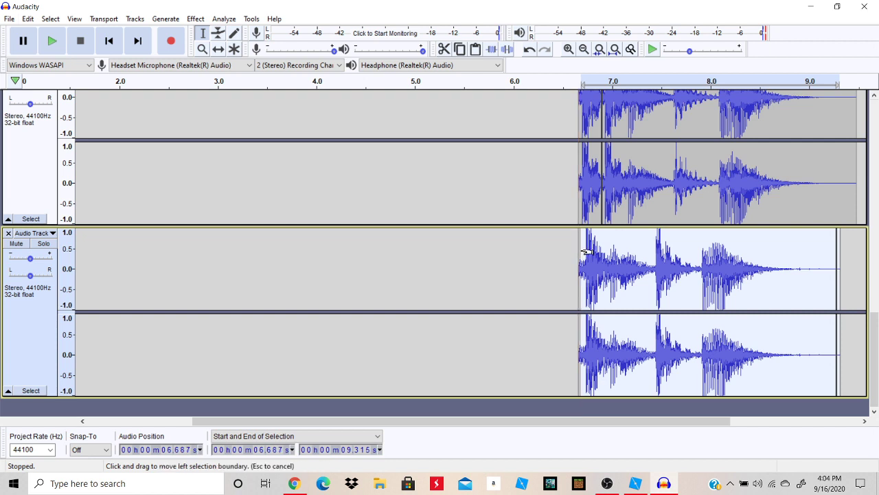
pyautogui.moveTo(590, 252); pyautogui.dragTo(602, 254)
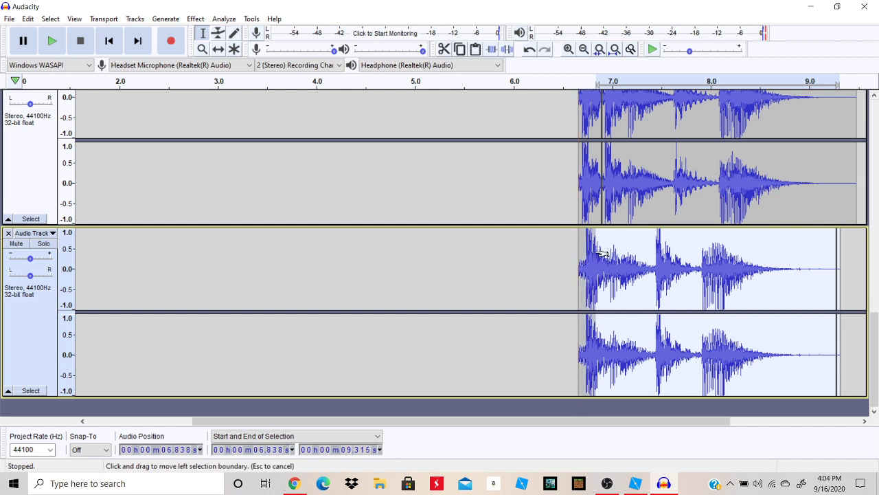
pyautogui.click(594, 248)
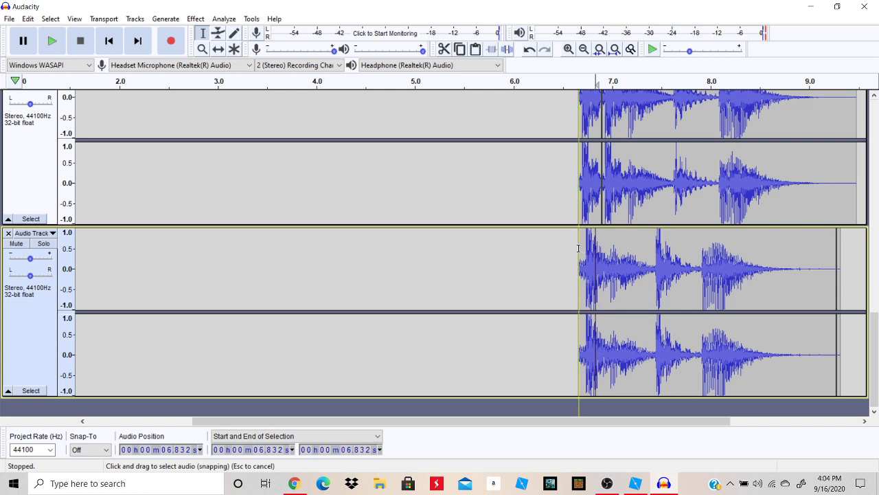
pyautogui.click(579, 248)
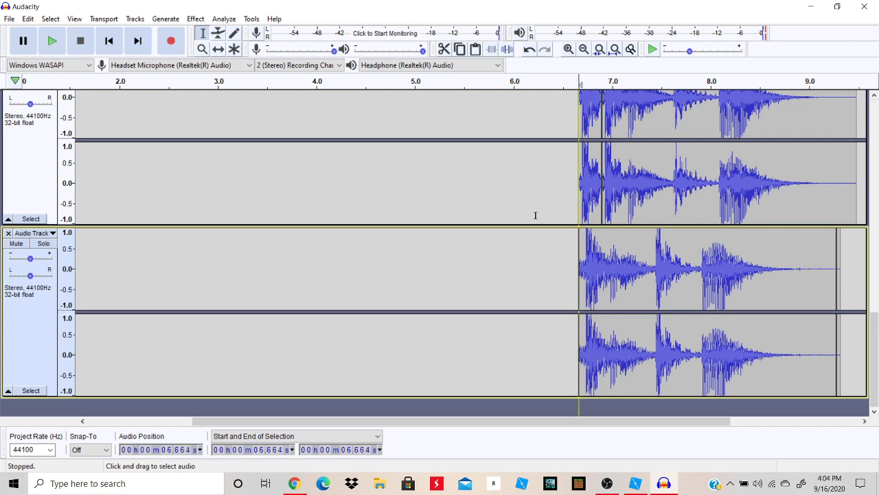
pyautogui.click(55, 41)
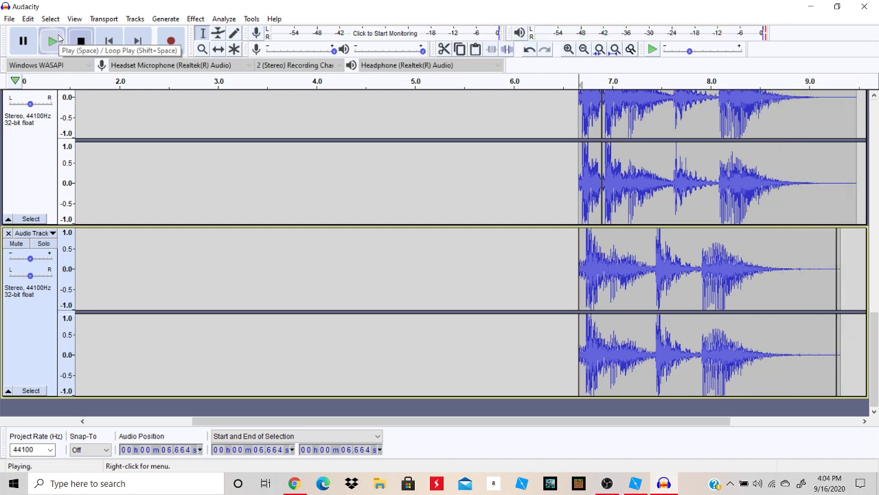
# Play the third track from 2.485 s and 3.262 s to locate the starting point of the section for copying
pyautogui.scroll(5, 138, 152)
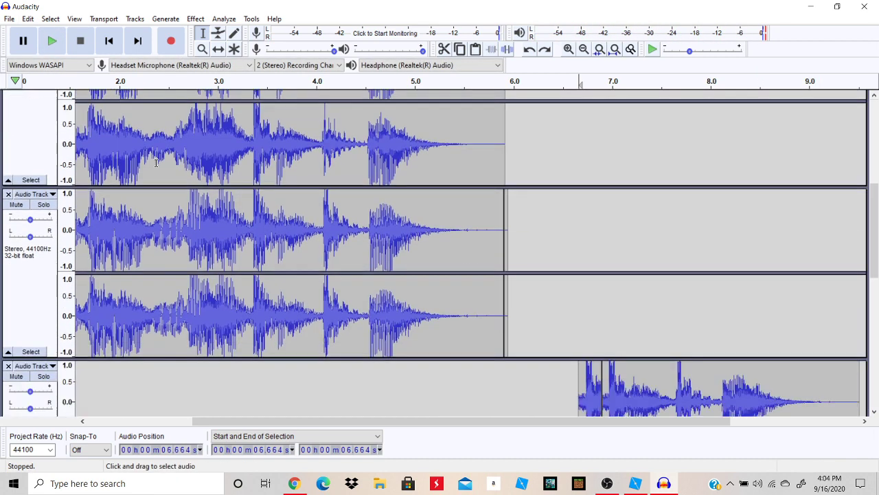
pyautogui.scroll(-1, 156, 162)
pyautogui.click(166, 178)
pyautogui.click(61, 43)
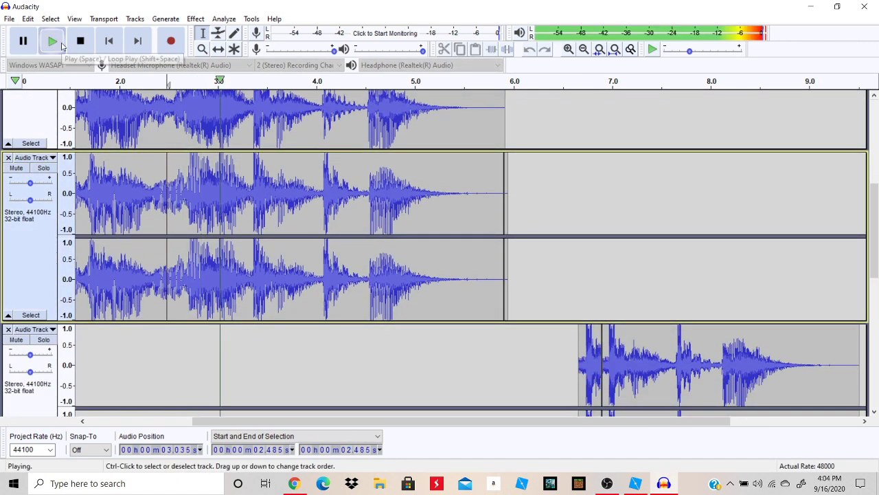
pyautogui.click(61, 47)
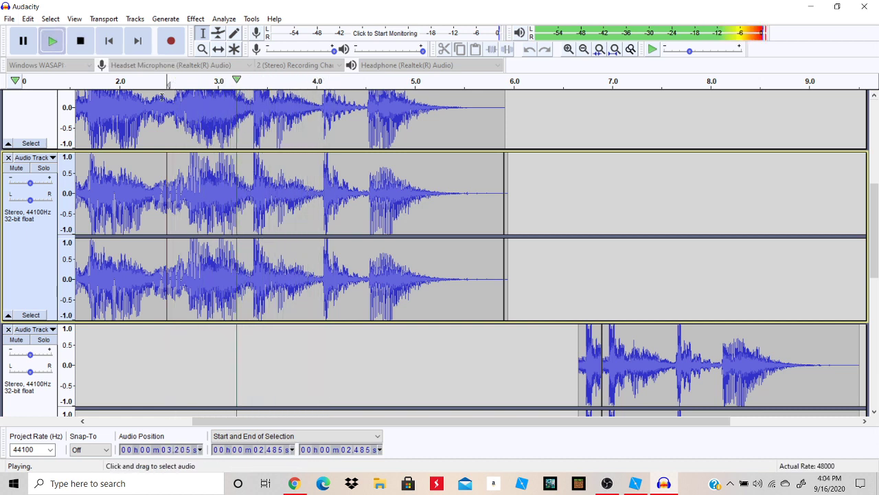
pyautogui.press('space')
pyautogui.click(244, 173)
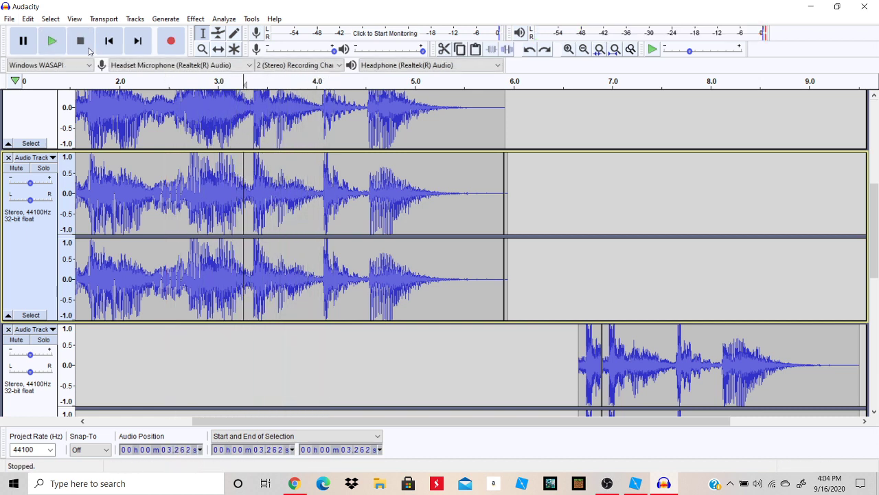
pyautogui.click(49, 43)
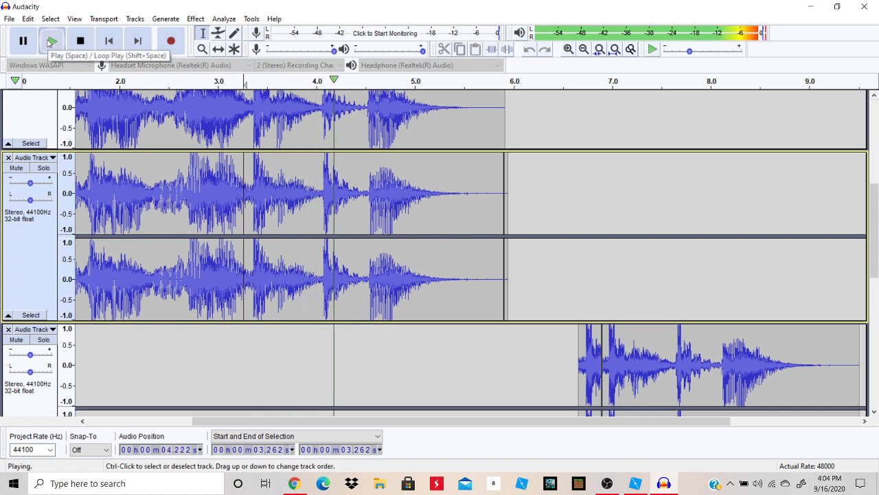
# Try a copy of the third track's section from 3.262 s to 5.921 s at 6.664 s in the last track, and undo the paste
pyautogui.moveTo(246, 180); pyautogui.dragTo(506, 194)
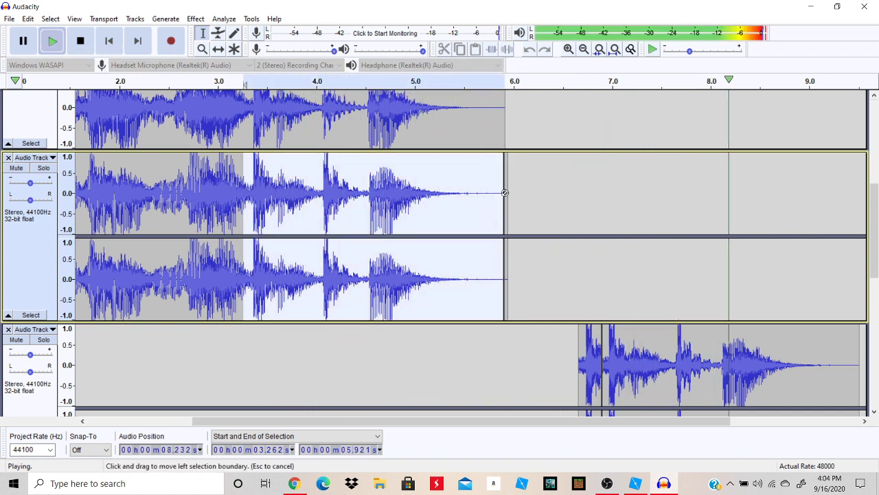
pyautogui.scroll(-1, 549, 204)
pyautogui.keyDown('ctrl'); pyautogui.scroll(-1, 549, 204); pyautogui.keyUp('ctrl')
pyautogui.press('space')
pyautogui.scroll(-5, 548, 204)
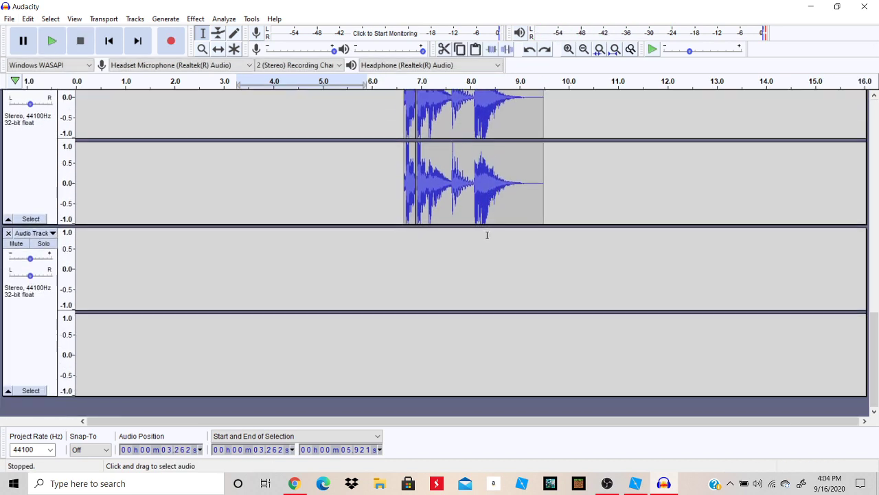
pyautogui.click(407, 237)
pyautogui.hotkey('ctrl', 'v')
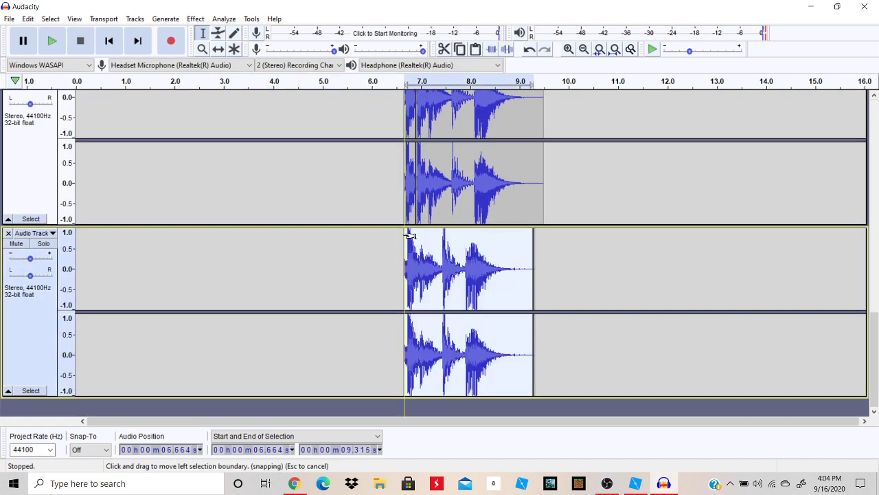
pyautogui.hotkey('ctrl', 'z')
# Play the third track from 3.065 s to check where the section for copying begins
pyautogui.scroll(5, 291, 220)
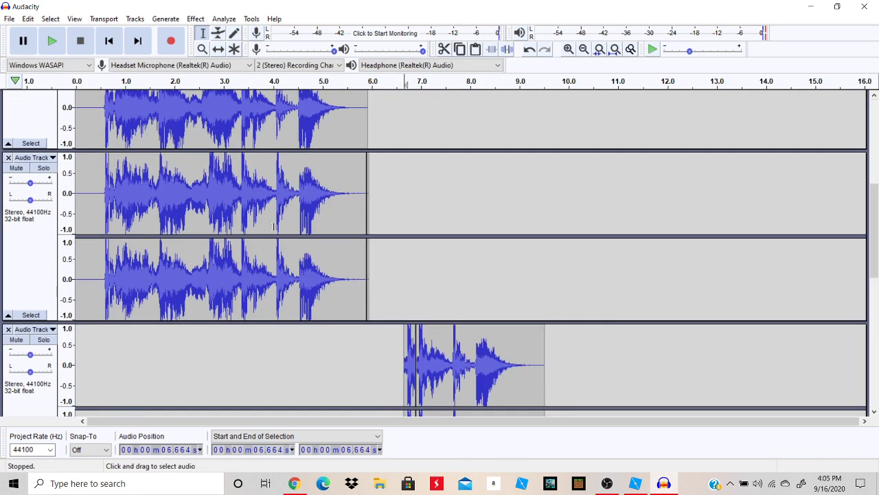
pyautogui.scroll(-2, 261, 236)
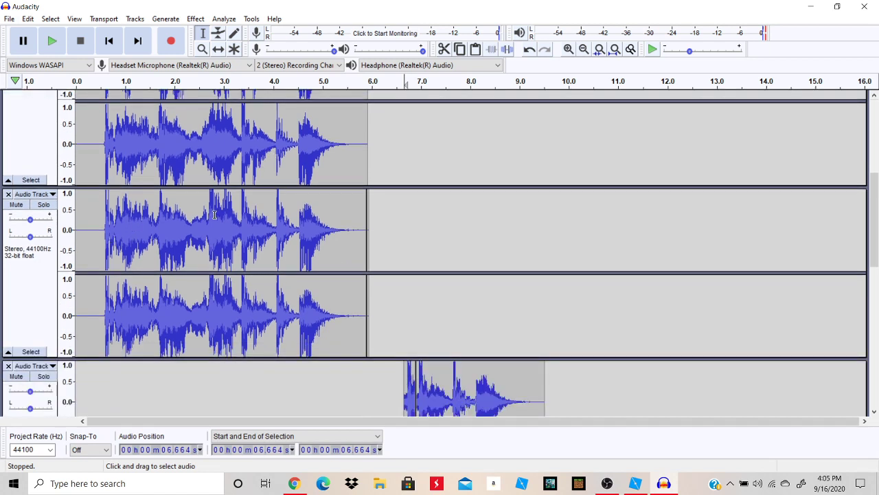
pyautogui.click(228, 215)
pyautogui.click(52, 42)
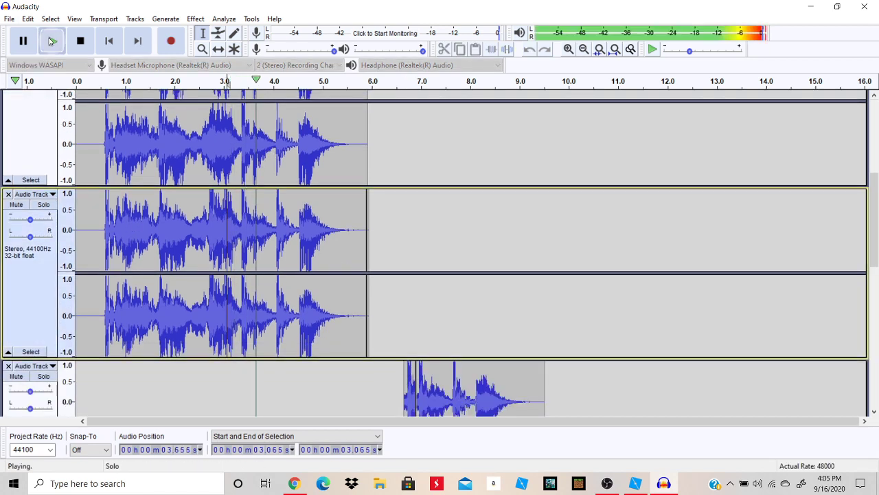
pyautogui.press('space')
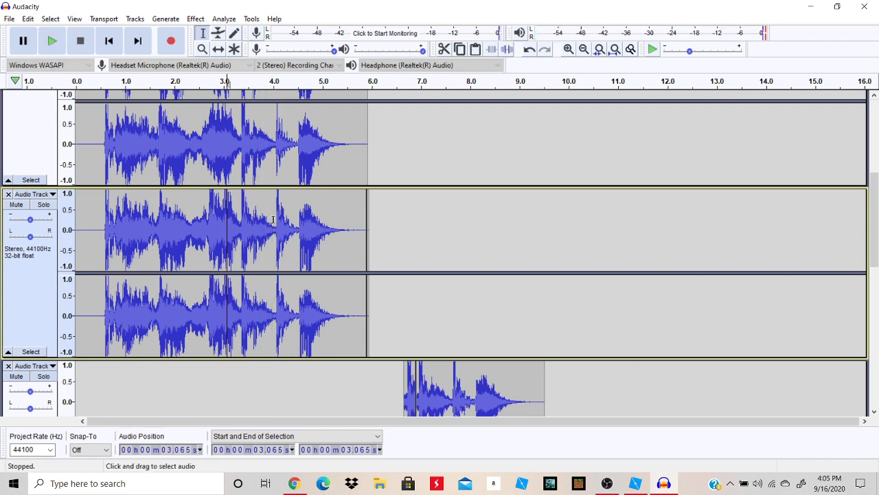
# Copy the third track's section from 3.309 s to 5.942 s and paste it at 6.664 s in the empty last track
pyautogui.moveTo(239, 217); pyautogui.dragTo(368, 237)
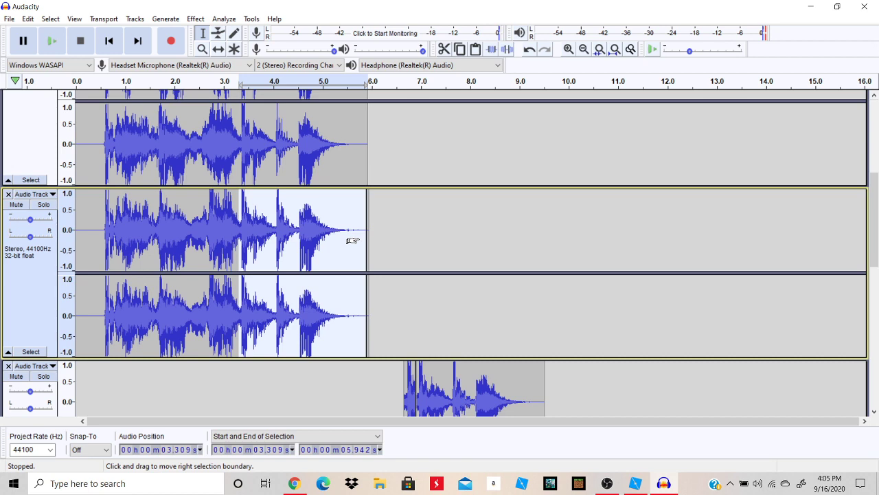
pyautogui.scroll(-5, 384, 233)
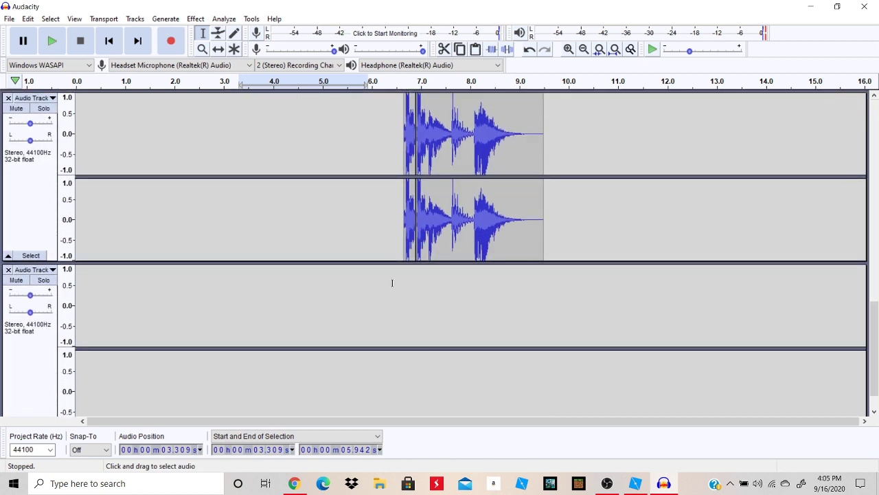
pyautogui.click(404, 271)
pyautogui.hotkey('ctrl', 'v')
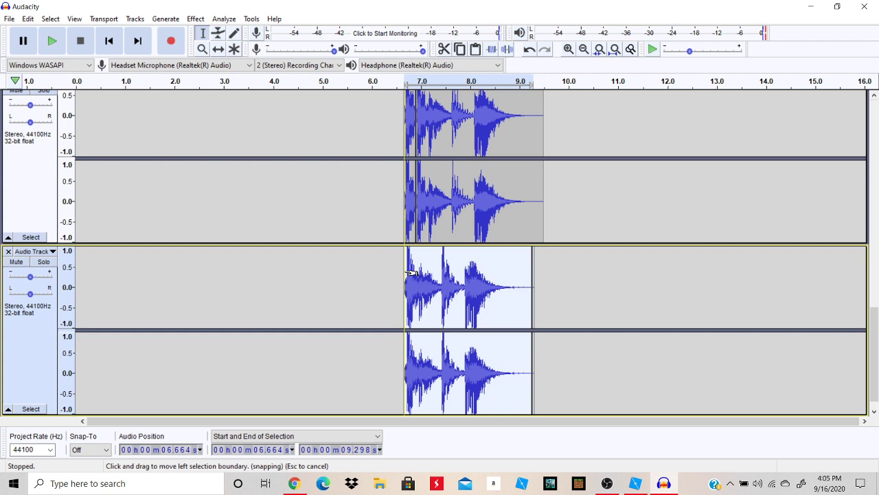
# Copy the last track's section from 6.664 s to 6.896 s and paste it at 6.664 s to repeat its opening
pyautogui.click(411, 272)
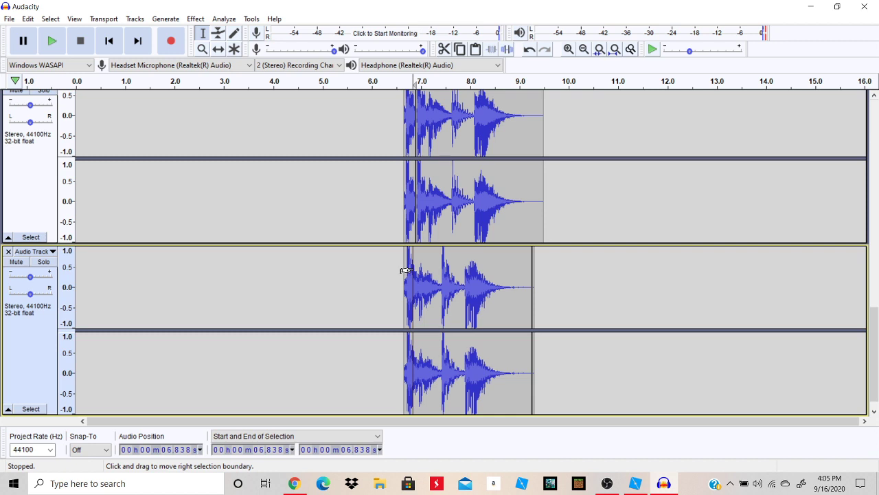
pyautogui.click(417, 268)
pyautogui.moveTo(415, 268)
pyautogui.mouseDown()
pyautogui.moveTo(326, 271)
pyautogui.moveTo(402, 277)
pyautogui.mouseUp()
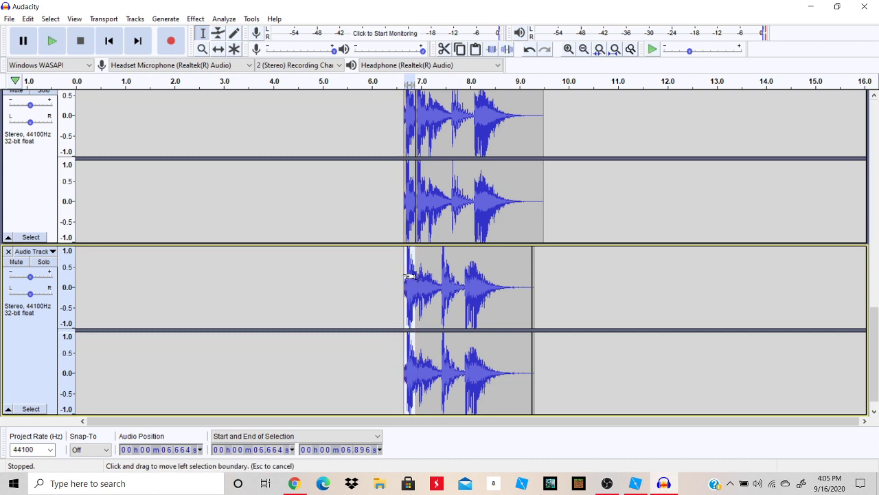
pyautogui.click(366, 277)
pyautogui.click(405, 283)
pyautogui.hotkey('ctrl', 'v')
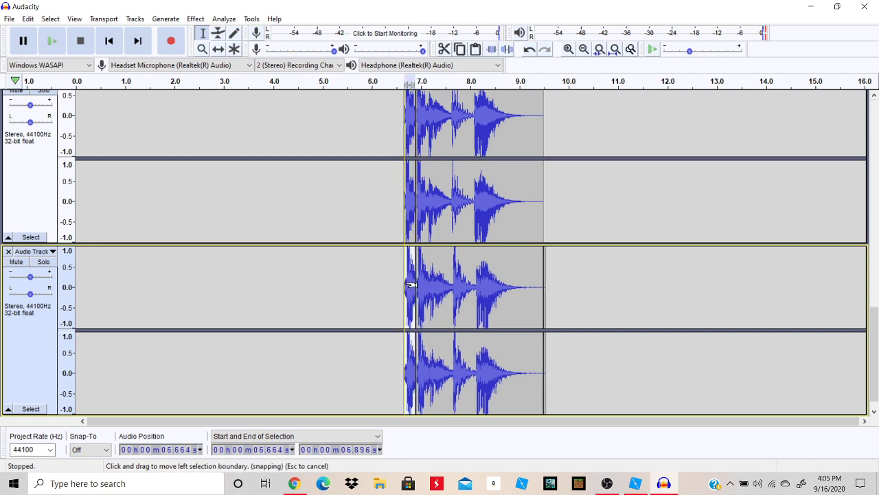
# Play the layered clips from 5.155 s to check how they sound together
pyautogui.click(57, 40)
pyautogui.click(330, 191)
pyautogui.scroll(1, 330, 191)
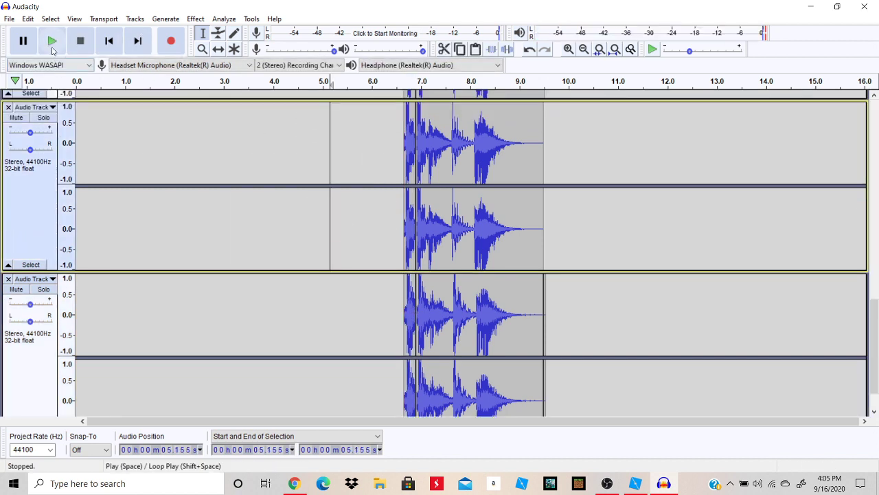
pyautogui.click(54, 41)
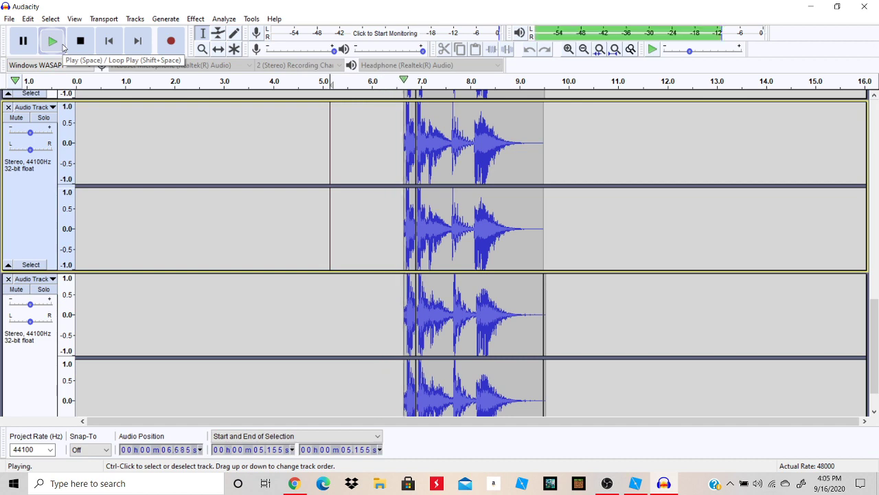
# Play from 3.286 s to find the cut point, and delete the third track's audio from 3.529 s to its end
pyautogui.scroll(5, 175, 204)
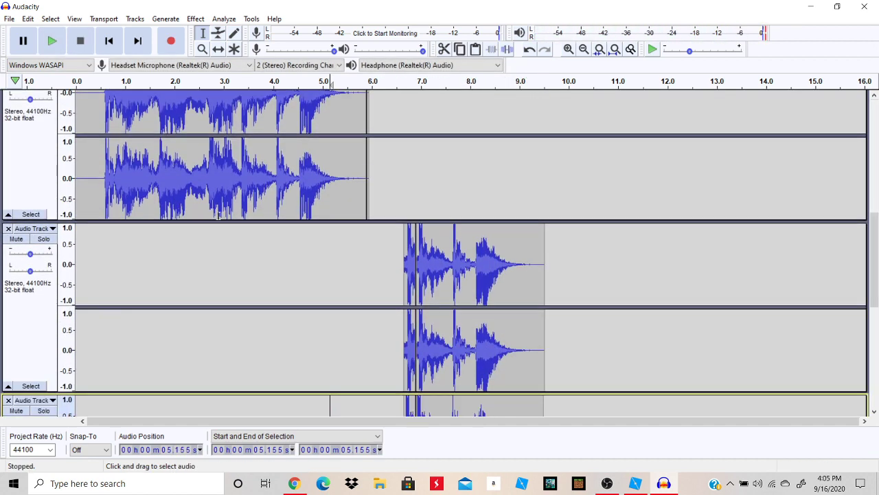
pyautogui.scroll(4, 217, 215)
pyautogui.click(237, 206)
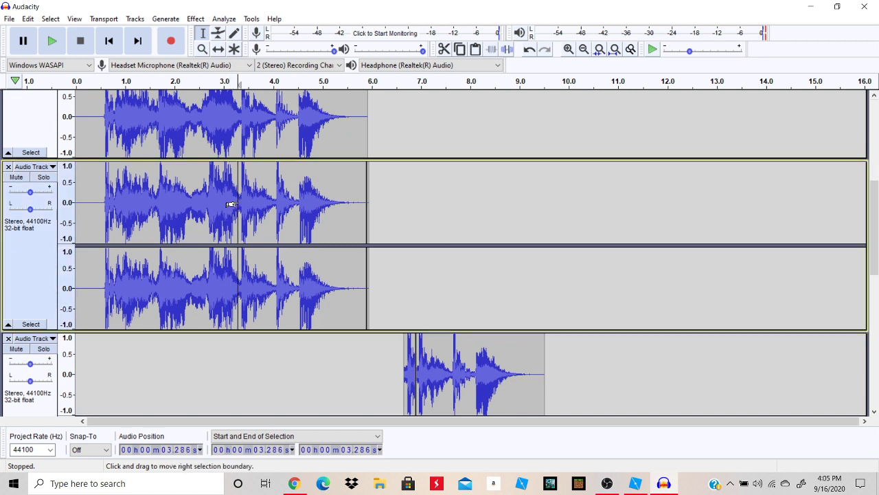
pyautogui.click(49, 41)
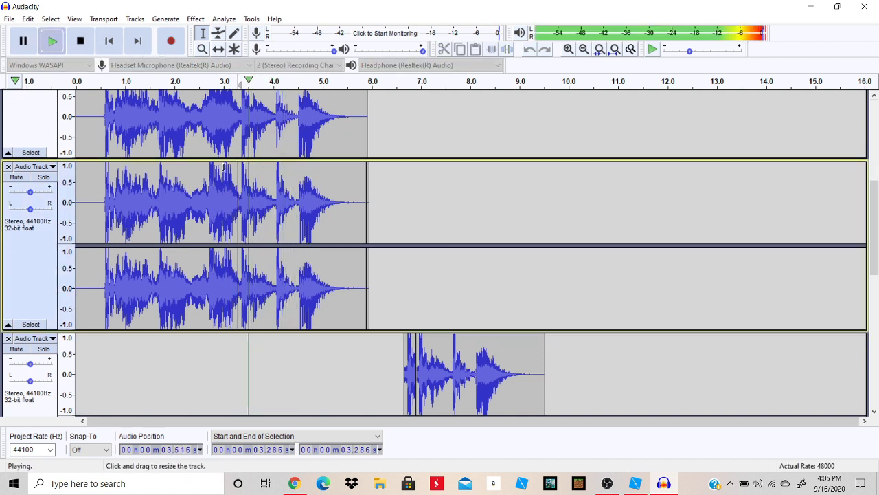
pyautogui.click(81, 41)
pyautogui.moveTo(251, 187); pyautogui.dragTo(370, 202)
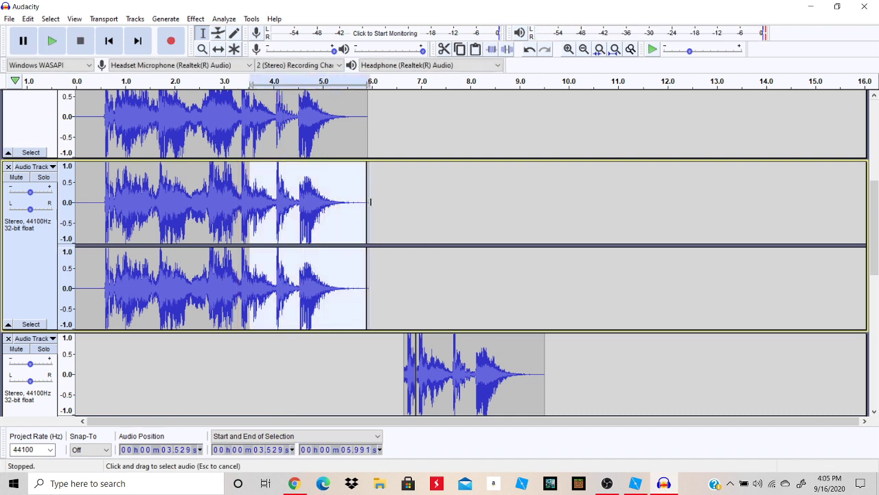
pyautogui.press('Delete')
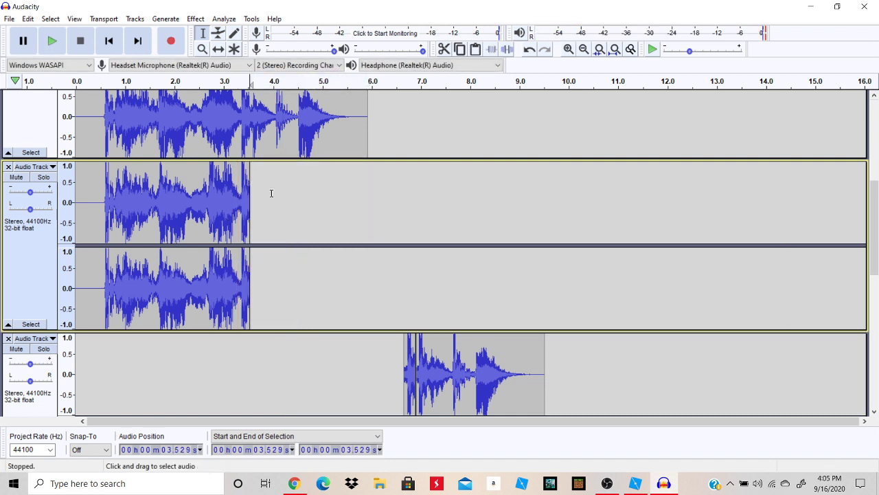
# Delete the audio from 3.529 s to the end in the second track and in the first track
pyautogui.scroll(3, 249, 150)
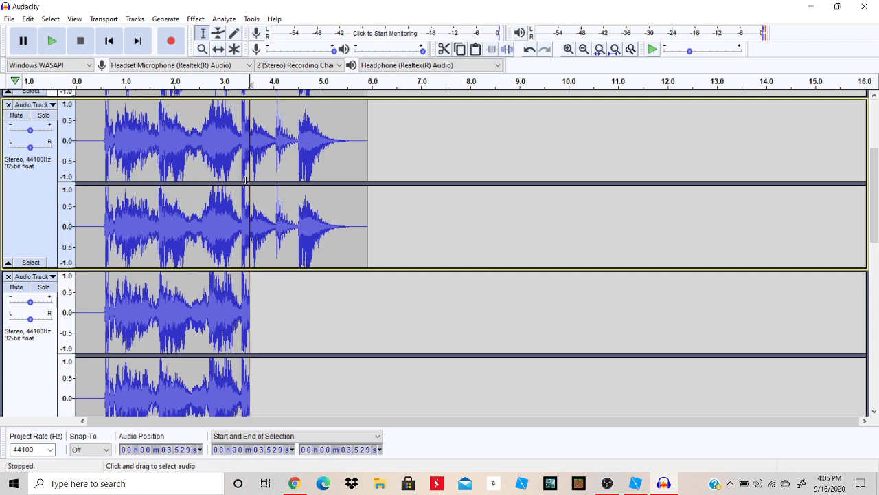
pyautogui.moveTo(246, 179); pyautogui.dragTo(363, 195)
pyautogui.press('Escape')
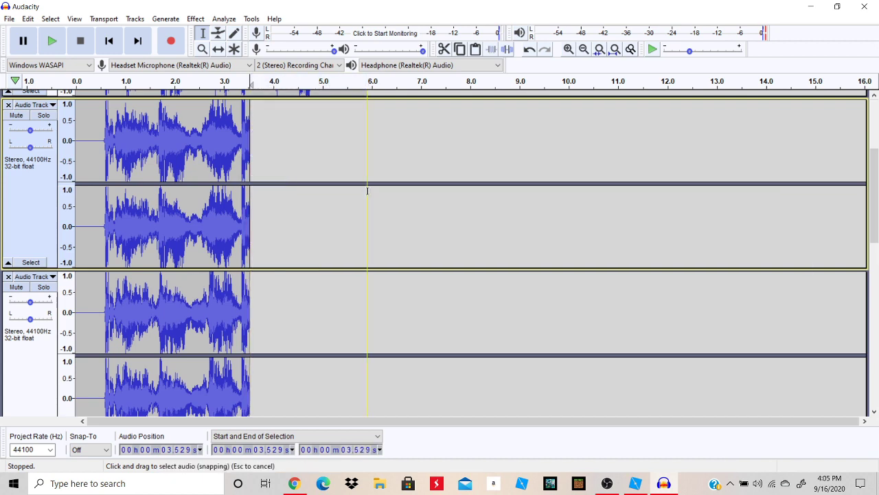
pyautogui.scroll(-3, 357, 199)
pyautogui.scroll(3, 264, 236)
pyautogui.moveTo(248, 245); pyautogui.dragTo(542, 223)
pyautogui.press('Delete')
# Cut the fourth track's clip from 6.664 s to 9.507 s and paste it at 3.529 s in the same track
pyautogui.scroll(-12, 368, 247)
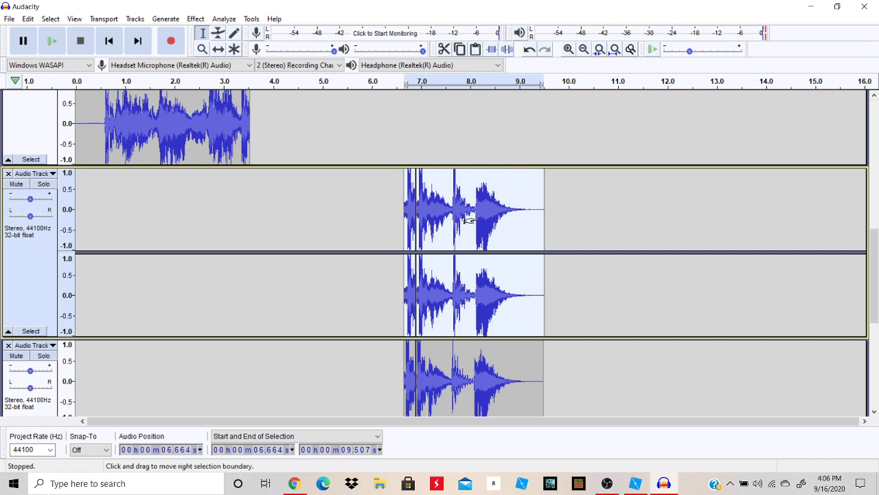
pyautogui.press('Delete')
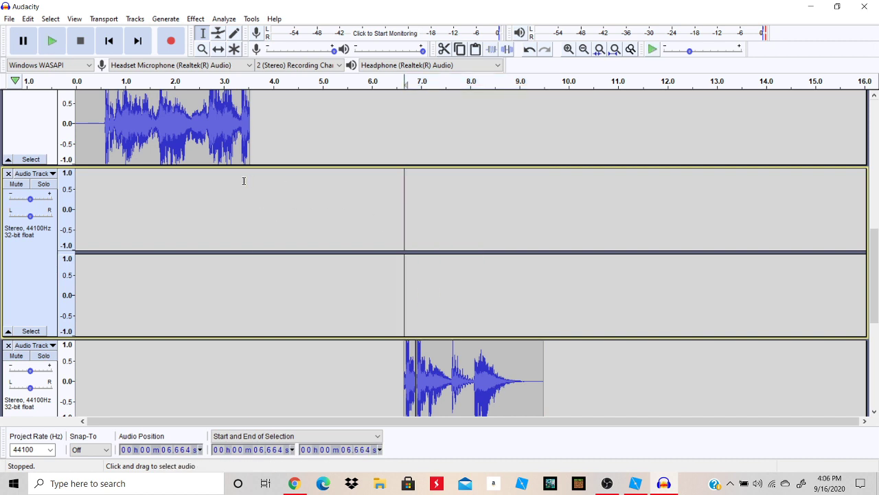
pyautogui.click(251, 177)
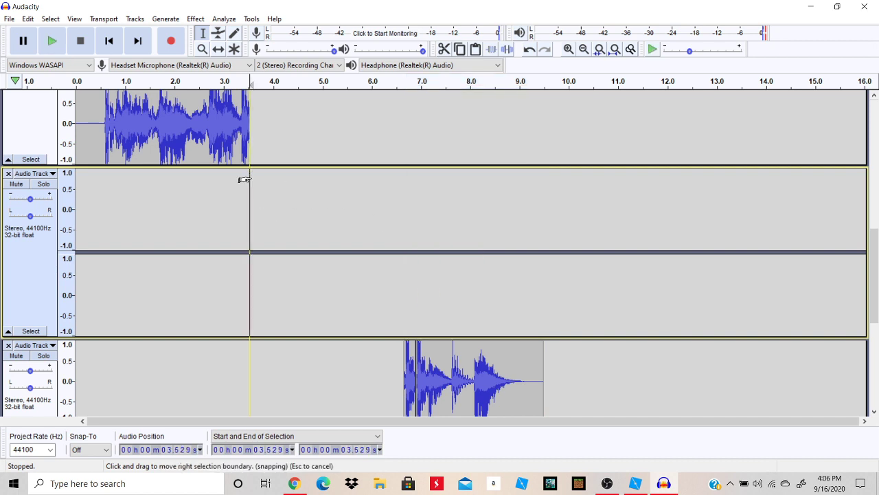
pyautogui.hotkey('ctrl', 'v')
# Copy the fifth track's clip from 6.664 s to 9.481 s, paste it at 3.529 s and delete the original clip
pyautogui.scroll(-4, 377, 220)
pyautogui.moveTo(404, 228); pyautogui.dragTo(543, 240)
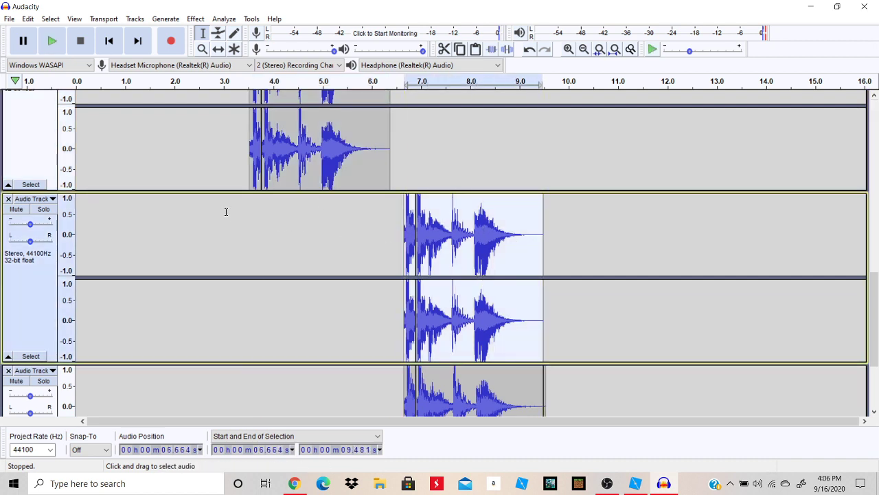
pyautogui.click(249, 207)
pyautogui.hotkey('ctrl', 'v')
pyautogui.scroll(-1, 252, 213)
pyautogui.moveTo(471, 203); pyautogui.dragTo(683, 230)
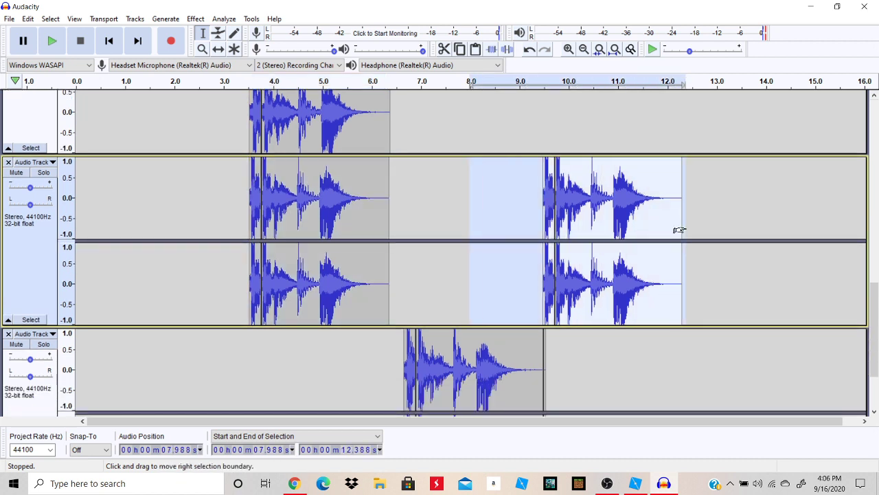
pyautogui.press('Delete')
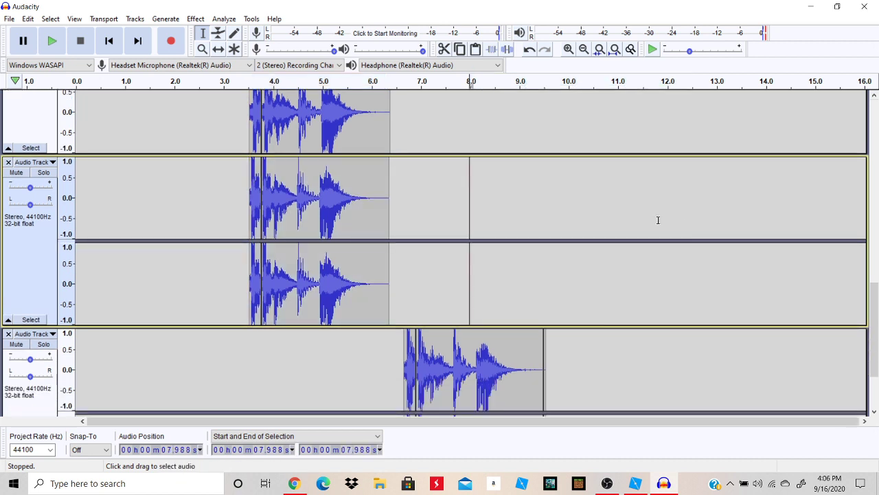
# Move the last track's clip from 6.664 s to 3.529 s by copying it, deleting the original and pasting the copy
pyautogui.scroll(-2, 447, 268)
pyautogui.moveTo(404, 262); pyautogui.dragTo(546, 269)
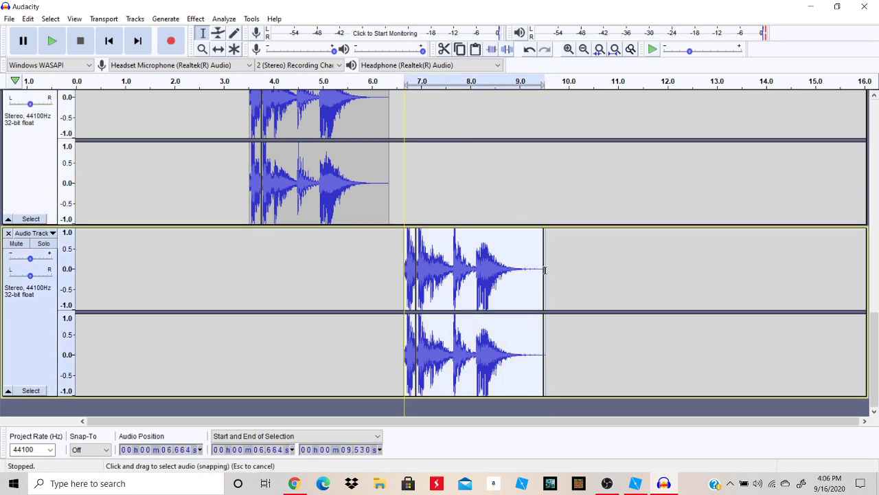
pyautogui.click(249, 246)
pyautogui.press('Delete')
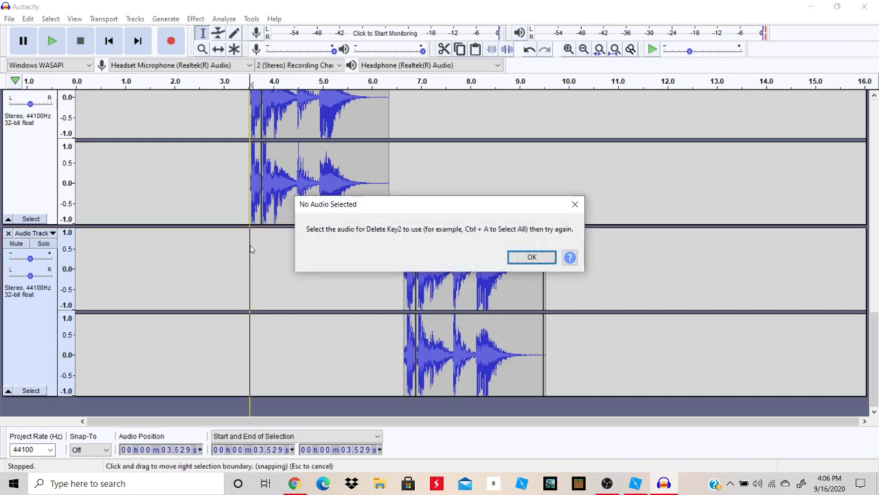
pyautogui.click(520, 261)
pyautogui.moveTo(401, 289); pyautogui.dragTo(557, 292)
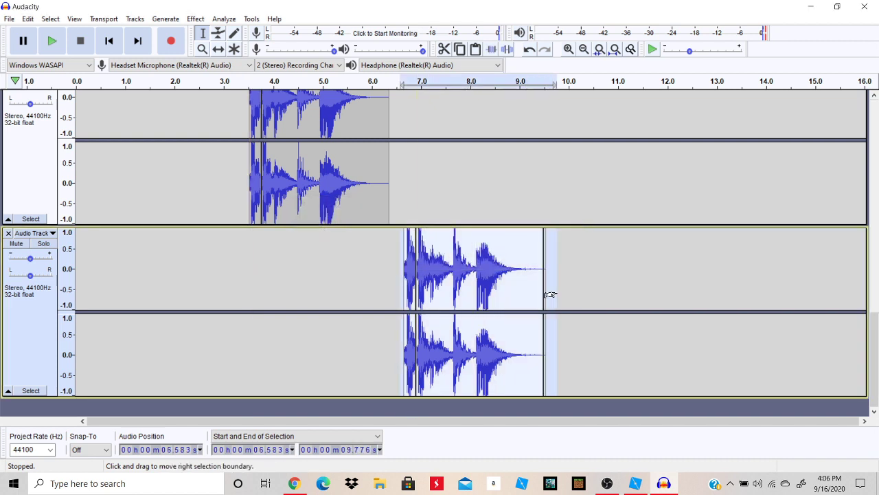
pyautogui.press('Delete')
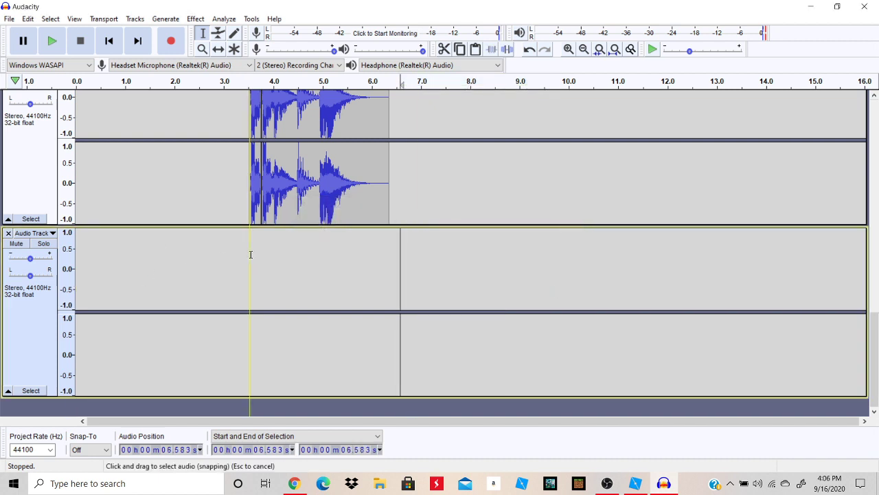
pyautogui.hotkey('ctrl', 'v')
# Play the mix from 3.529 s and from 0.197 s to check the joined sections across all tracks
pyautogui.click(54, 42)
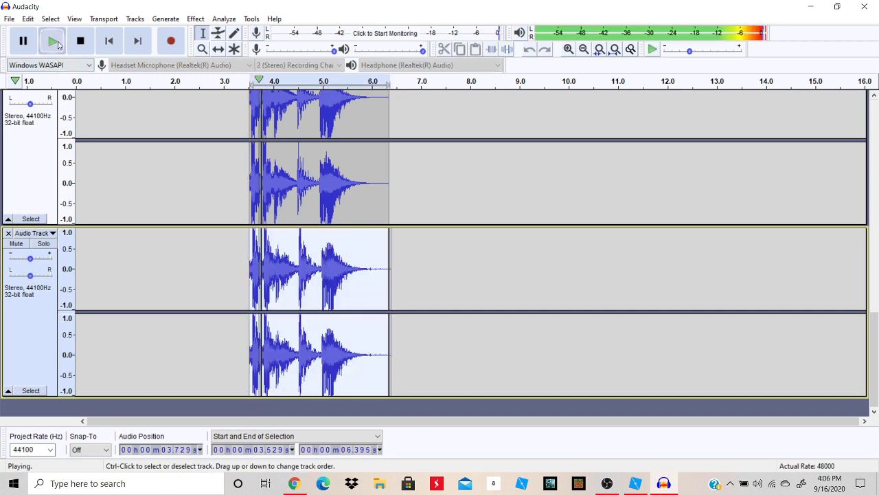
pyautogui.scroll(10, 134, 147)
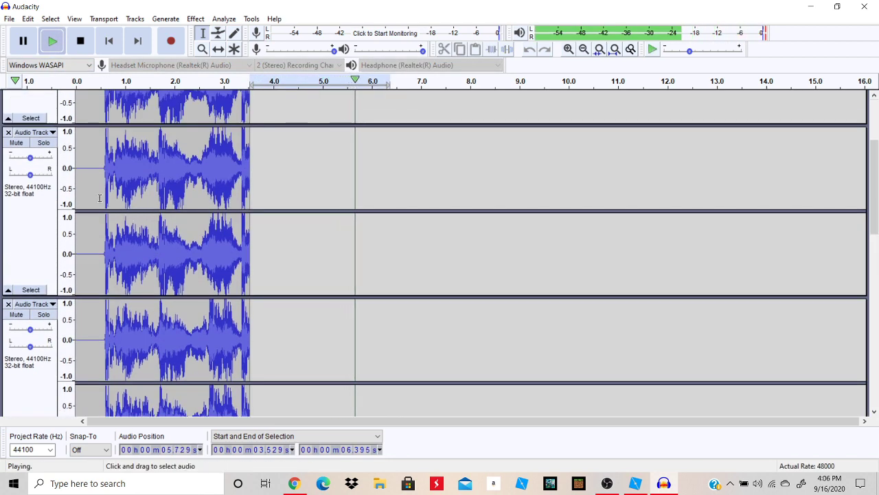
pyautogui.click(86, 199)
pyautogui.click(46, 48)
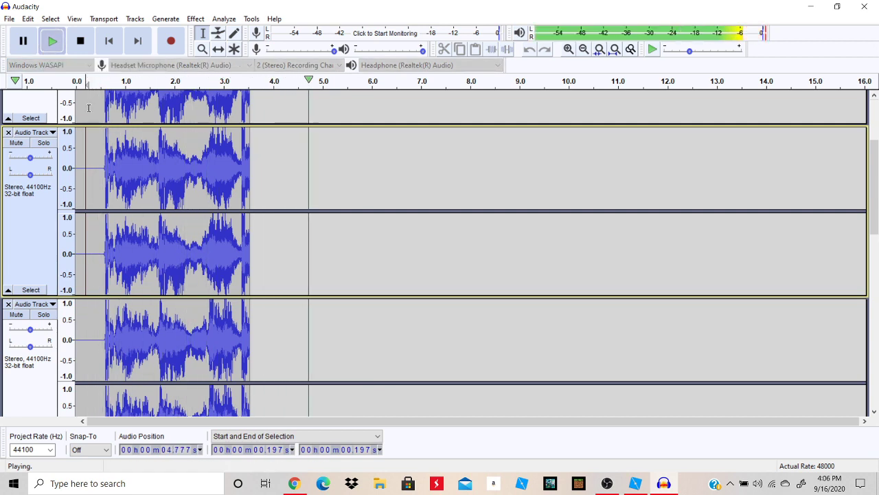
pyautogui.scroll(-3, 141, 171)
pyautogui.click(49, 41)
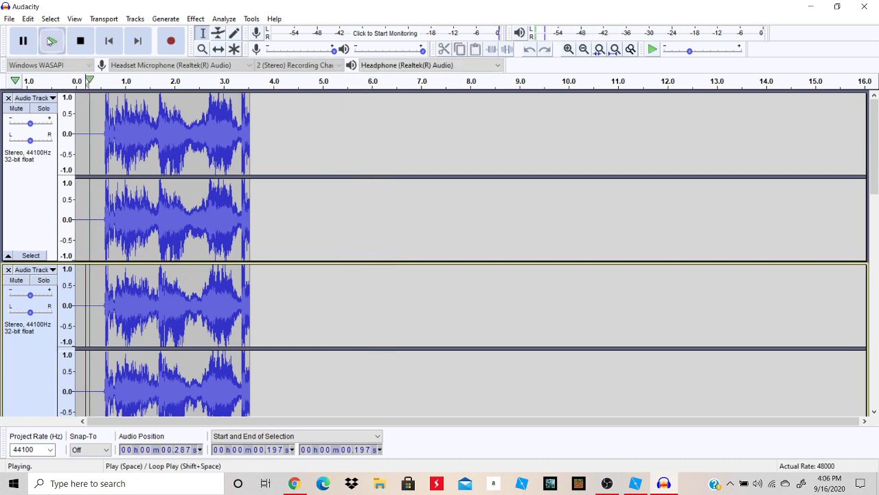
pyautogui.click(50, 41)
pyautogui.scroll(-10, 222, 199)
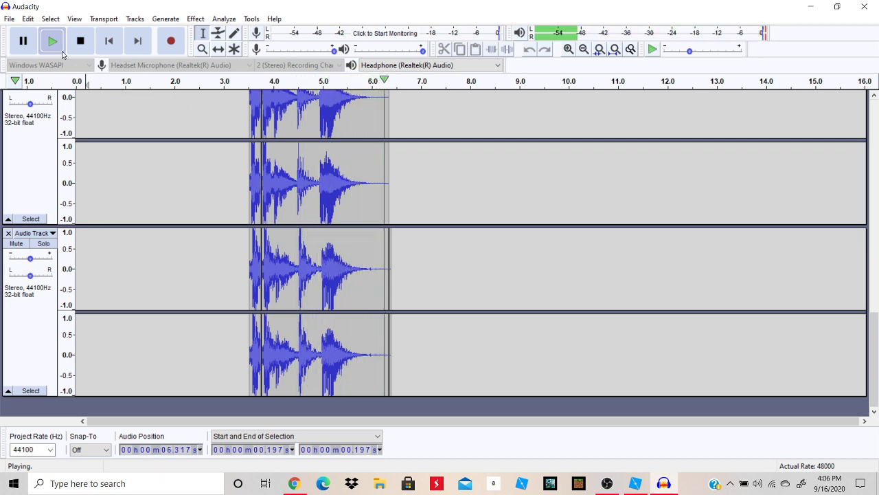
pyautogui.click(119, 81)
pyautogui.scroll(3, 211, 222)
pyautogui.scroll(1, 211, 222)
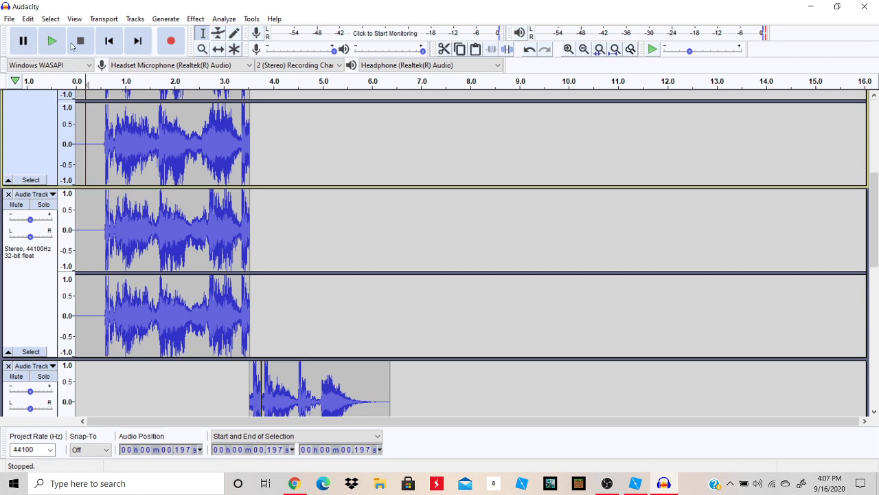
# Start exporting the mix as an OGG file
pyautogui.click(10, 19)
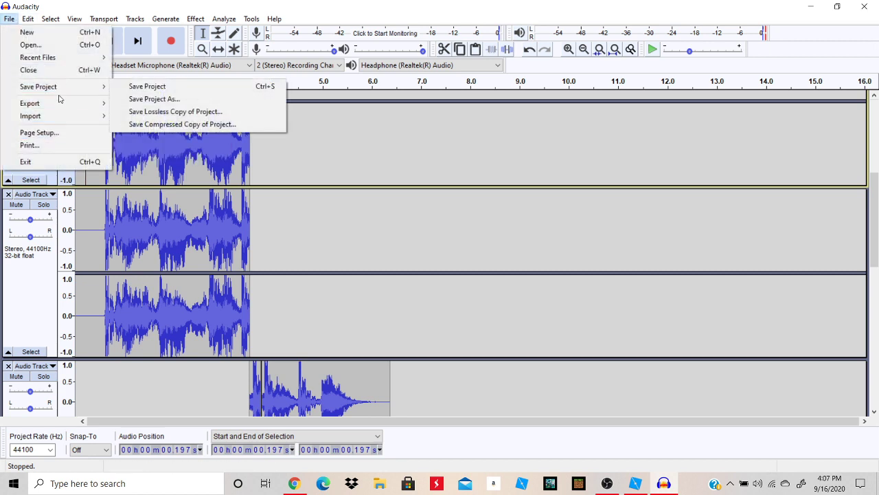
pyautogui.moveTo(63, 107)
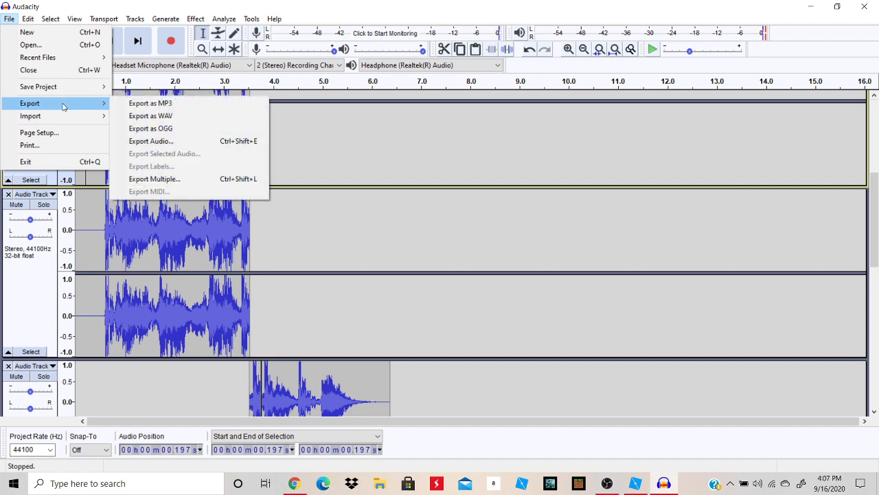
pyautogui.click(164, 128)
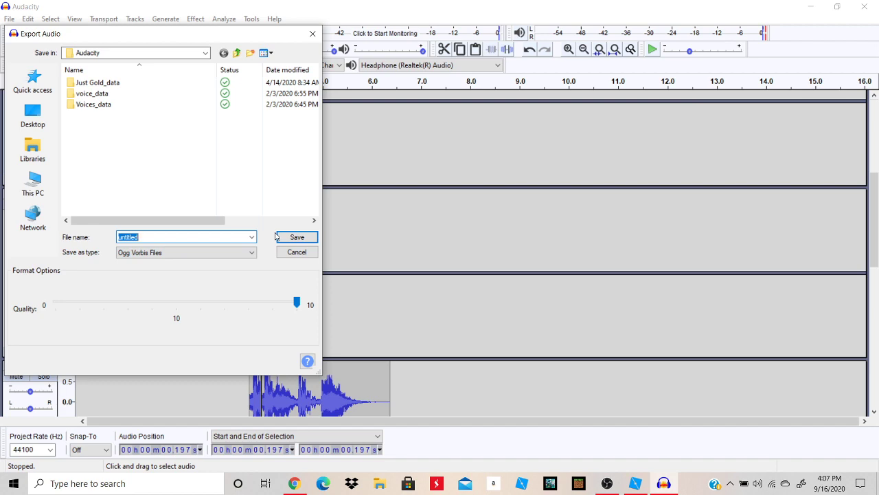
pyautogui.click(606, 483)
pyautogui.click(170, 404)
pyautogui.click(295, 404)
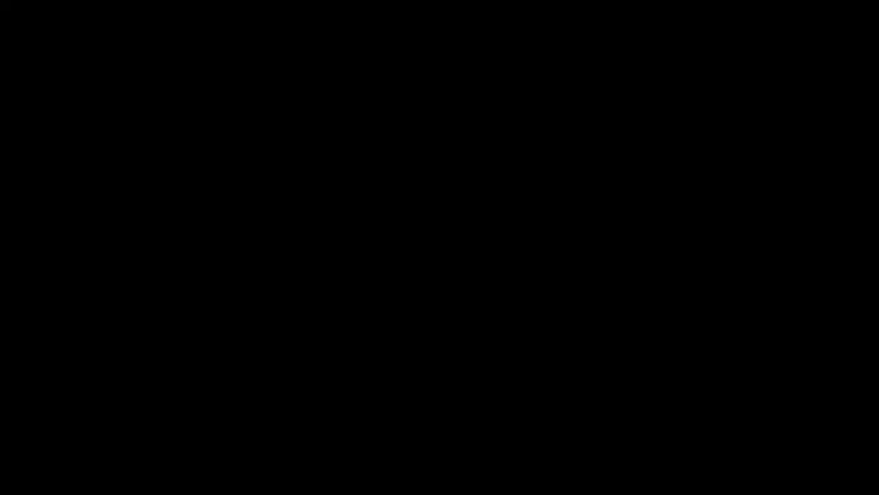
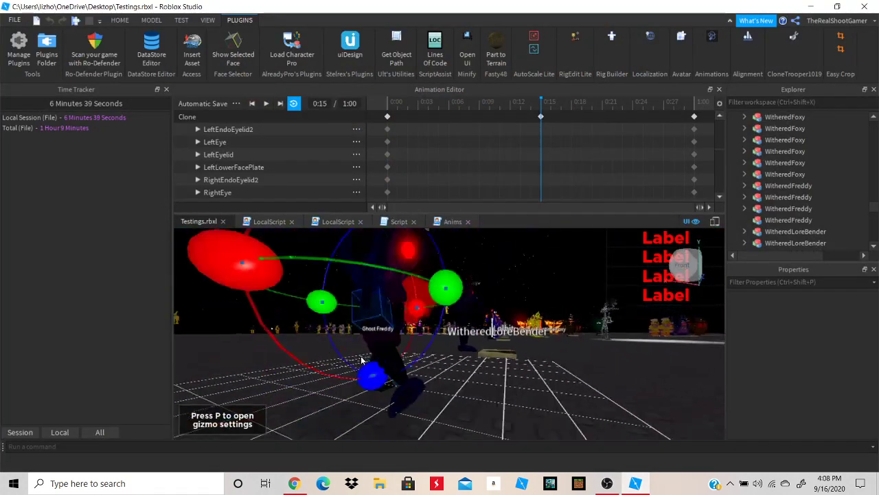
# Select the character's foot and rotate it at the 0:15 keyframe
pyautogui.scroll(1, 432, 360)
pyautogui.click(464, 363)
pyautogui.moveTo(472, 377); pyautogui.dragTo(471, 377, button='right')
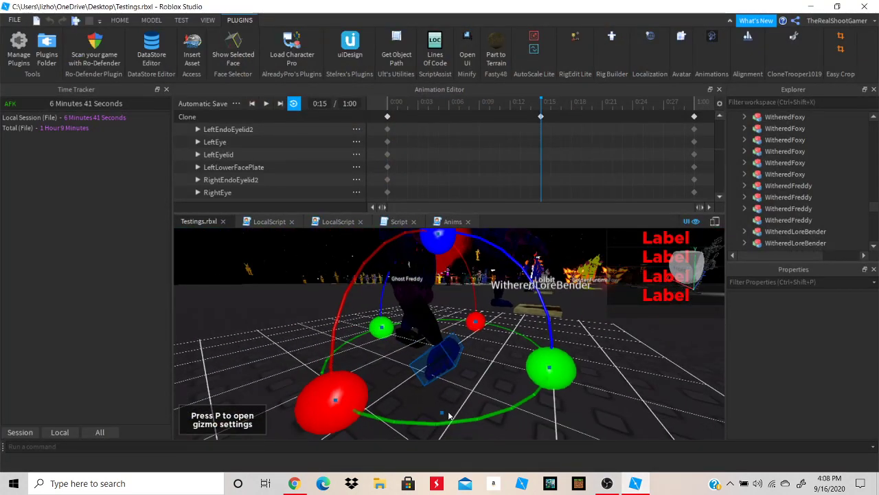
pyautogui.moveTo(445, 415); pyautogui.dragTo(406, 395)
pyautogui.moveTo(363, 399); pyautogui.dragTo(364, 399, button='right')
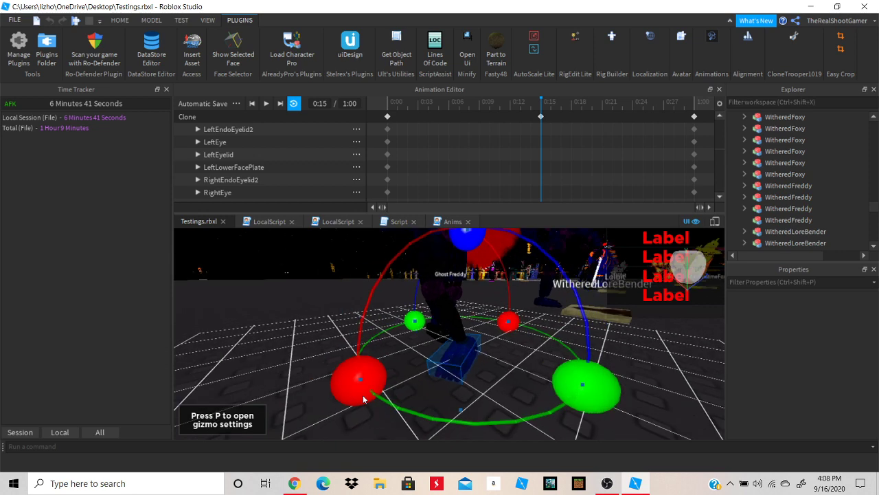
pyautogui.moveTo(397, 358); pyautogui.dragTo(395, 354, button='right')
pyautogui.scroll(-6, 397, 356)
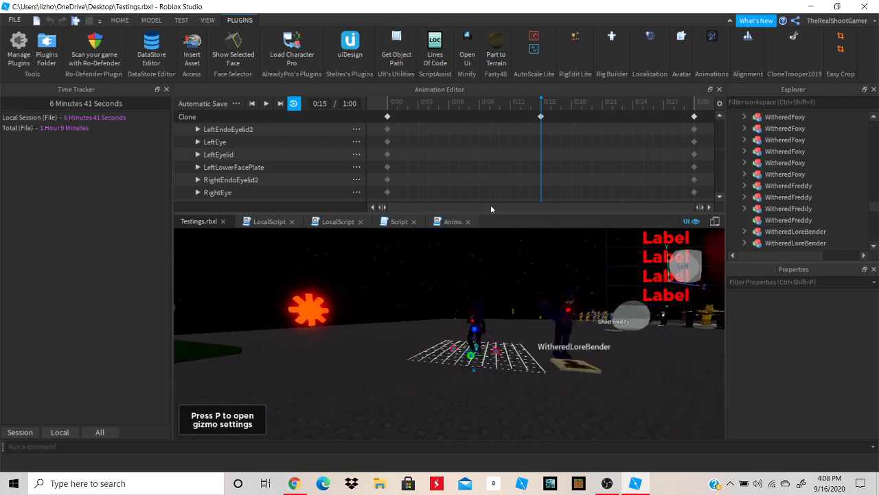
# Scrub the timeline to 0:22 and play the animation to check the leg motion
pyautogui.press('w')
pyautogui.moveTo(540, 101); pyautogui.dragTo(661, 131)
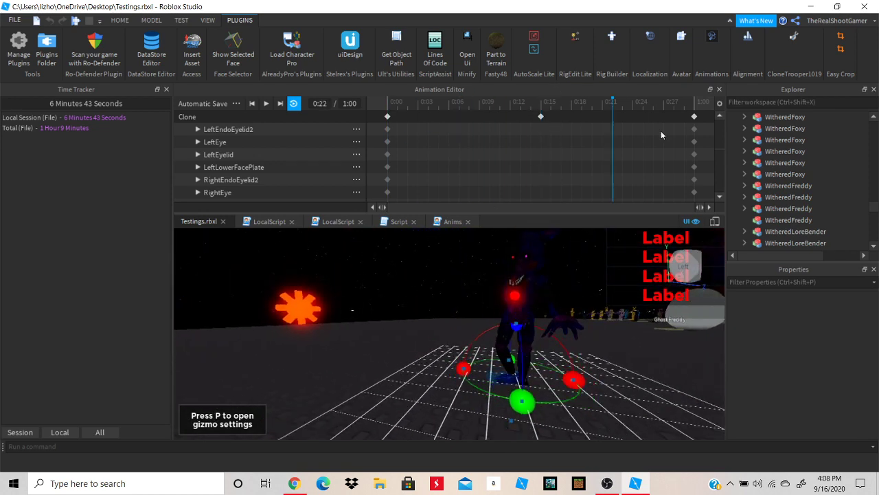
pyautogui.click(489, 114)
pyautogui.click(271, 104)
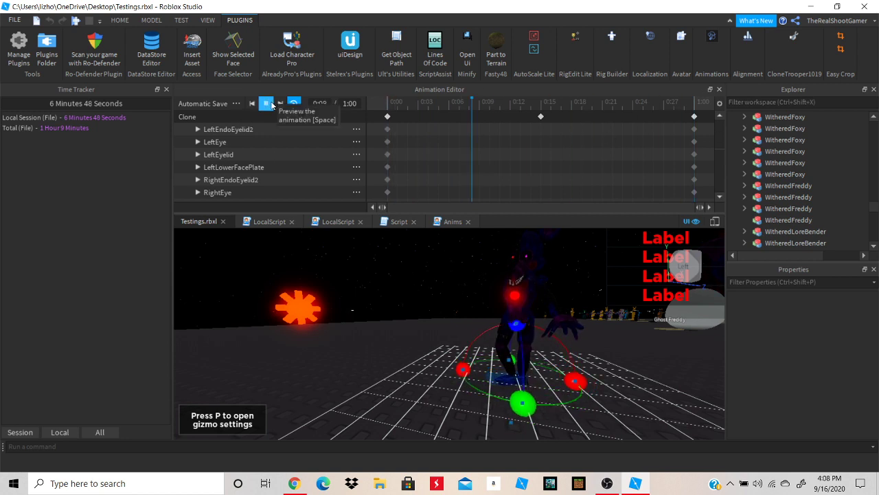
pyautogui.click(267, 103)
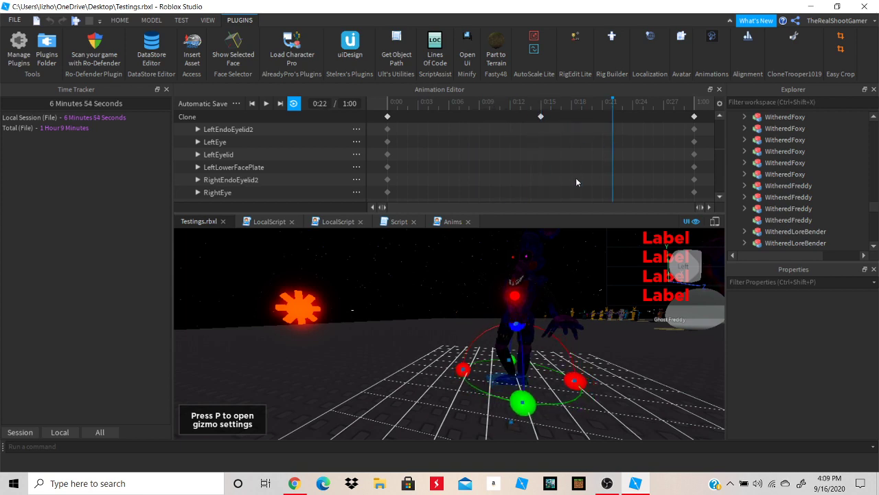
# Reposition the character's upper leg at 0:22, shifting the body into a forward-leaning pose
pyautogui.moveTo(403, 396); pyautogui.dragTo(402, 396, button='right')
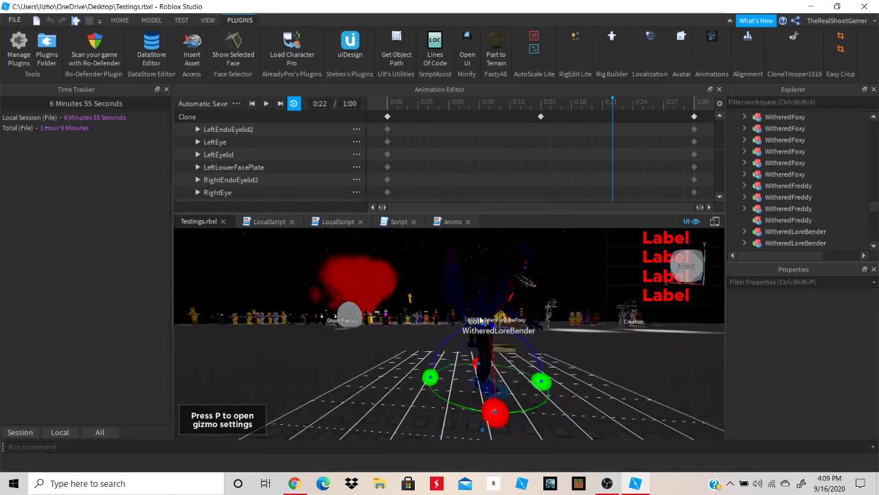
pyautogui.moveTo(461, 304); pyautogui.dragTo(461, 304, button='right')
pyautogui.moveTo(508, 326); pyautogui.dragTo(508, 325, button='right')
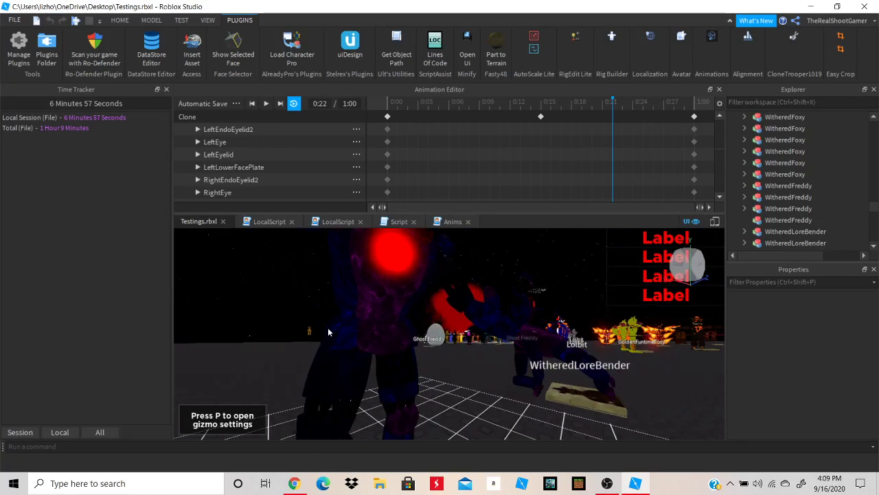
pyautogui.click(337, 328)
pyautogui.moveTo(351, 334); pyautogui.dragTo(351, 334, button='right')
pyautogui.press('r')
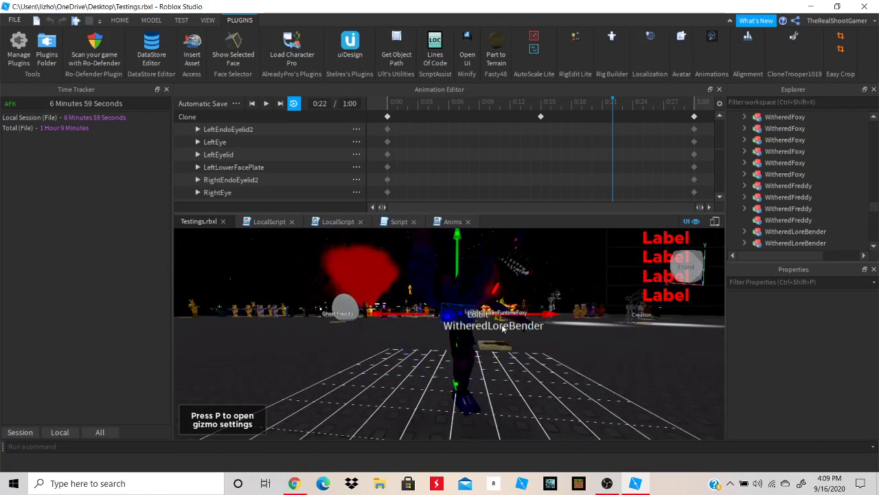
pyautogui.hotkey('ctrl', 'r')
pyautogui.moveTo(462, 382); pyautogui.dragTo(441, 384)
pyautogui.moveTo(511, 316); pyautogui.dragTo(535, 320)
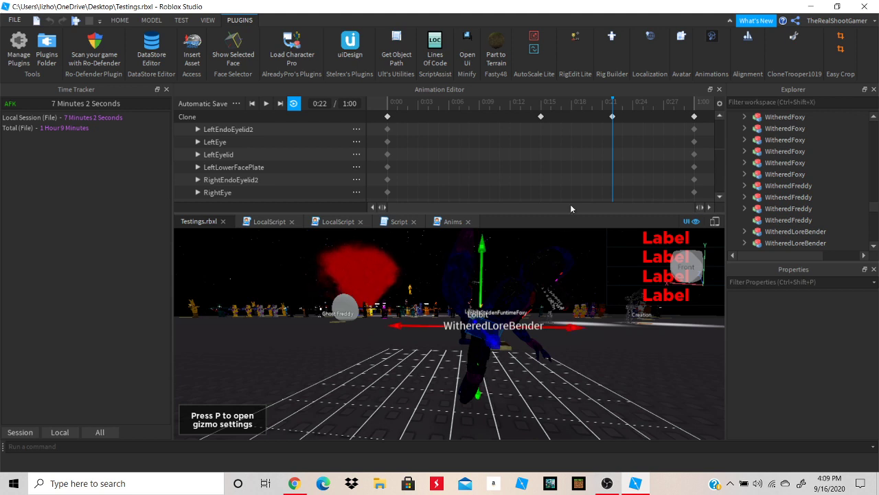
# Play the animation from 0:00 and scrub between 0:00 and 0:15 to examine the poses from the side
pyautogui.click(252, 103)
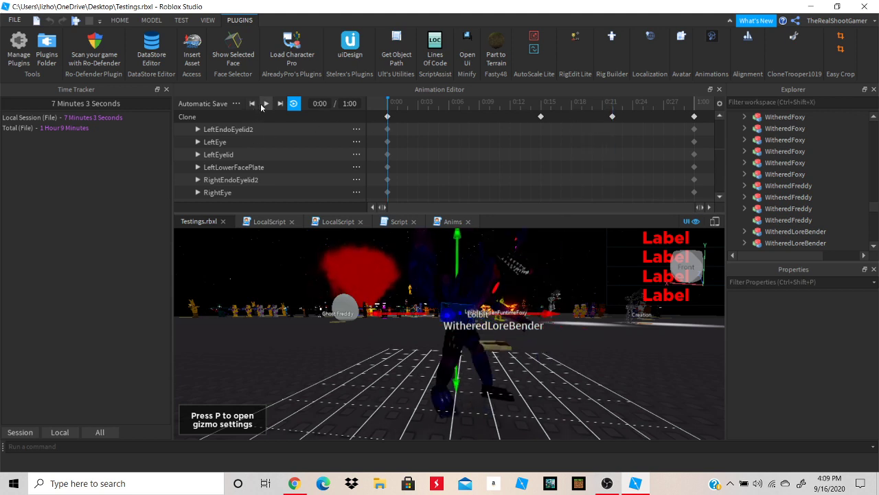
pyautogui.click(263, 104)
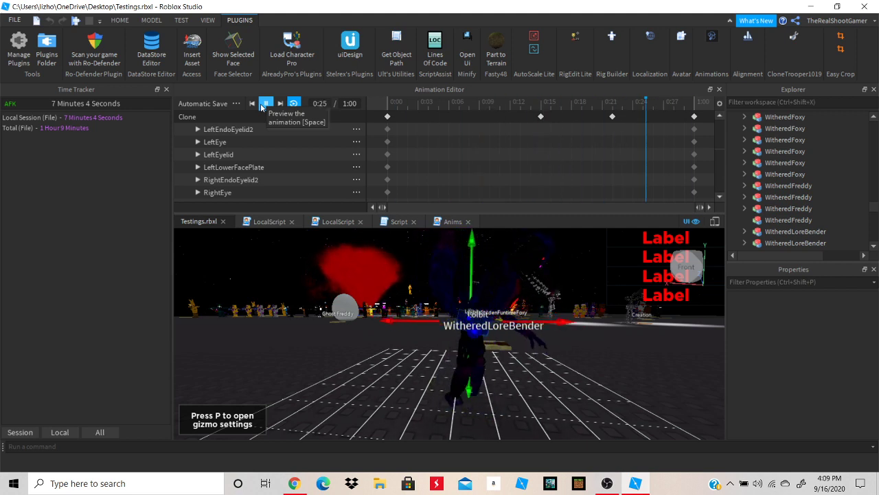
pyautogui.click(263, 103)
pyautogui.moveTo(470, 109); pyautogui.dragTo(384, 113)
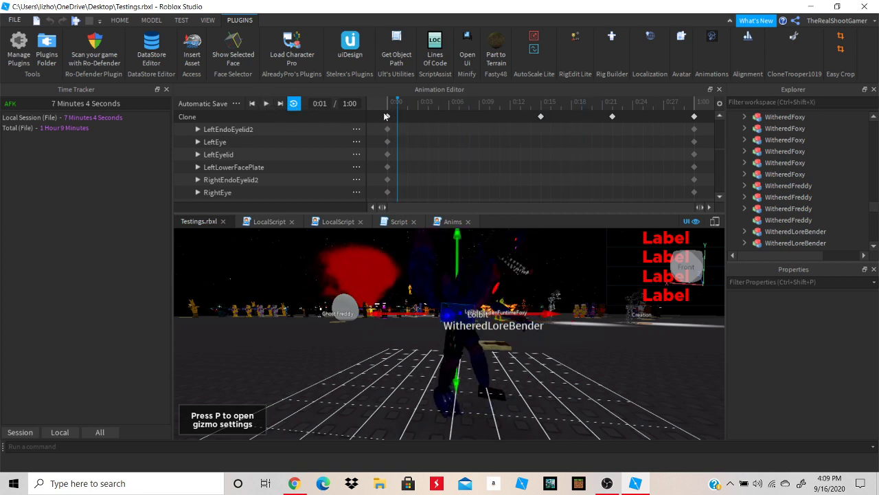
pyautogui.scroll(3, 412, 348)
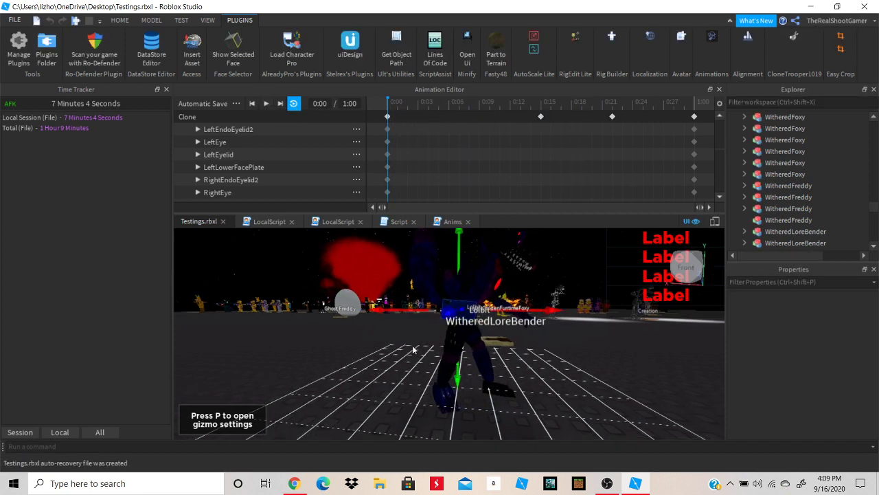
pyautogui.moveTo(412, 348); pyautogui.dragTo(407, 348, button='right')
pyautogui.scroll(-5, 410, 349)
pyautogui.moveTo(422, 108); pyautogui.dragTo(532, 115)
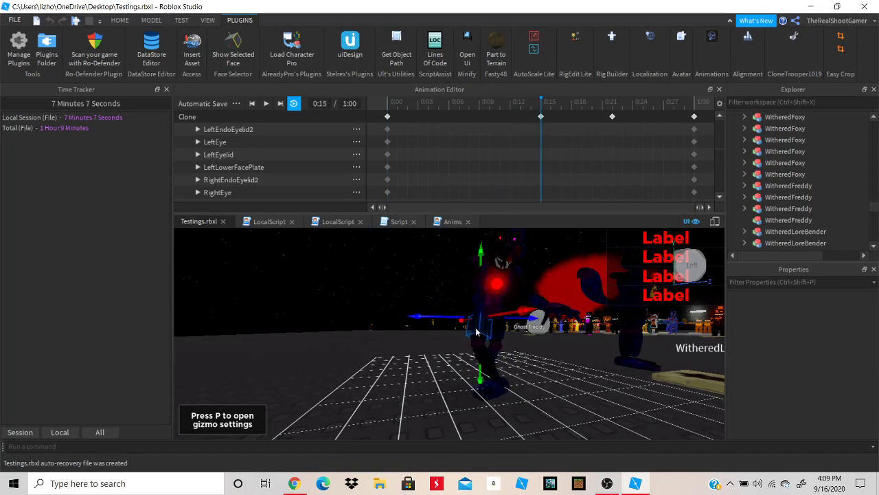
# At 0:07, rotate the selected upper leg and its lower leg to pose a bent-knee step
pyautogui.scroll(4, 476, 332)
pyautogui.moveTo(480, 105); pyautogui.dragTo(459, 109)
pyautogui.scroll(-3, 442, 245)
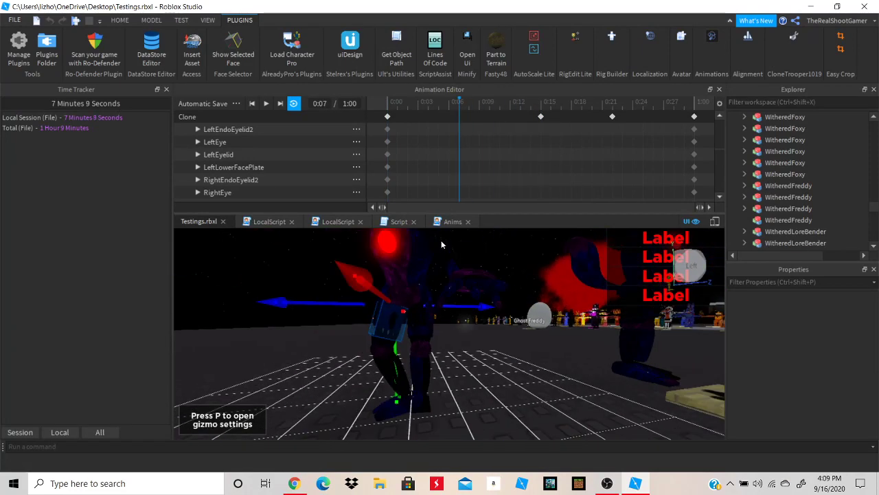
pyautogui.scroll(-3, 461, 278)
pyautogui.moveTo(467, 287); pyautogui.dragTo(456, 294, button='right')
pyautogui.press('r')
pyautogui.scroll(5, 456, 295)
pyautogui.scroll(-4, 458, 363)
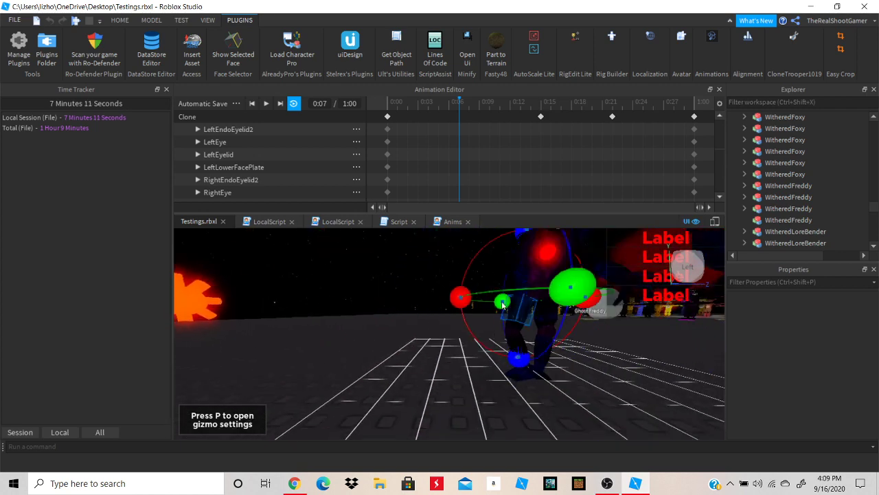
pyautogui.moveTo(458, 300); pyautogui.dragTo(506, 339)
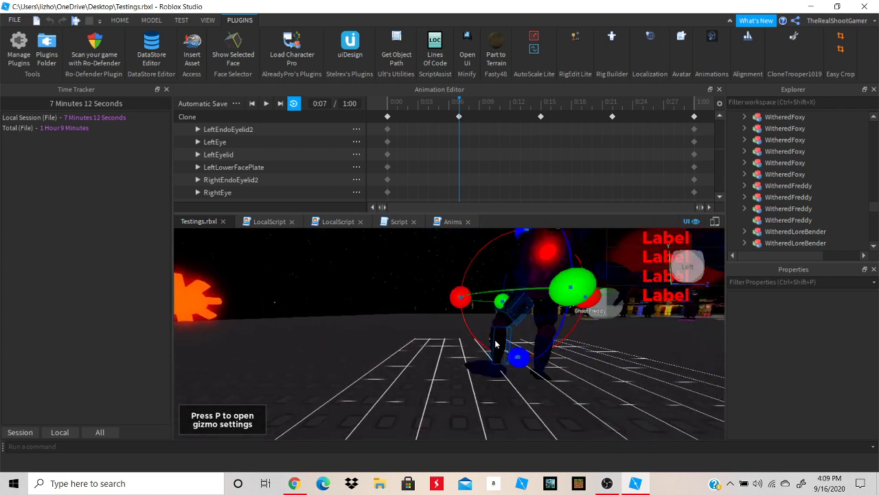
pyautogui.click(495, 343)
pyautogui.moveTo(436, 323); pyautogui.dragTo(454, 357)
pyautogui.click(512, 368)
# At 0:15, rotate the same leg's upper leg, lower leg and foot to adjust the stepping pose
pyautogui.moveTo(451, 108); pyautogui.dragTo(544, 180)
pyautogui.click(522, 316)
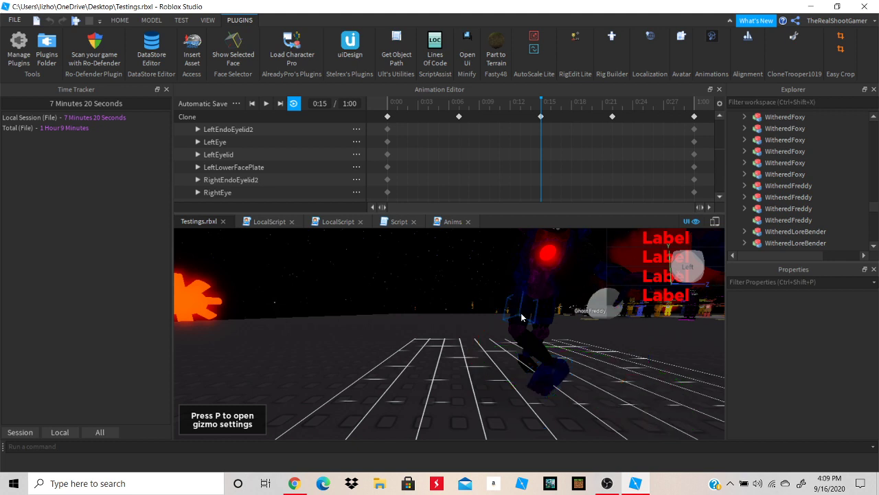
pyautogui.moveTo(465, 303); pyautogui.dragTo(461, 297)
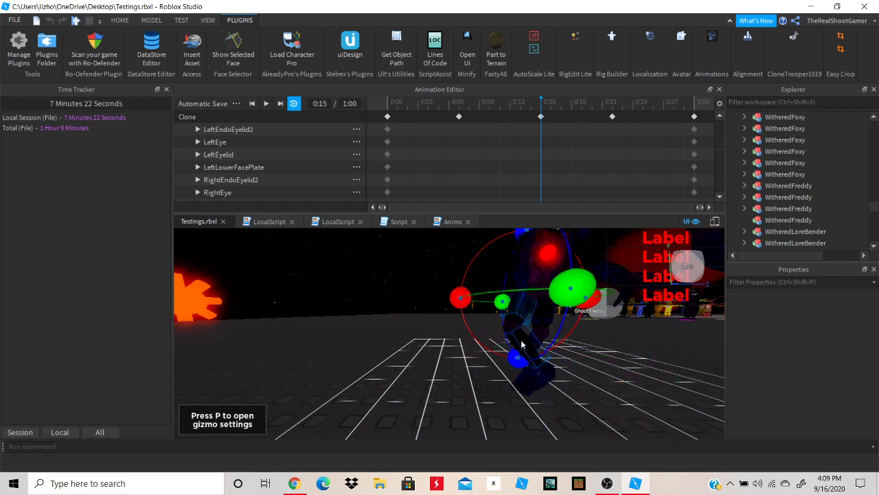
pyautogui.click(522, 344)
pyautogui.moveTo(443, 329); pyautogui.dragTo(445, 298)
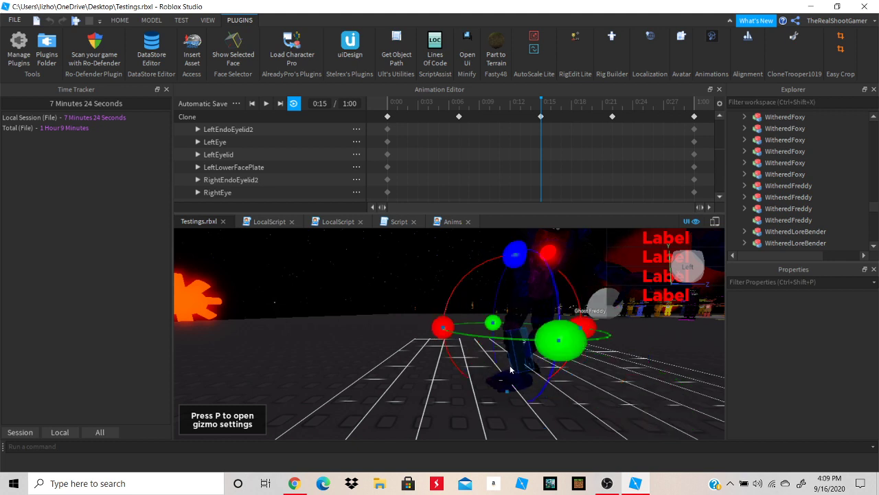
pyautogui.click(510, 373)
pyautogui.moveTo(451, 376); pyautogui.dragTo(454, 385)
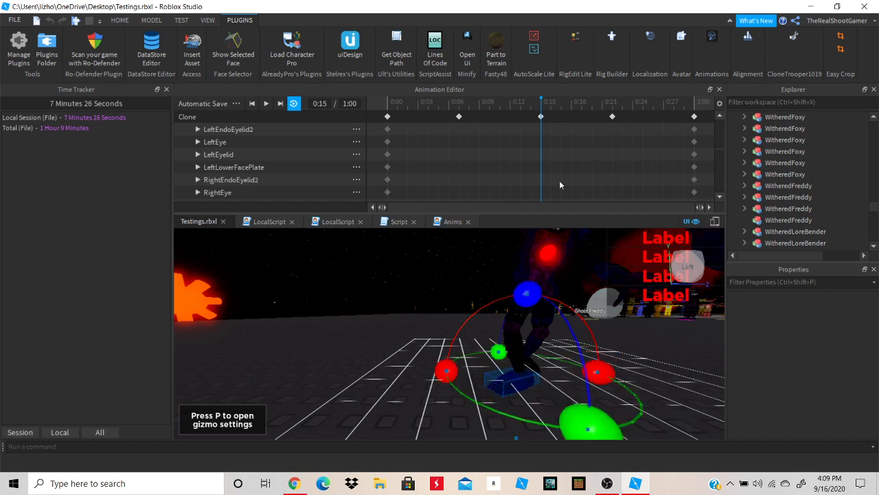
# Raise the lower torso slightly at 0:07 and preview the animation from the start
pyautogui.moveTo(543, 107); pyautogui.dragTo(461, 172)
pyautogui.click(557, 293)
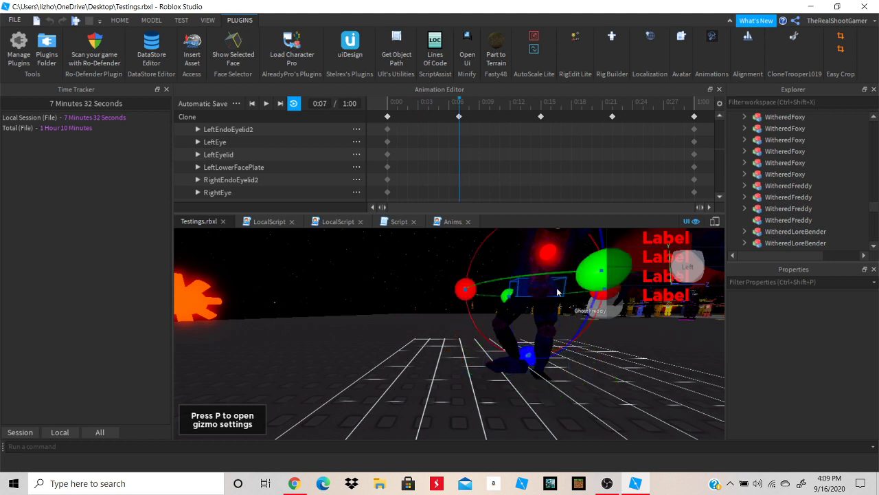
pyautogui.press('r')
pyautogui.moveTo(533, 335); pyautogui.dragTo(535, 330)
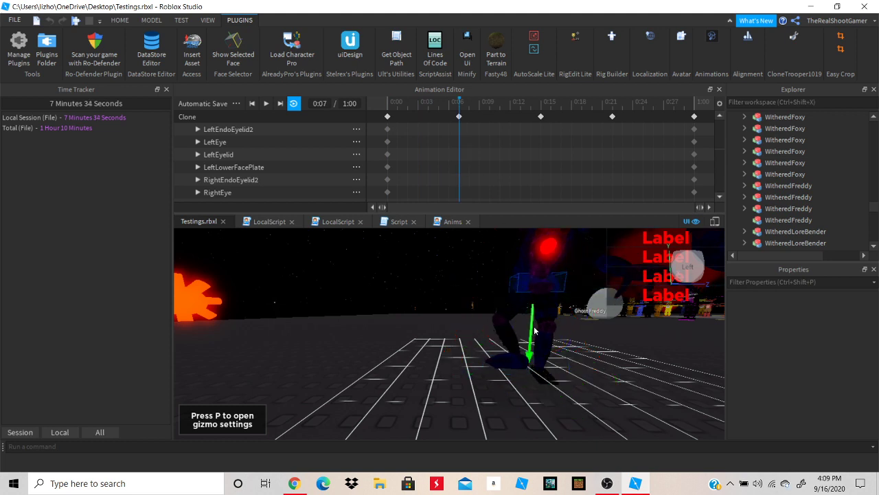
pyautogui.moveTo(459, 114); pyautogui.dragTo(302, 112)
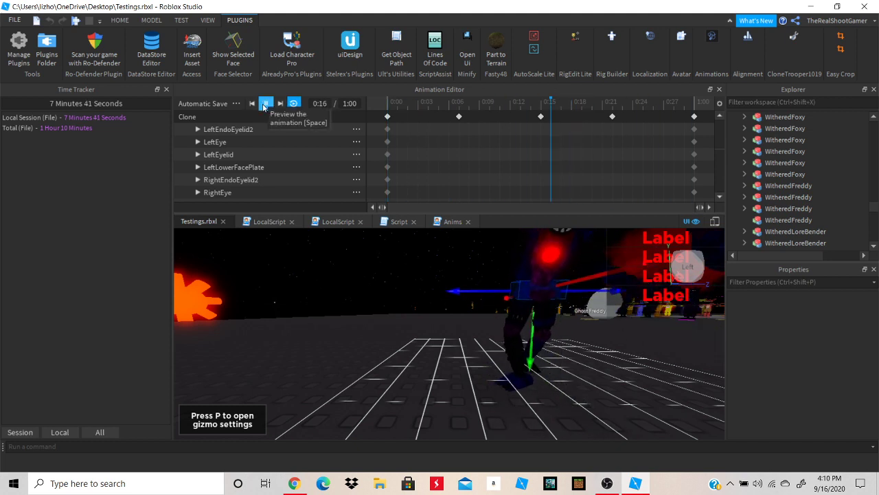
pyautogui.click(264, 106)
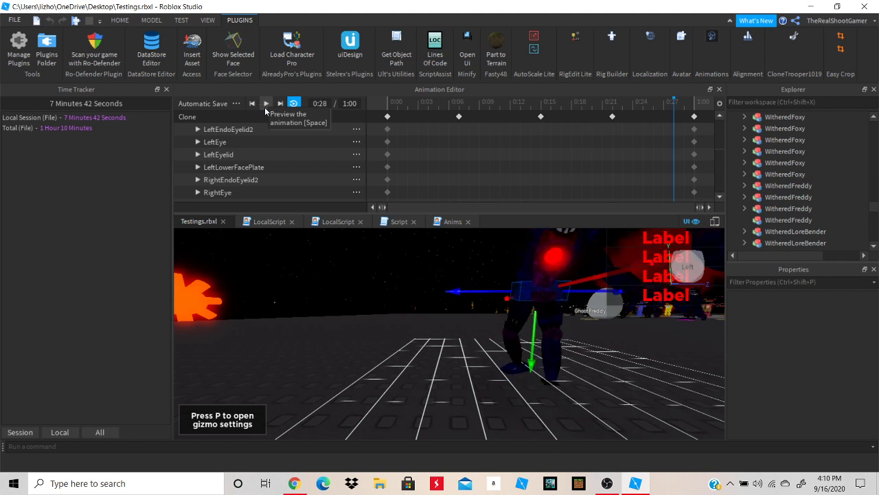
# At the 0:22 keyframe, rotate the upper and lower parts of the previously posed leg
pyautogui.click(616, 111)
pyautogui.click(526, 340)
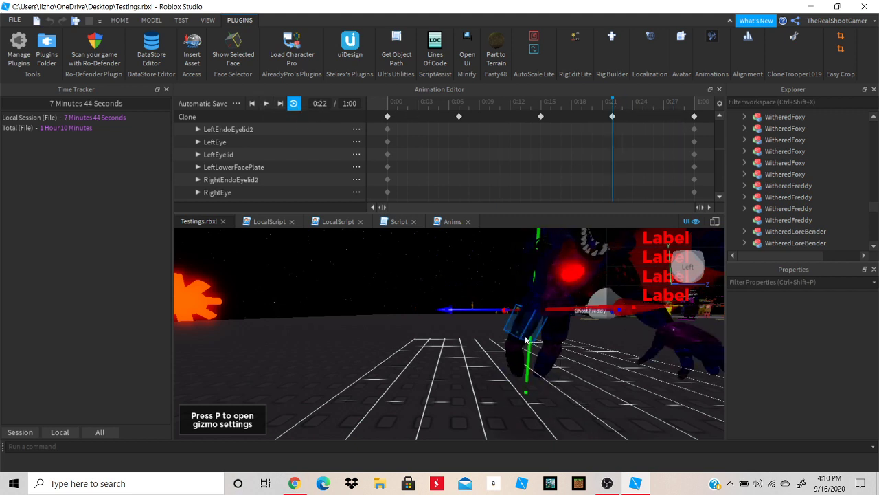
pyautogui.press('r')
pyautogui.moveTo(467, 316); pyautogui.dragTo(480, 298)
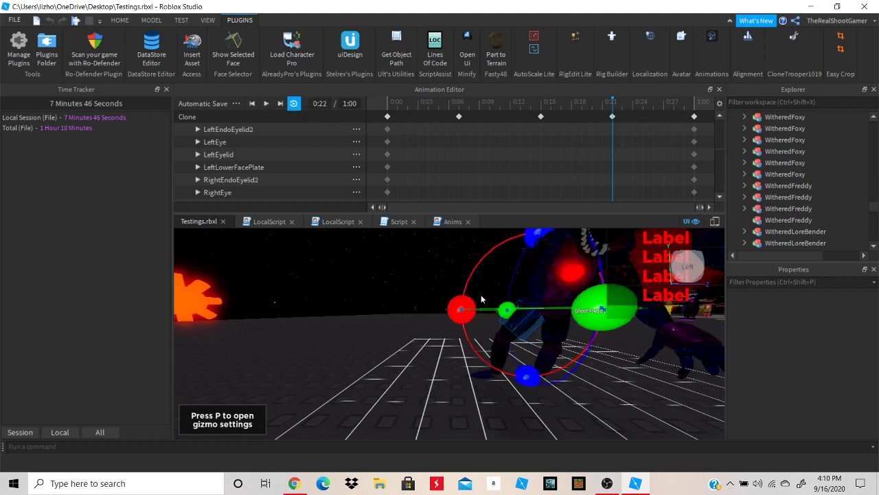
pyautogui.click(502, 355)
pyautogui.moveTo(441, 337); pyautogui.dragTo(446, 382)
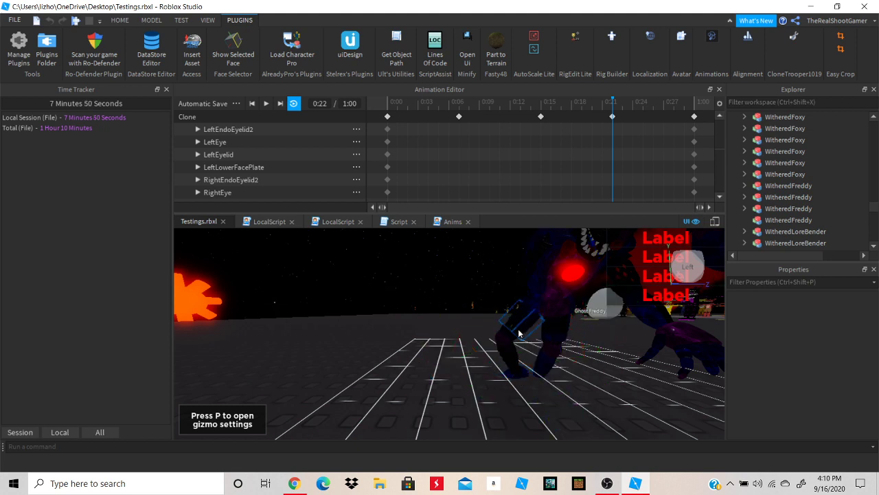
# Fine-tune the upper and lower leg rotations at 0:22 and preview the animation from 0:00
pyautogui.moveTo(451, 312); pyautogui.dragTo(460, 291)
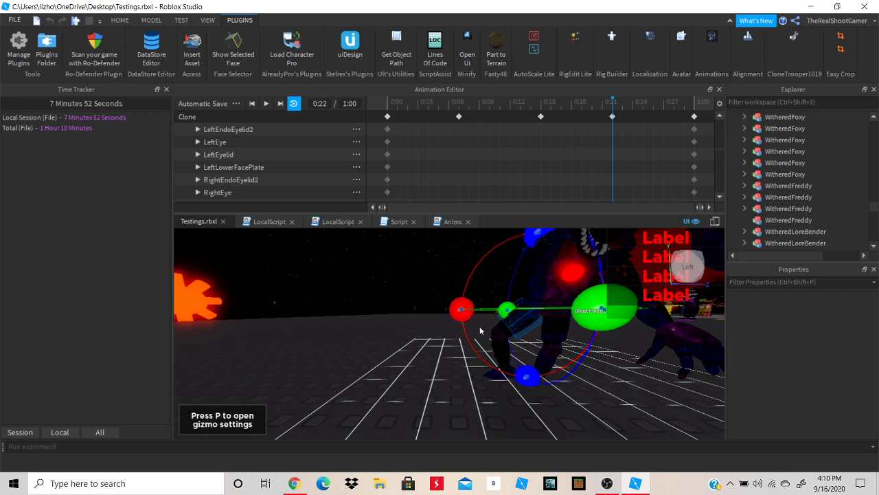
pyautogui.moveTo(479, 331); pyautogui.dragTo(458, 338)
pyautogui.click(522, 377)
pyautogui.moveTo(604, 105); pyautogui.dragTo(299, 110)
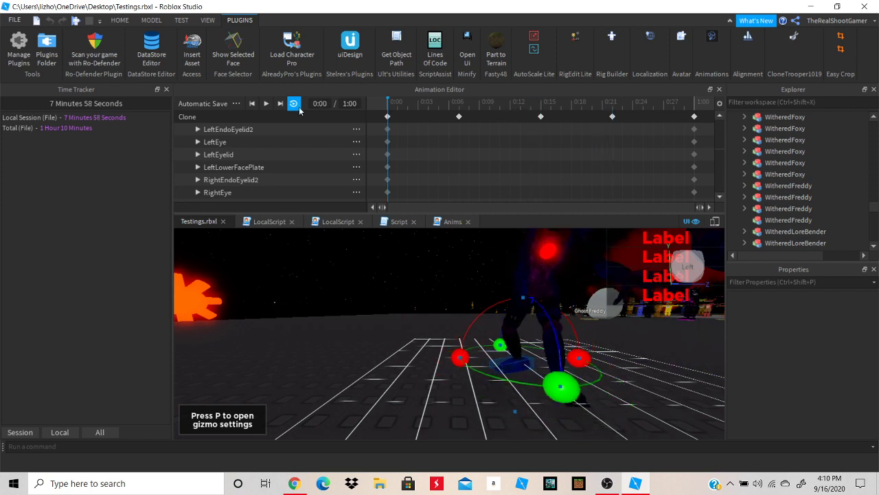
pyautogui.click(266, 103)
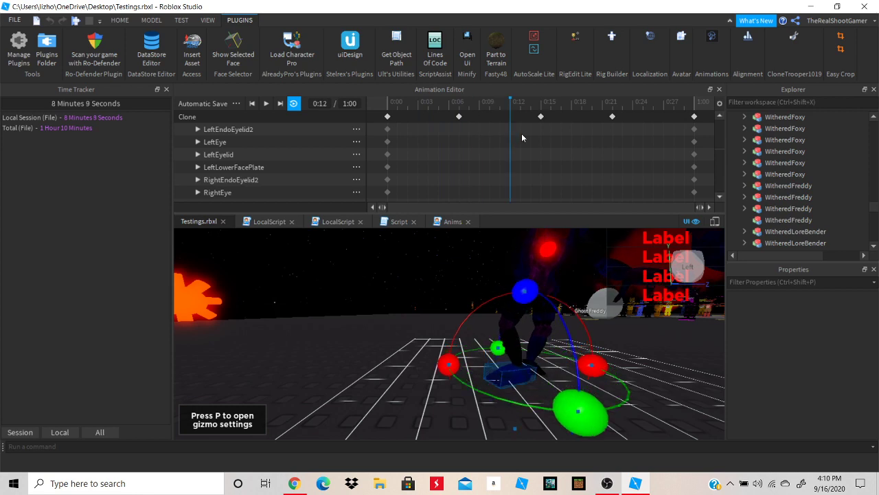
# At the 0:22 keyframe, rotate one leg's upper and lower parts and its foot to refine the stepping pose
pyautogui.click(610, 117)
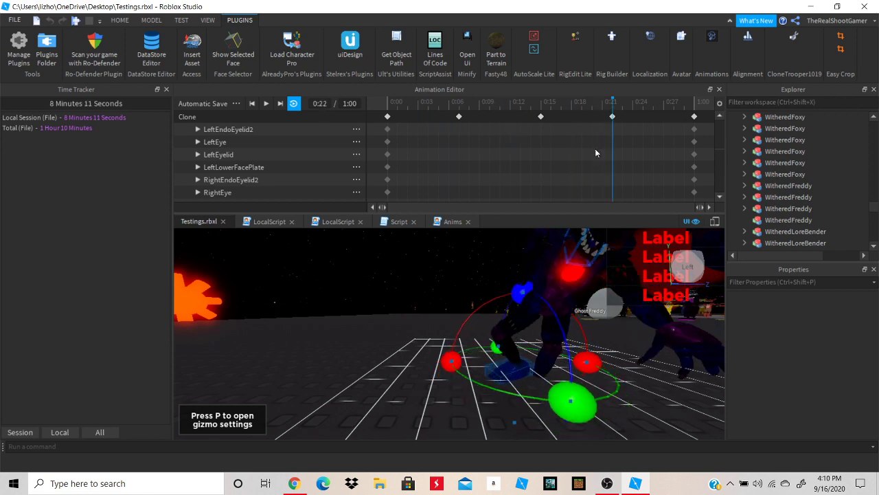
pyautogui.click(553, 344)
pyautogui.press('f')
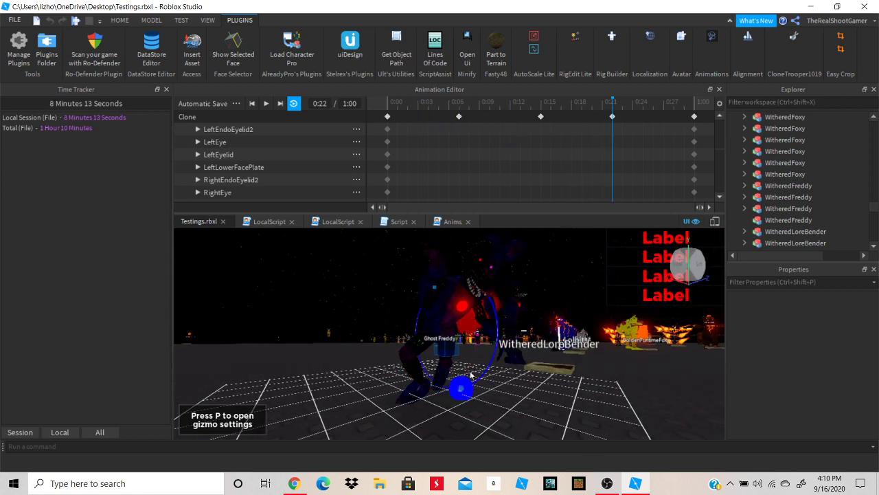
pyautogui.moveTo(471, 374); pyautogui.dragTo(484, 333)
pyautogui.press('r')
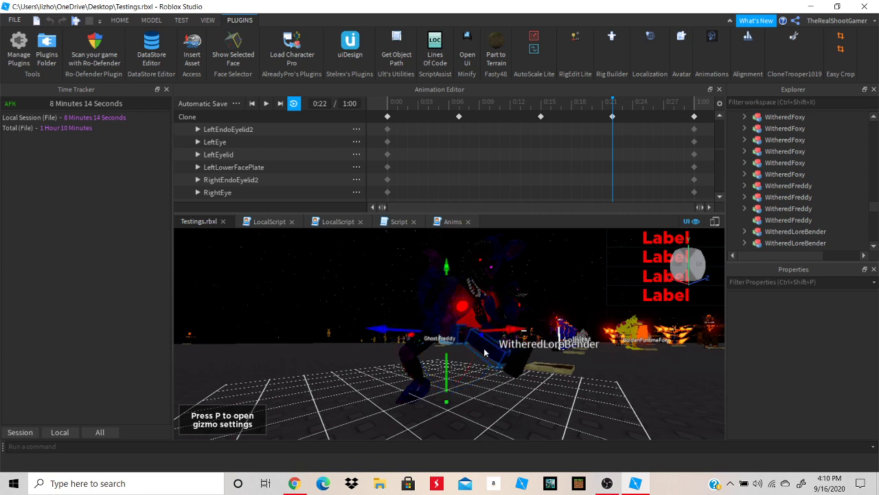
pyautogui.hotkey('ctrl', '4')
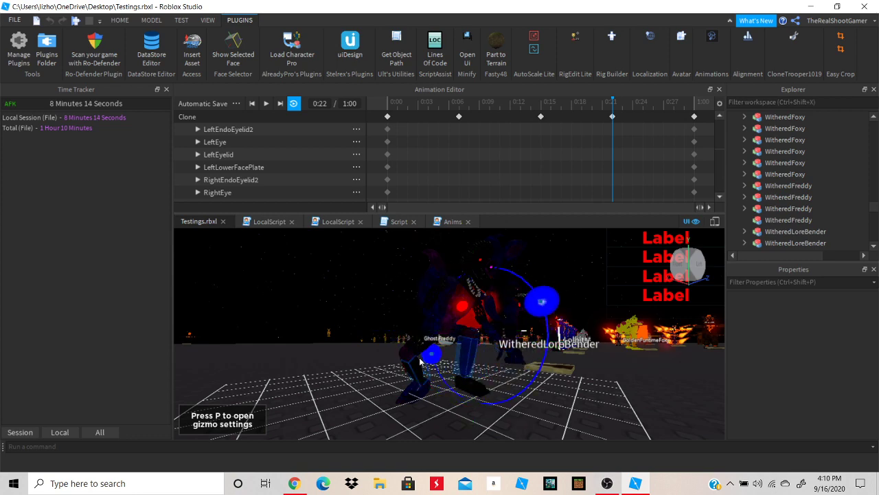
pyautogui.click(472, 386)
pyautogui.moveTo(487, 408); pyautogui.dragTo(488, 411, button='right')
pyautogui.moveTo(448, 400); pyautogui.dragTo(474, 399)
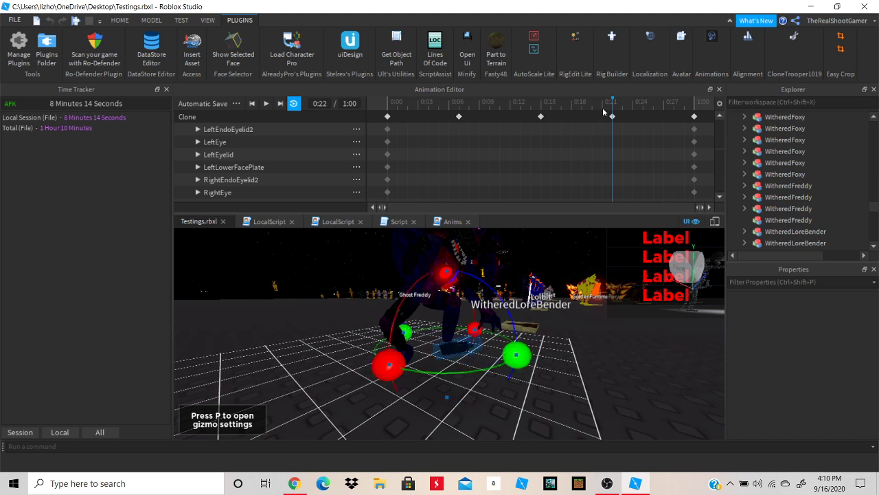
# Preview the whole animation, scrub through its keyframes and replay it from 0:00 while viewing the character from several sides
pyautogui.moveTo(618, 107); pyautogui.dragTo(700, 103)
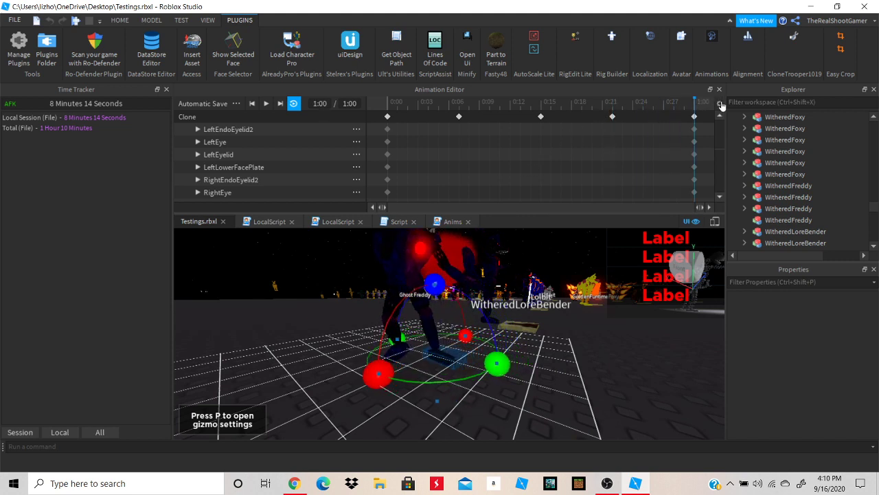
pyautogui.click(267, 103)
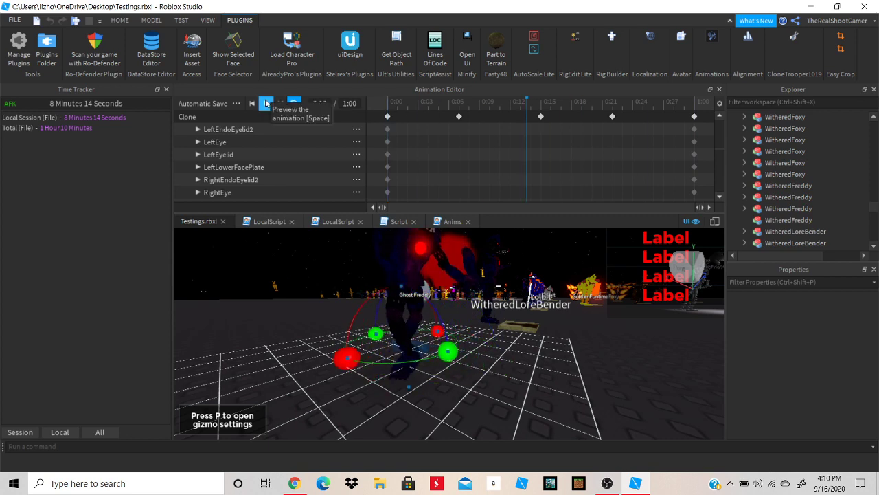
pyautogui.moveTo(437, 301); pyautogui.dragTo(423, 302, button='right')
pyautogui.press('s')
pyautogui.press('s')
pyautogui.press('d')
pyautogui.press('s')
pyautogui.press('a')
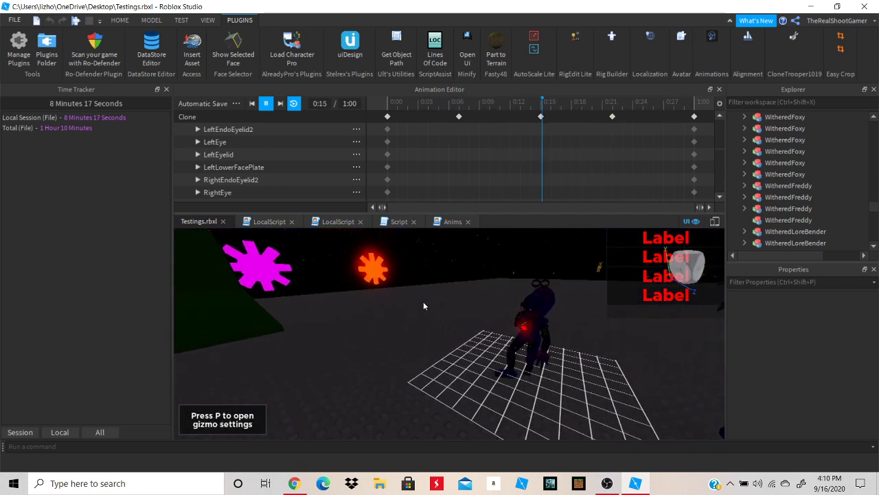
pyautogui.scroll(4, 423, 306)
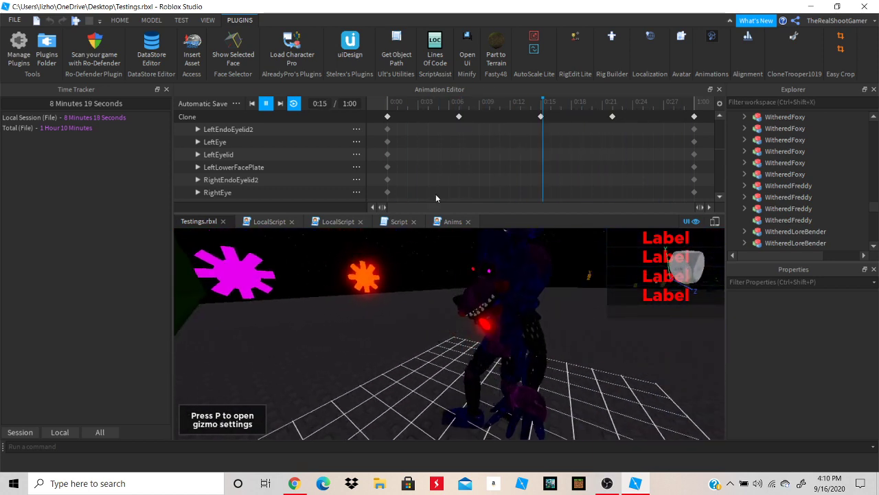
pyautogui.moveTo(490, 129); pyautogui.dragTo(592, 120)
pyautogui.click(424, 133)
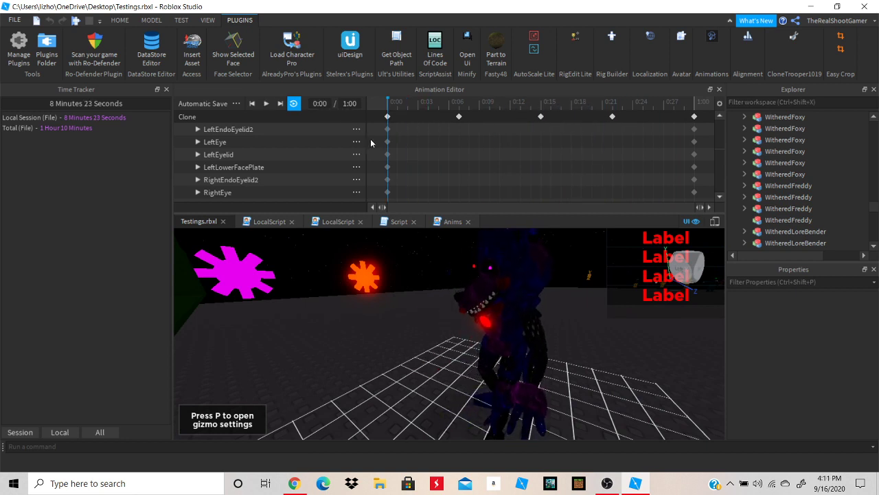
pyautogui.click(266, 104)
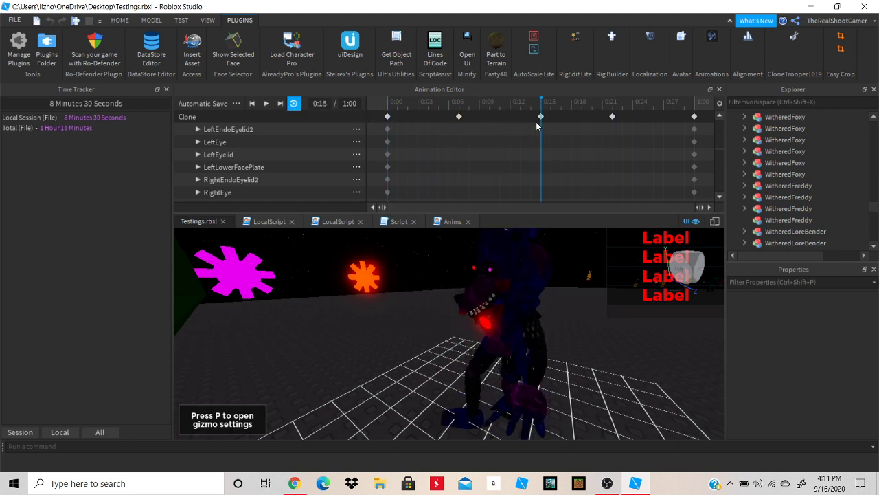
# At the 0:15 keyframe, rotate the upper torso and scrub through the earlier frames to check the turn
pyautogui.click(507, 342)
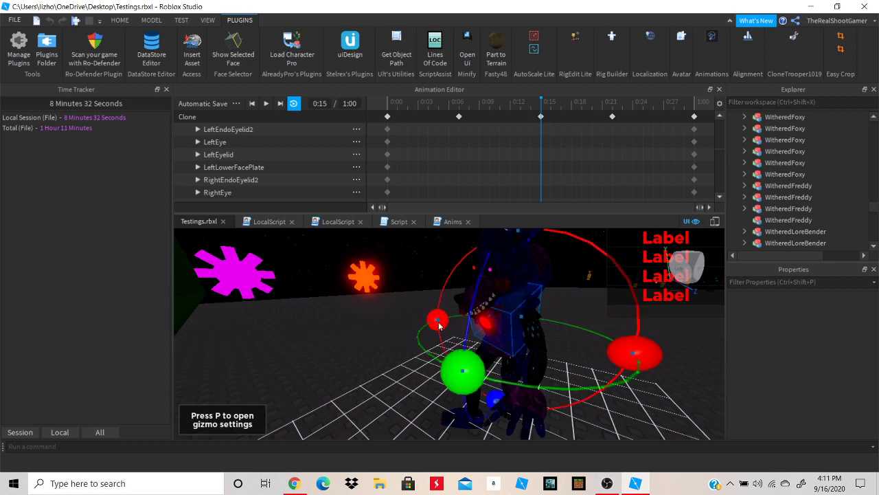
pyautogui.moveTo(440, 325); pyautogui.dragTo(503, 374)
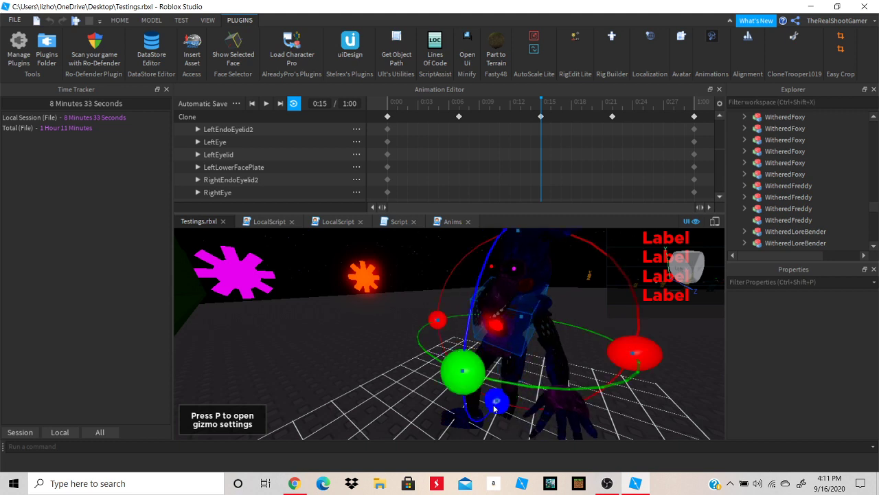
pyautogui.moveTo(644, 353); pyautogui.dragTo(629, 338)
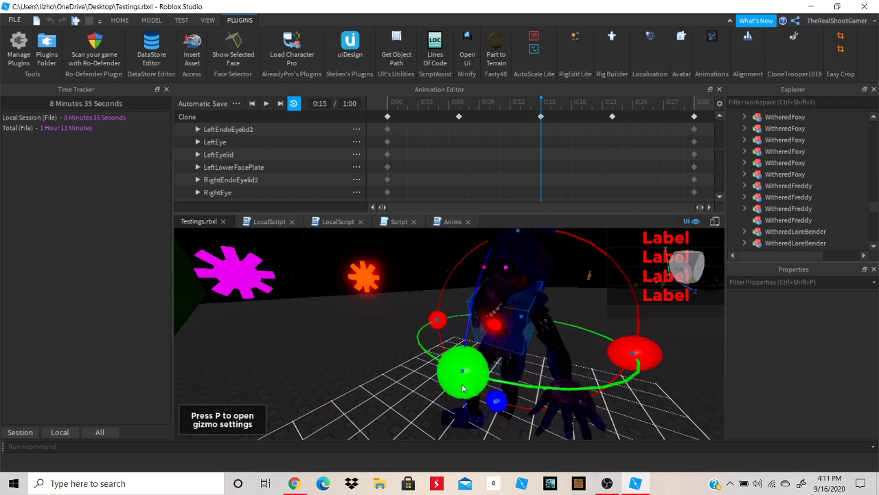
pyautogui.click(551, 325)
pyautogui.moveTo(545, 324); pyautogui.dragTo(539, 318, button='right')
pyautogui.scroll(-4, 539, 319)
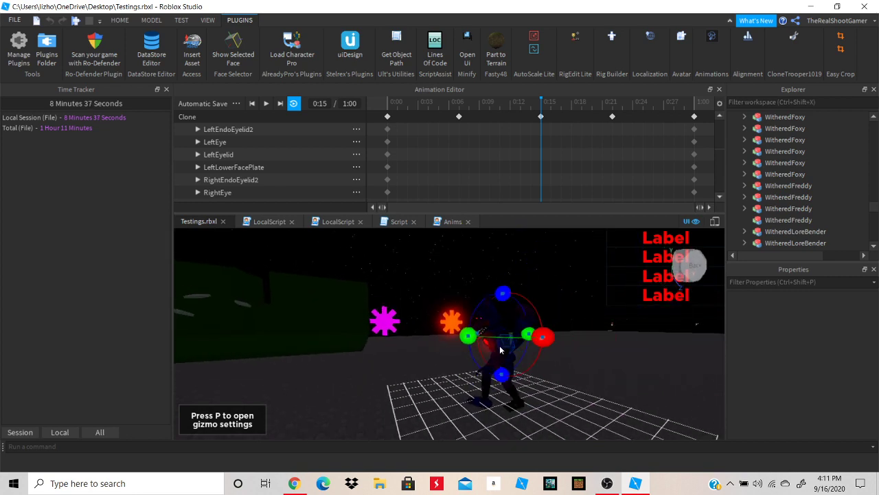
pyautogui.moveTo(532, 107); pyautogui.dragTo(348, 108)
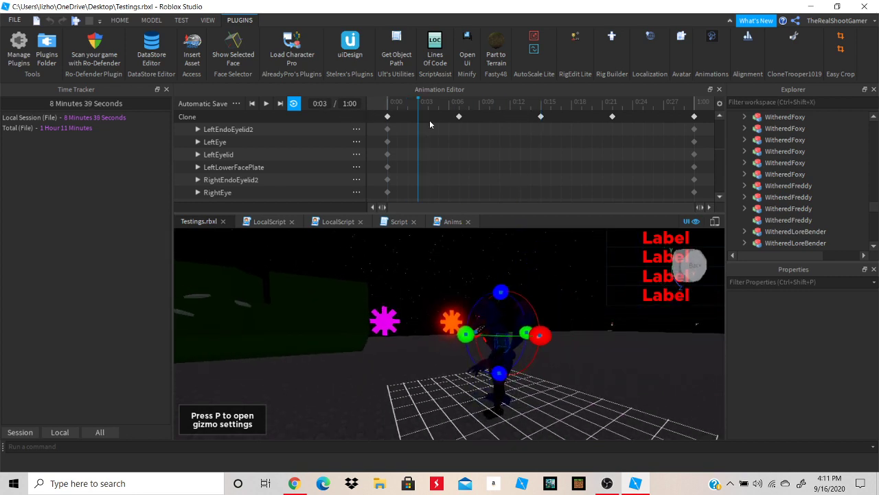
pyautogui.moveTo(430, 123); pyautogui.dragTo(518, 139)
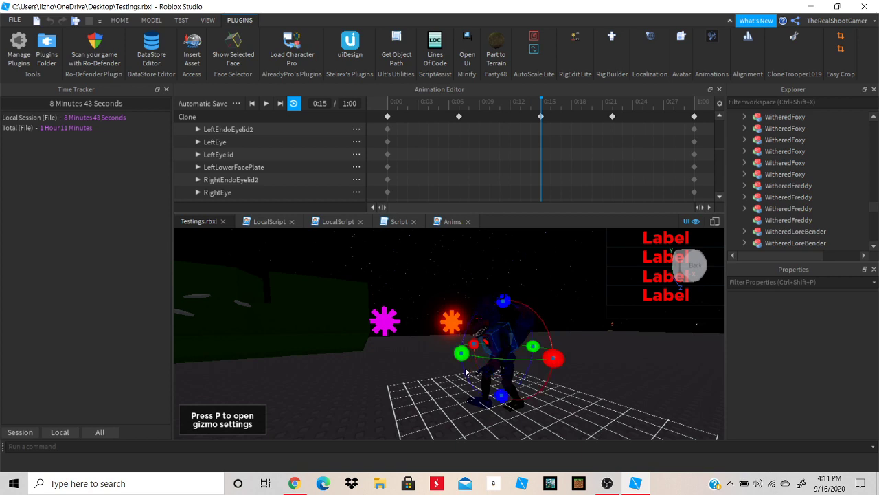
# Adjust the torso's twist at 0:15 and rotate the arm to swing with the body
pyautogui.moveTo(500, 398); pyautogui.dragTo(498, 391, button='right')
pyautogui.scroll(4, 498, 391)
pyautogui.scroll(-3, 497, 390)
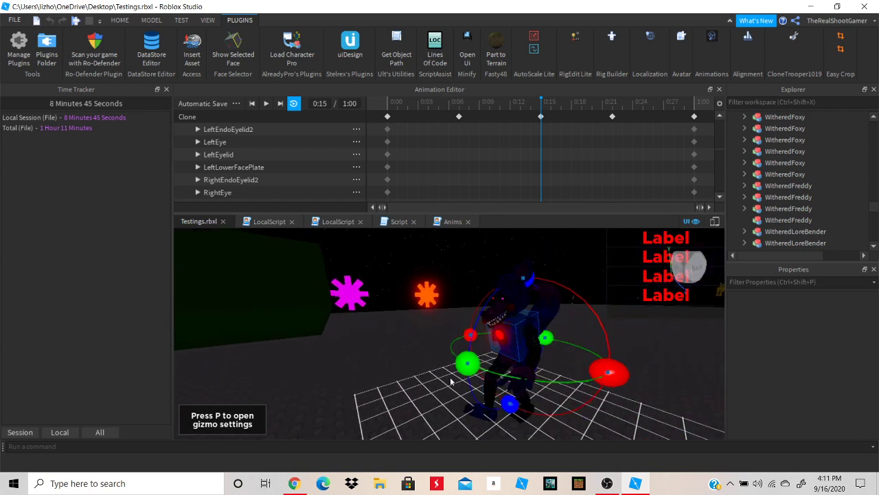
pyautogui.moveTo(463, 364); pyautogui.dragTo(536, 333)
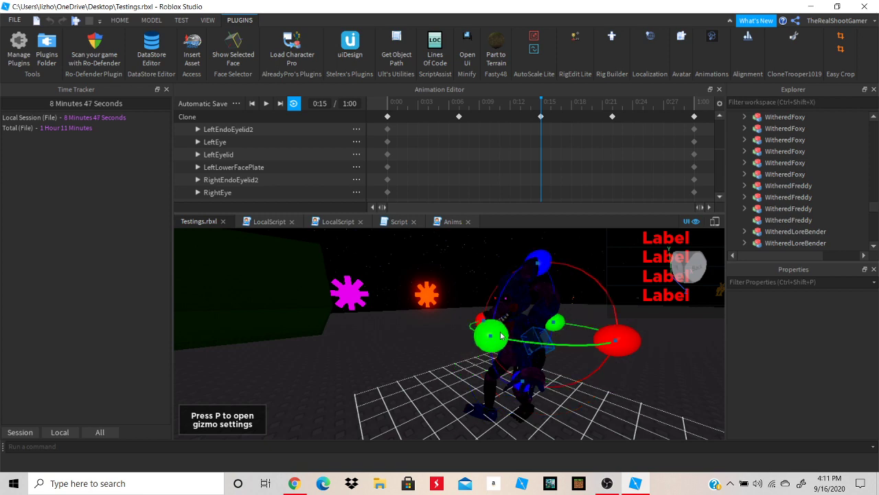
pyautogui.moveTo(520, 385); pyautogui.dragTo(544, 372)
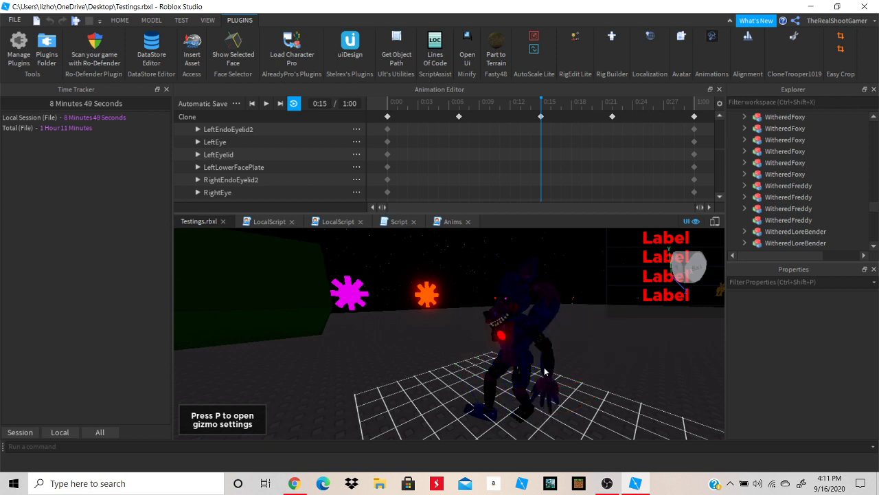
# Rotate the forearm extended in front of the character at 0:15
pyautogui.press('w')
pyautogui.moveTo(539, 364); pyautogui.dragTo(541, 363, button='right')
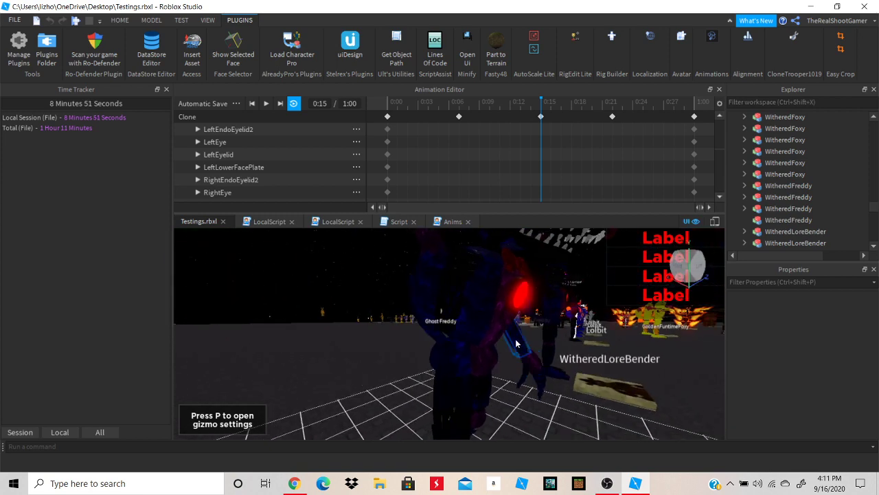
pyautogui.click(517, 344)
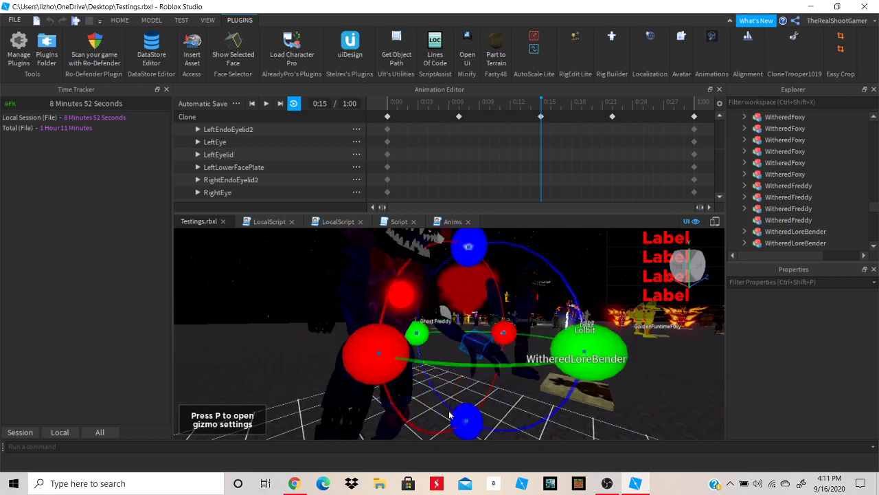
pyautogui.click(500, 420)
pyautogui.click(479, 337)
pyautogui.moveTo(465, 416); pyautogui.dragTo(495, 412)
# At the 0:22 keyframe, rotate the upper torso to change the body's forward lean
pyautogui.moveTo(540, 108); pyautogui.dragTo(610, 174)
pyautogui.moveTo(404, 354); pyautogui.dragTo(411, 356, button='right')
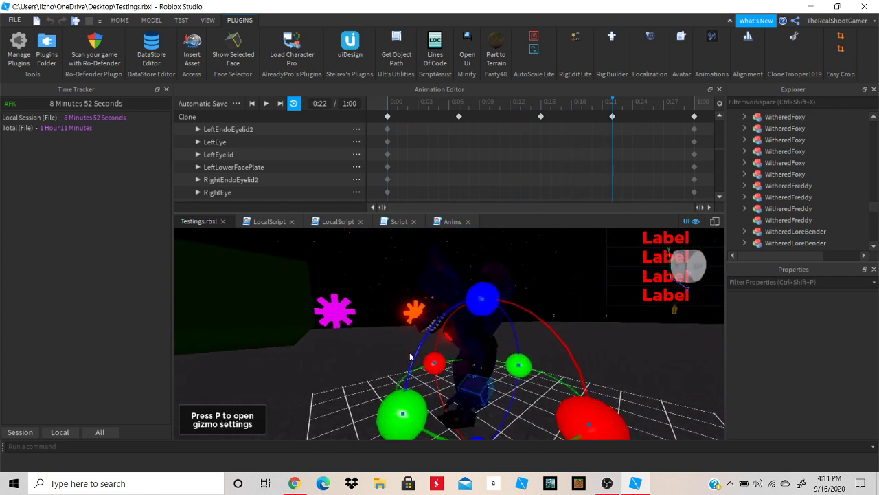
pyautogui.click(487, 333)
pyautogui.moveTo(487, 332); pyautogui.dragTo(485, 342, button='right')
pyautogui.scroll(-3, 485, 343)
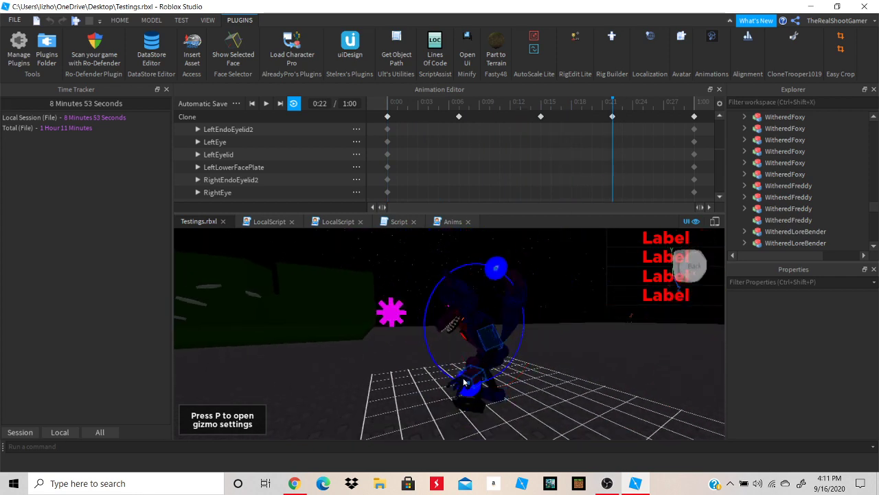
pyautogui.moveTo(436, 355); pyautogui.dragTo(430, 335)
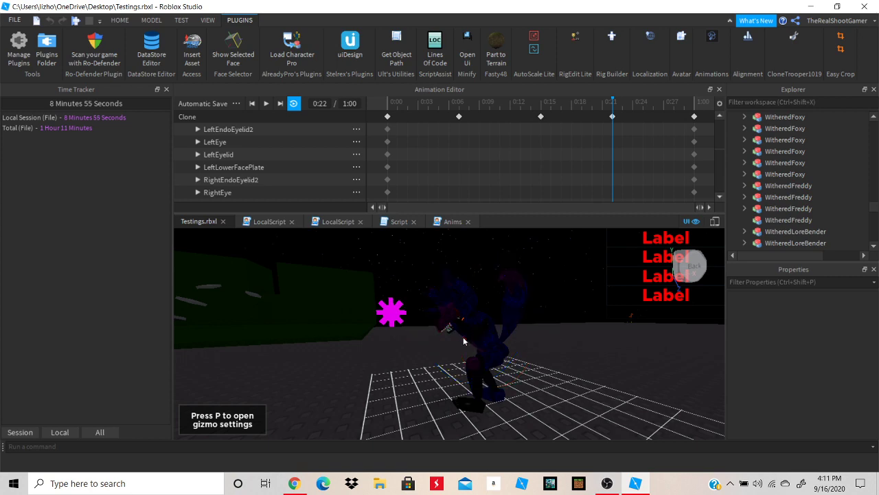
# Rotate the upper and lower parts of the front arm at the 0:22 keyframe
pyautogui.scroll(3, 463, 337)
pyautogui.moveTo(463, 338); pyautogui.dragTo(412, 343, button='right')
pyautogui.click(402, 339)
pyautogui.scroll(-2, 469, 372)
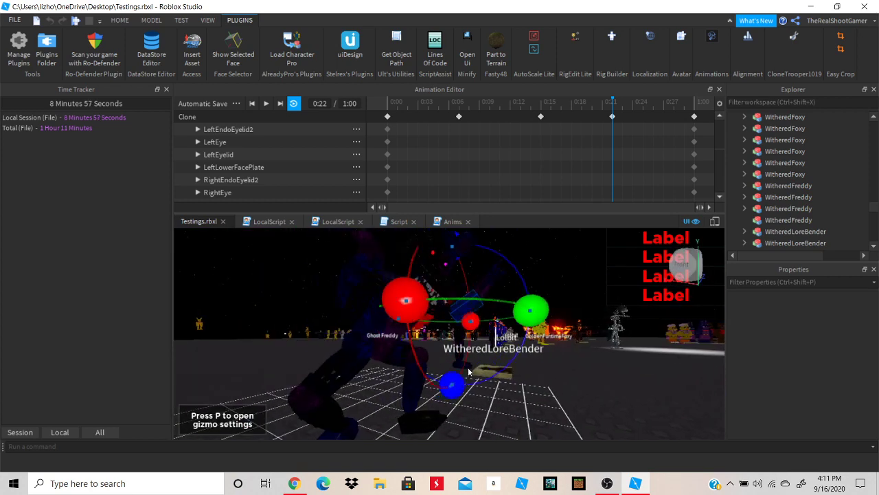
pyautogui.click(421, 404)
pyautogui.click(476, 305)
pyautogui.moveTo(456, 388); pyautogui.dragTo(420, 393)
pyautogui.click(489, 305)
pyautogui.click(489, 305)
pyautogui.moveTo(485, 381); pyautogui.dragTo(514, 380)
# Play the animation from near the start, examine the movement from the front and side, and stop playback
pyautogui.moveTo(610, 115); pyautogui.dragTo(323, 112)
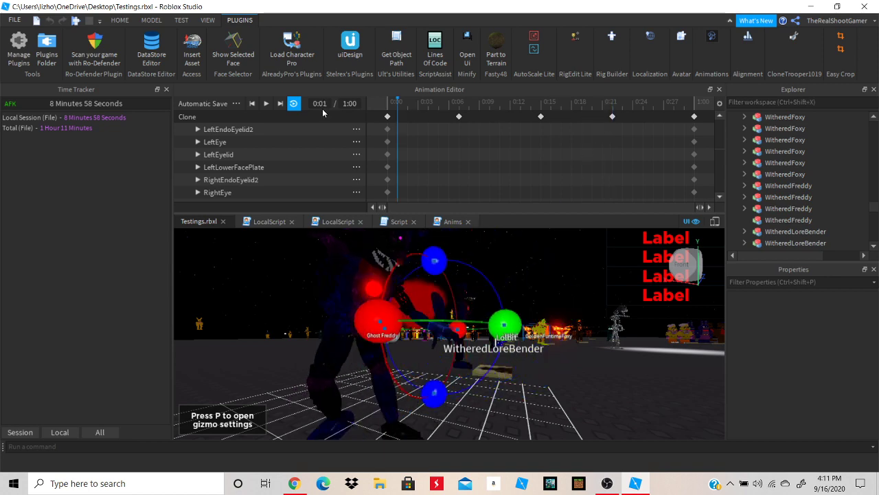
pyautogui.click(268, 104)
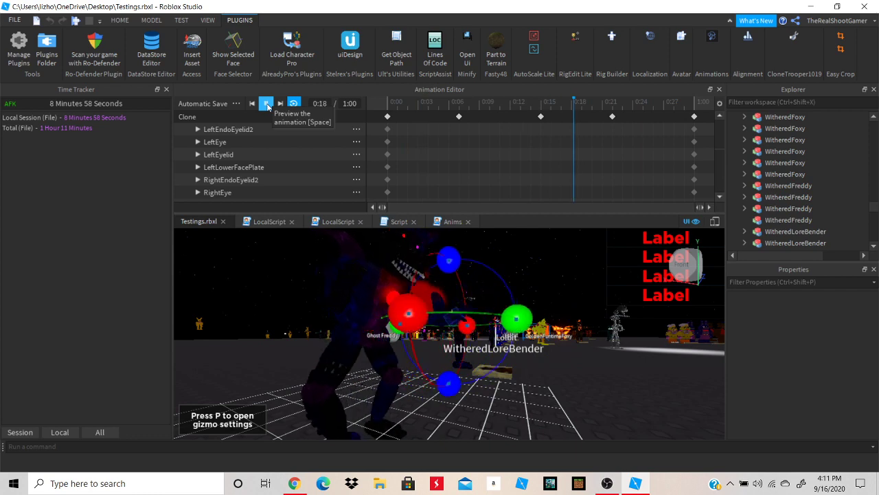
pyautogui.click(321, 287)
pyautogui.moveTo(321, 287); pyautogui.dragTo(314, 287, button='right')
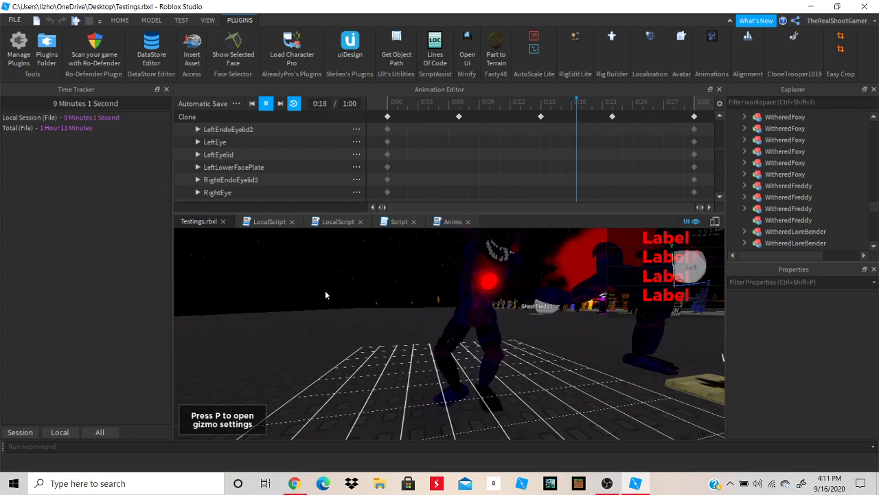
pyautogui.moveTo(340, 340); pyautogui.dragTo(338, 340, button='right')
pyautogui.moveTo(341, 345); pyautogui.dragTo(342, 345, button='right')
pyautogui.press('s')
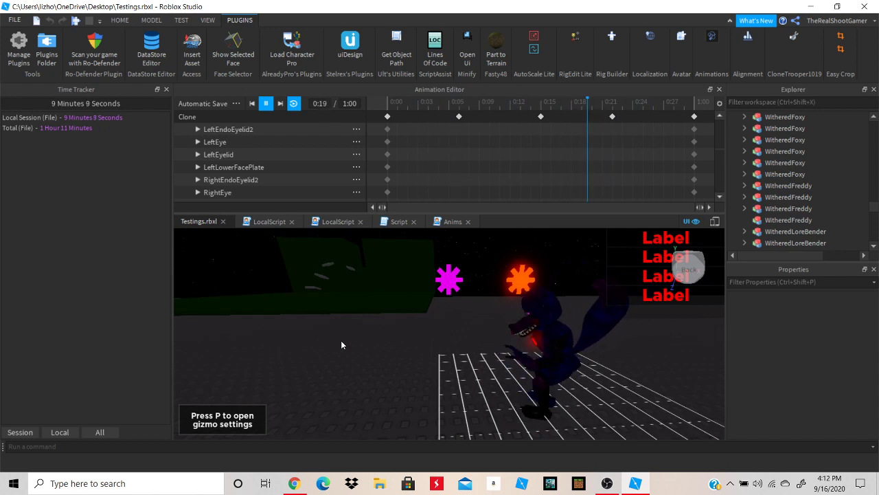
pyautogui.click(266, 103)
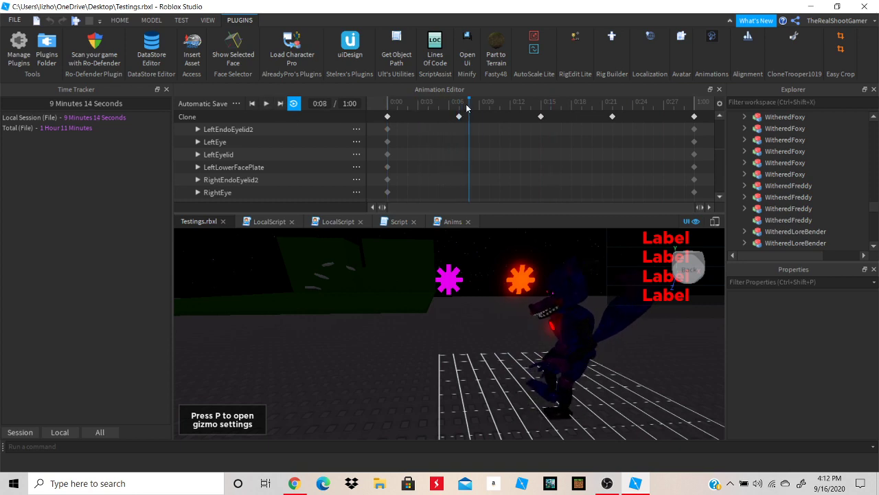
# Tilt the Head sideways at the 0:15 keyframe and move the playhead to 0:22
pyautogui.moveTo(468, 115); pyautogui.dragTo(387, 114)
pyautogui.moveTo(427, 291); pyautogui.dragTo(420, 291, button='right')
pyautogui.press('w')
pyautogui.moveTo(387, 102); pyautogui.dragTo(543, 118)
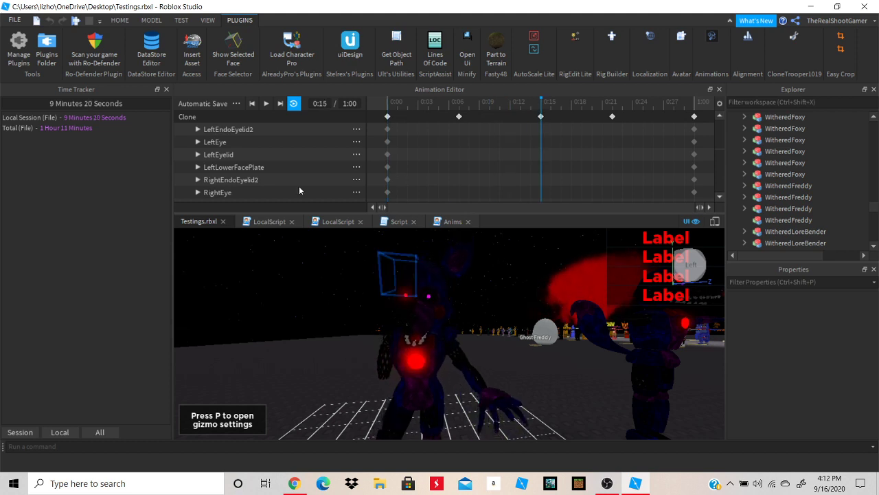
pyautogui.scroll(3, 244, 134)
pyautogui.click(225, 130)
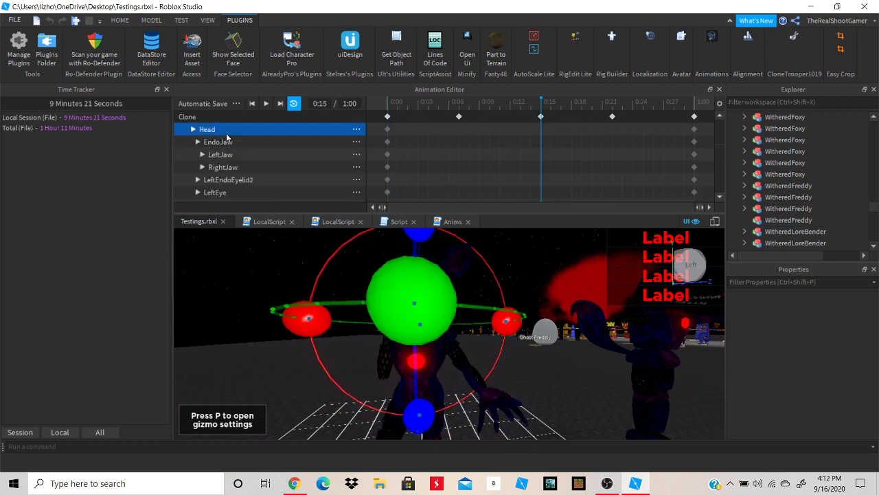
pyautogui.moveTo(307, 318); pyautogui.dragTo(310, 339)
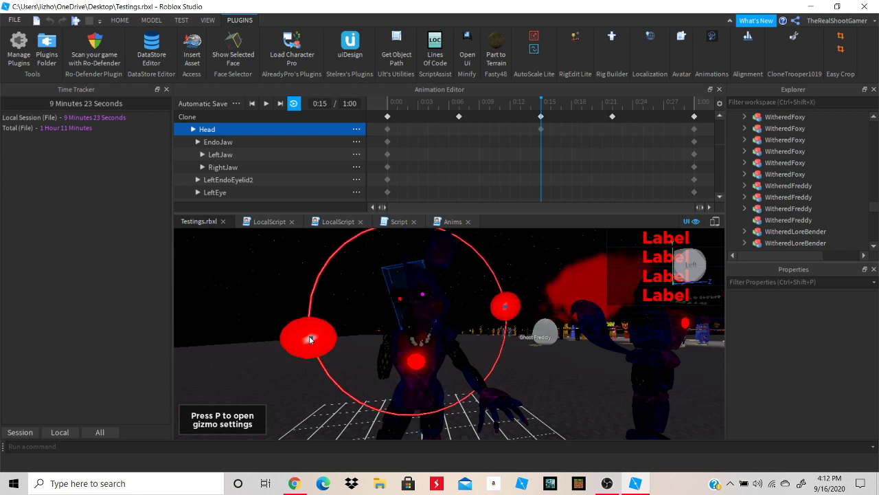
pyautogui.moveTo(542, 102); pyautogui.dragTo(611, 103)
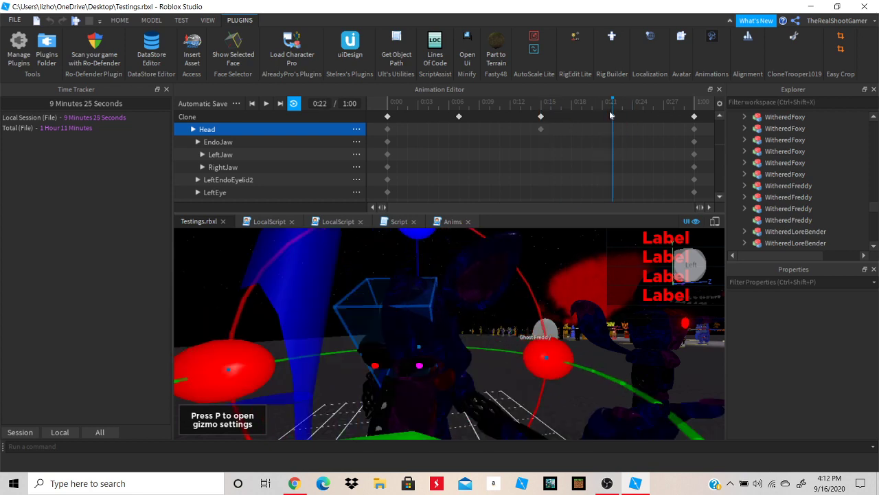
# Rotate the Head at the 0:22 keyframe to adjust its tilt
pyautogui.moveTo(330, 332); pyautogui.dragTo(343, 345, button='right')
pyautogui.moveTo(486, 428); pyautogui.dragTo(461, 420)
pyautogui.moveTo(463, 409); pyautogui.dragTo(479, 389, button='right')
pyautogui.moveTo(524, 331); pyautogui.dragTo(502, 371)
# Play the animation from the start, stop playback, and scrub through the first half to examine the head movement
pyautogui.moveTo(607, 102); pyautogui.dragTo(282, 117)
pyautogui.click(268, 103)
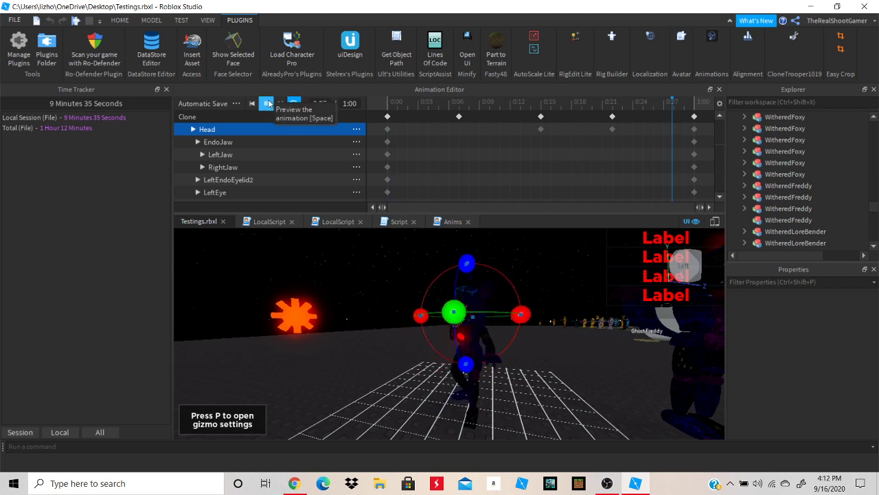
pyautogui.click(268, 103)
pyautogui.moveTo(394, 110); pyautogui.dragTo(301, 137)
pyautogui.moveTo(389, 143); pyautogui.dragTo(535, 165)
# Rotate the ear on top of the head at the 0:15 keyframe
pyautogui.moveTo(549, 103); pyautogui.dragTo(542, 104)
pyautogui.click(481, 286)
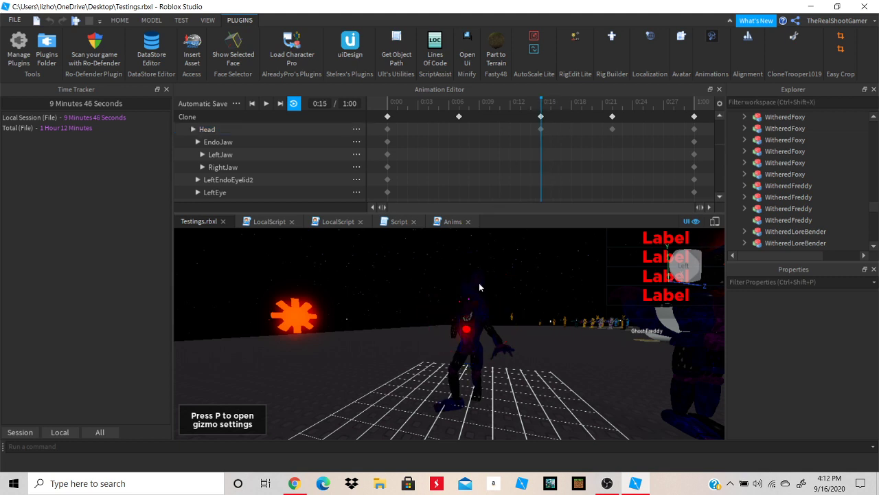
pyautogui.click(475, 285)
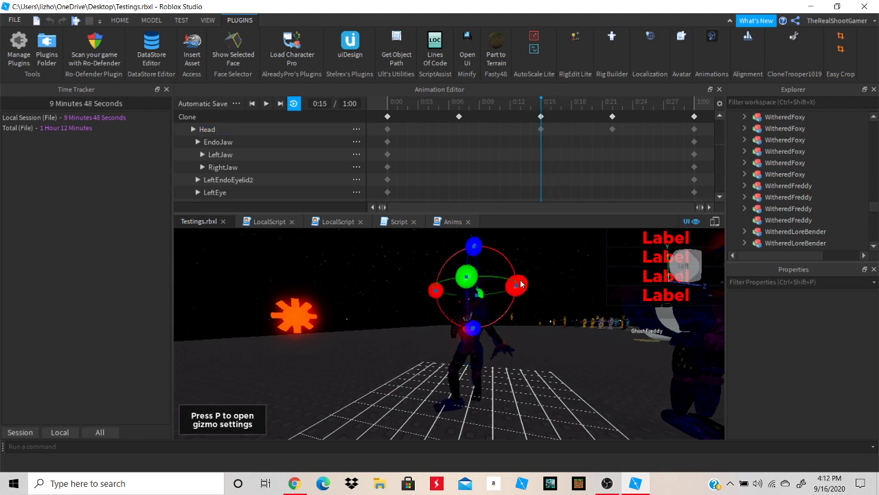
pyautogui.moveTo(520, 280); pyautogui.dragTo(517, 260)
pyautogui.scroll(4, 529, 258)
pyautogui.moveTo(530, 259); pyautogui.dragTo(531, 259, button='right')
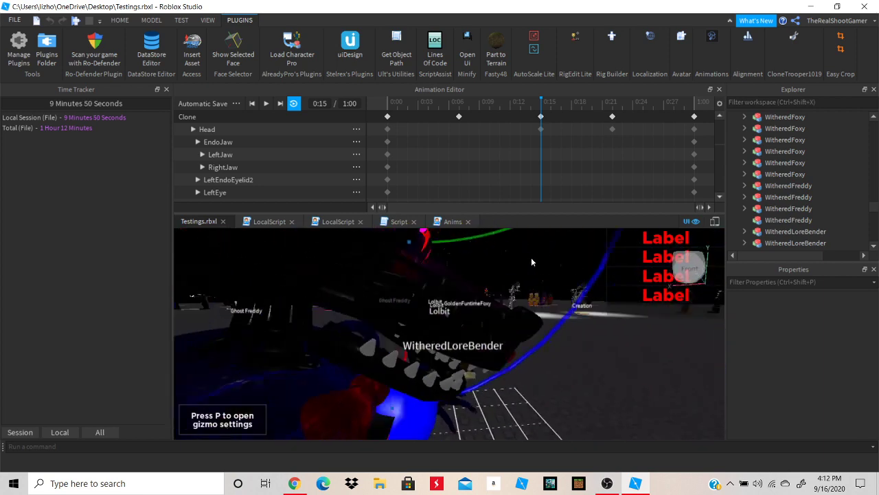
pyautogui.scroll(-5, 531, 262)
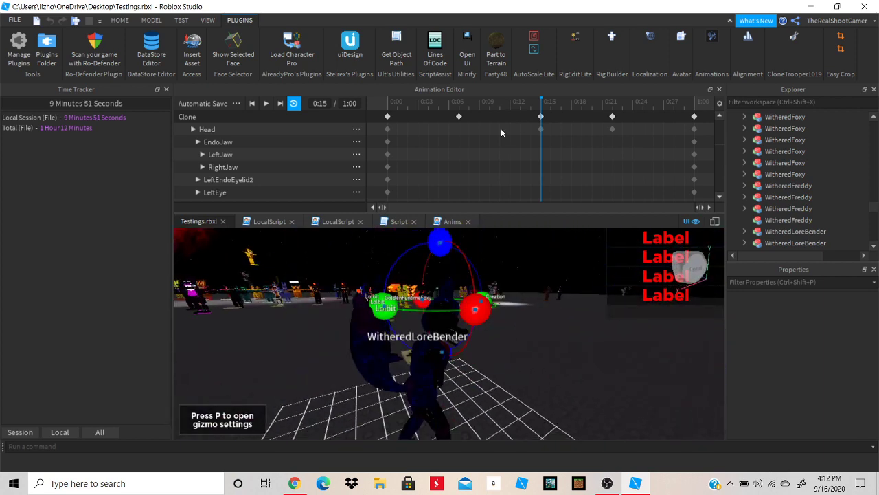
pyautogui.moveTo(305, 331); pyautogui.dragTo(316, 328, button='right')
pyautogui.scroll(-3, 316, 328)
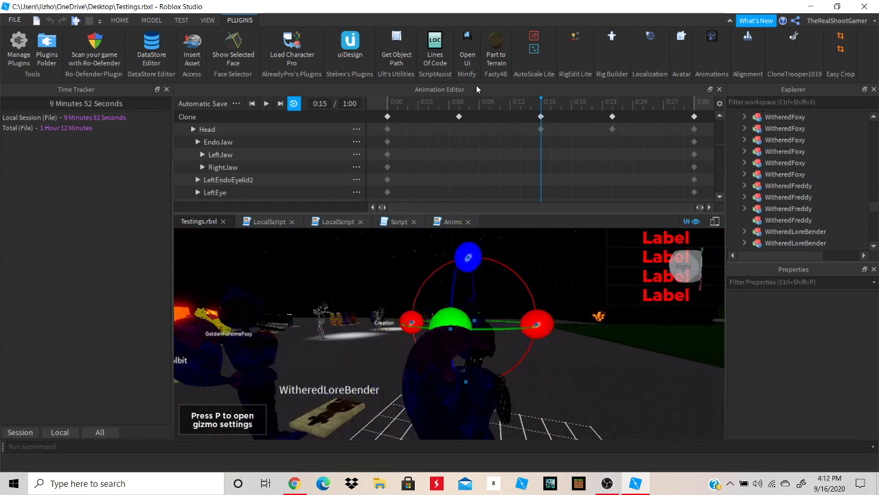
# Swing the tail sideways at 0:14 on the timeline
pyautogui.moveTo(450, 102); pyautogui.dragTo(536, 136)
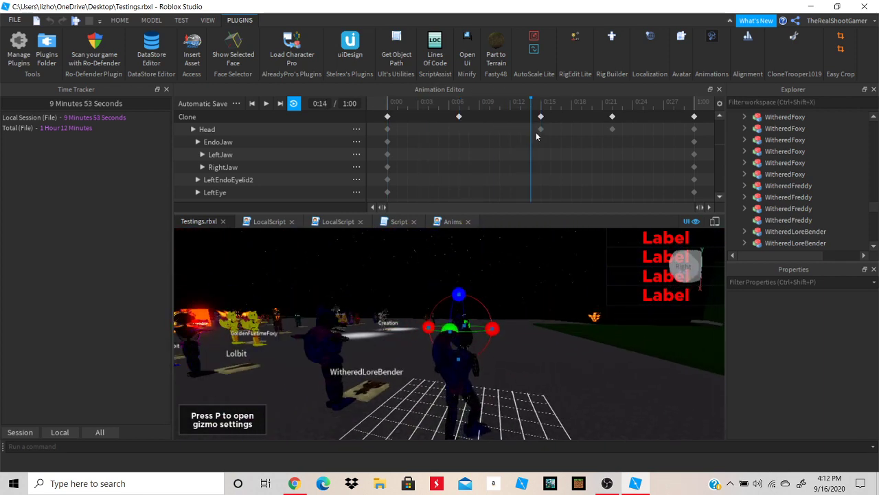
pyautogui.click(455, 382)
pyautogui.moveTo(500, 393); pyautogui.dragTo(511, 409, button='right')
pyautogui.moveTo(541, 364); pyautogui.dragTo(537, 383)
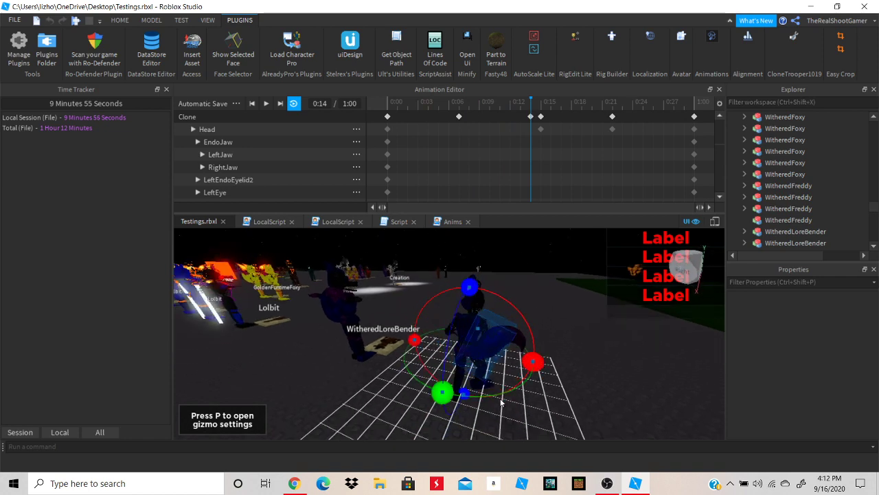
# Rotate the tail at the existing 0:22 keyframe to give it a different swing
pyautogui.click(620, 113)
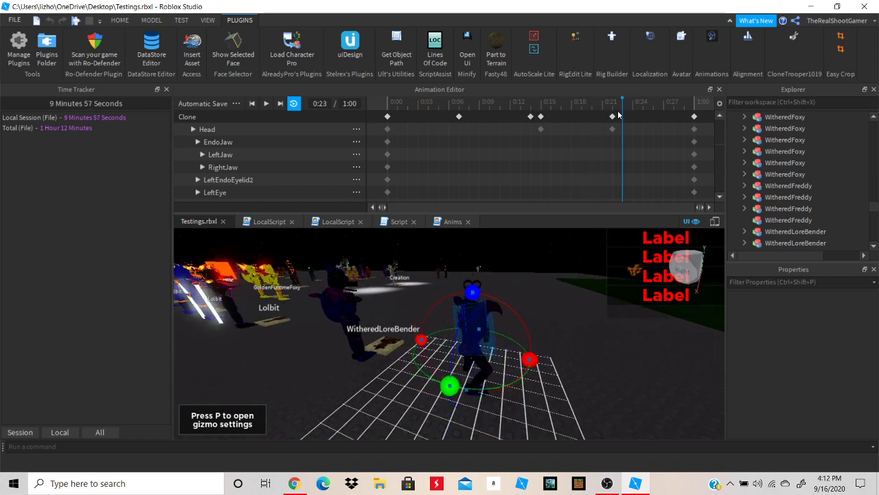
pyautogui.click(613, 114)
pyautogui.moveTo(473, 328); pyautogui.dragTo(472, 371, button='right')
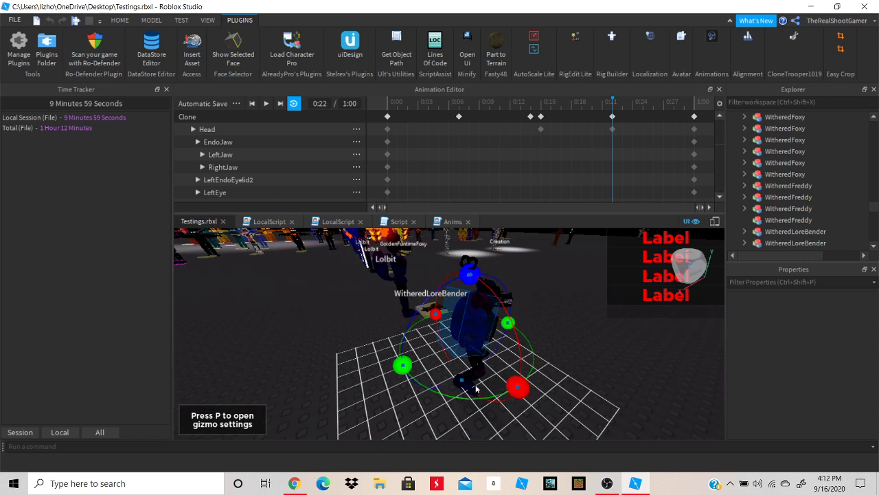
pyautogui.moveTo(462, 380); pyautogui.dragTo(514, 366)
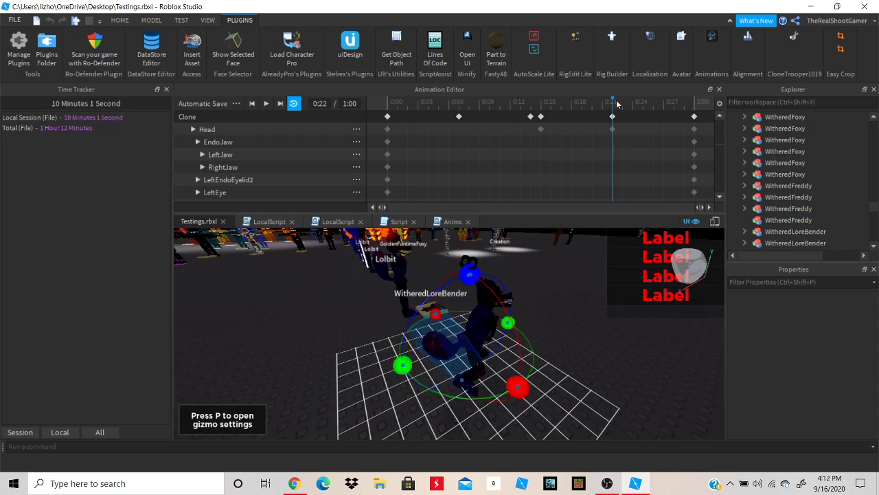
# Play the animation from the start, examine the tail movement from behind and the front, and stop playback
pyautogui.moveTo(617, 104); pyautogui.dragTo(355, 119)
pyautogui.click(267, 103)
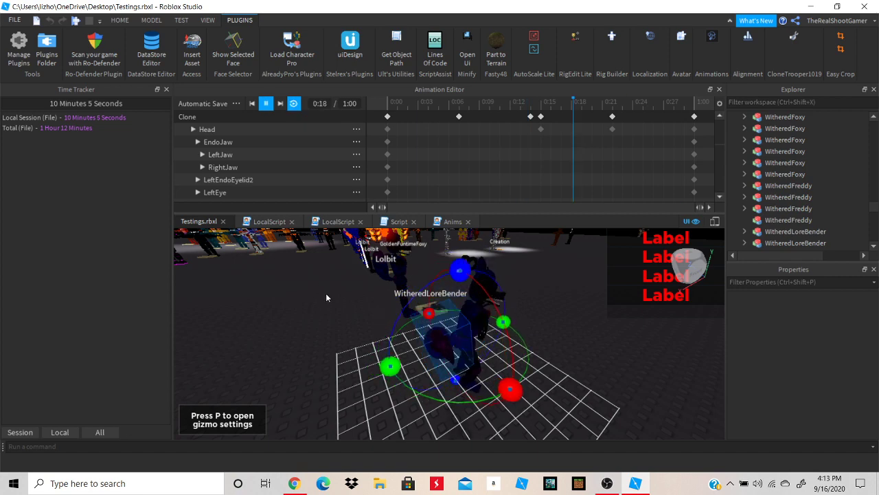
pyautogui.moveTo(325, 292); pyautogui.dragTo(328, 301, button='right')
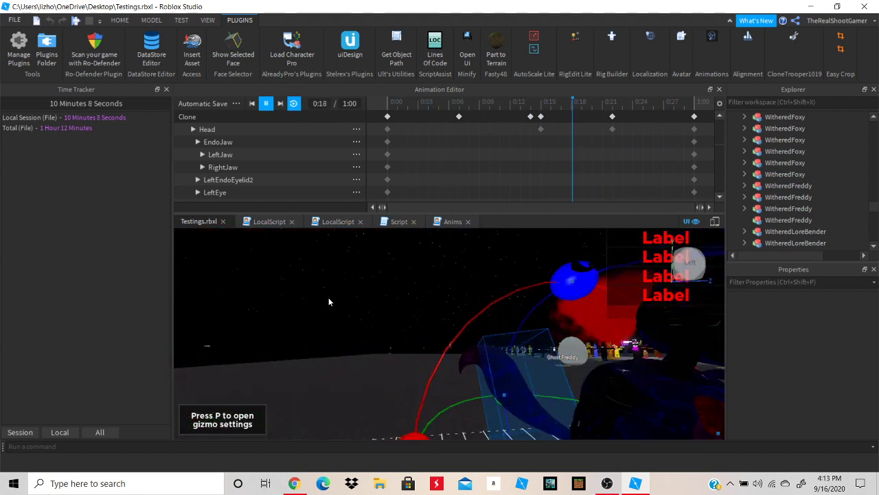
pyautogui.click(266, 103)
# Rotate the EndoJaw at the 0:15 keyframe to open the mouth wider
pyautogui.click(541, 106)
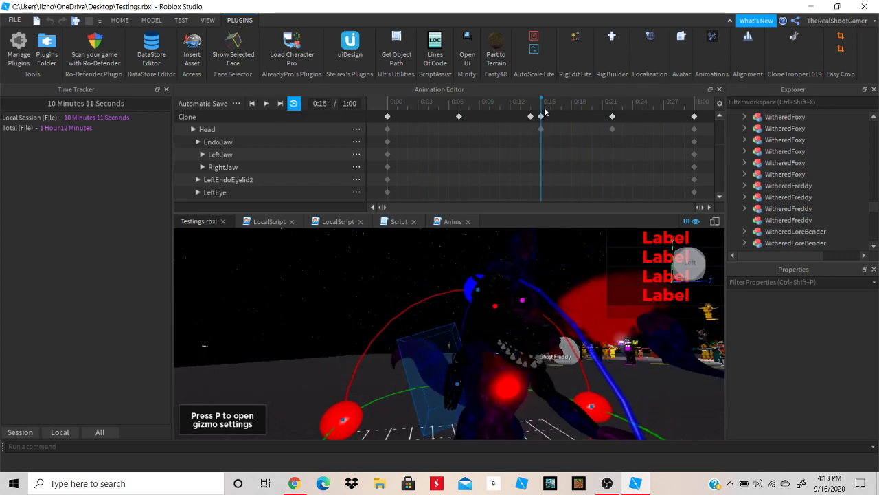
pyautogui.click(531, 369)
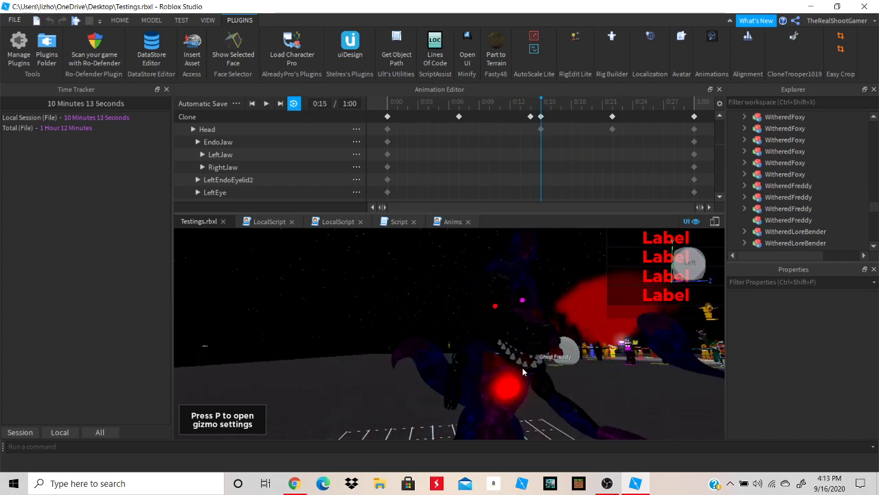
pyautogui.moveTo(520, 360); pyautogui.dragTo(574, 314, button='right')
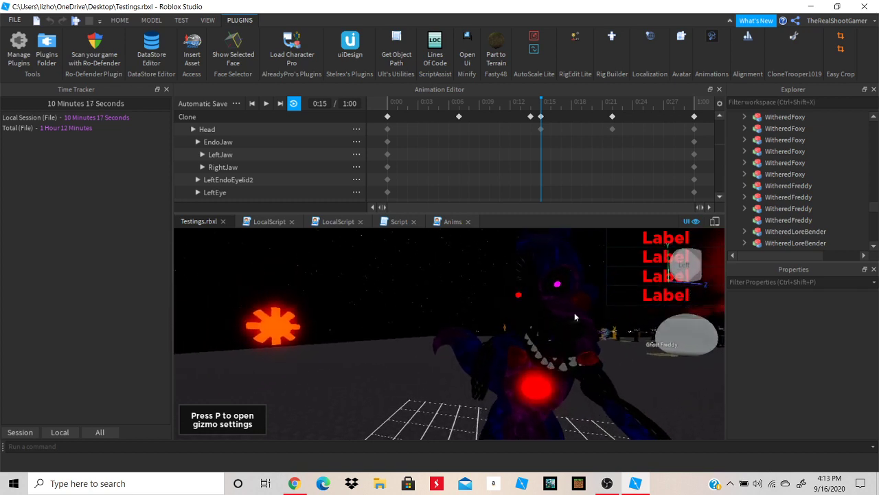
pyautogui.click(228, 148)
pyautogui.moveTo(342, 351); pyautogui.dragTo(353, 402, button='right')
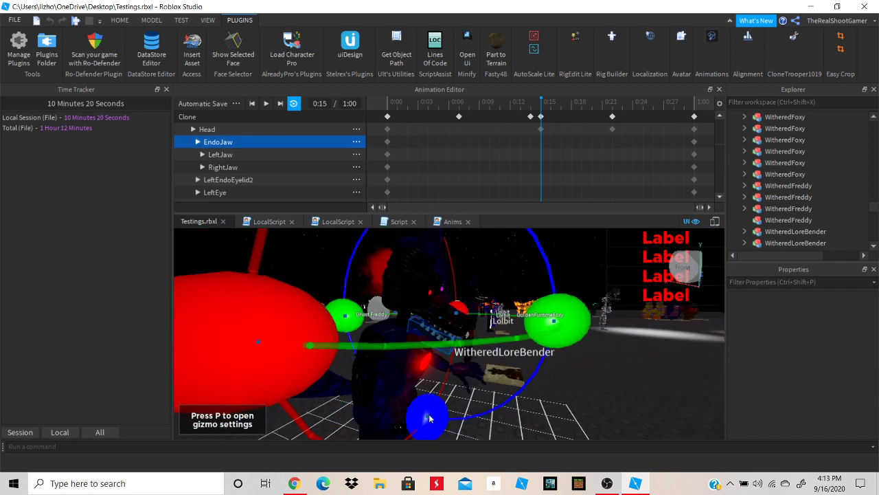
pyautogui.moveTo(427, 419); pyautogui.dragTo(368, 407)
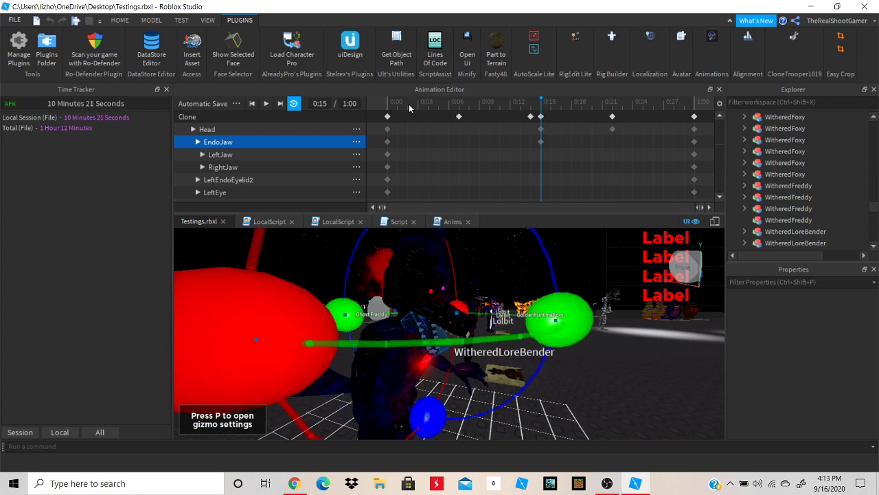
# Play the animation from 0:00 and examine the jaw and full-body movement
pyautogui.click(388, 105)
pyautogui.click(265, 103)
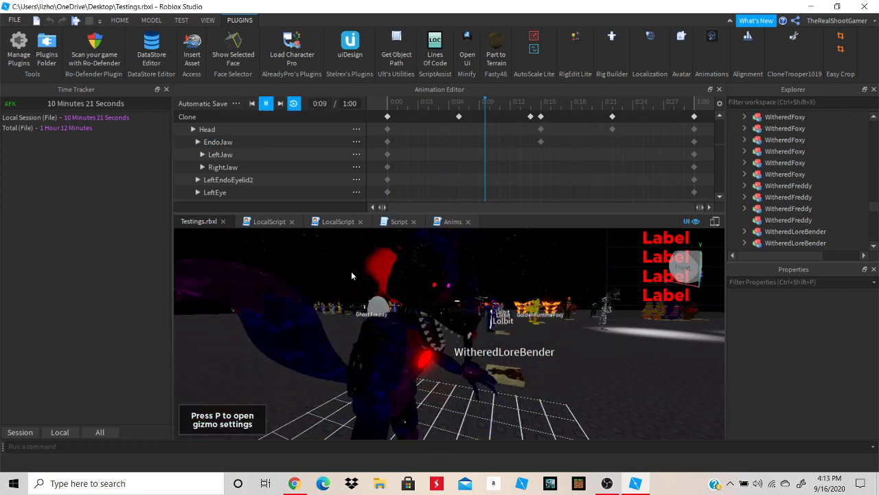
pyautogui.moveTo(351, 272); pyautogui.dragTo(344, 300, button='right')
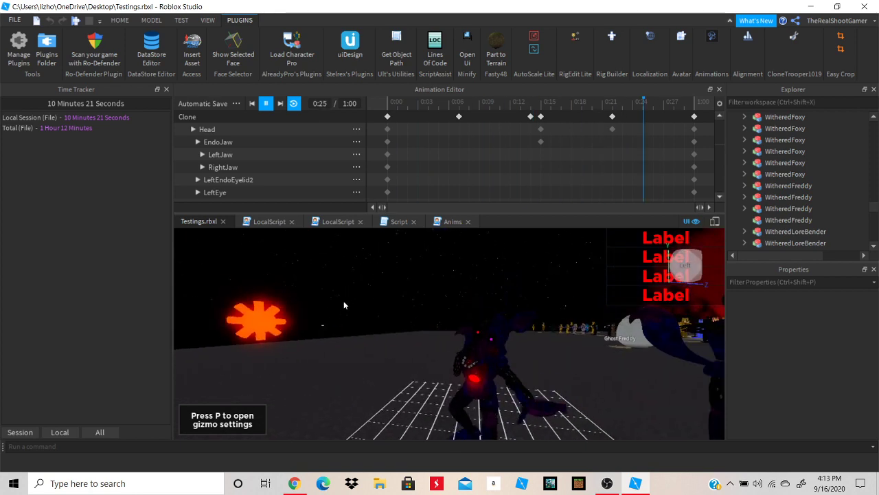
# Set the animation priority to Movement
pyautogui.click(236, 103)
pyautogui.moveTo(291, 207)
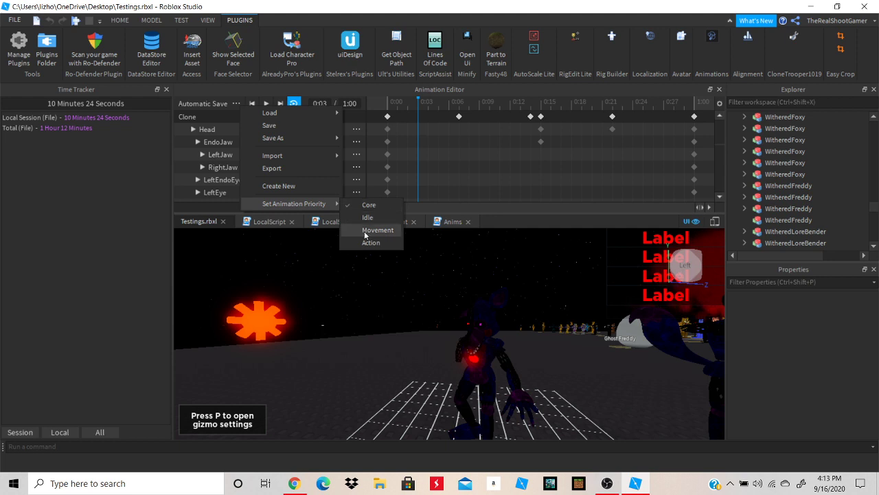
pyautogui.click(378, 230)
# Export the animation as an asset titled "Withered Lore Bender (walk)" and close the Animation Editor
pyautogui.click(236, 103)
pyautogui.click(395, 196)
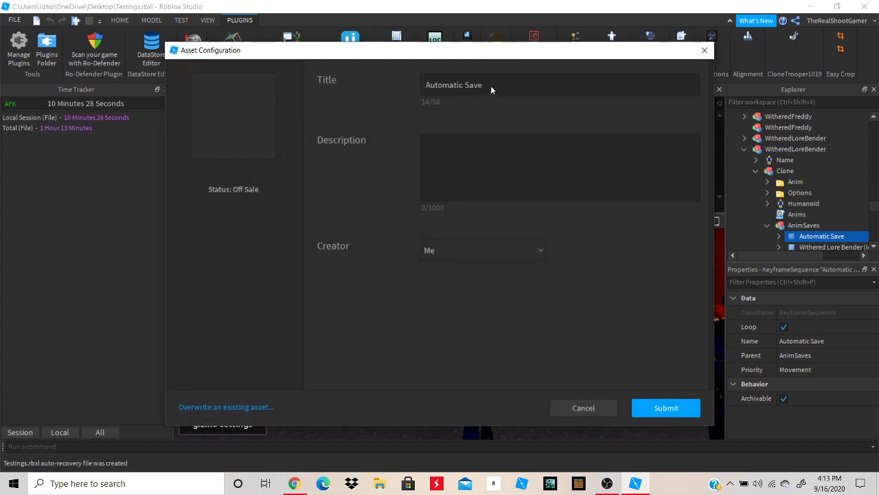
pyautogui.moveTo(490, 85); pyautogui.dragTo(397, 87)
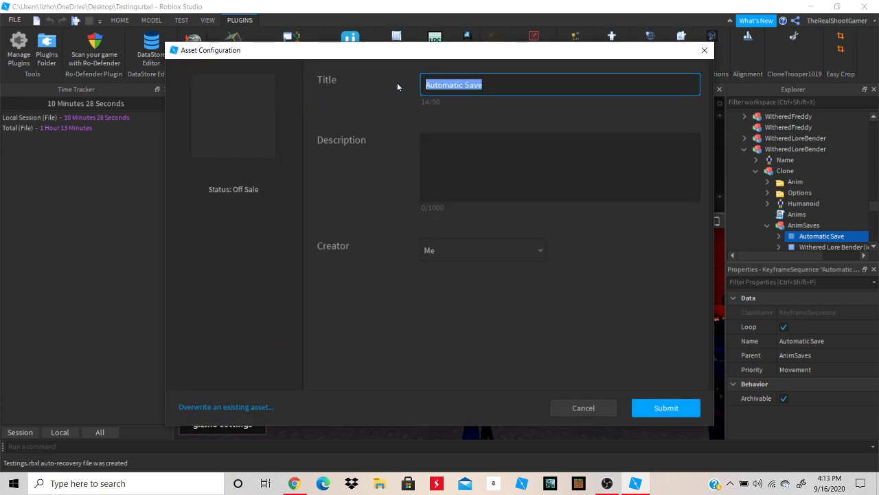
pyautogui.write('Withered Lore Be')
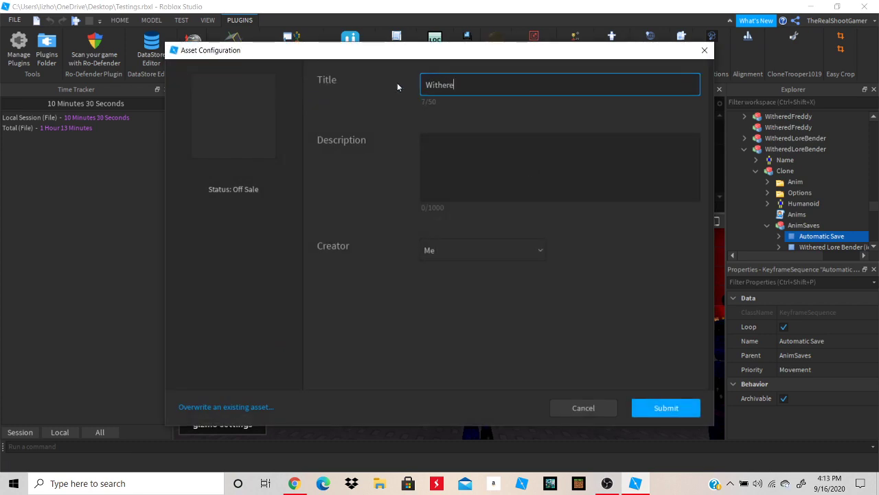
pyautogui.write('nder (walk)')
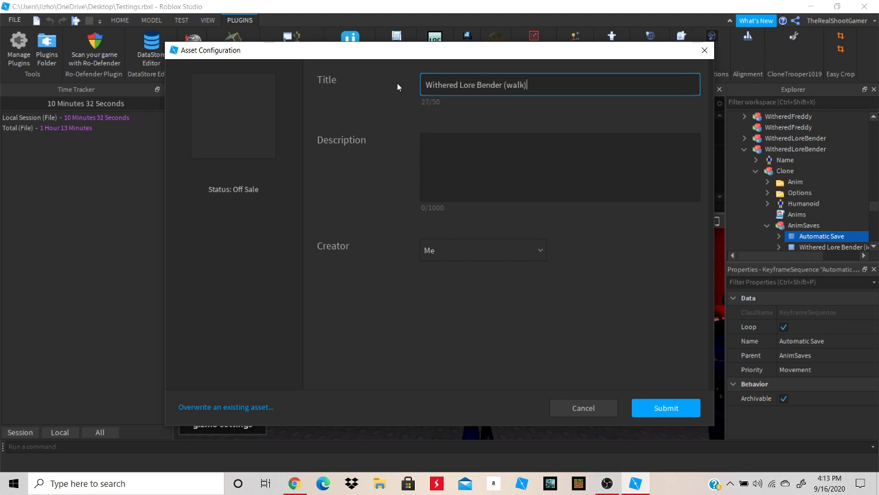
pyautogui.click(666, 408)
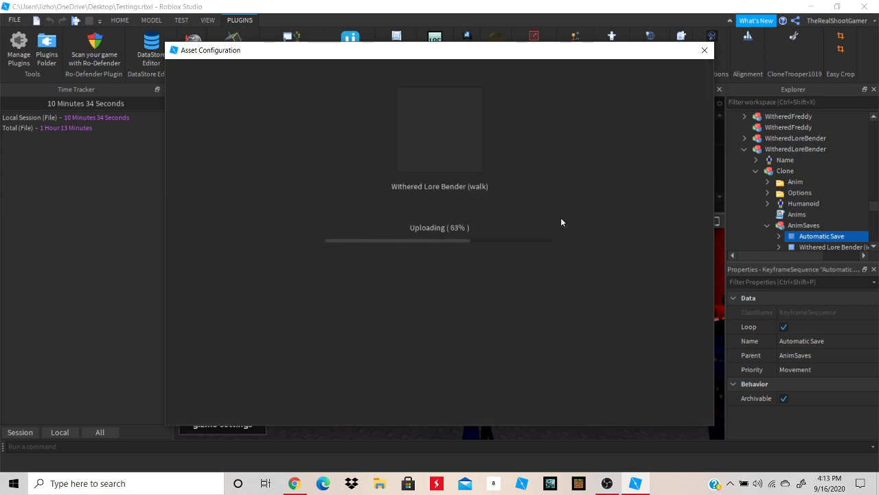
pyautogui.click(703, 49)
pyautogui.click(719, 90)
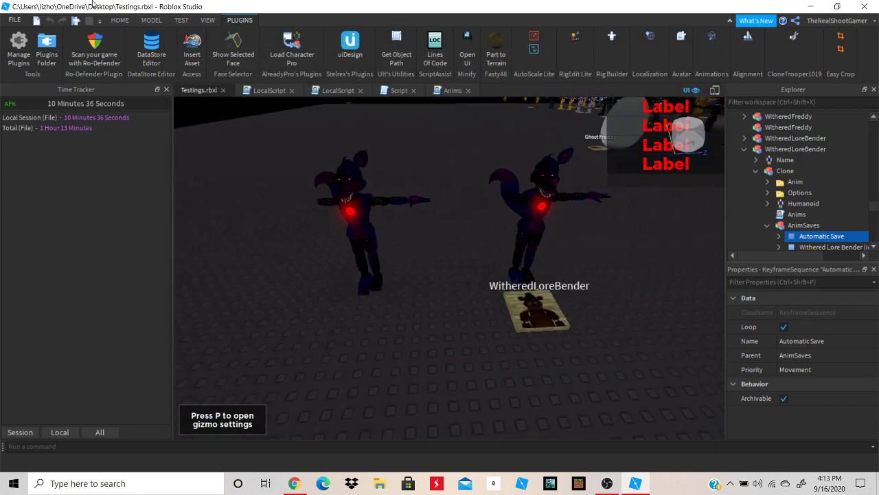
pyautogui.click(120, 20)
pyautogui.click(122, 49)
pyautogui.click(475, 212)
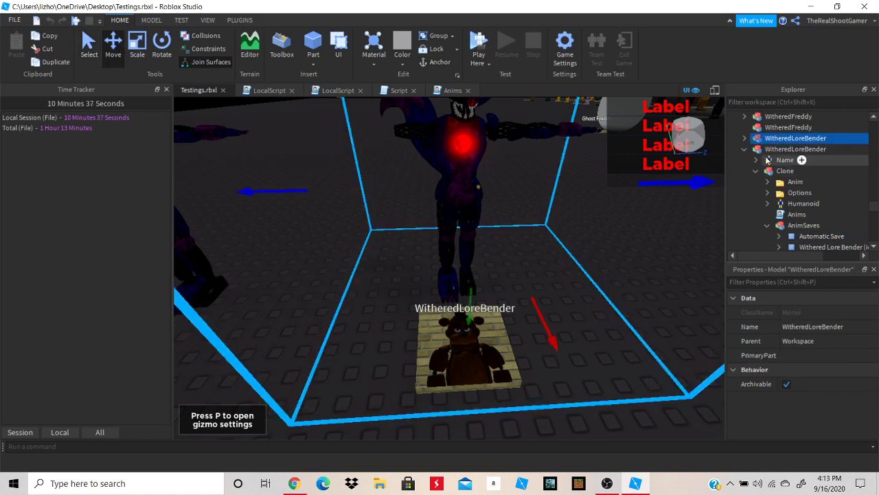
pyautogui.scroll(-1, 768, 161)
pyautogui.scroll(1, 751, 184)
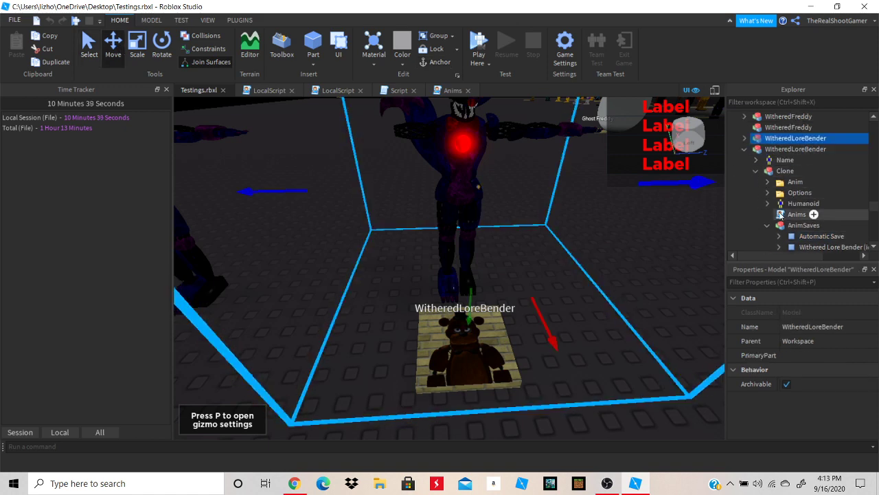
pyautogui.doubleClick(797, 214)
pyautogui.click(308, 149)
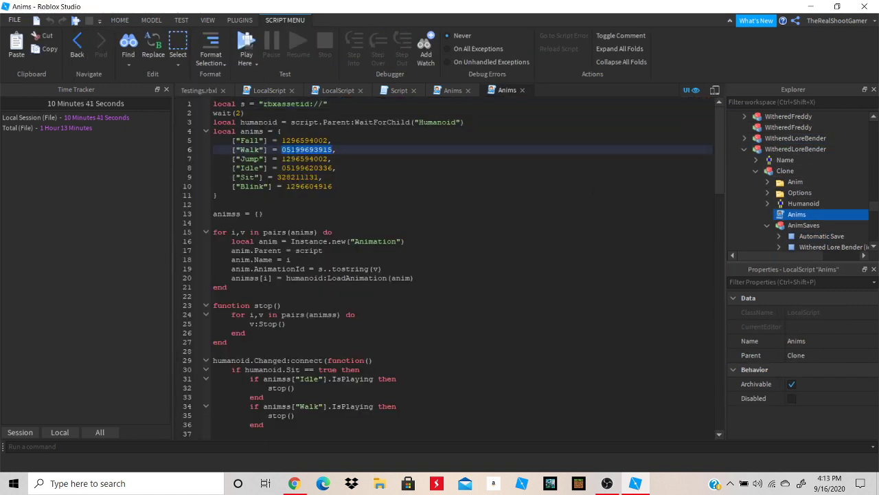
# Start a playtest of the place, enter Roleplay with the Human option, and close the Words of Encouragement panel
pyautogui.click(200, 90)
pyautogui.scroll(-4, 451, 231)
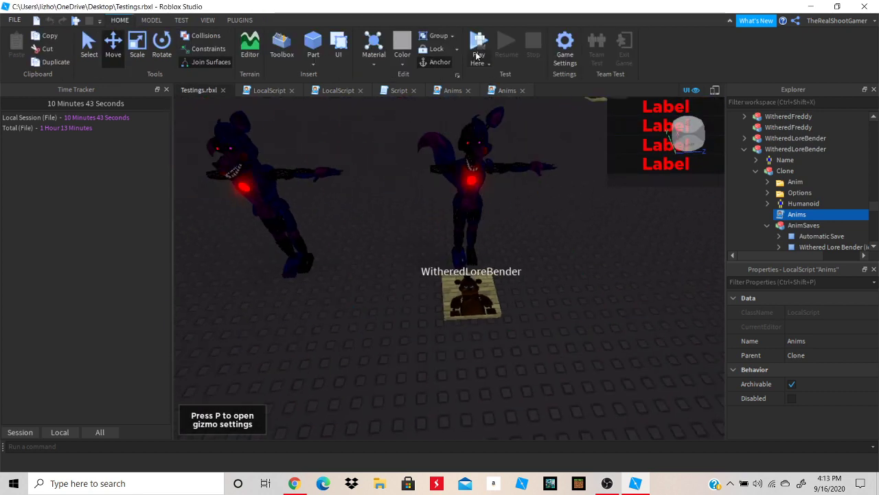
pyautogui.press('F5')
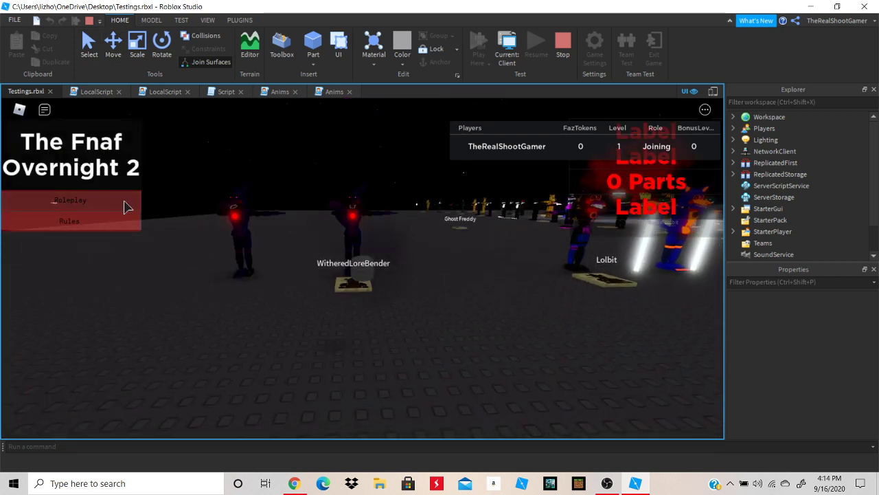
pyautogui.click(126, 204)
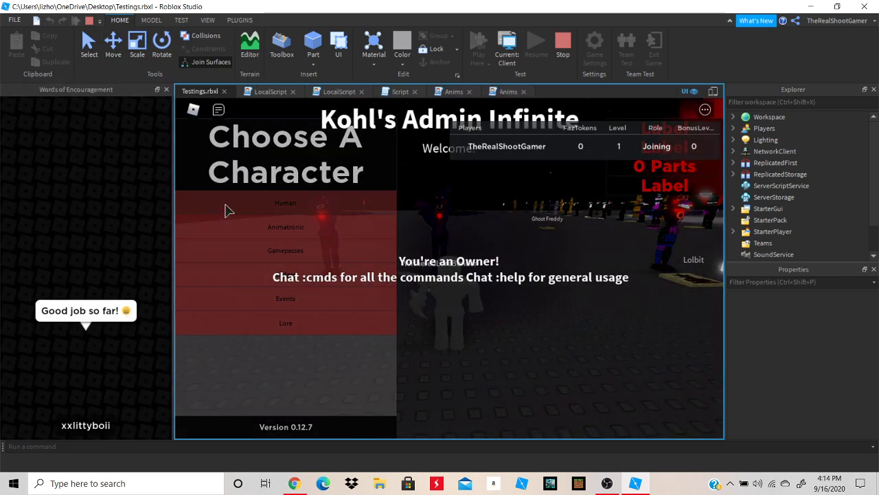
pyautogui.click(227, 208)
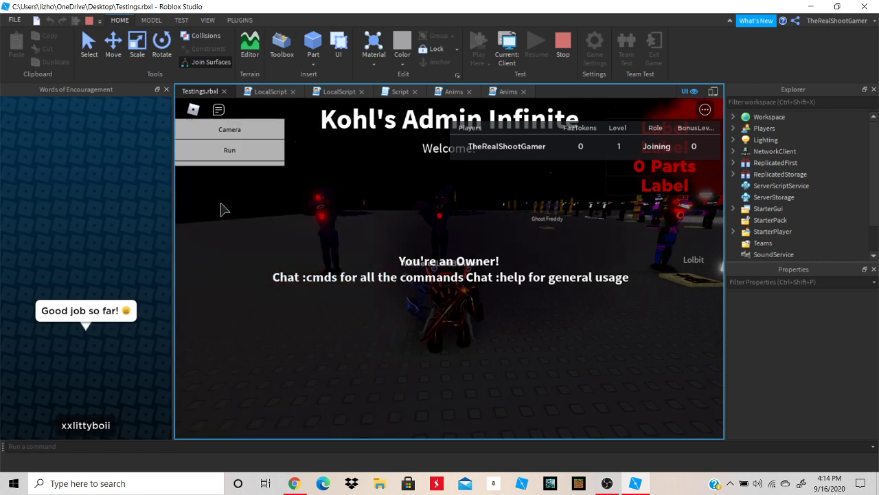
pyautogui.click(166, 90)
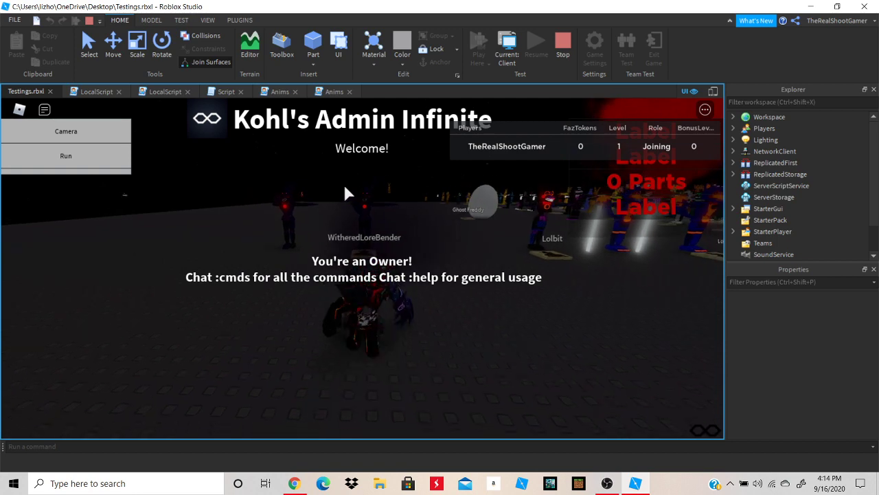
# Walk the avatar onto the WitheredLoreBender morph pad and check the morph's animation in the playtest
pyautogui.press('w')
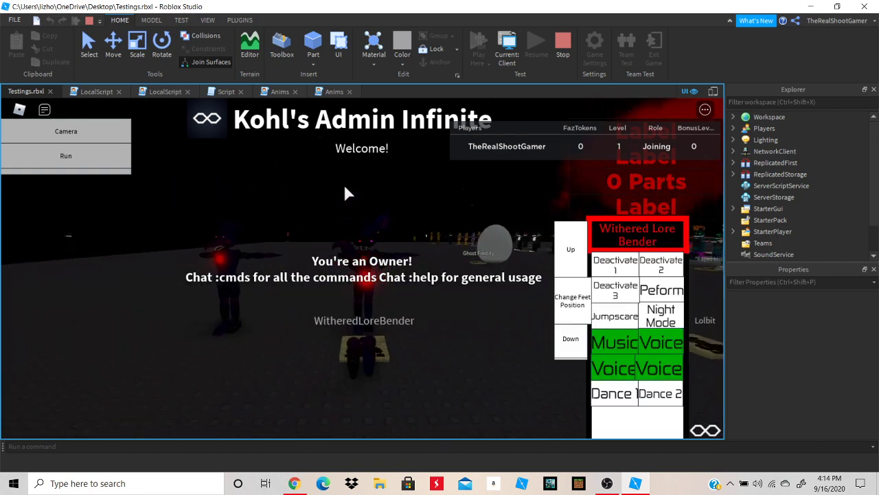
pyautogui.moveTo(366, 245); pyautogui.dragTo(366, 245, button='right')
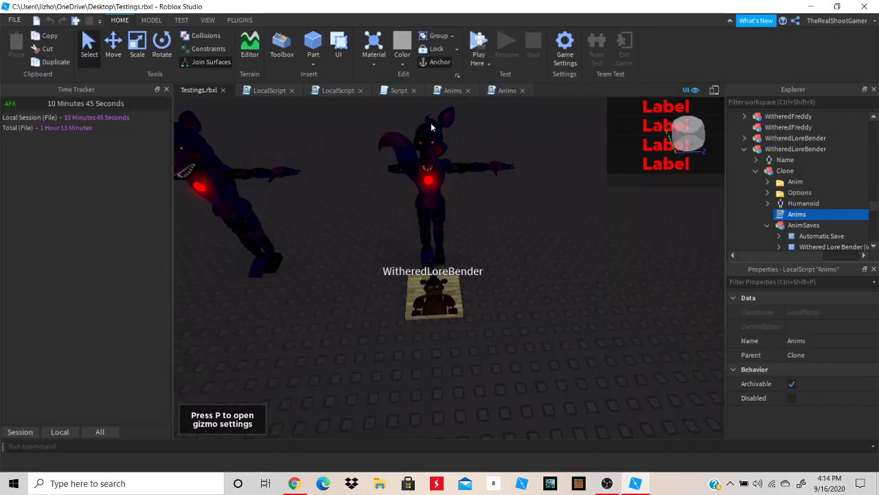
# Check the "Walk" ID in the most recently edited Anims script and identify which WitheredLoreBender model in the scene owns it
pyautogui.click(501, 94)
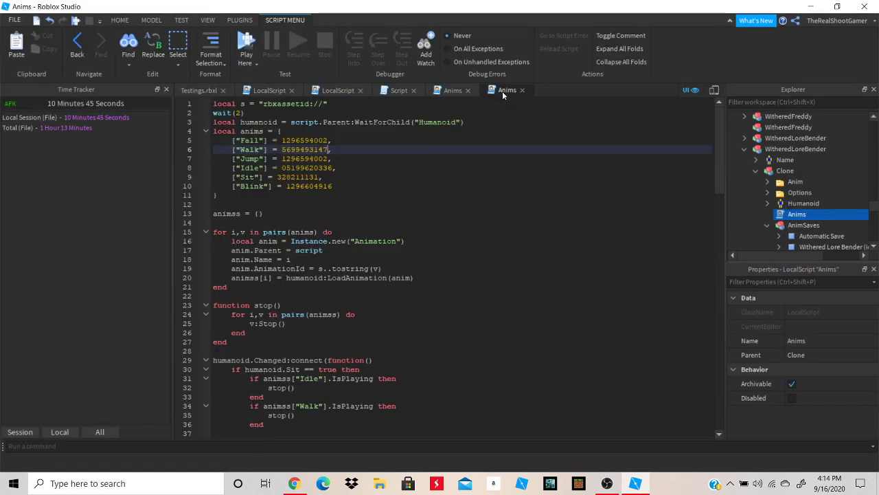
pyautogui.click(774, 150)
pyautogui.click(209, 92)
pyautogui.moveTo(346, 212); pyautogui.dragTo(302, 189, button='right')
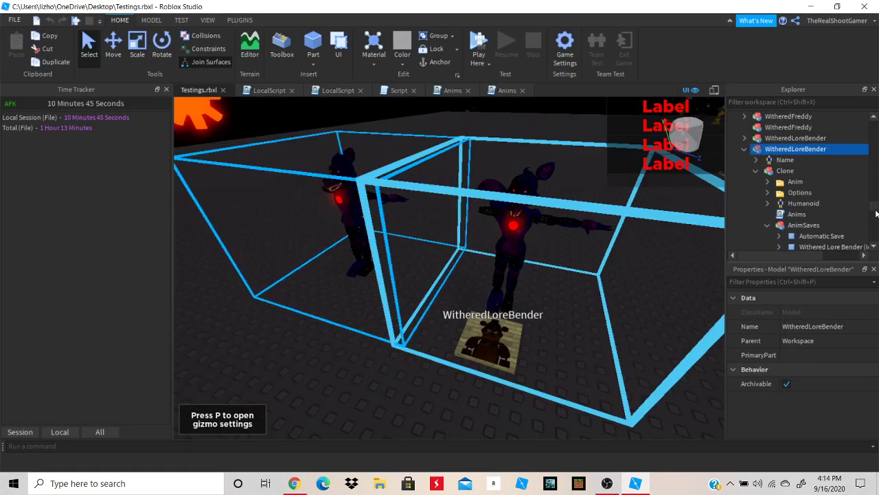
pyautogui.click(747, 138)
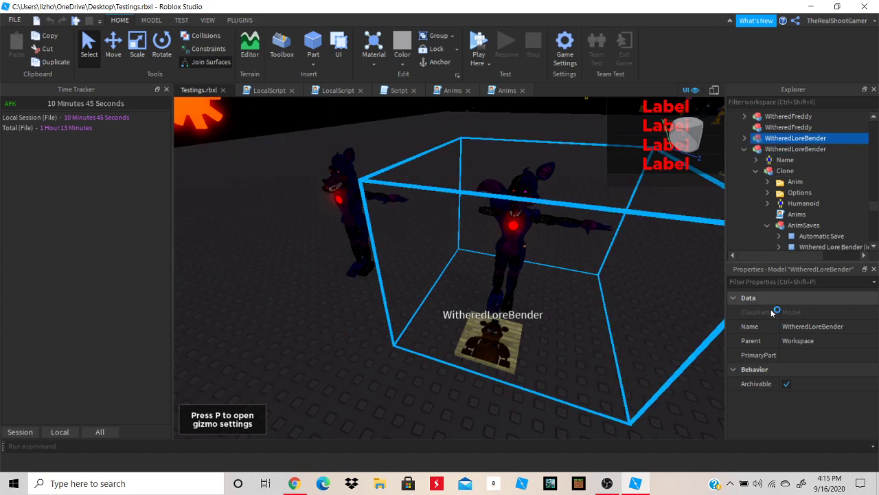
pyautogui.click(744, 139)
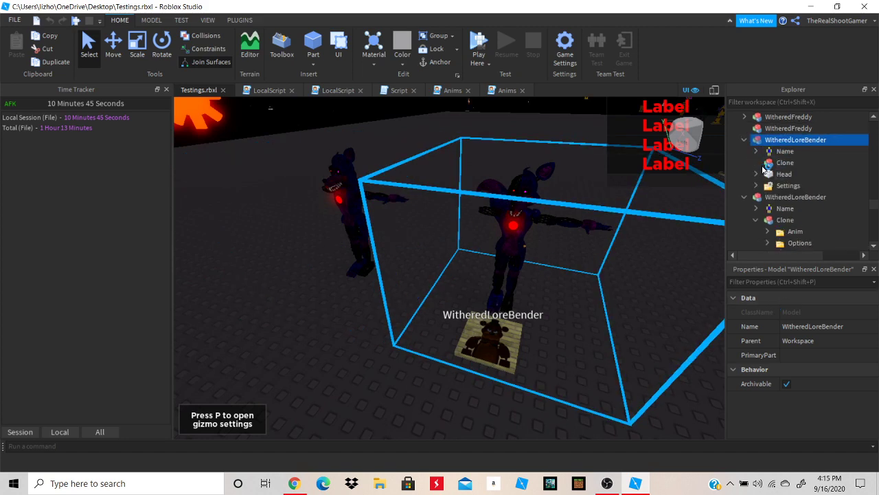
pyautogui.click(756, 163)
pyautogui.doubleClick(795, 196)
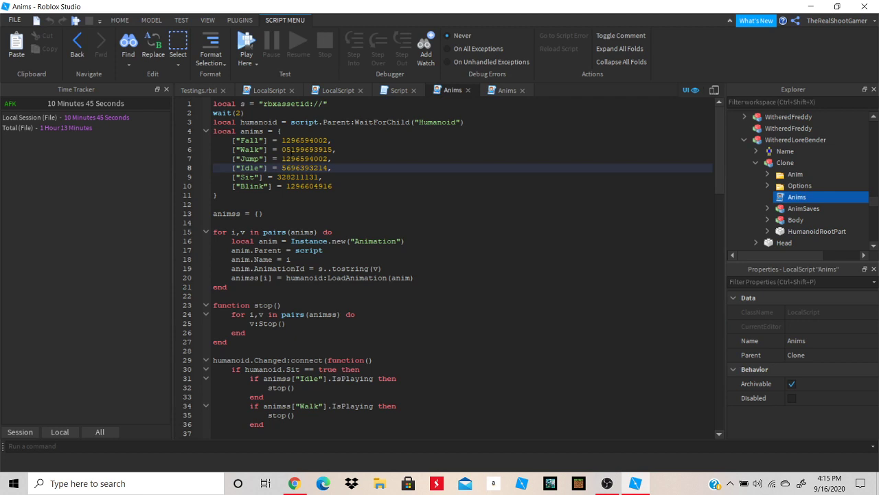
pyautogui.doubleClick(293, 149)
pyautogui.hotkey('ctrl', 'v')
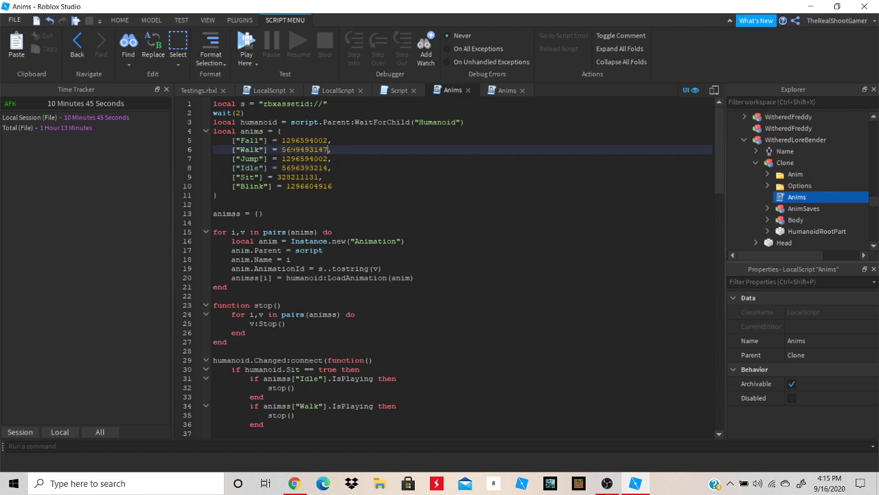
# Start a new playtest of the place, close the Words of Encouragement panel, and enter Roleplay with the Human option
pyautogui.click(198, 88)
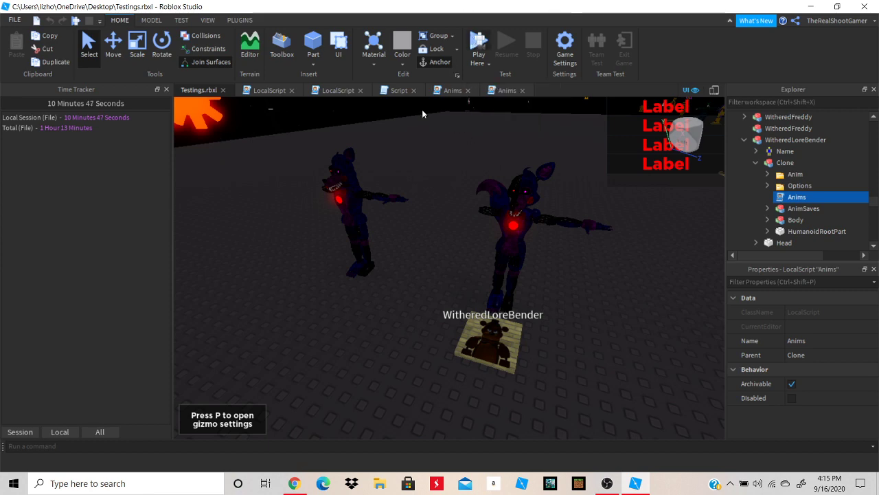
pyautogui.press('F5')
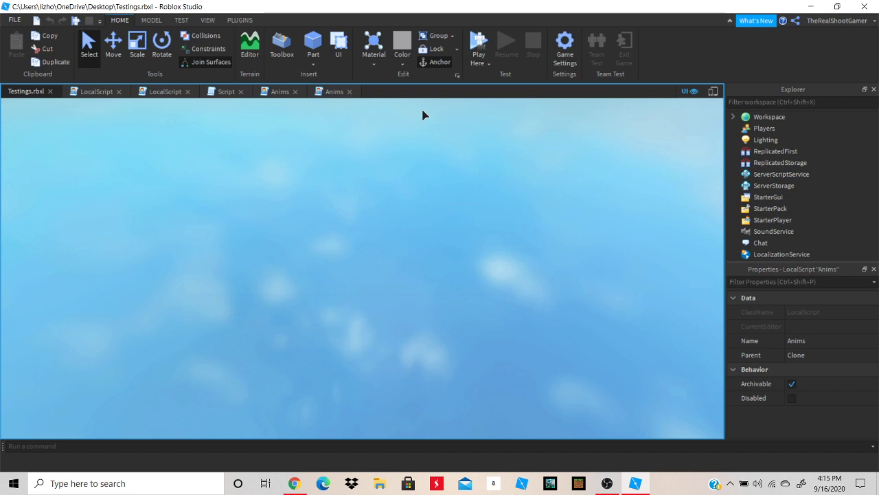
pyautogui.press('F5')
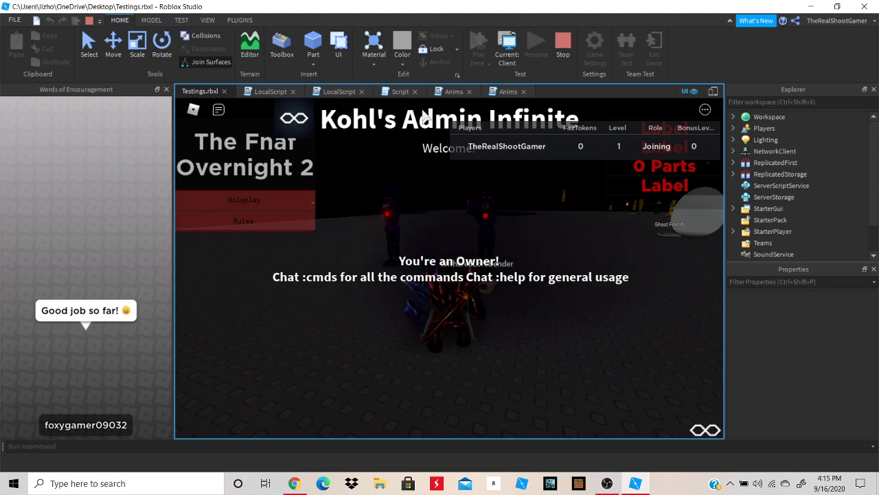
pyautogui.click(166, 90)
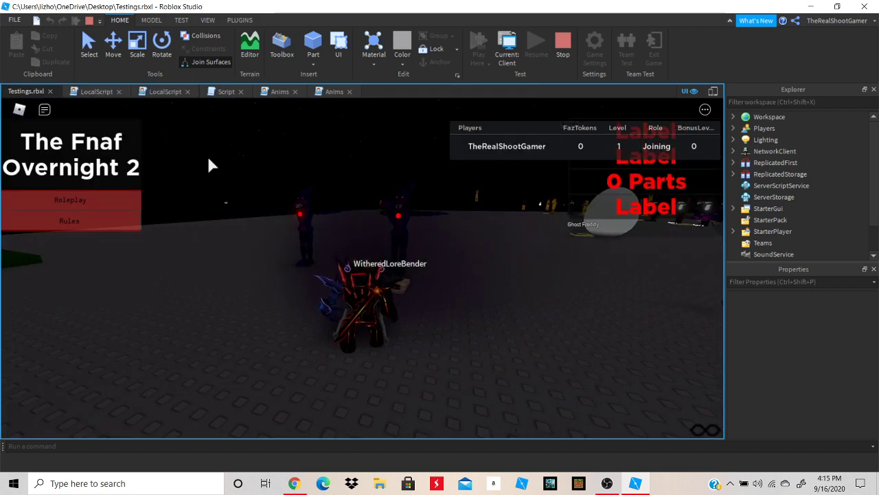
pyautogui.click(124, 204)
pyautogui.click(210, 206)
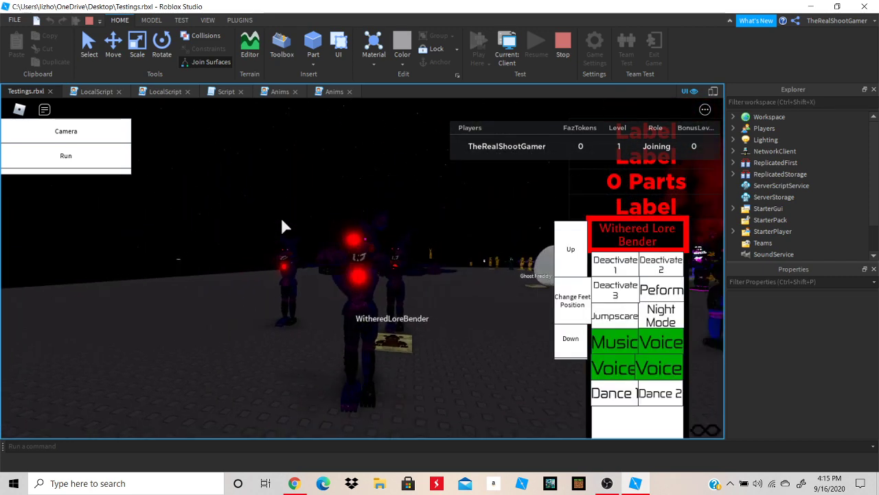
# Examine the Withered Lore Bender's walk animation from several angles, switch on one Voice option, and end the playtest
pyautogui.scroll(3, 281, 217)
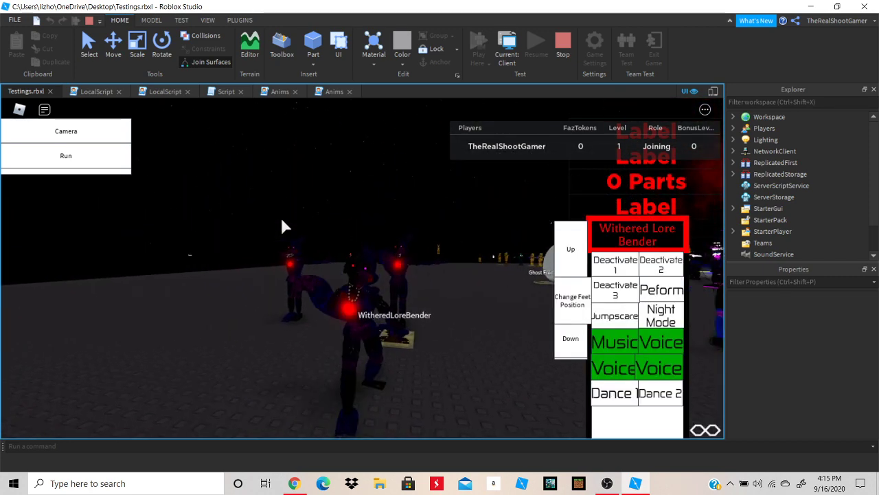
pyautogui.scroll(-1, 281, 217)
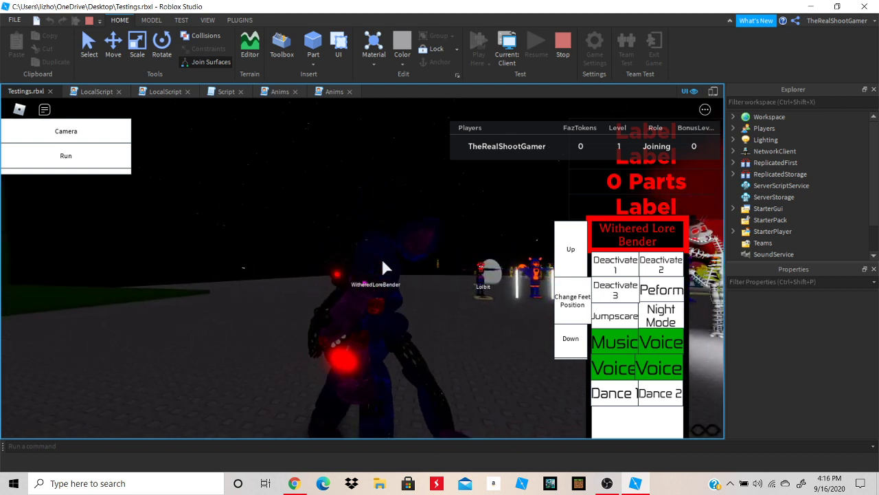
pyautogui.moveTo(382, 259); pyautogui.dragTo(384, 259, button='right')
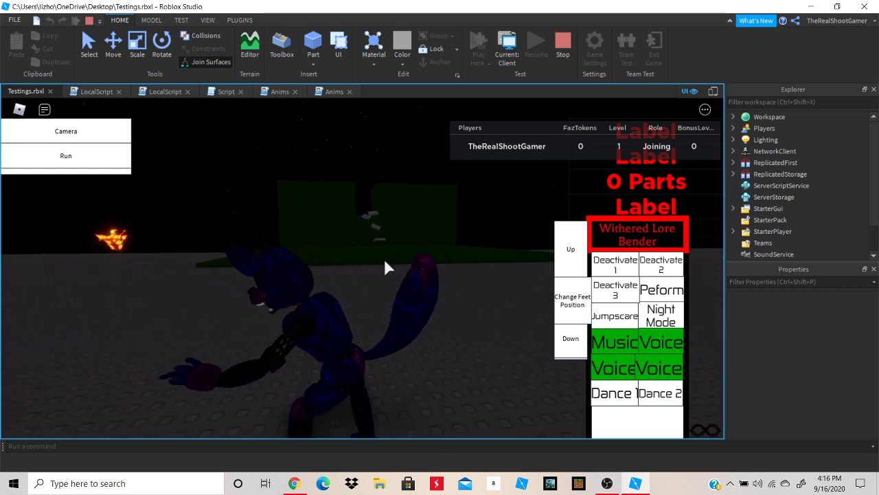
pyautogui.moveTo(384, 258); pyautogui.dragTo(384, 258, button='right')
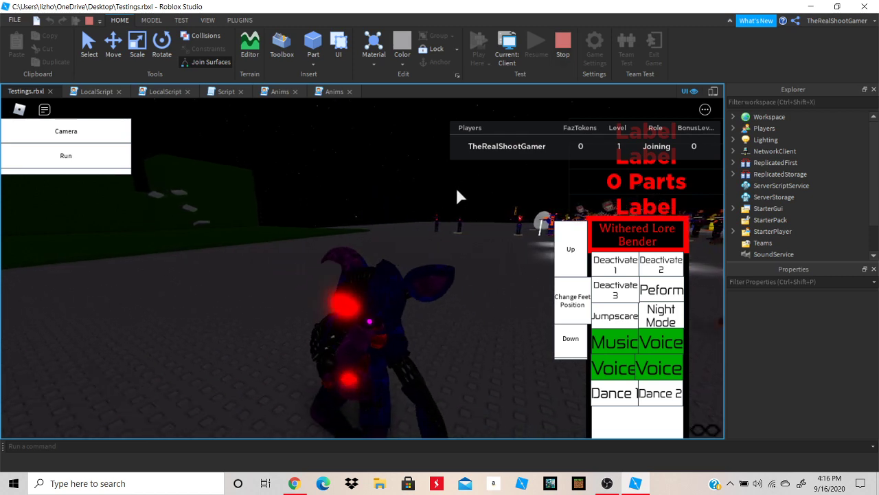
pyautogui.moveTo(456, 188); pyautogui.dragTo(456, 188, button='right')
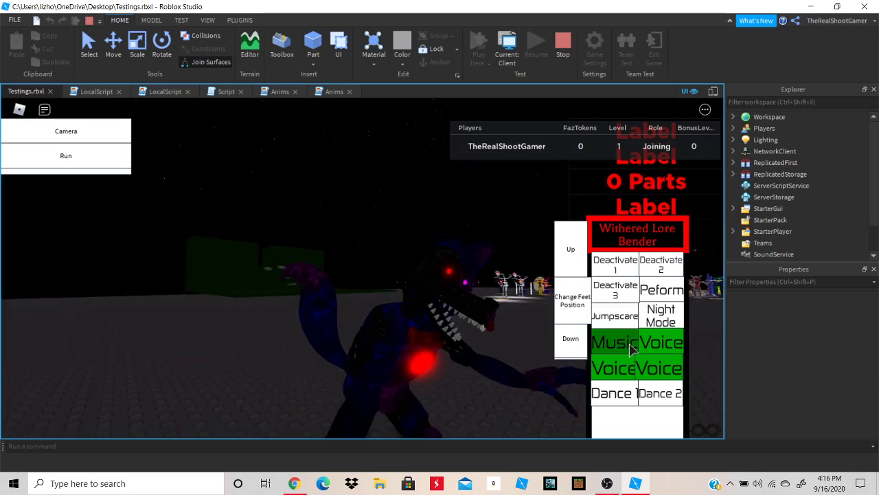
pyautogui.click(659, 368)
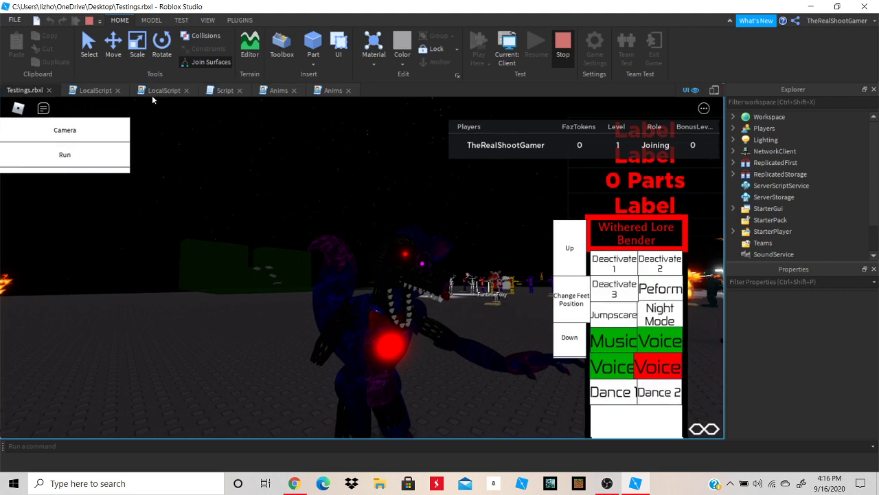
pyautogui.hotkey('shift', 'F5')
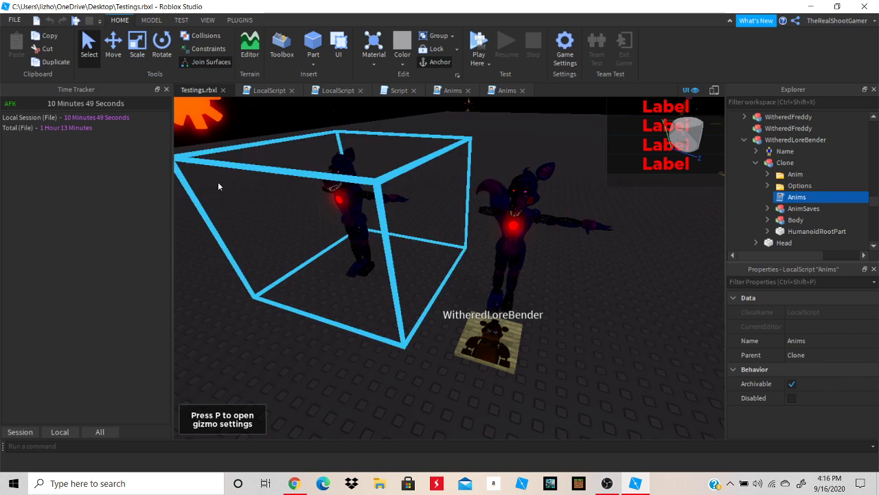
# Save the Testings.rbxl place to file and switch to OBS
pyautogui.click(13, 20)
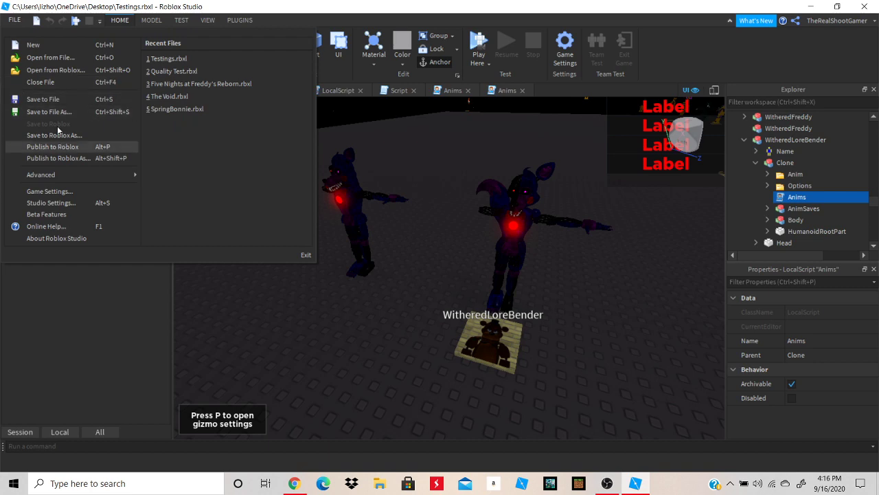
pyautogui.click(50, 99)
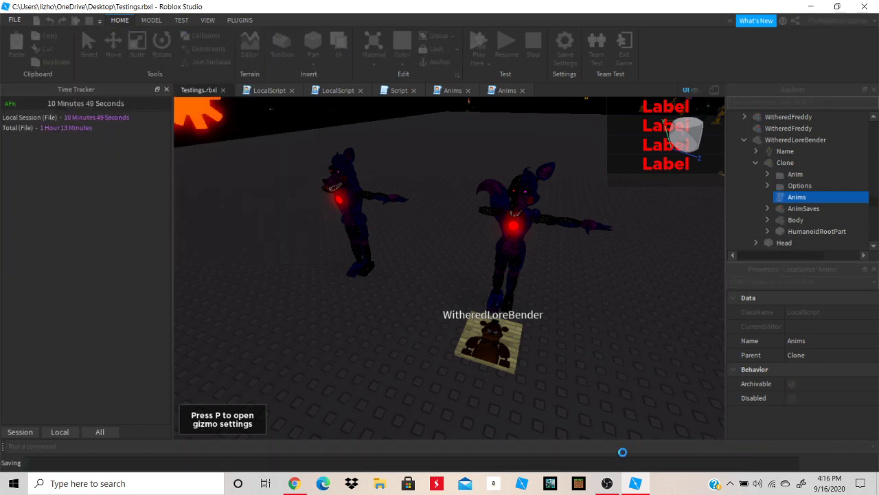
pyautogui.click(606, 483)
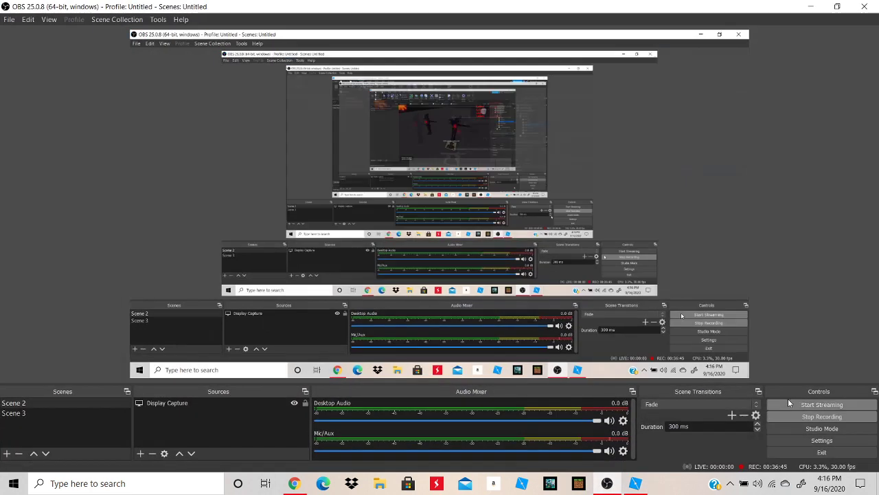